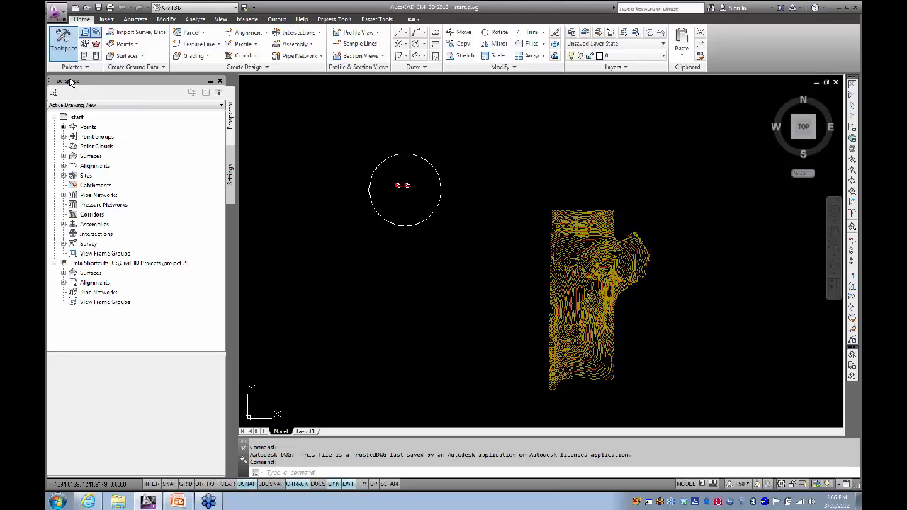
Step: Expand Sites and then Site1 in Prospector to list its alignments, feature lines, grading groups and parcels
left_click(64, 176)
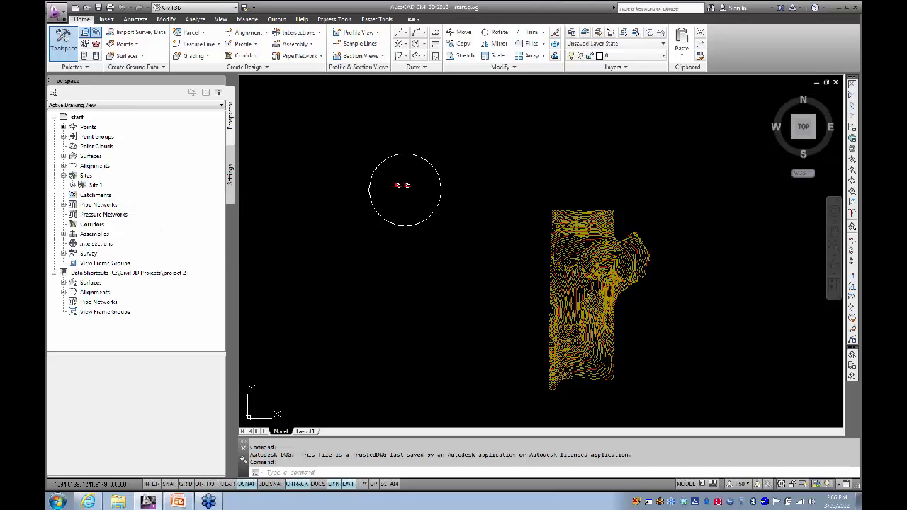
left_click(73, 185)
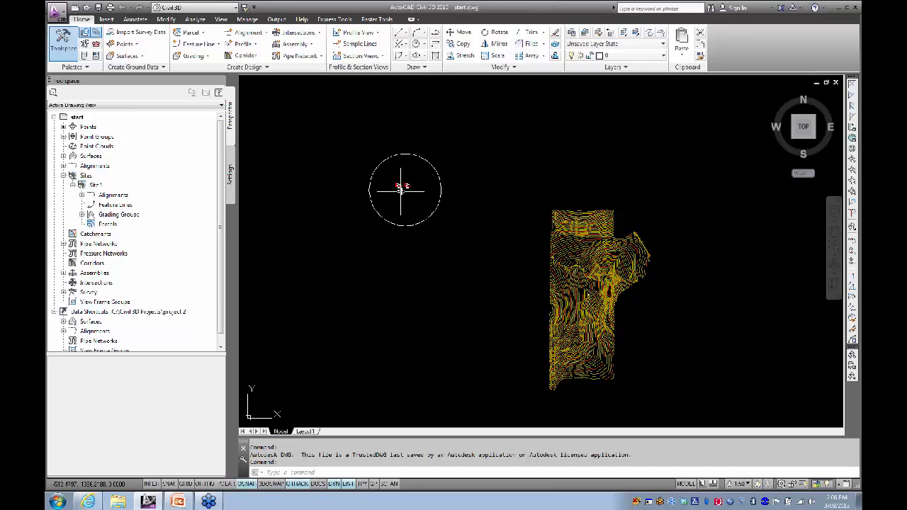
Step: Zoom and pan onto the circled Site 1 and Site 2 diagrams until they fill the view
scroll(402, 188, "up", 4)
mouse_move(399, 192)
middle_mouse_down()
mouse_move(463, 281)
mouse_move(481, 265)
middle_mouse_up()
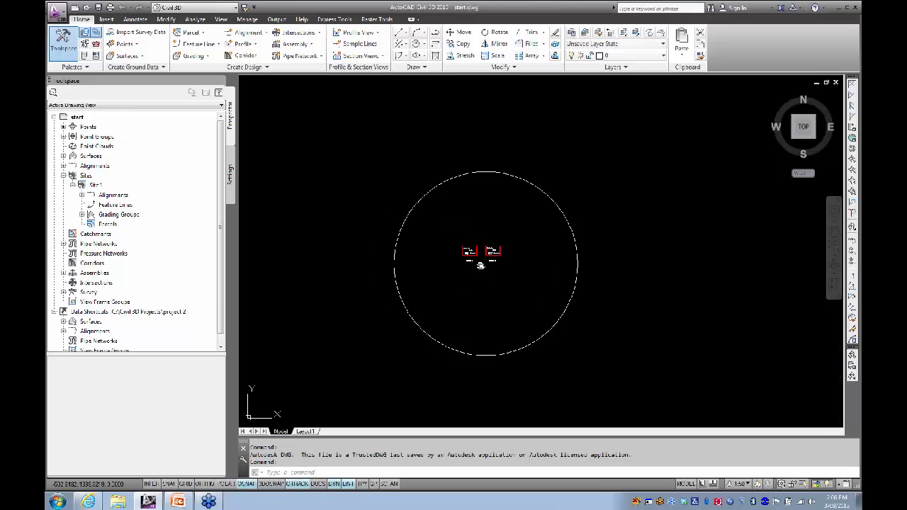
scroll(481, 266, "up", 5)
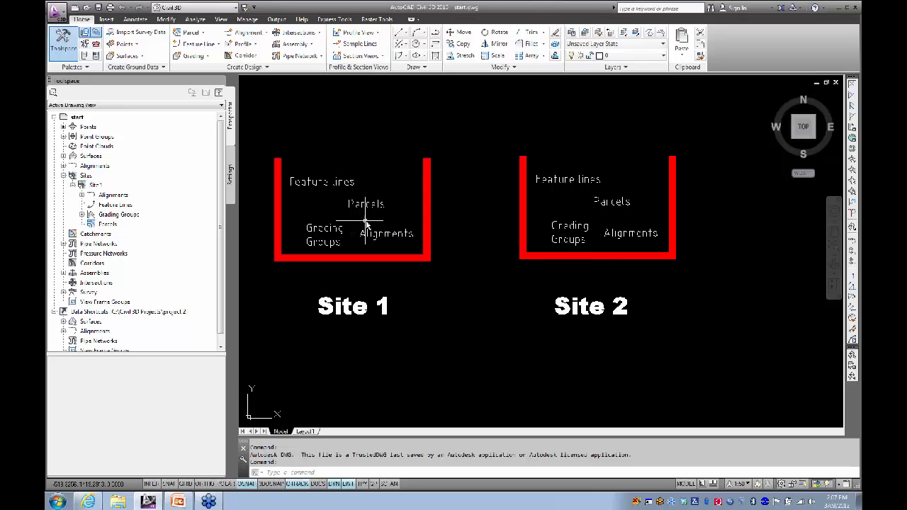
Step: Move both Site 1 and Site 2 Alignments labels above the site boxes with MOVE
left_click(388, 233)
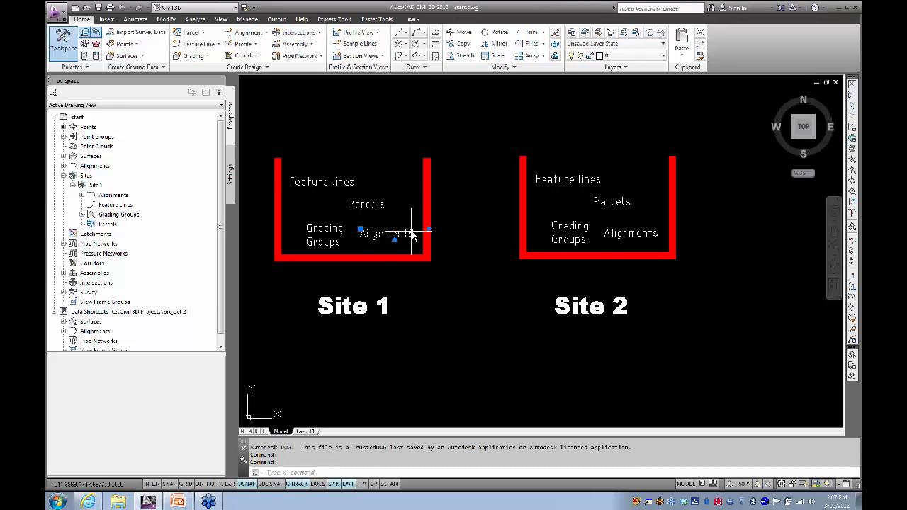
left_click(615, 234)
left_click(636, 241)
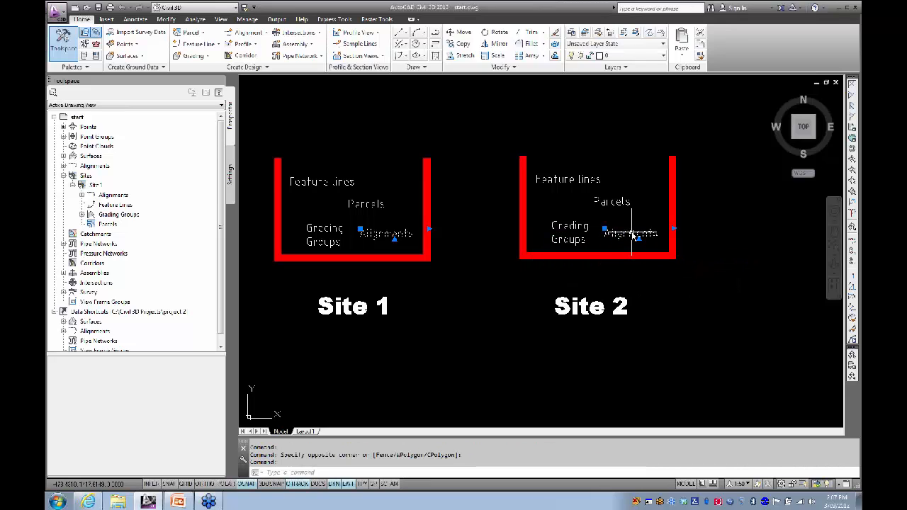
type("m")
key("Return")
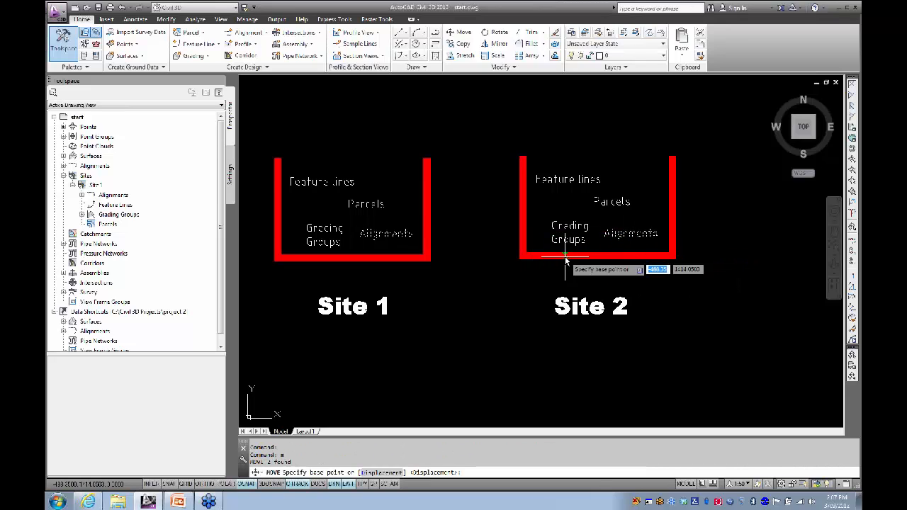
left_click(482, 261)
left_click(461, 128)
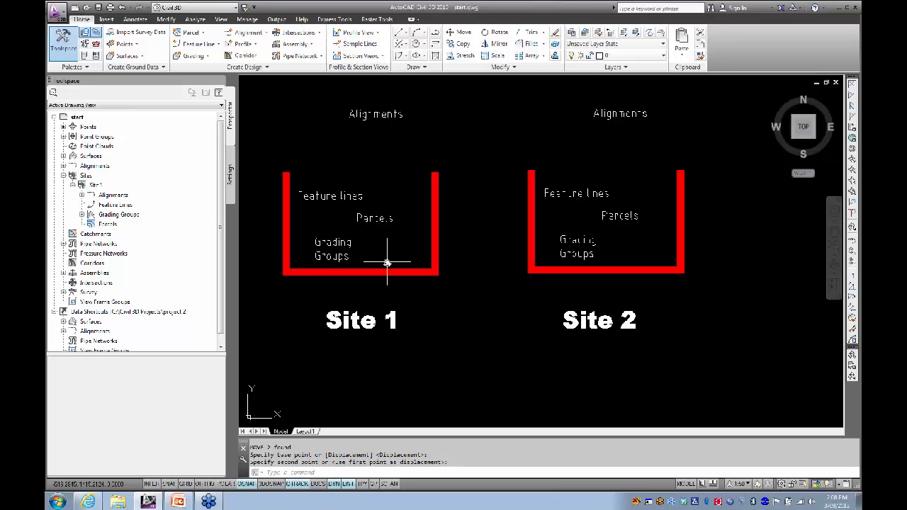
Step: Zoom out, then zoom and pan to inspect the dam site's contoured terrain surface
scroll(418, 264, "down", 8)
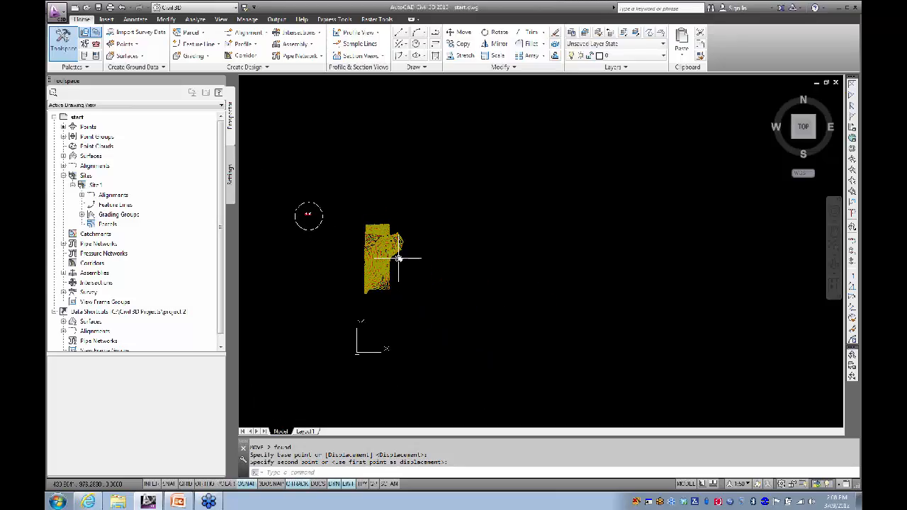
scroll(399, 255, "up", 6)
scroll(499, 252, "up", 3)
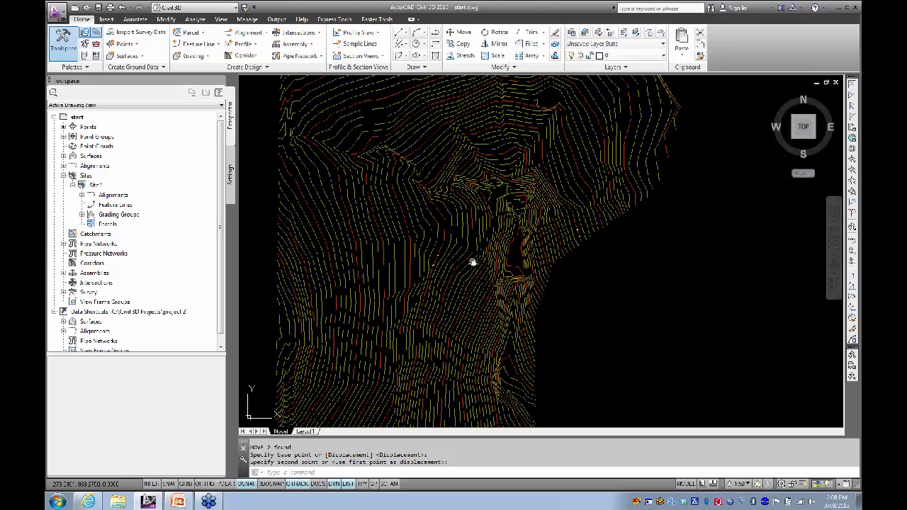
scroll(451, 290, "up", 4)
scroll(439, 284, "up", 5)
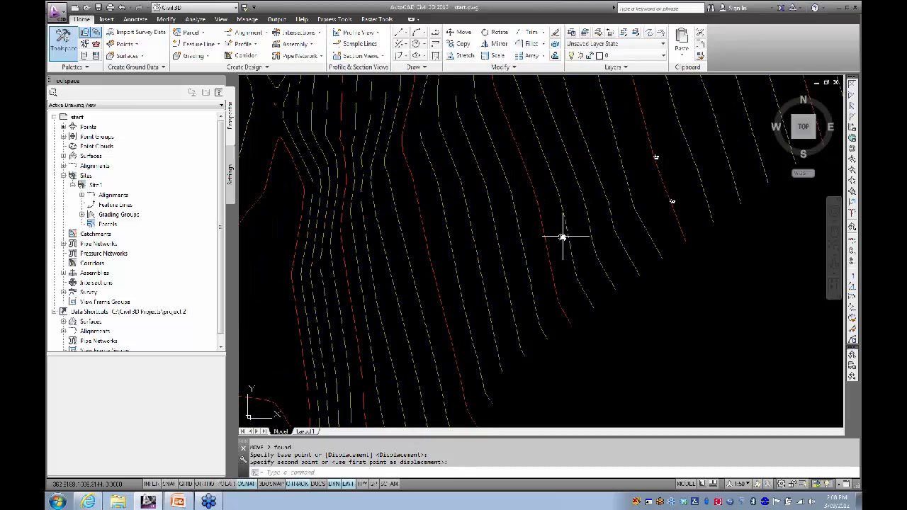
scroll(467, 251, "down", 4)
scroll(551, 243, "down", 2)
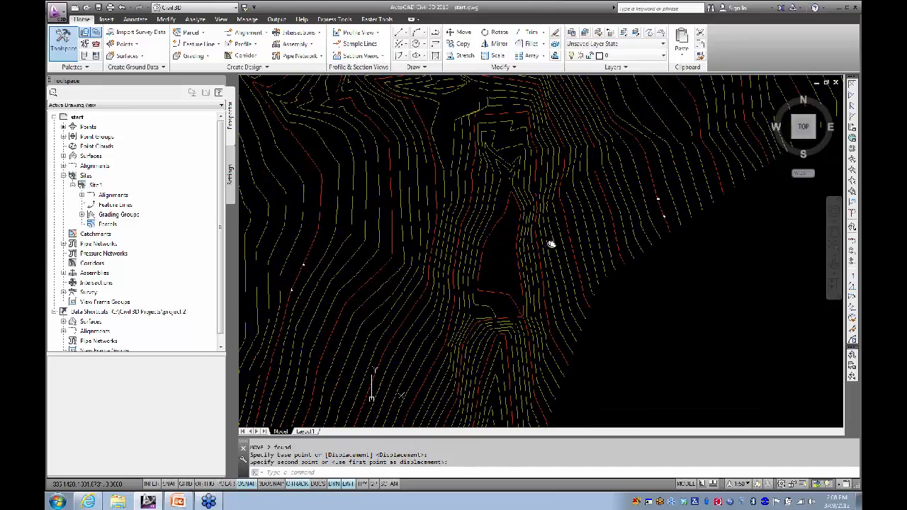
scroll(501, 256, "down", 2)
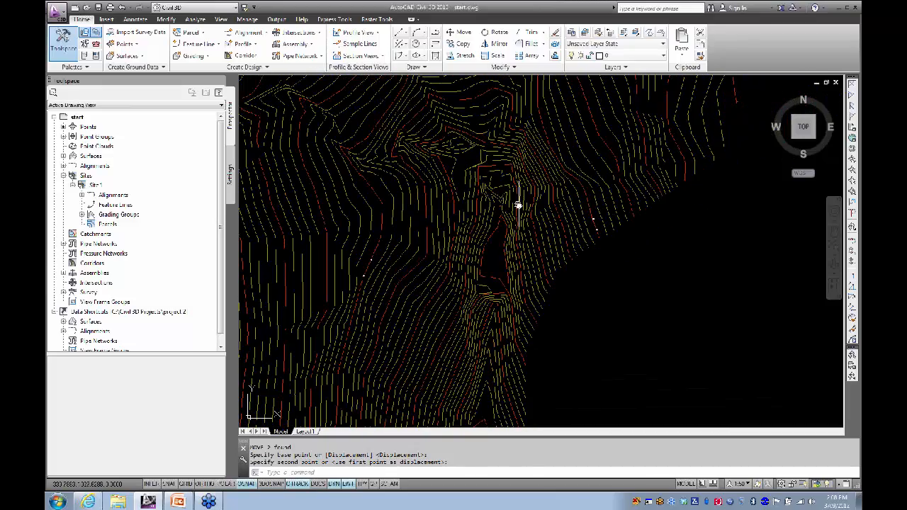
scroll(529, 248, "up", 2)
scroll(480, 287, "down", 4)
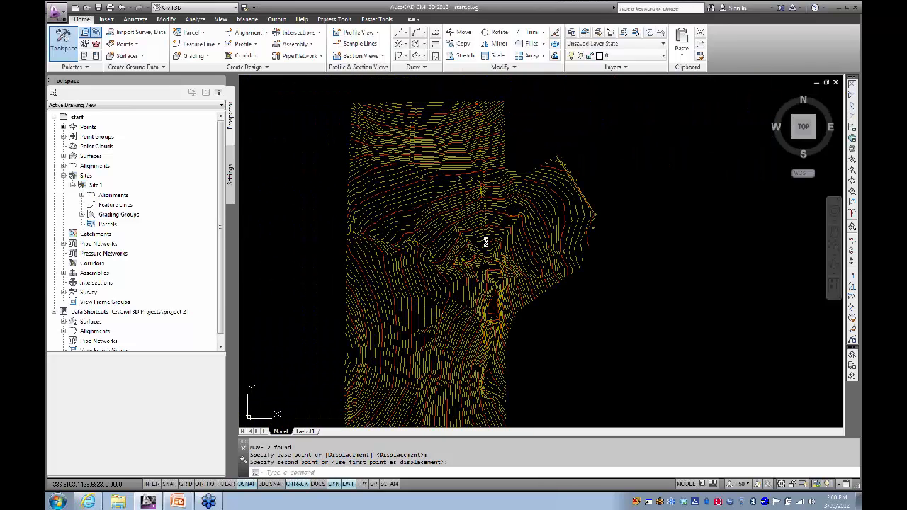
scroll(482, 299, "up", 3)
middle_click_drag(482, 300, 480, 279)
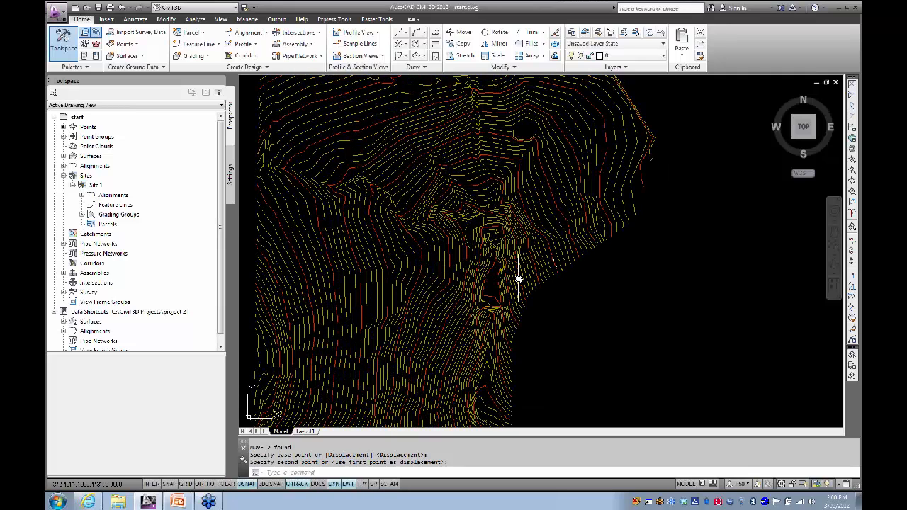
Step: Start a PL polyline across the contours, placing vertices on contour endpoints and the crest
type("pl")
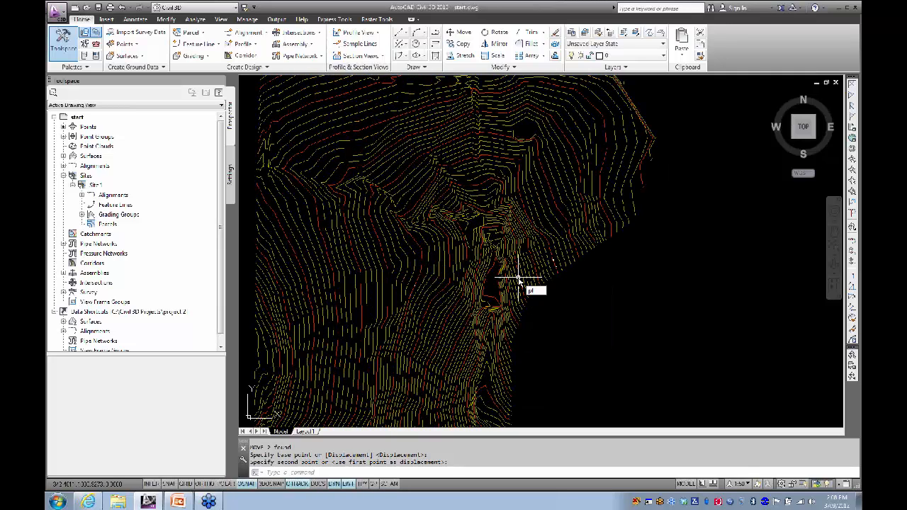
key("Return")
scroll(573, 264, "up", 8)
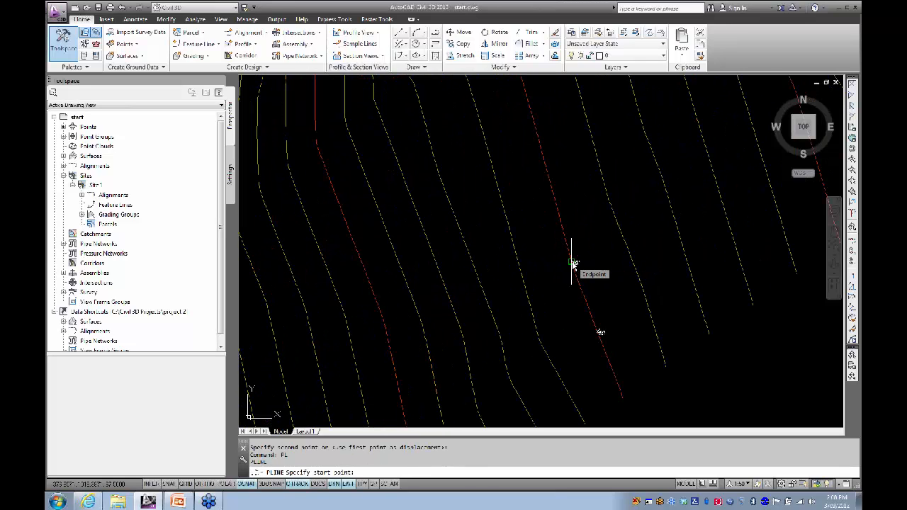
left_click(573, 265)
scroll(496, 273, "down", 5)
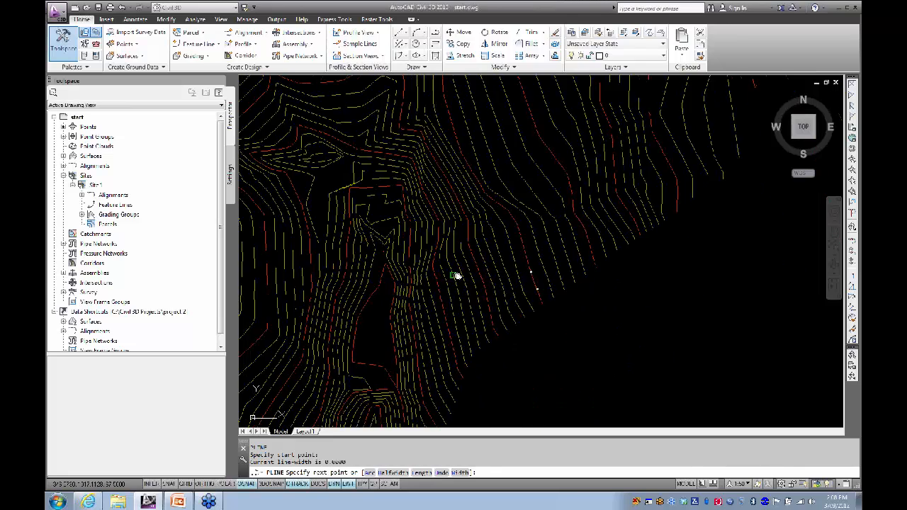
scroll(364, 283, "up", 8)
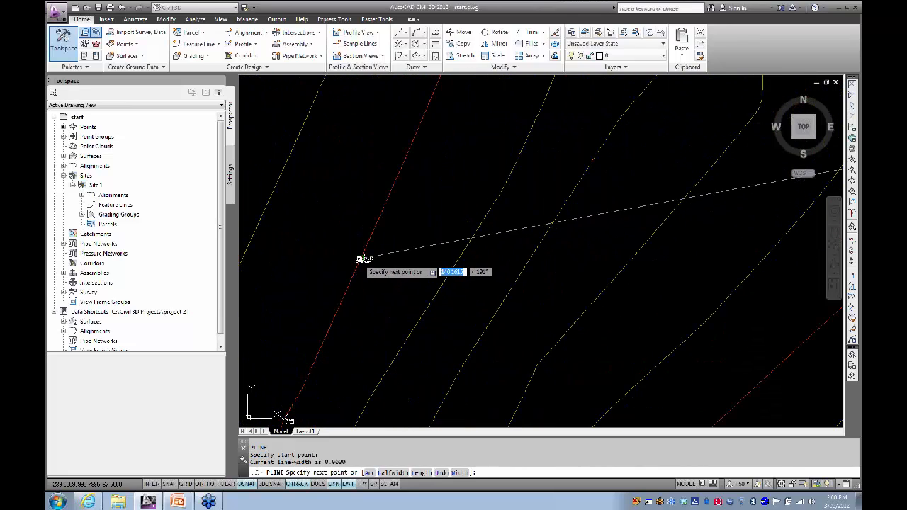
left_click(364, 259)
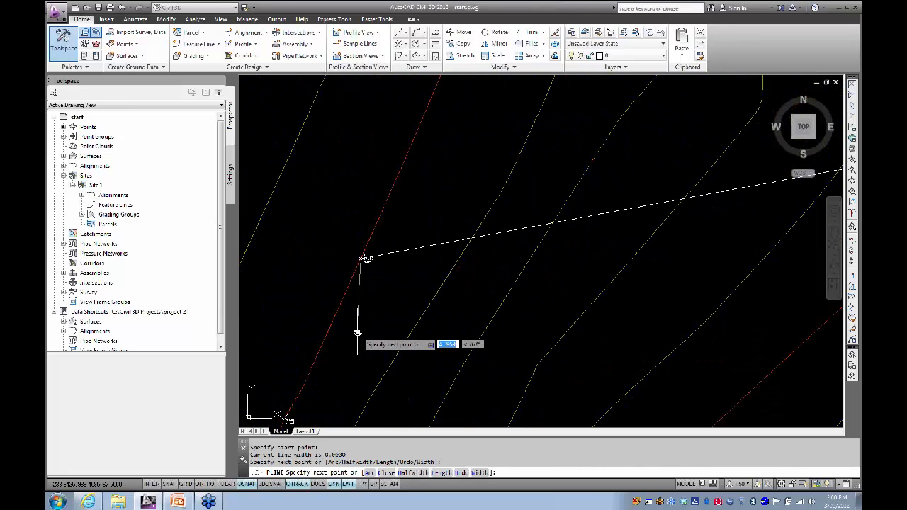
middle_click_drag(300, 377, 405, 229)
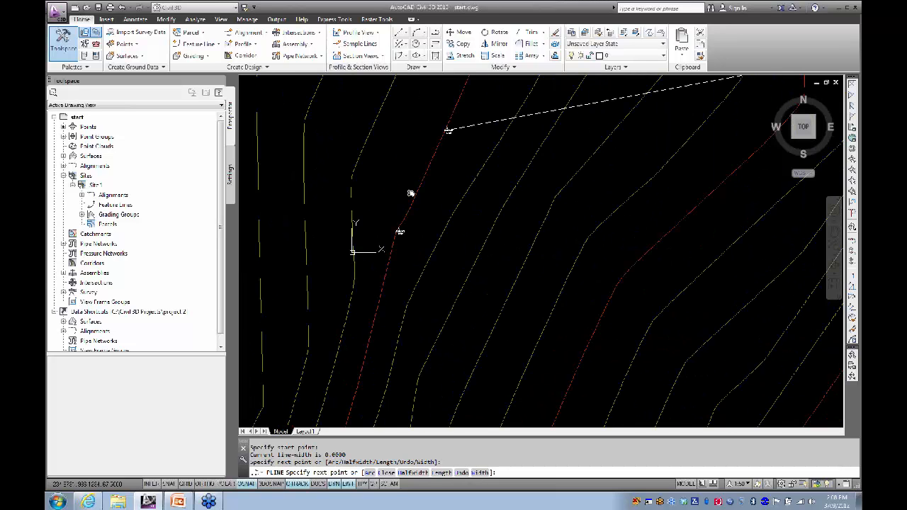
scroll(437, 204, "up", 2)
left_click(434, 207)
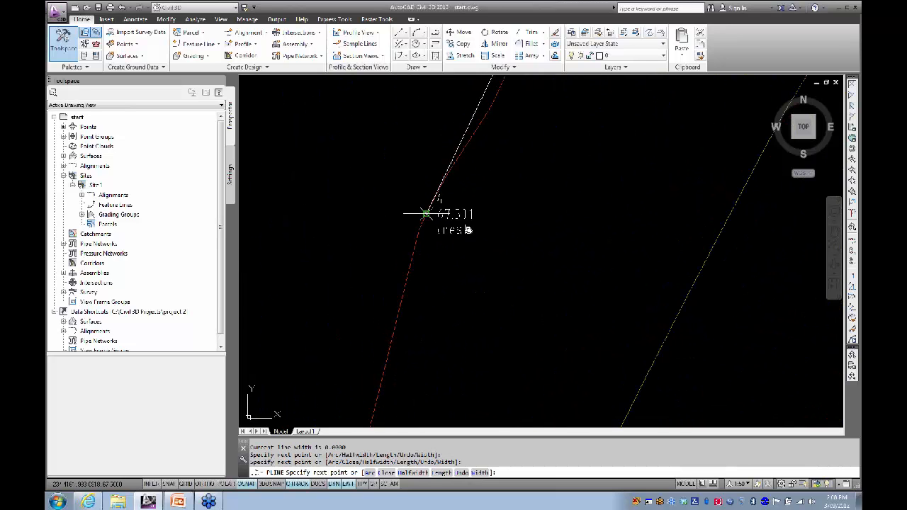
Step: Snap the next vertex to survey point 2 with Node and close the polyline
scroll(434, 209, "down", 4)
middle_click_drag(613, 250, 346, 275)
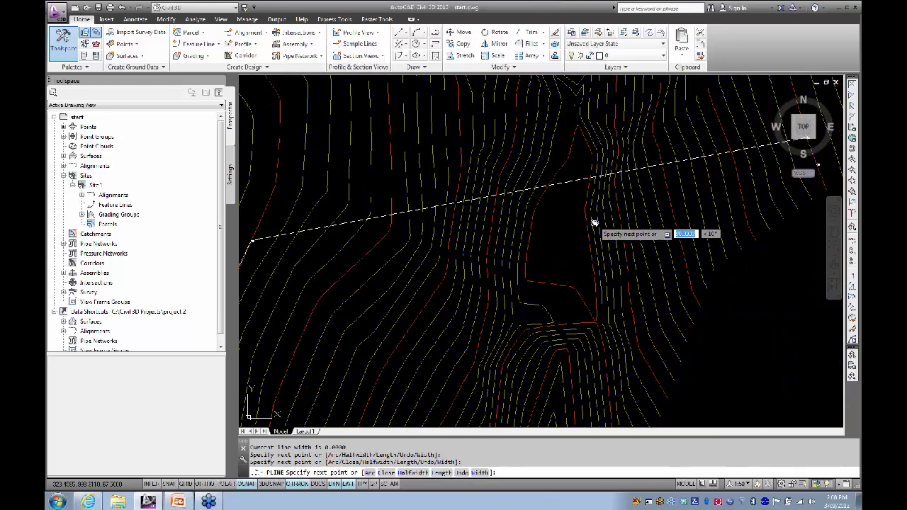
scroll(593, 222, "down", 4)
middle_click_drag(570, 236, 535, 236)
scroll(641, 211, "up", 5)
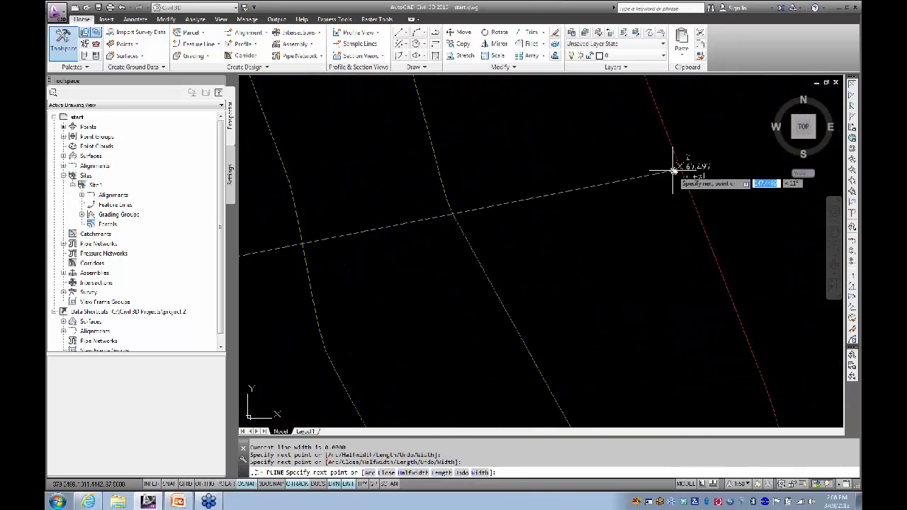
scroll(679, 169, "up", 5)
middle_click_drag(675, 170, 531, 217)
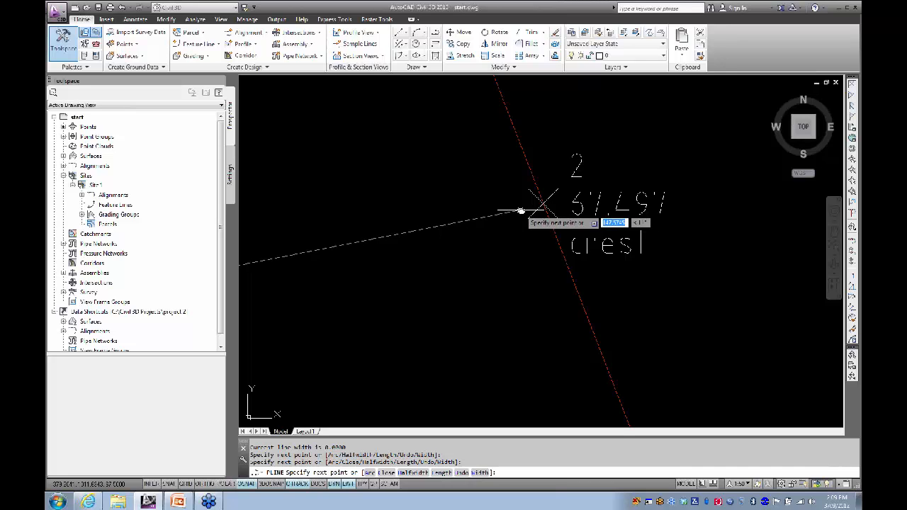
right_click(521, 210, "shift")
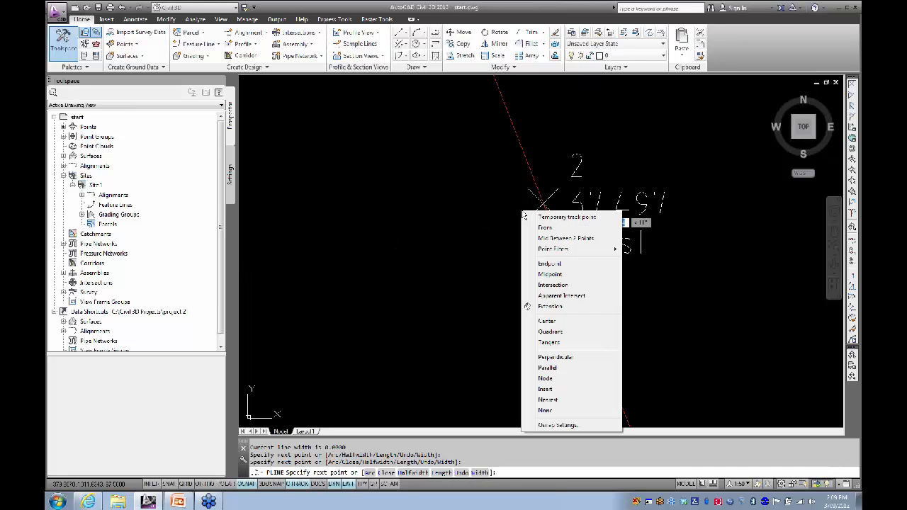
left_click(546, 378)
left_click(542, 204)
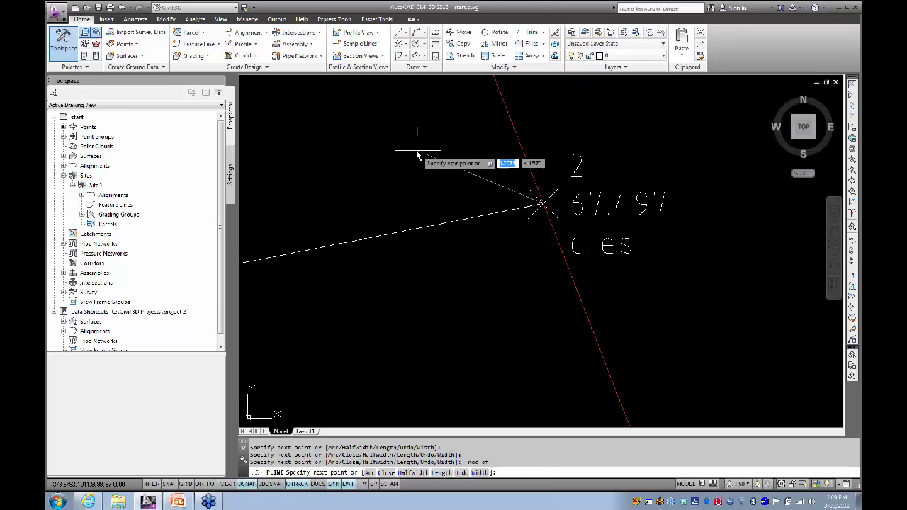
type("c")
key("Return")
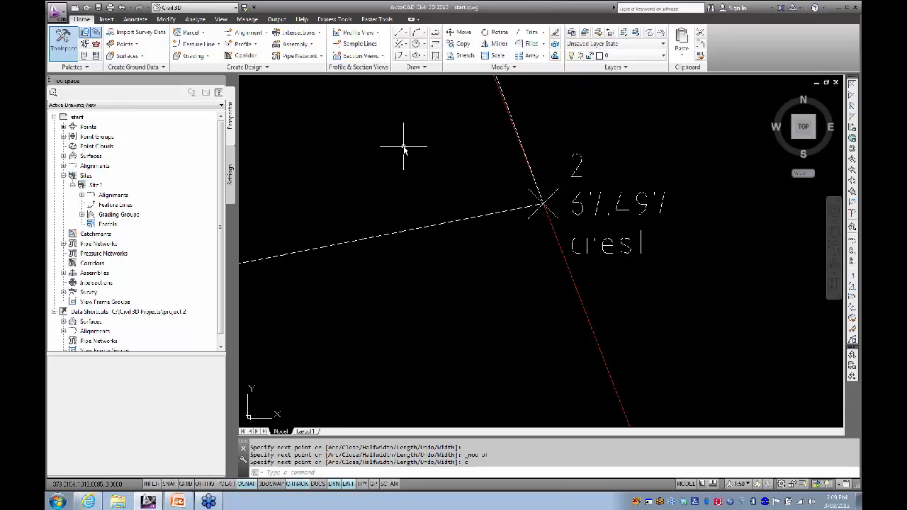
scroll(408, 153, "down", 6)
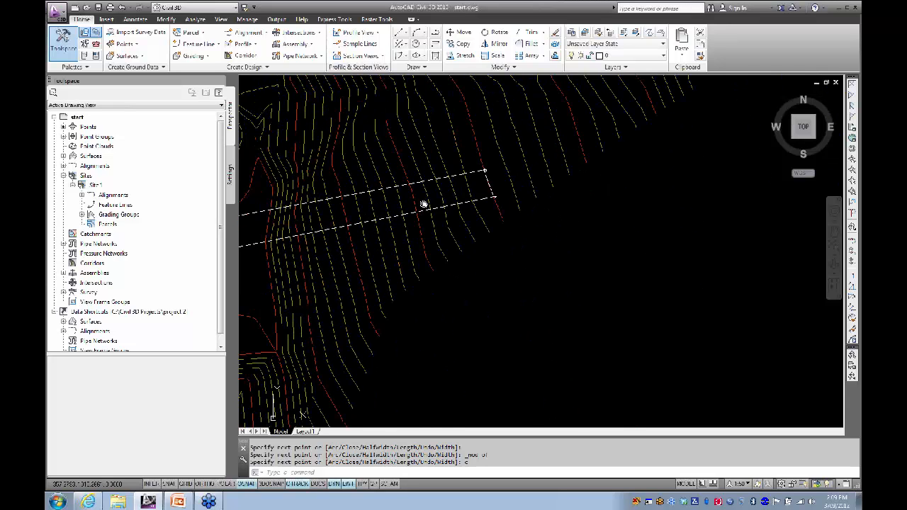
Step: Convert both long sides of the dam outline polyline into arcs via their midpoint grips
left_click(379, 196)
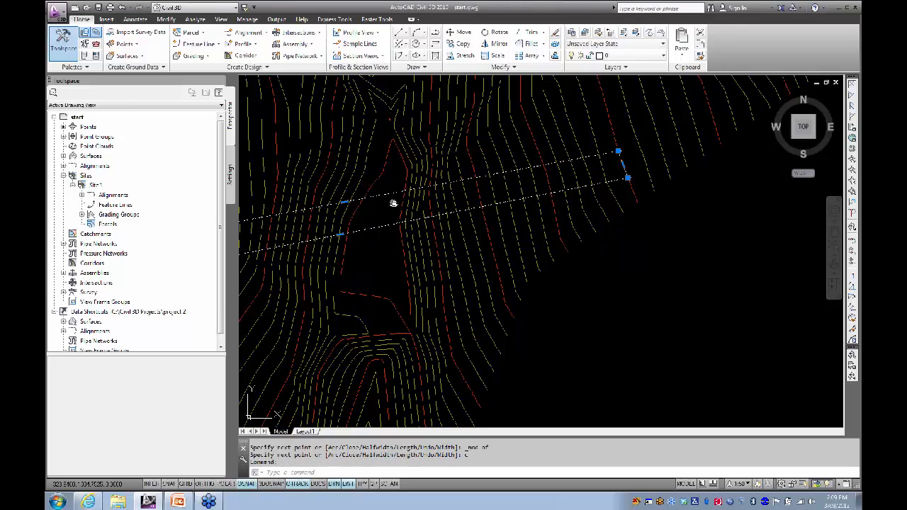
middle_click_drag(393, 203, 521, 203)
scroll(502, 212, "down", 4)
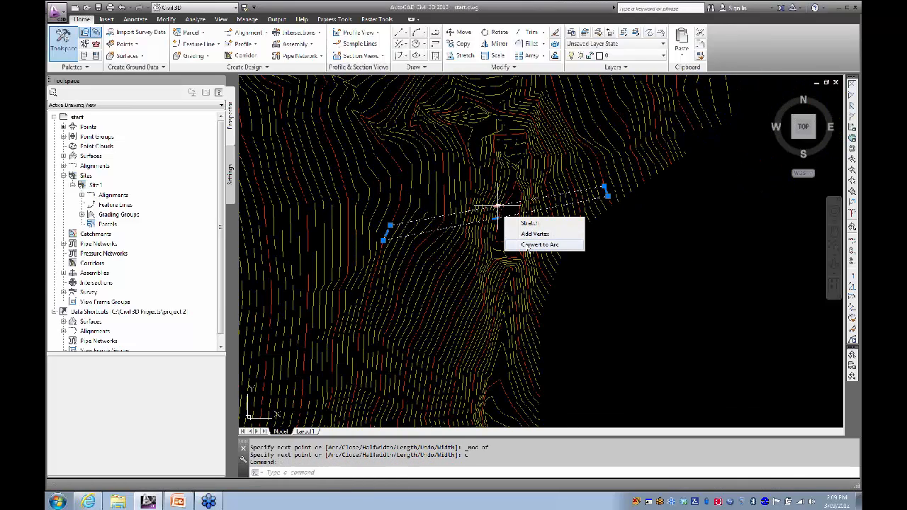
left_click(542, 247)
scroll(505, 220, "up", 5)
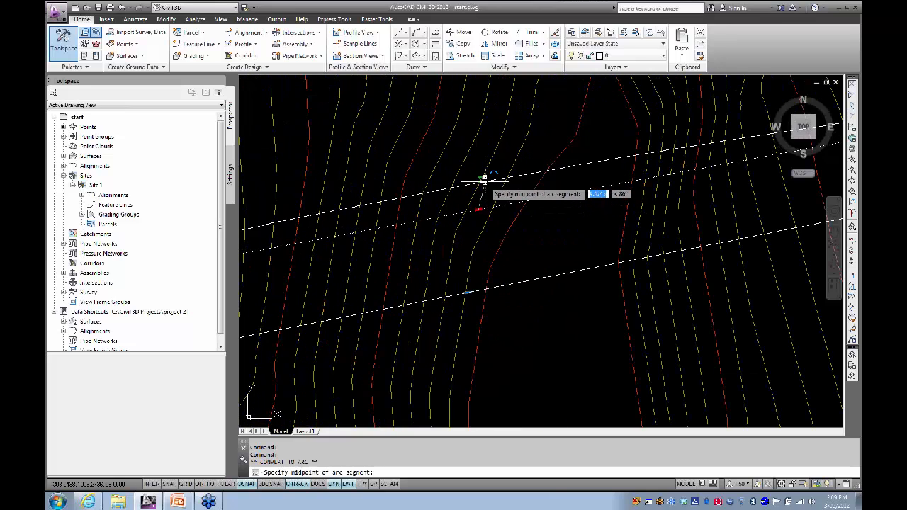
left_click(479, 165)
scroll(490, 204, "down", 5)
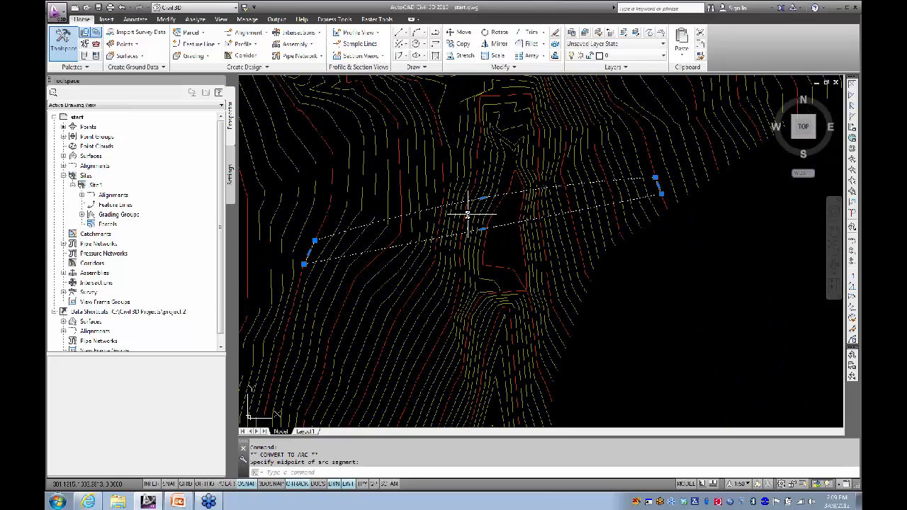
mouse_move(482, 231)
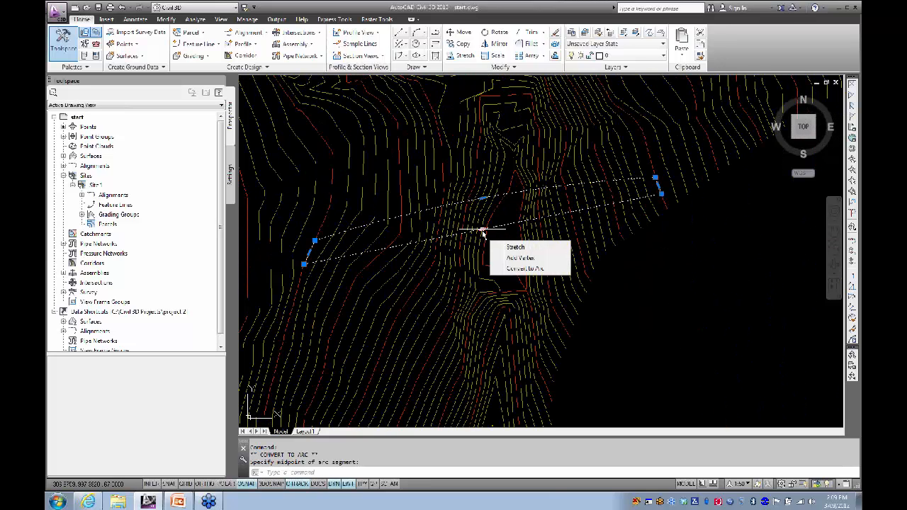
left_click(524, 269)
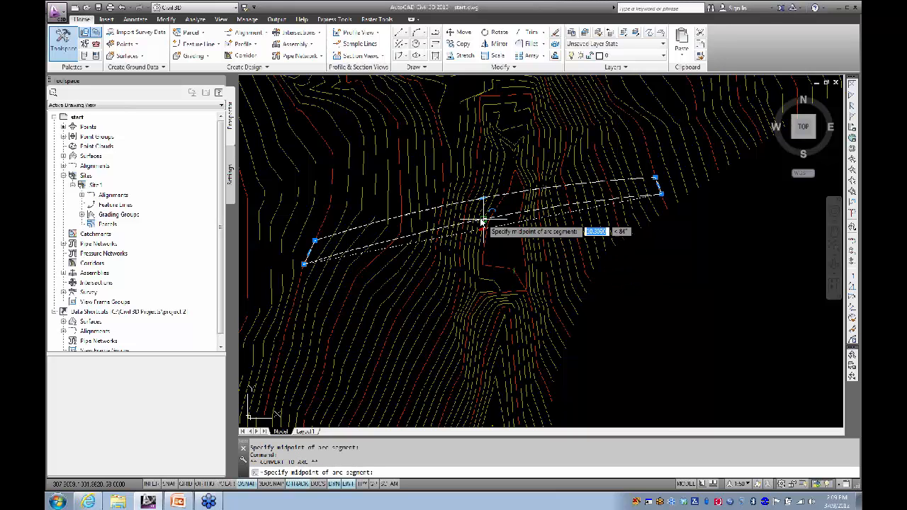
scroll(485, 216, "up", 5)
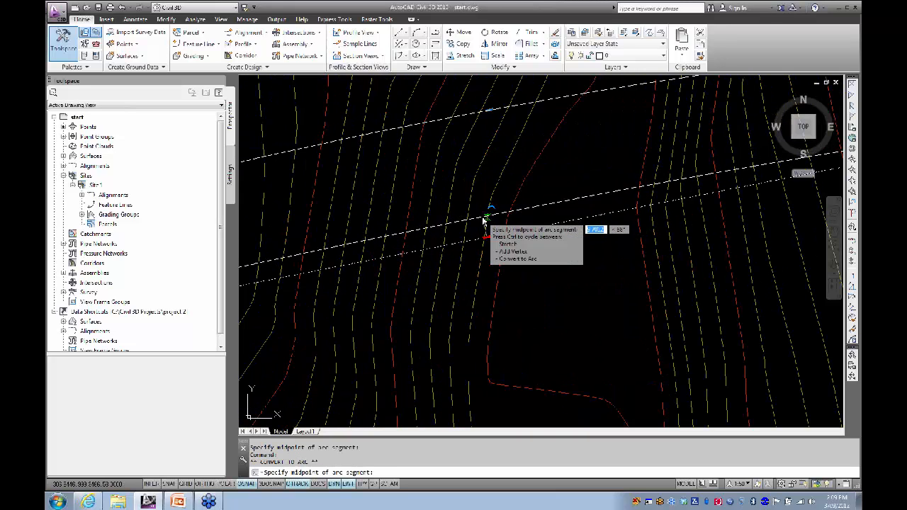
left_click(486, 220)
scroll(454, 234, "down", 5)
scroll(452, 237, "up", 5)
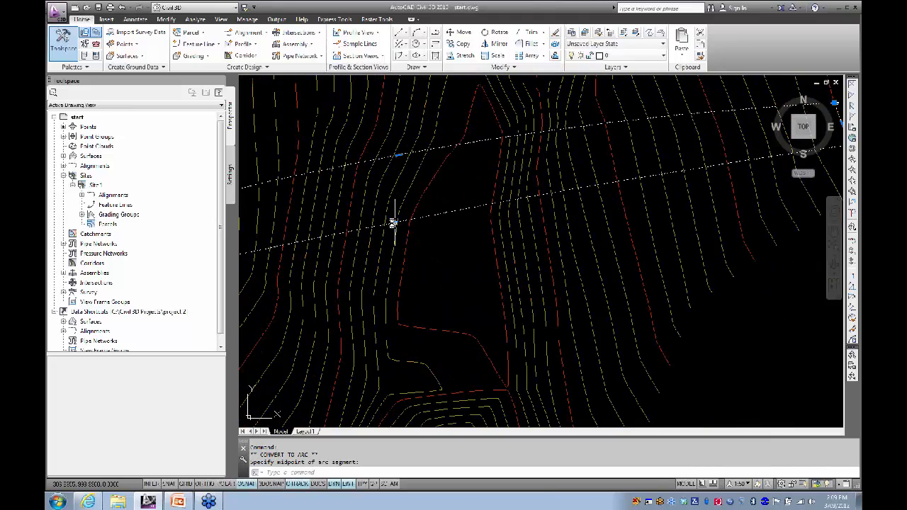
Step: Stretch one polyline point slightly, then cancel the edit and clear the selection
left_click(394, 217)
left_click(394, 217)
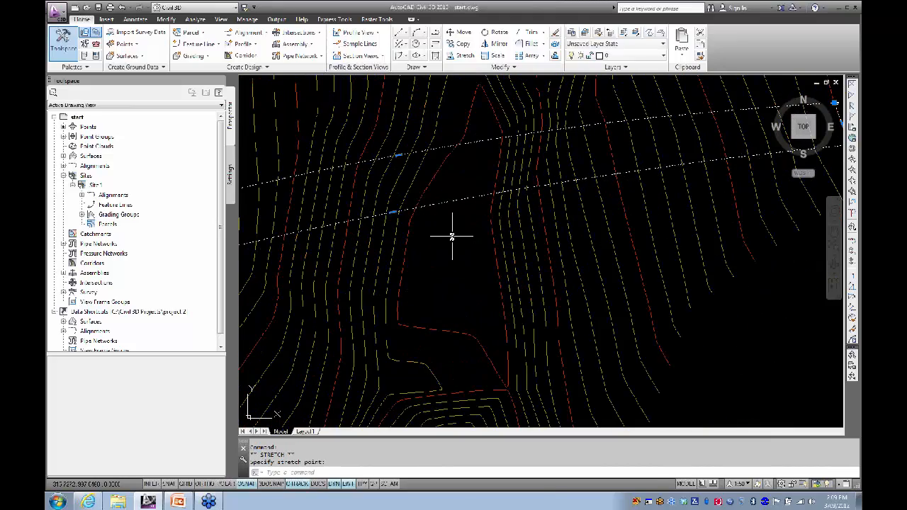
scroll(504, 236, "down", 4)
key("Escape")
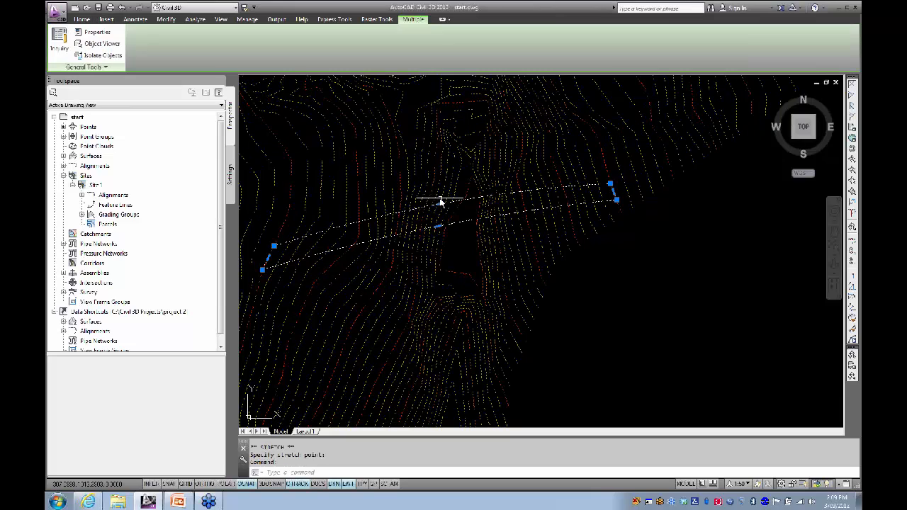
key("Escape")
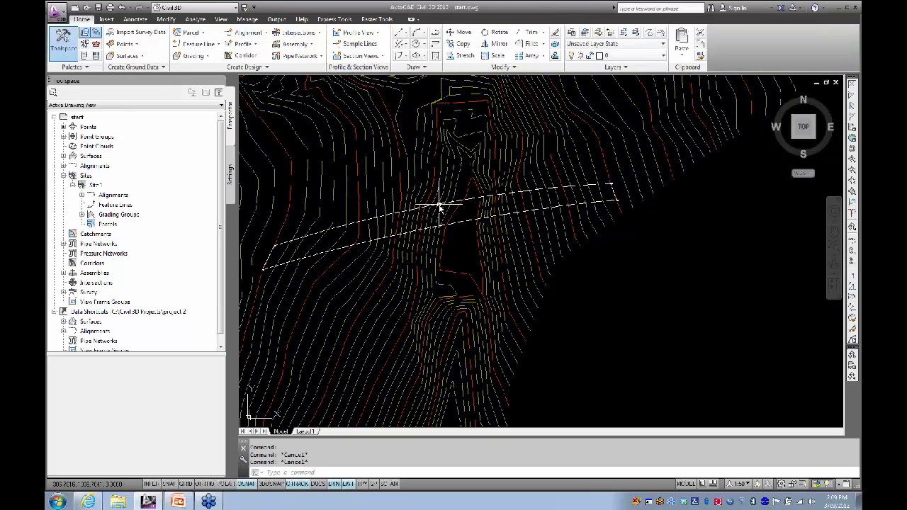
Step: Reposition the upper and lower arc midpoints to reshape the outline across the valley
left_click(439, 204)
left_click(439, 205)
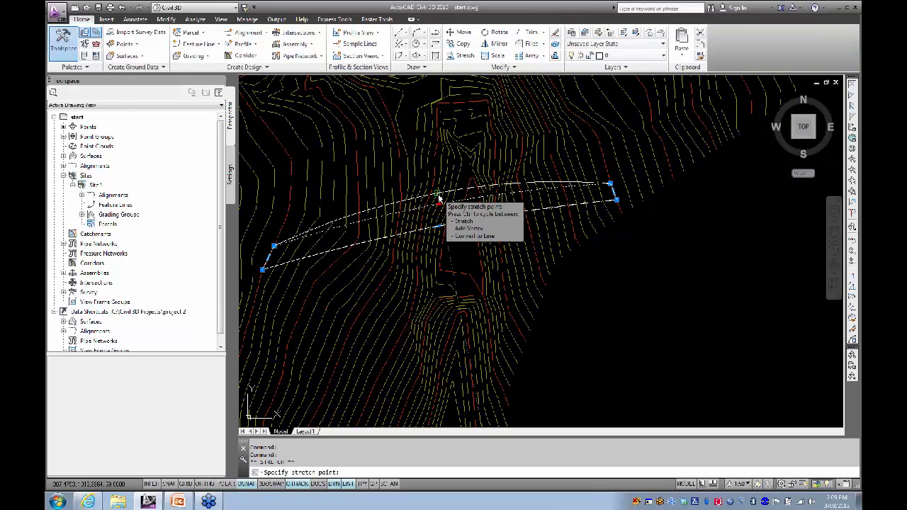
scroll(437, 202, "up", 5)
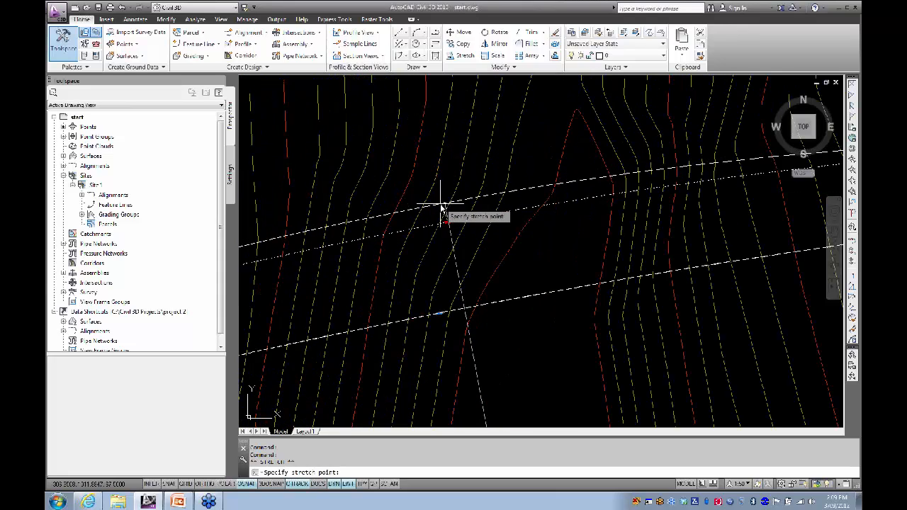
left_click(438, 202)
left_click(439, 315)
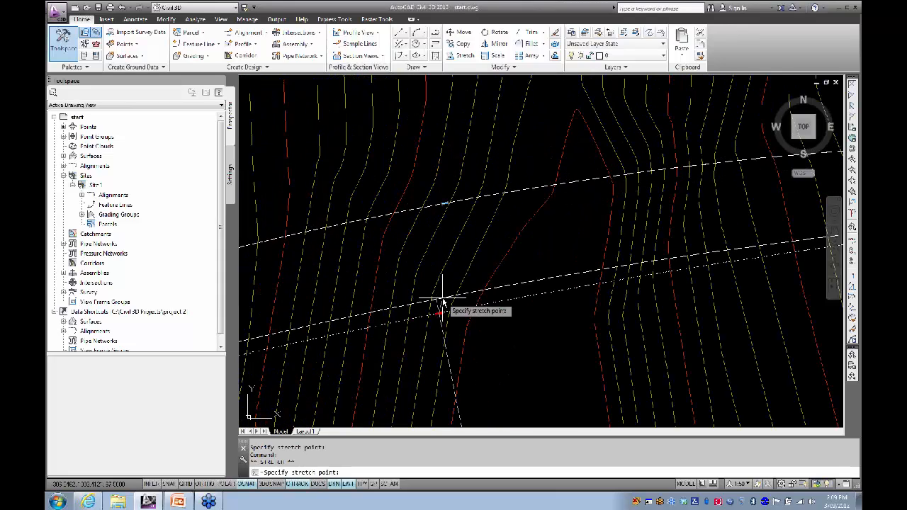
scroll(442, 297, "down", 5)
scroll(443, 292, "up", 5)
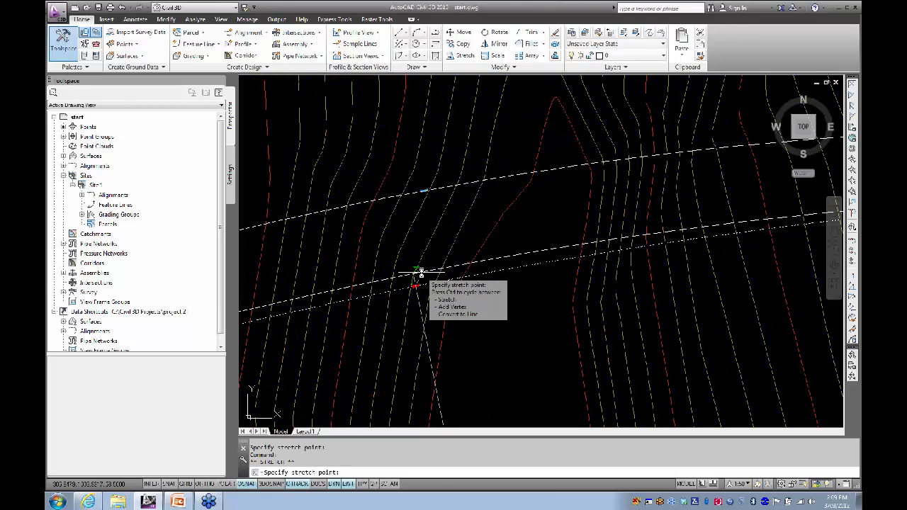
left_click(422, 274)
scroll(438, 297, "down", 5)
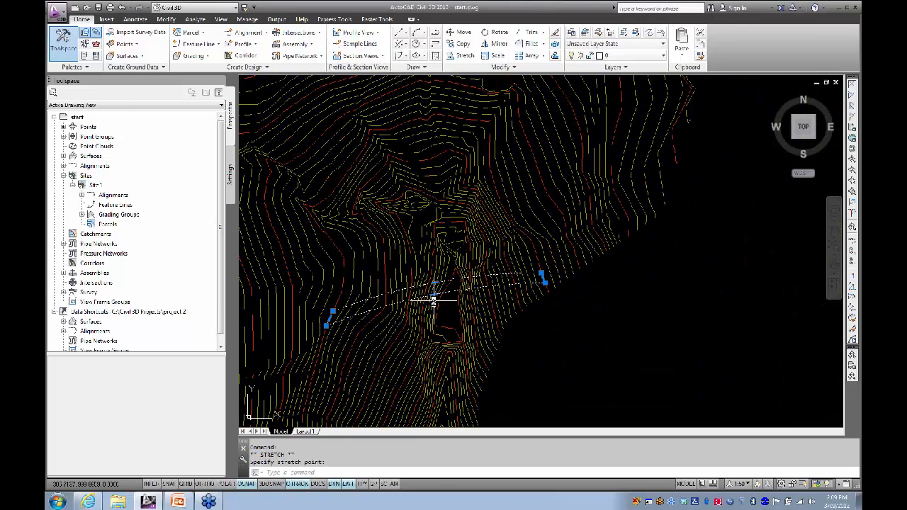
middle_click_drag(400, 257, 406, 226)
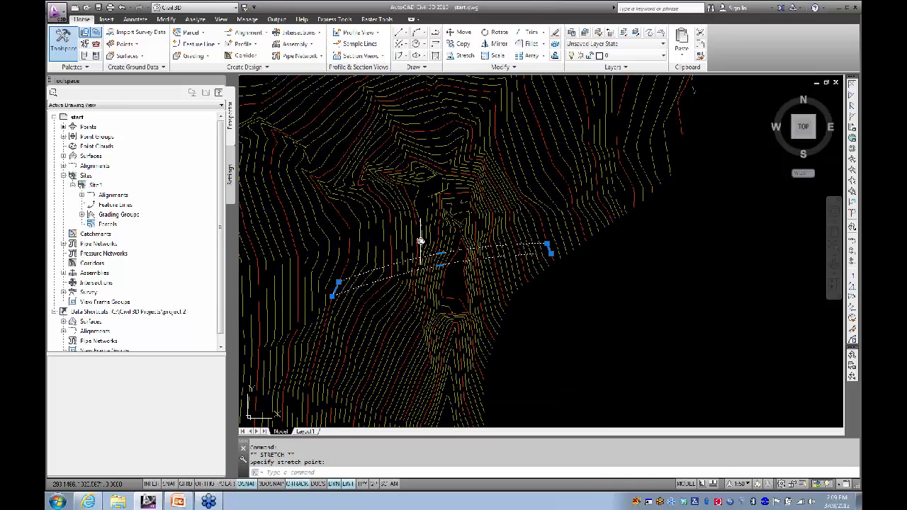
key("Escape")
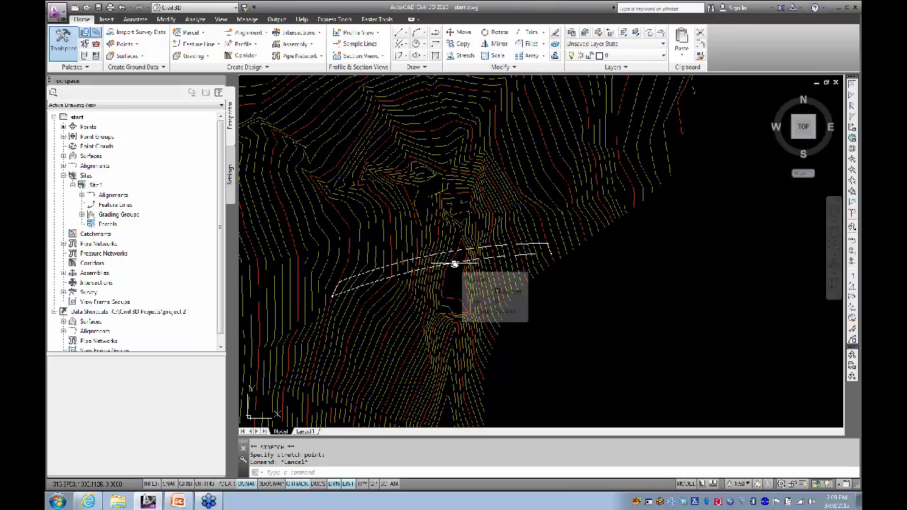
Step: Run Create Feature Lines from Objects on the dam outline polyline
left_click(197, 45)
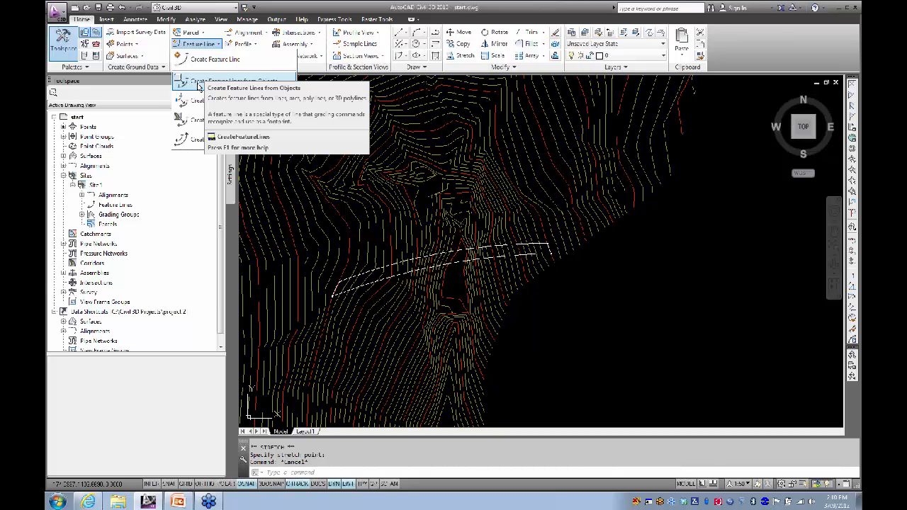
left_click(199, 83)
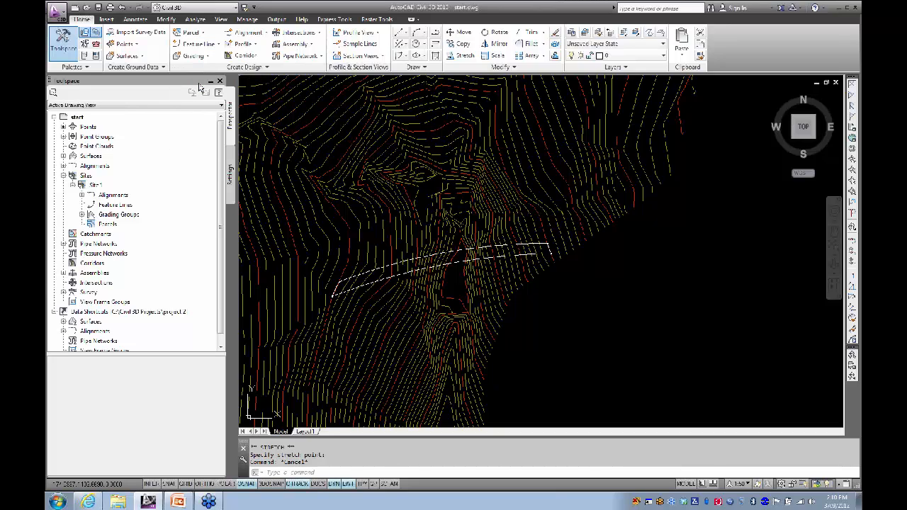
left_click(463, 253)
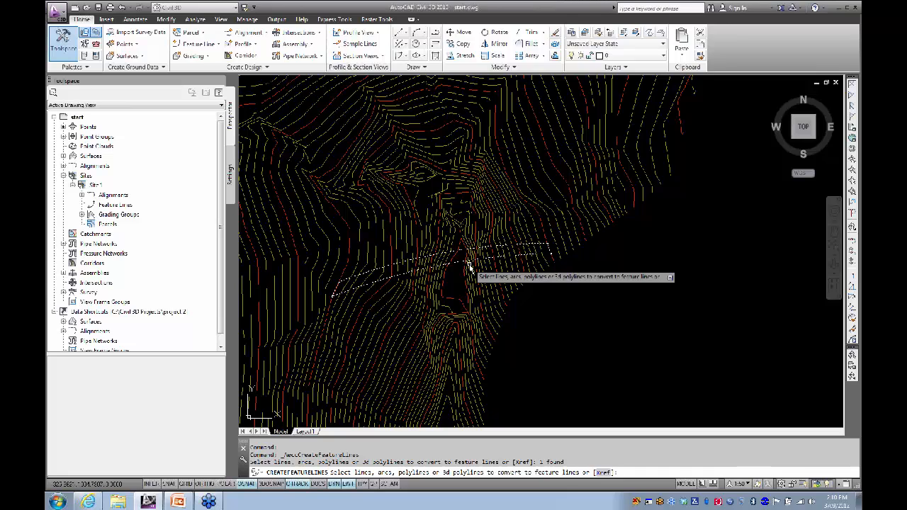
key("Return")
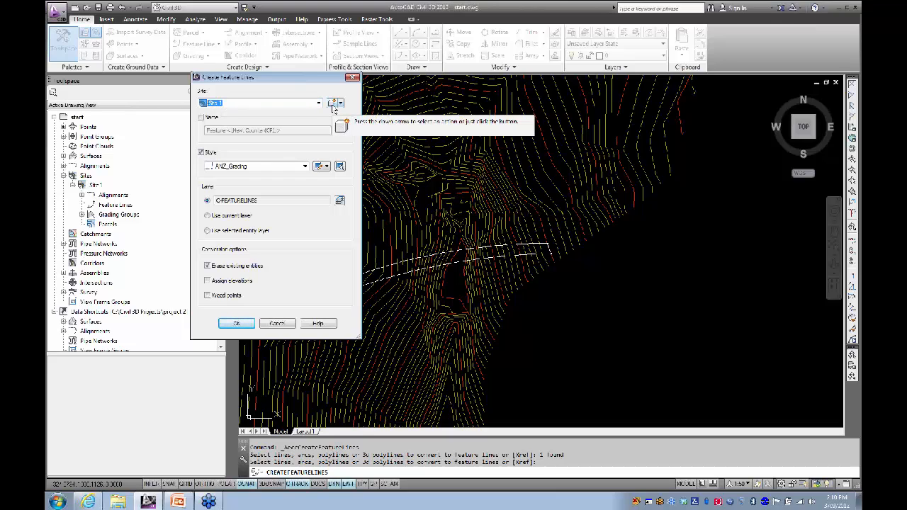
Step: Place the feature line in a new site 'dam', erase the polyline, and give it a custom name
left_click(332, 103)
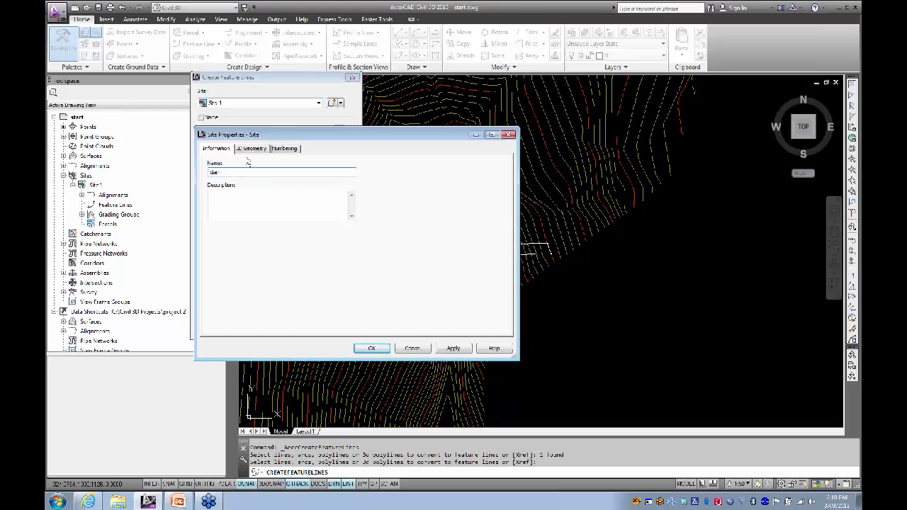
left_click(371, 348)
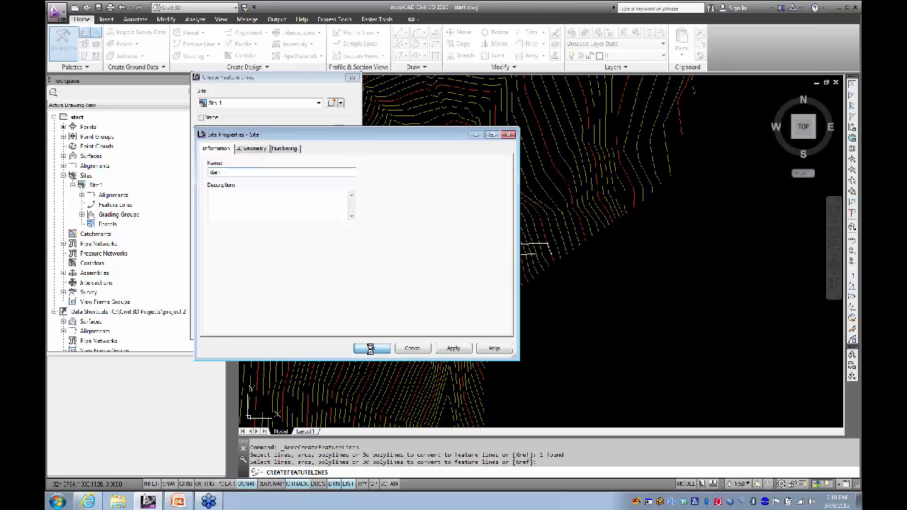
left_click(207, 265)
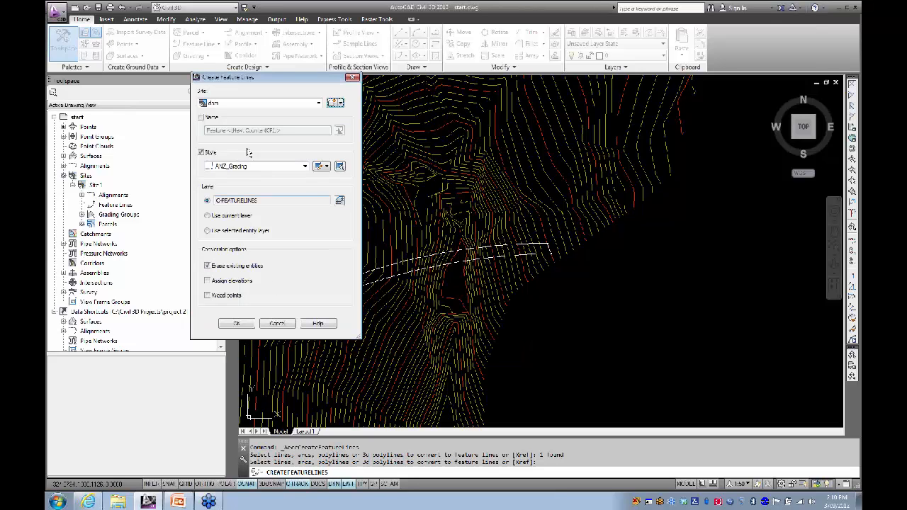
left_click(202, 118)
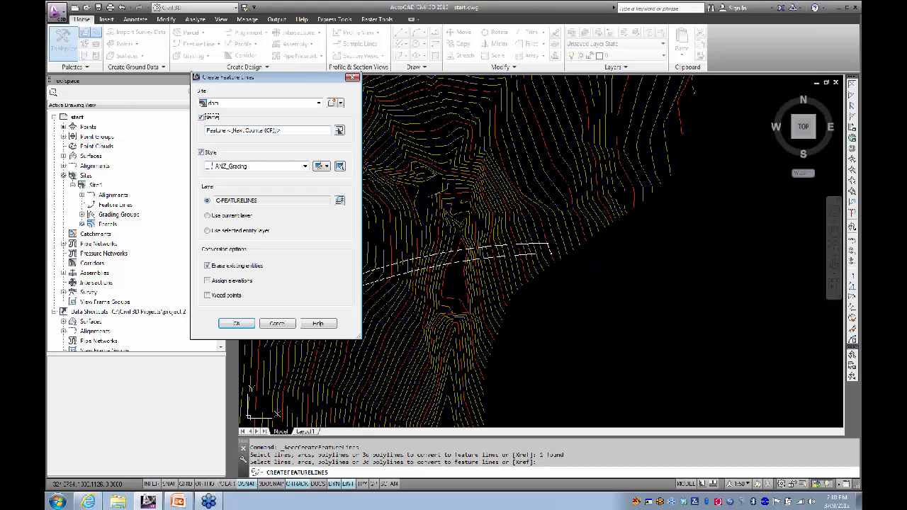
left_click_drag(288, 130, 210, 130)
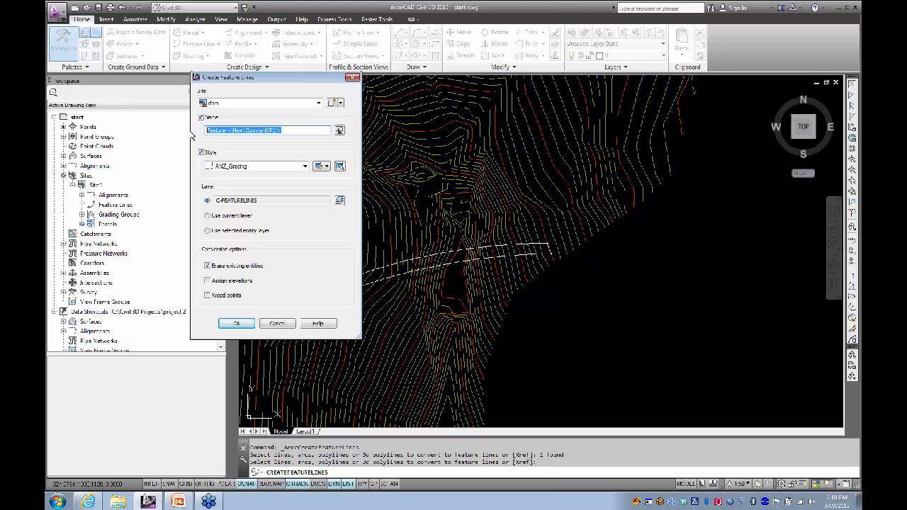
type("crest")
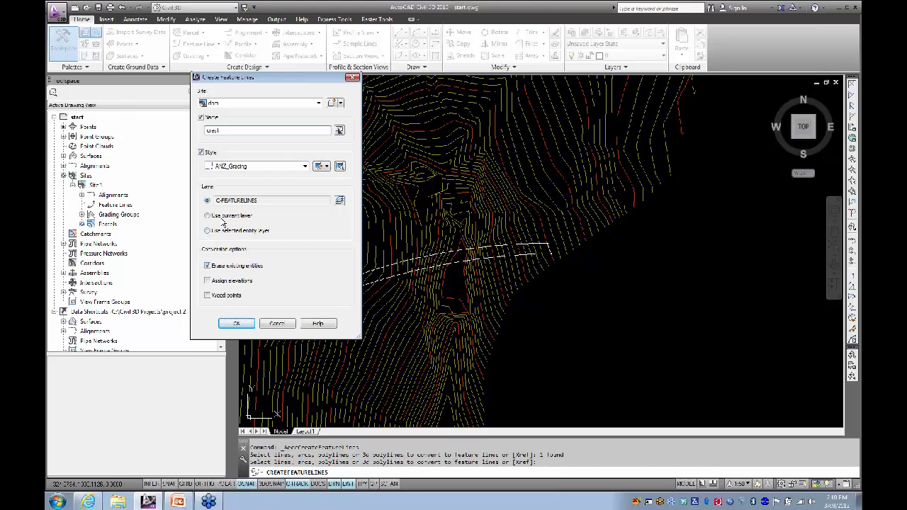
left_click(236, 325)
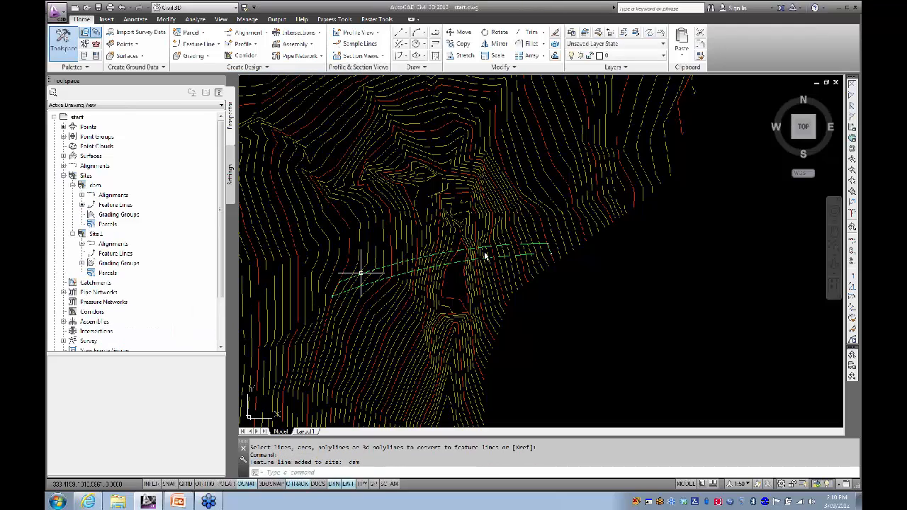
scroll(483, 248, "up", 3)
middle_click_drag(431, 251, 483, 202)
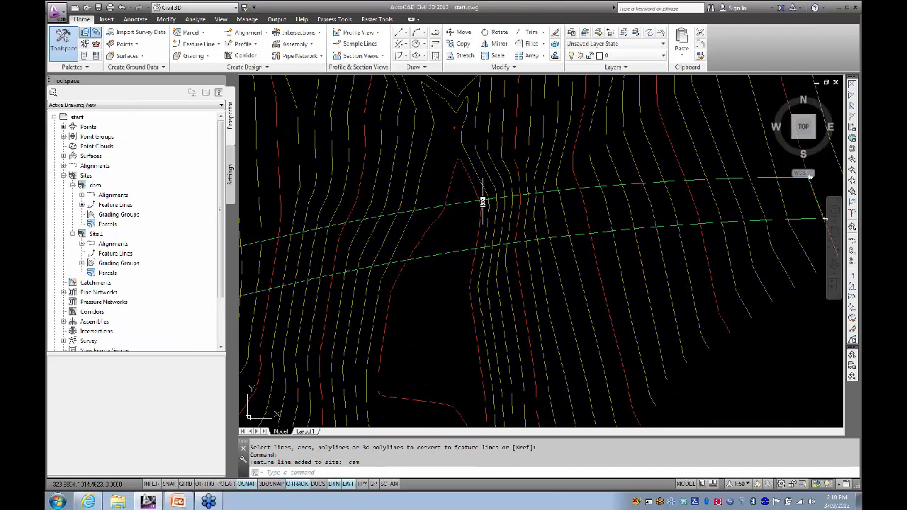
scroll(482, 204, "down", 2)
left_click(473, 206)
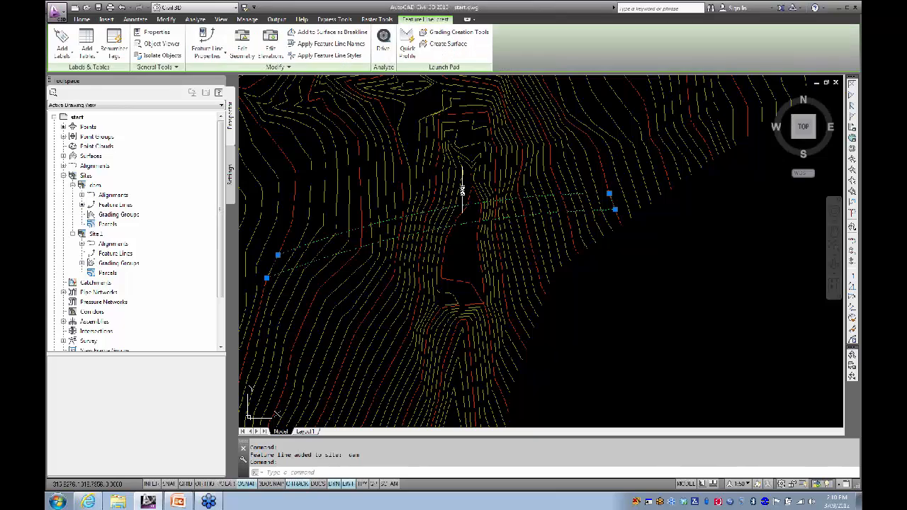
left_click(460, 188)
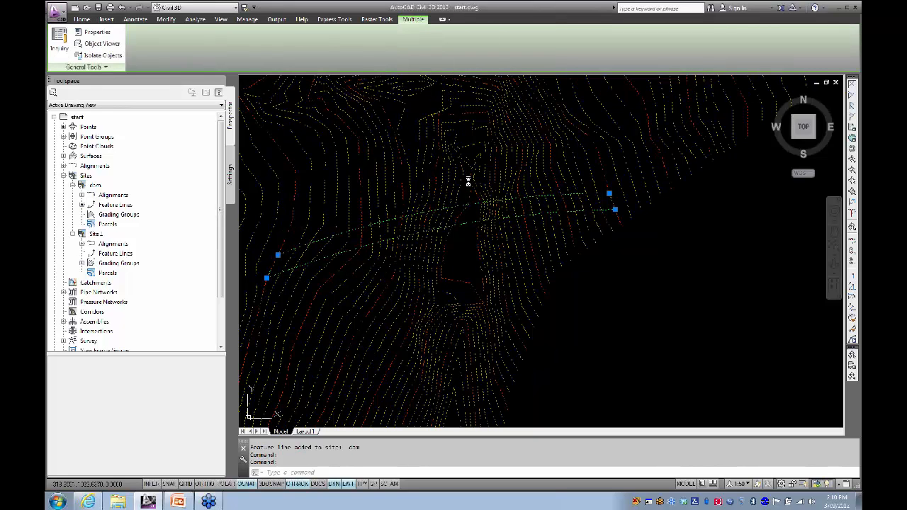
right_click(470, 183)
left_click(489, 279)
mouse_move(444, 319)
left_mouse_down()
mouse_move(390, 144)
mouse_move(470, 248)
mouse_move(352, 266)
left_mouse_up()
scroll(470, 248, "up", 5)
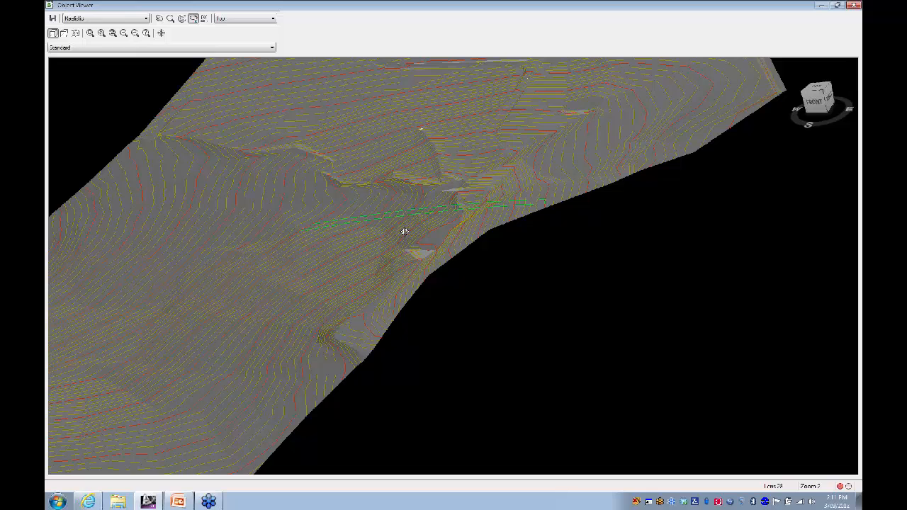
left_click(855, 5)
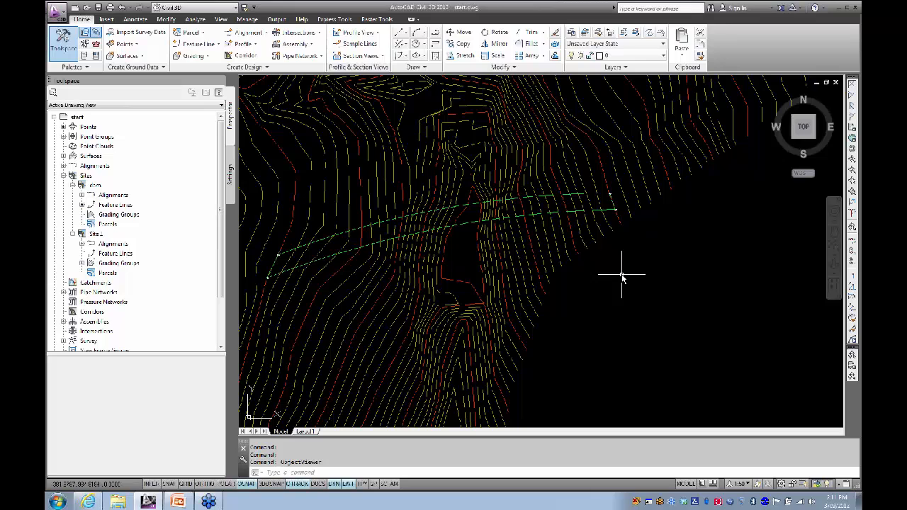
mouse_move(610, 275)
middle_mouse_down()
mouse_move(598, 269)
mouse_move(607, 257)
middle_mouse_up()
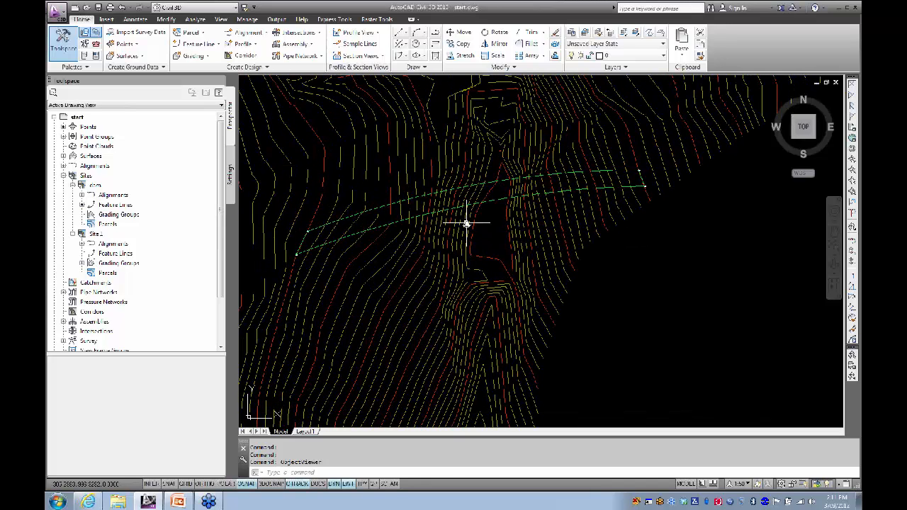
Step: Open the Grading Creation Tools toolbar and bring up Set Grading Group for site dam
mouse_move(432, 222)
left_click(199, 57)
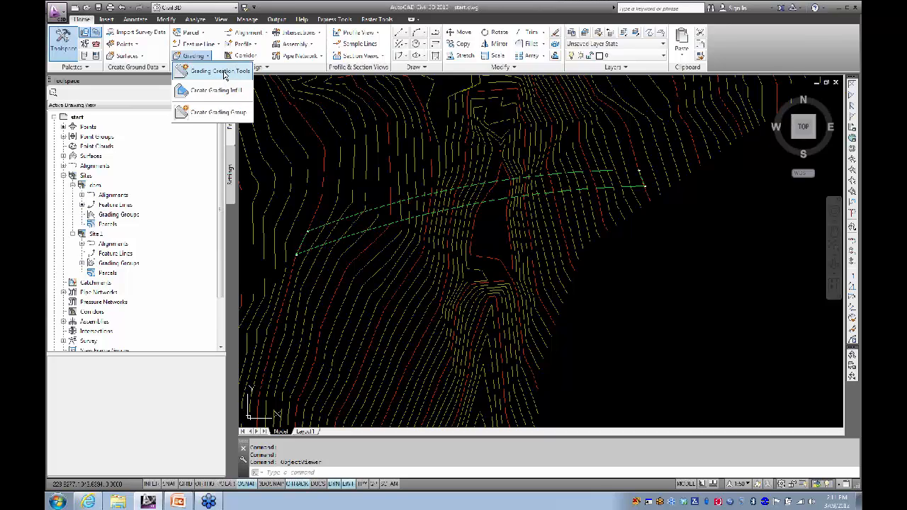
left_click(212, 71)
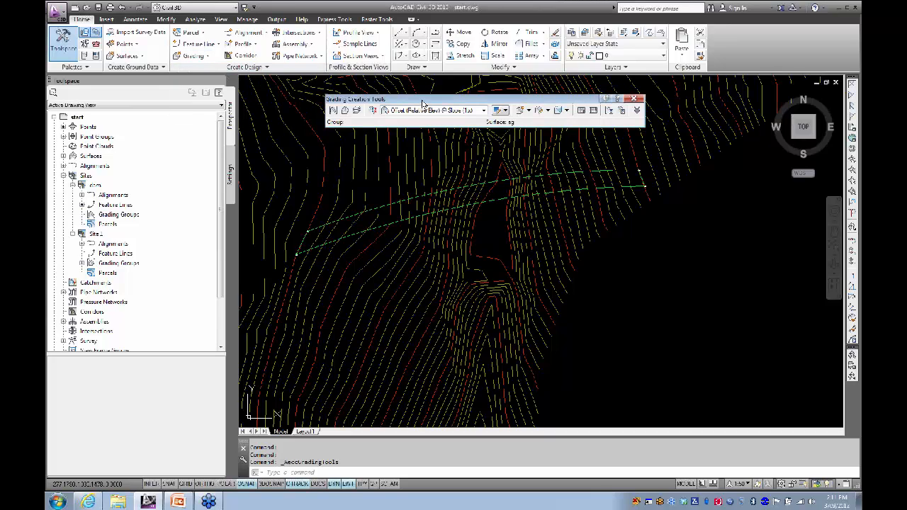
left_click_drag(422, 104, 429, 105)
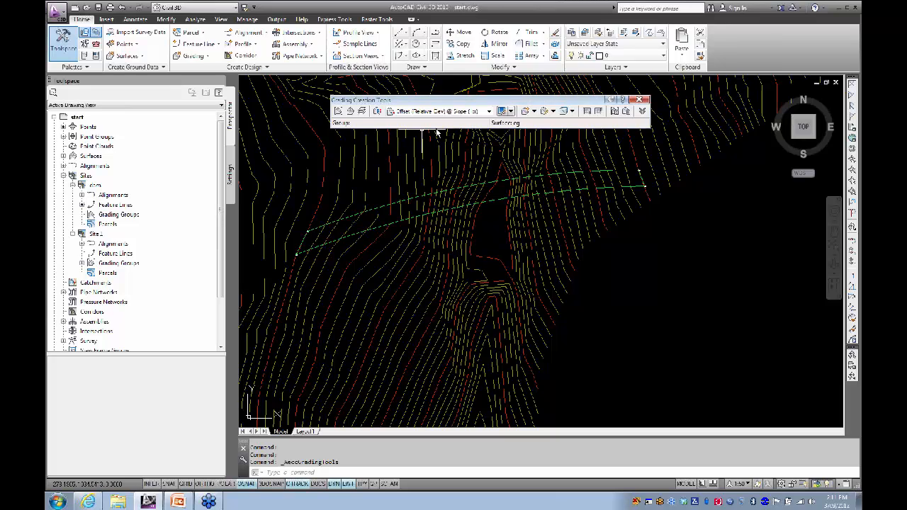
left_click(339, 114)
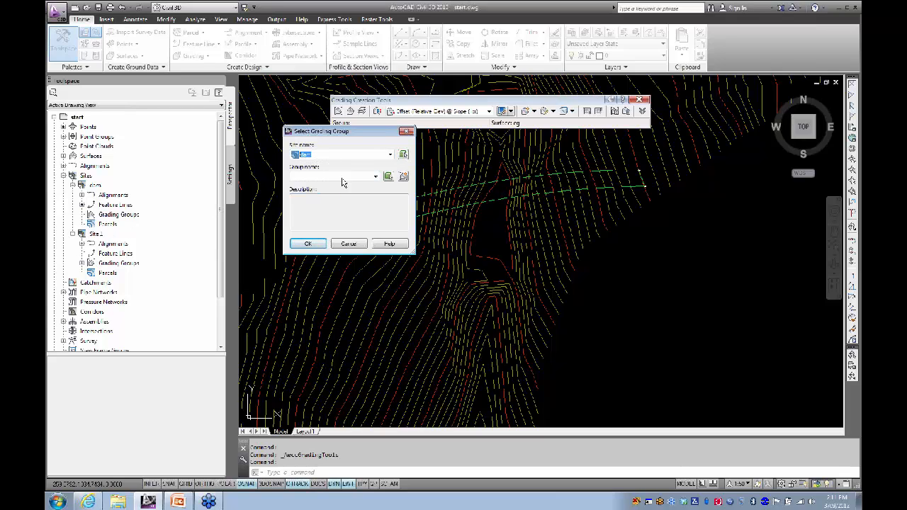
Step: Create a new grading group named 'dam faces'
left_click(403, 175)
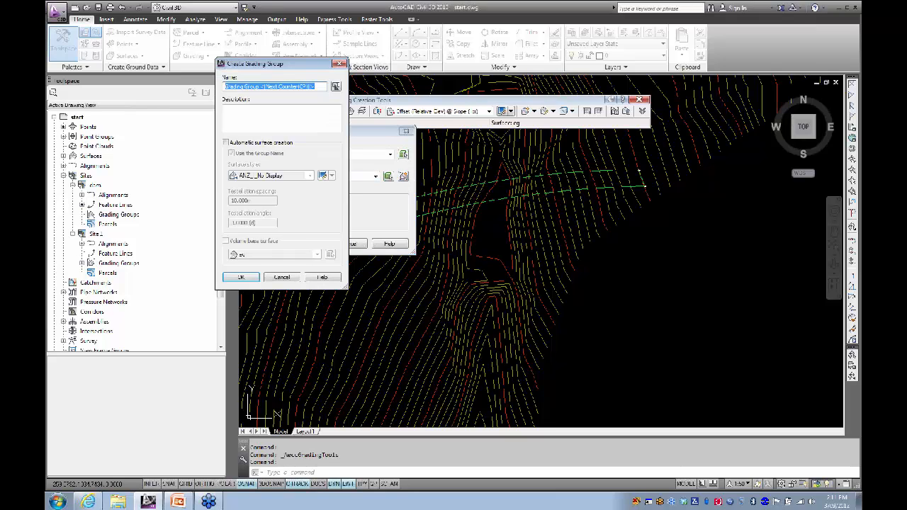
left_click_drag(260, 66, 286, 73)
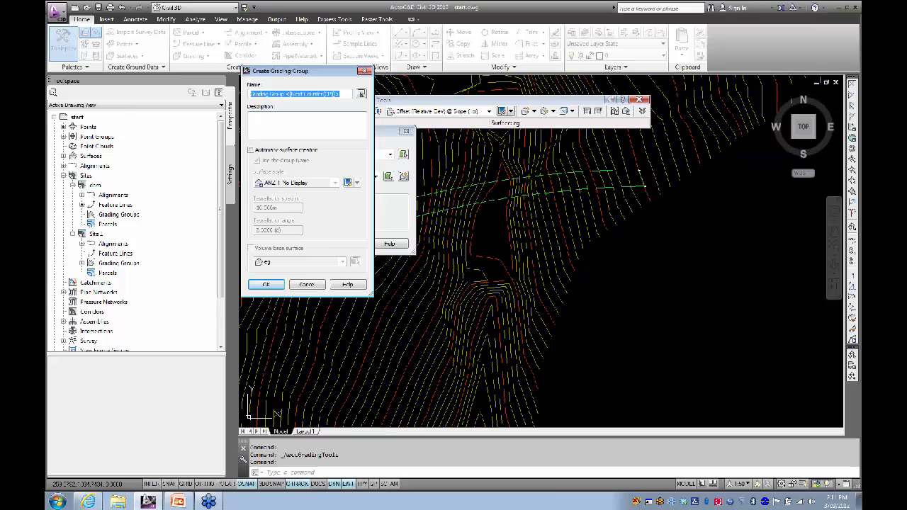
left_click(307, 126)
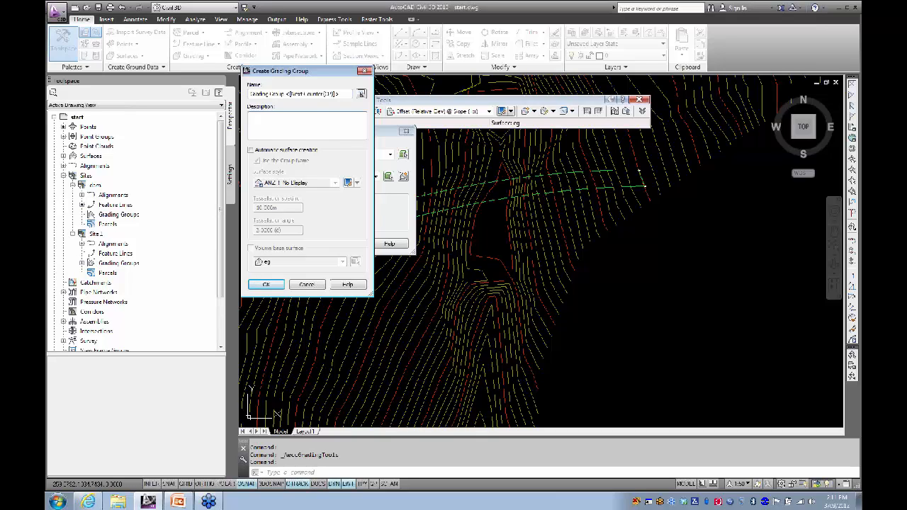
left_click_drag(341, 93, 249, 94)
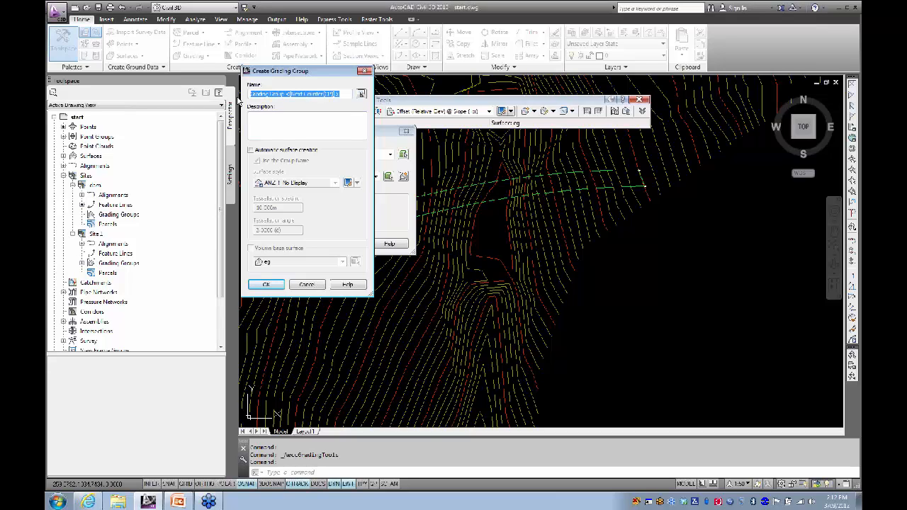
type("dam faces")
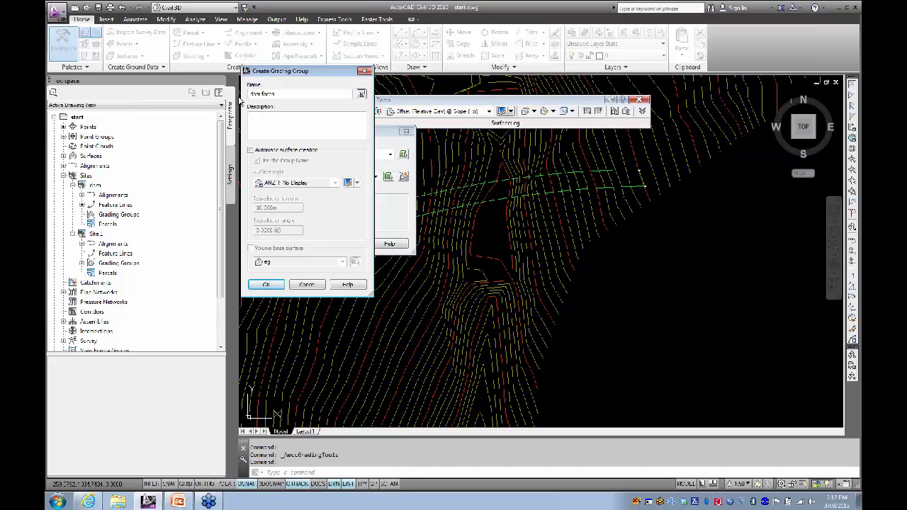
key("Tab")
Step: Enable automatic surface with ANZ Conts (.5m) style and eg volume base, then make it current
left_click(250, 150)
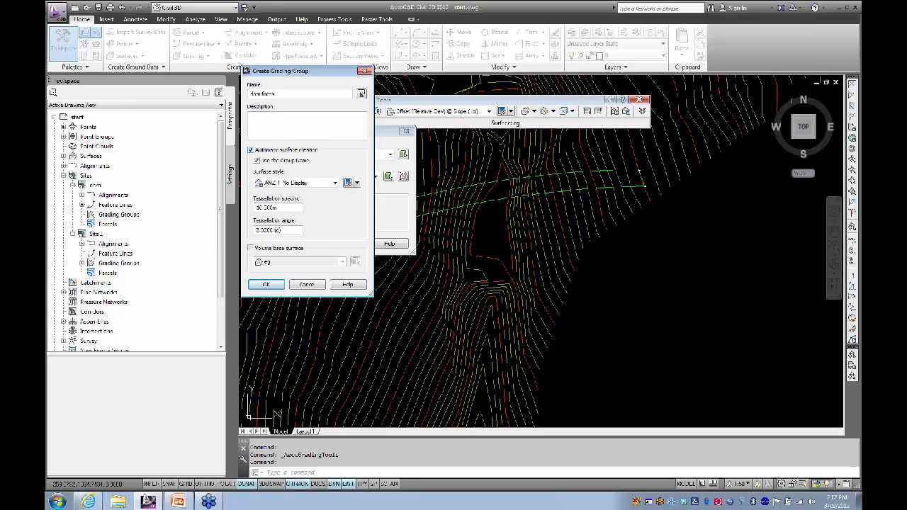
left_click(336, 183)
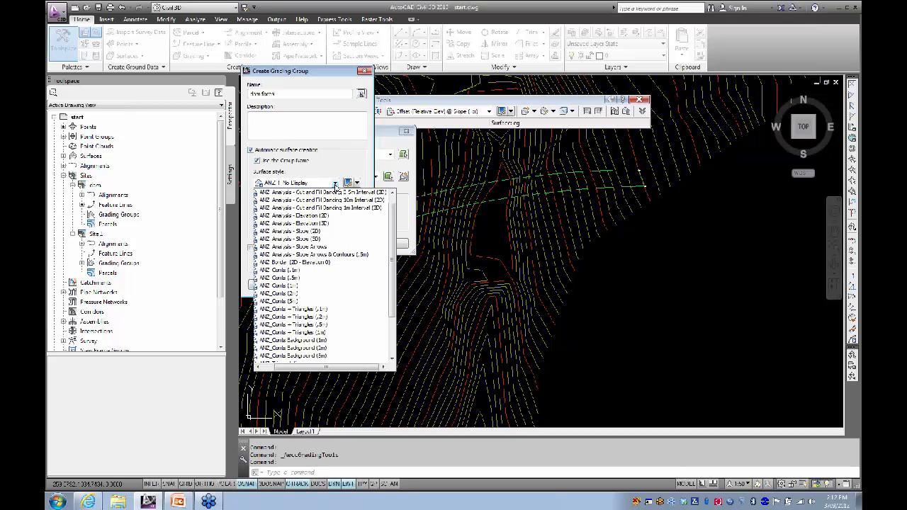
left_click_drag(394, 223, 394, 228)
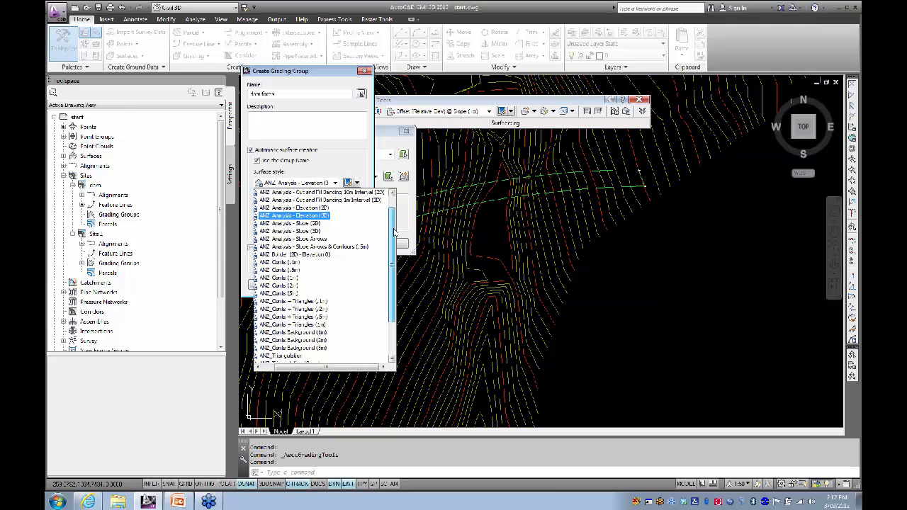
left_click(295, 271)
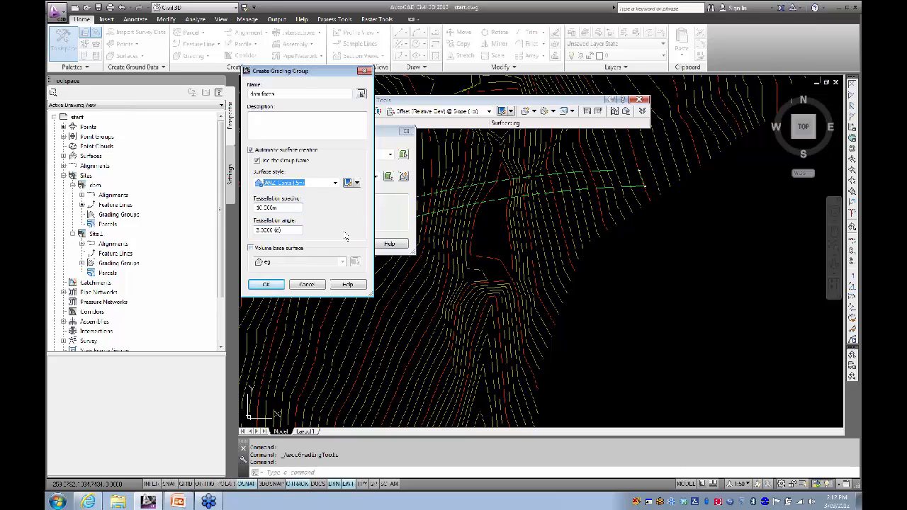
left_click(250, 248)
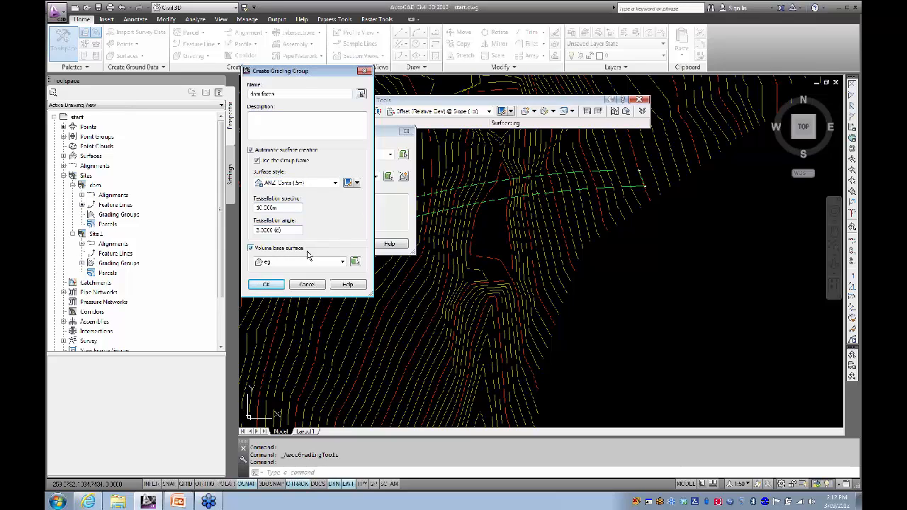
left_click(267, 285)
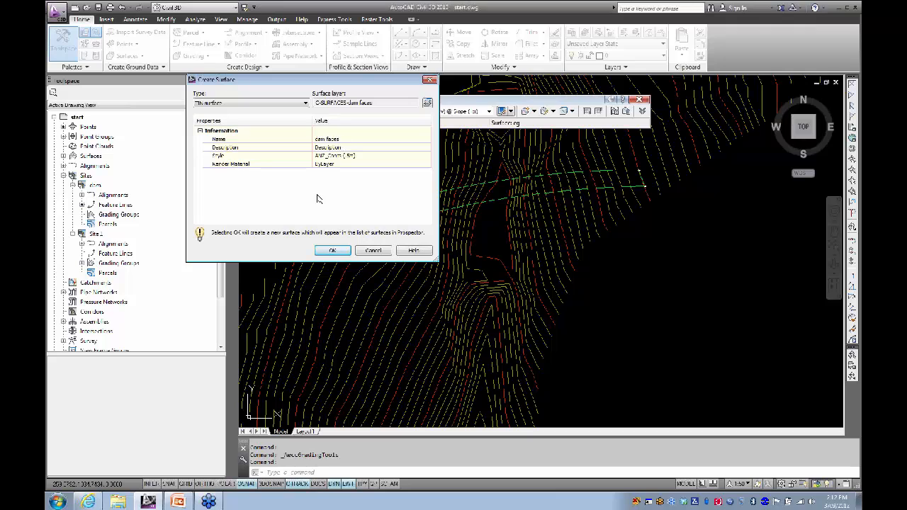
left_click(335, 251)
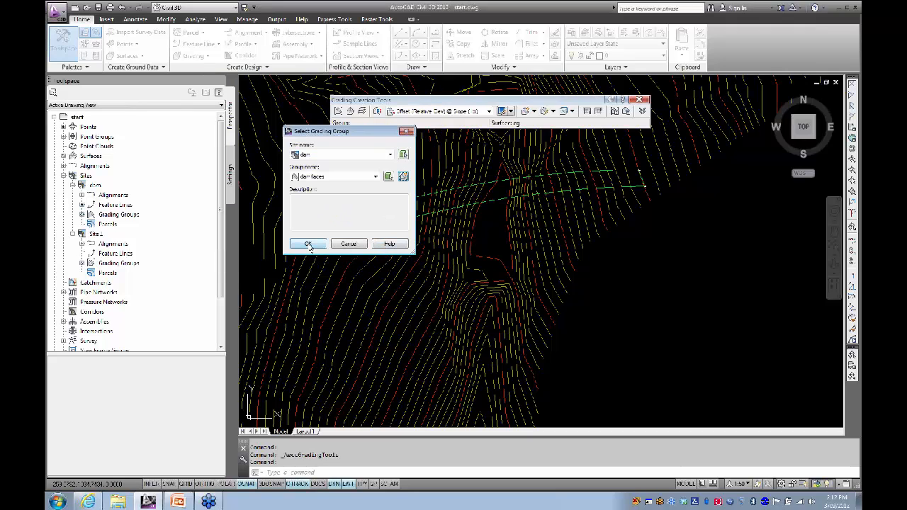
left_click(309, 244)
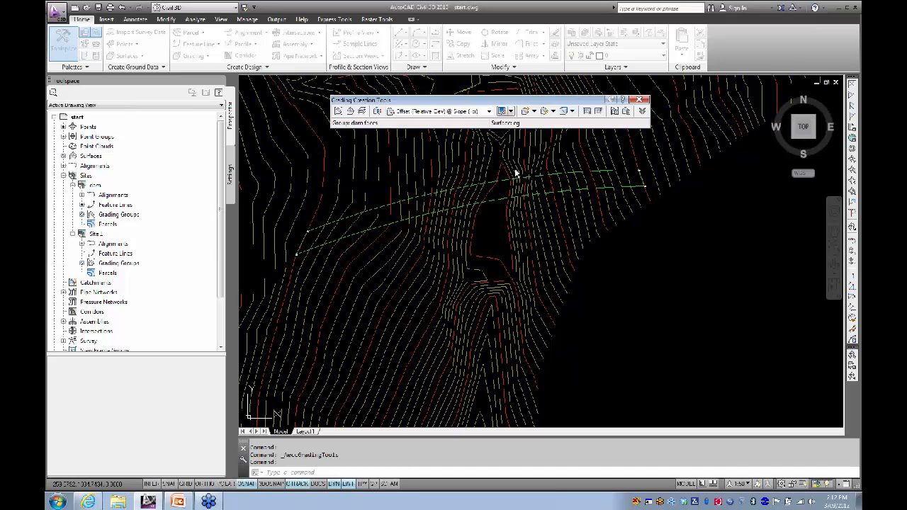
Step: Choose eg in Set Target Surface as the grading target
left_click(361, 112)
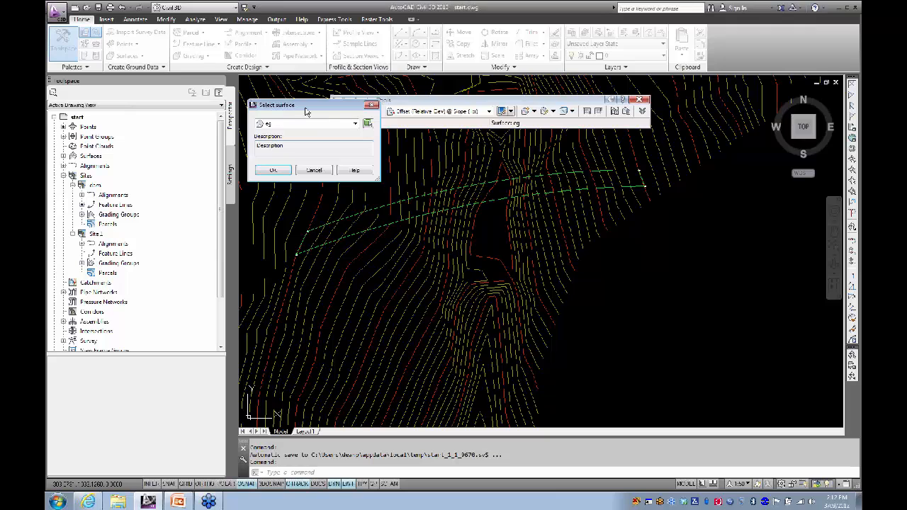
left_click_drag(306, 112, 333, 151)
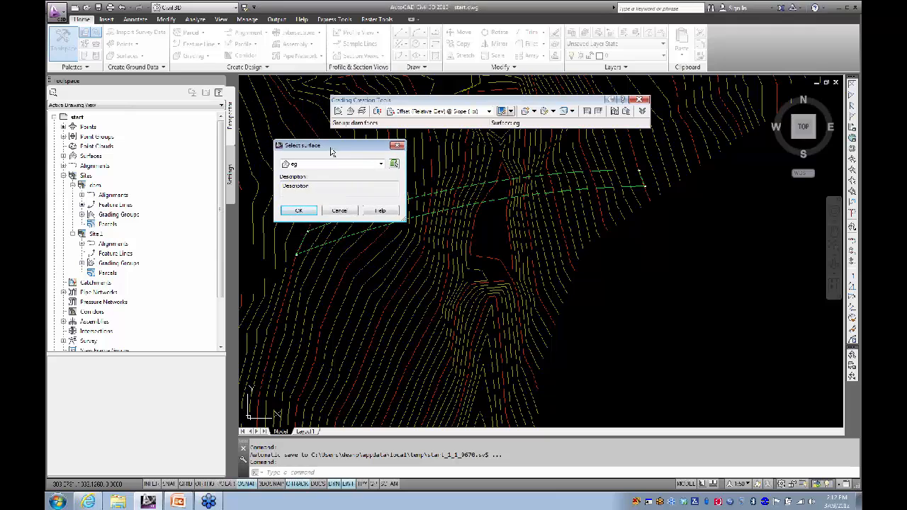
left_click(301, 213)
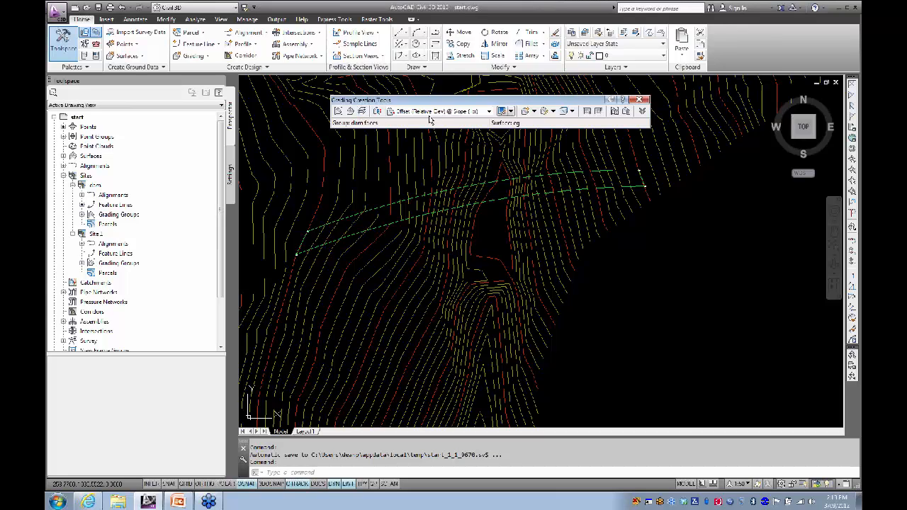
Step: Use the ANZ criteria set and set the grading criteria to Surface at Slope (1:x)
left_click(377, 112)
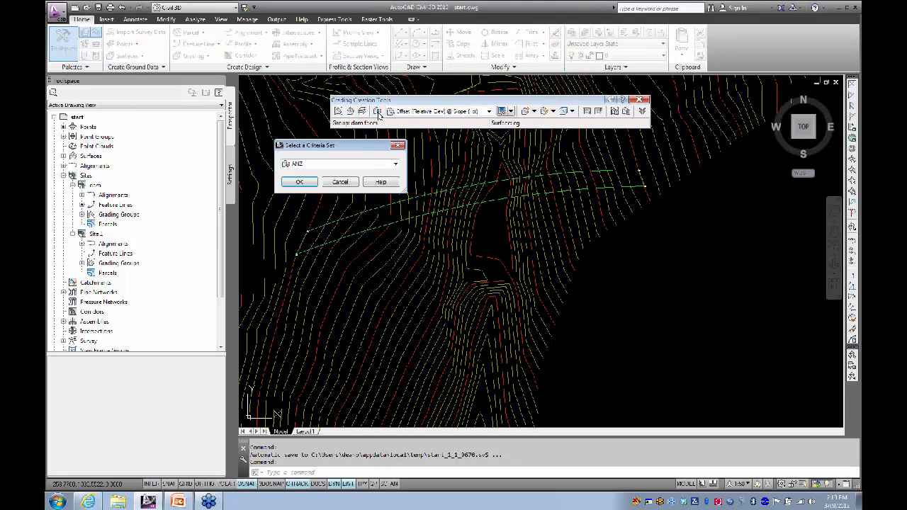
left_click(302, 185)
left_click(490, 113)
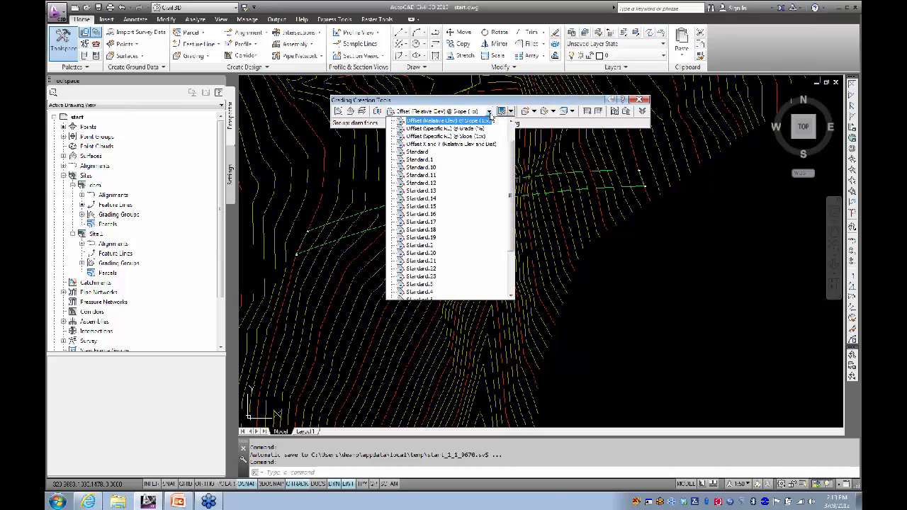
left_click_drag(511, 163, 511, 143)
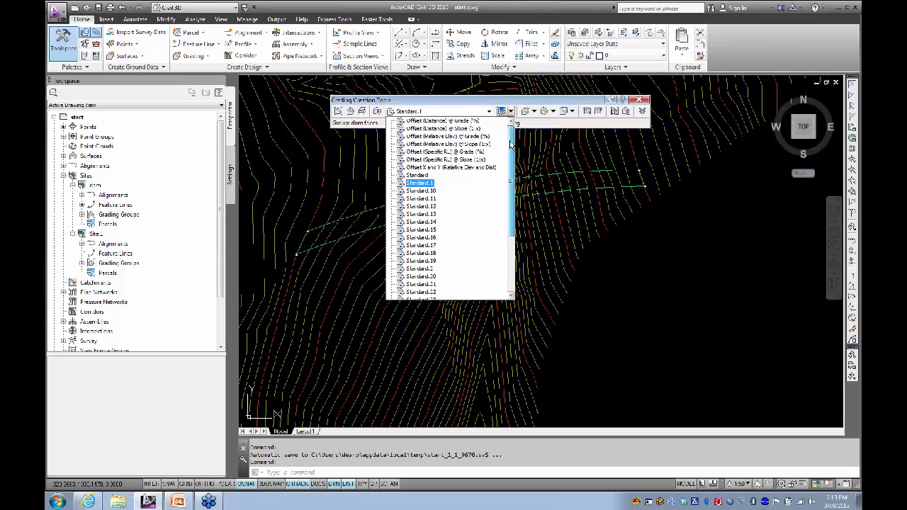
scroll(425, 178, "down", 5)
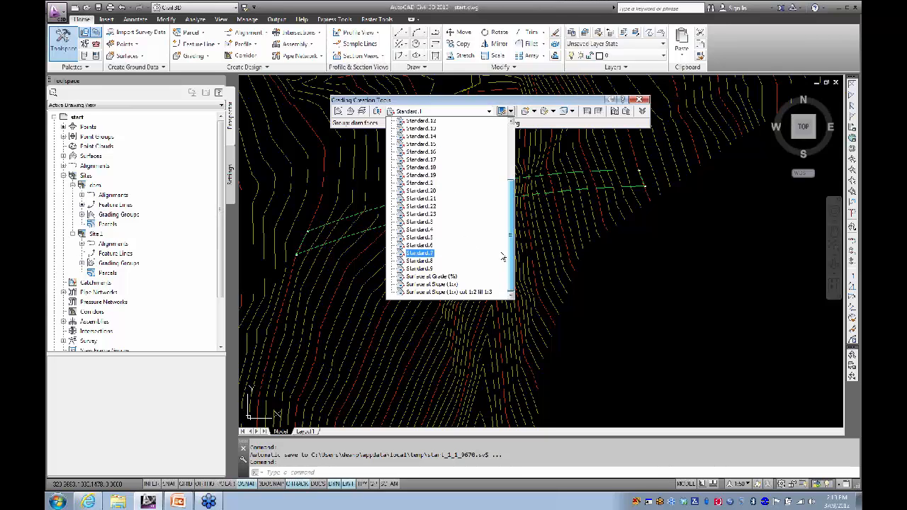
left_click_drag(512, 245, 518, 193)
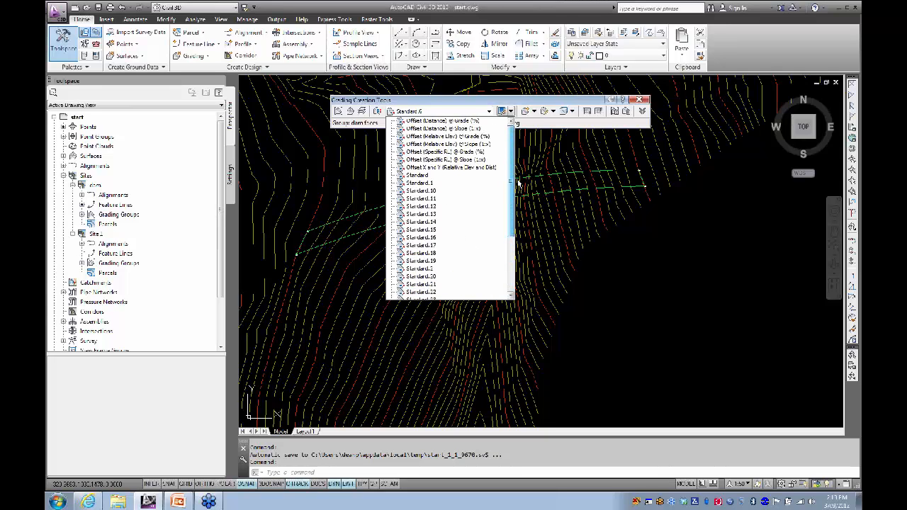
left_click(454, 144)
left_click(490, 113)
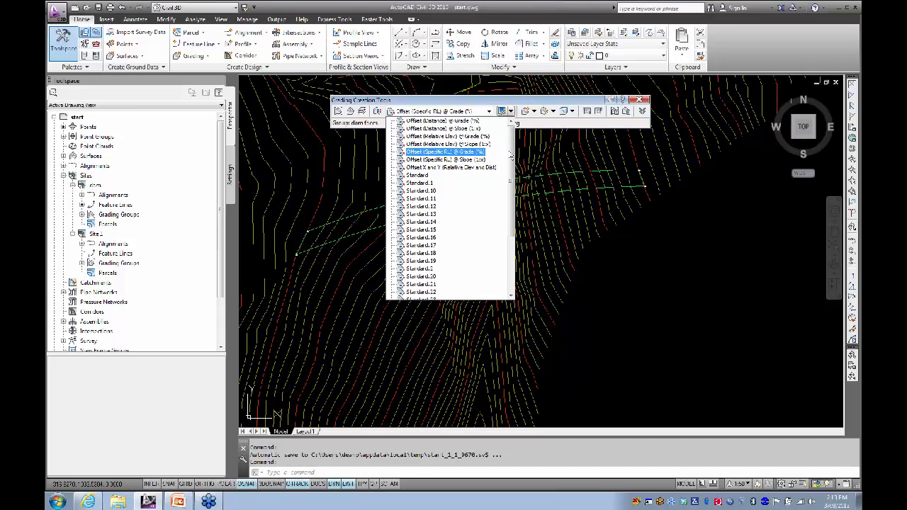
left_click_drag(510, 154, 516, 213)
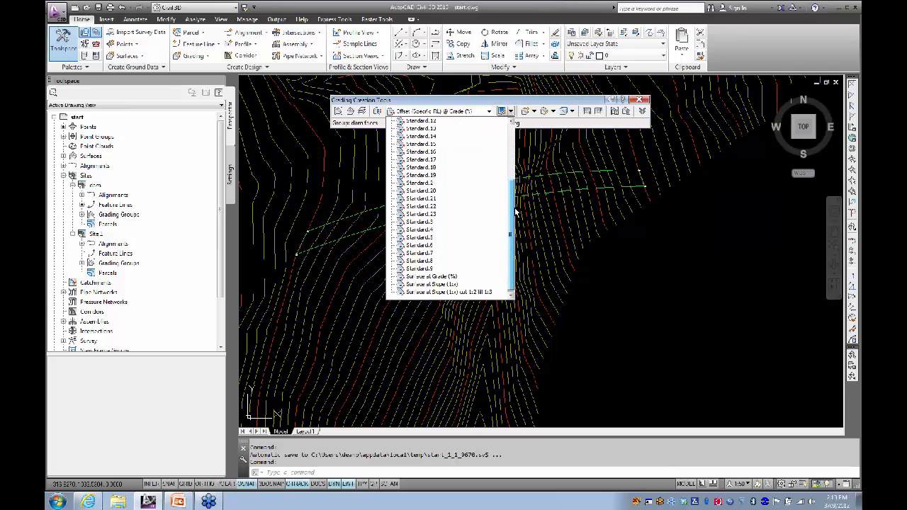
left_click(429, 285)
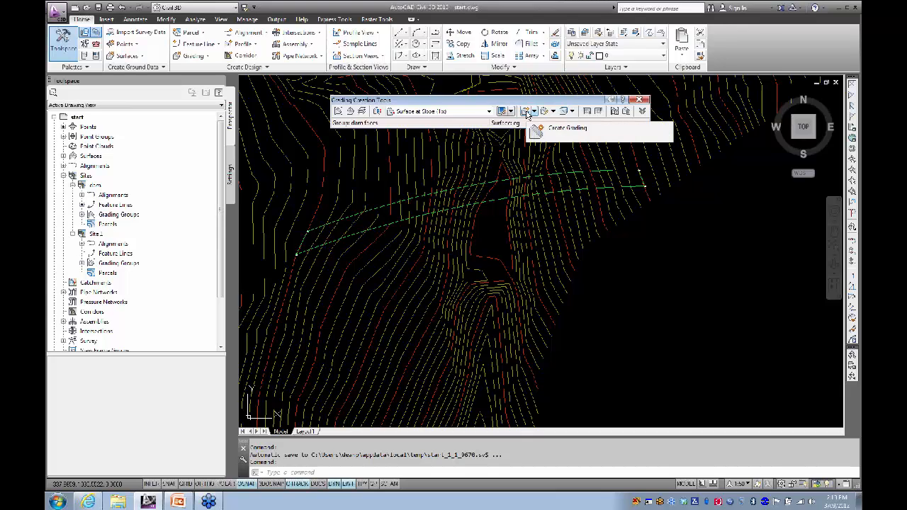
Step: Start a grading on the green feature line, choosing the side and grading only part of it
left_click(527, 115)
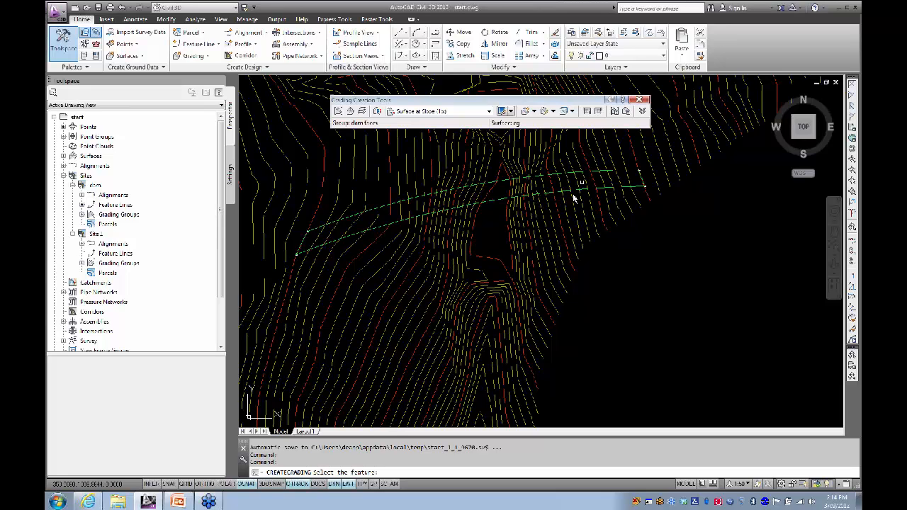
scroll(574, 193, "up", 3)
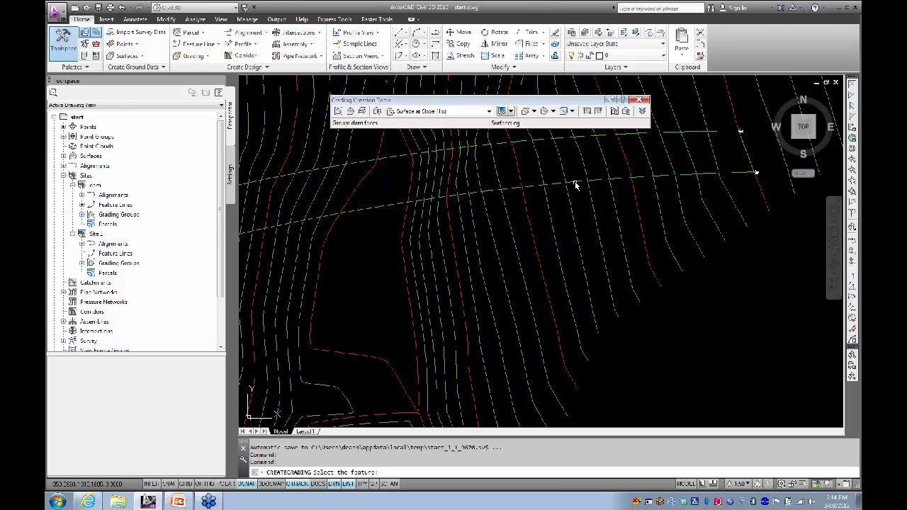
left_click(574, 188)
scroll(577, 204, "down", 3)
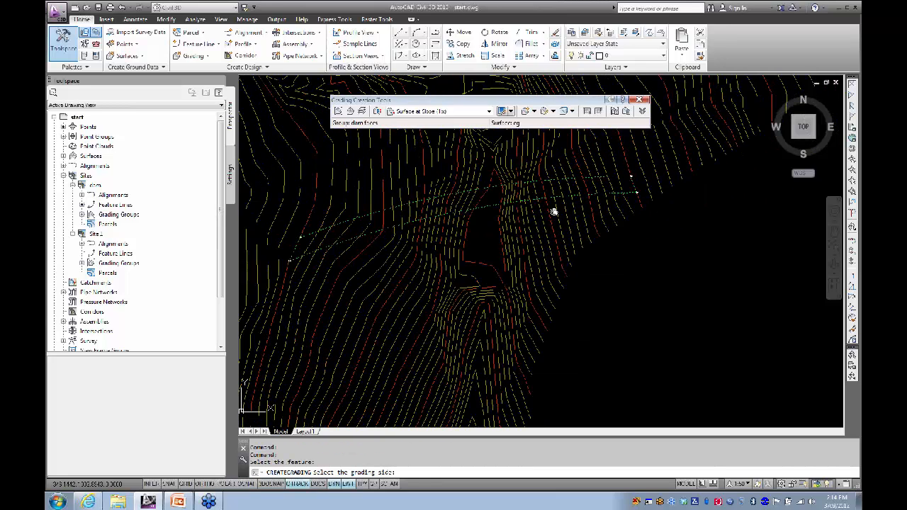
left_click(560, 209)
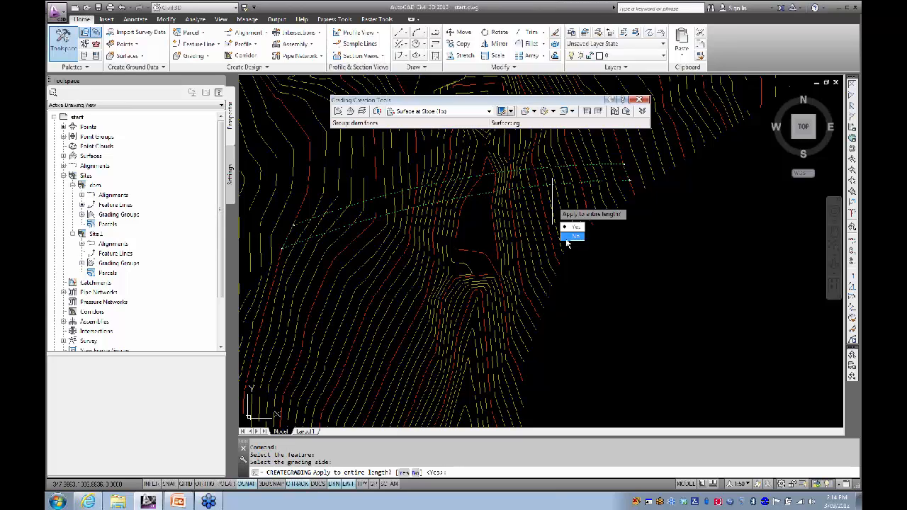
left_click(567, 241)
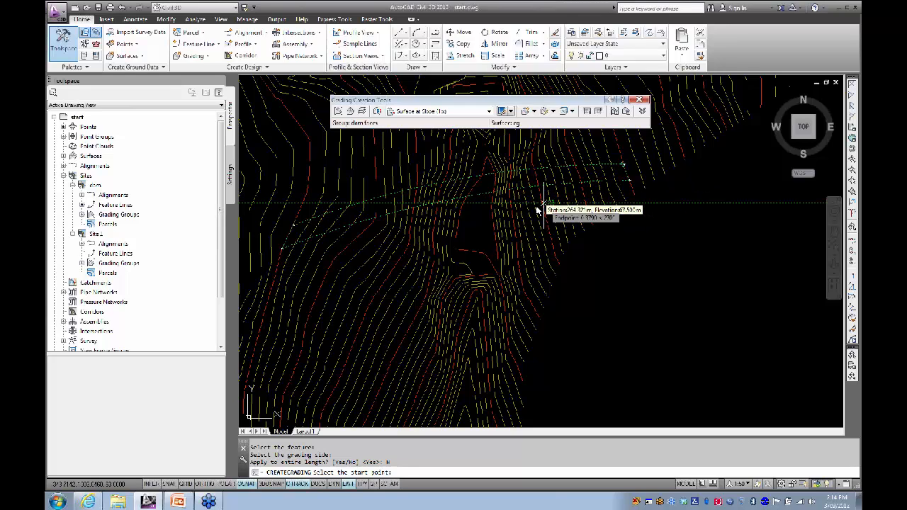
Step: Set the grading start station at 151.704m
scroll(478, 227, "down", 3)
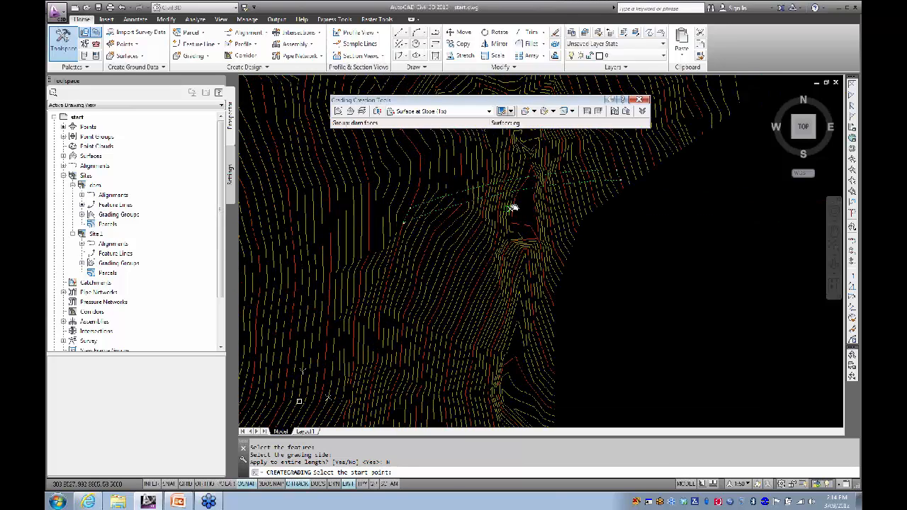
scroll(513, 208, "up", 4)
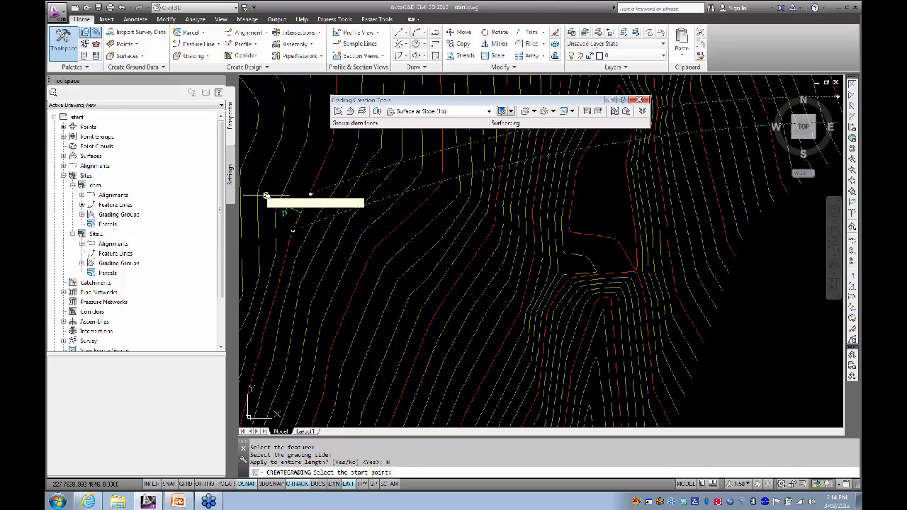
scroll(273, 246, "up", 3)
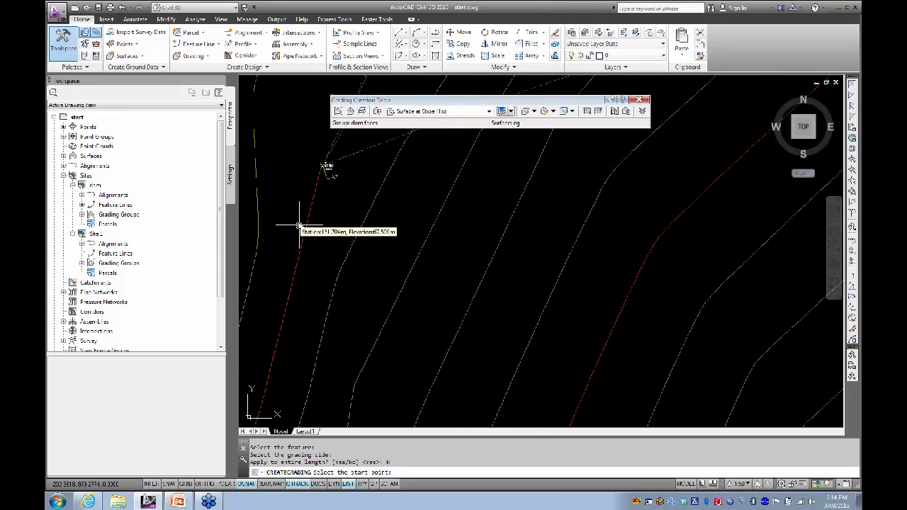
left_click(299, 227)
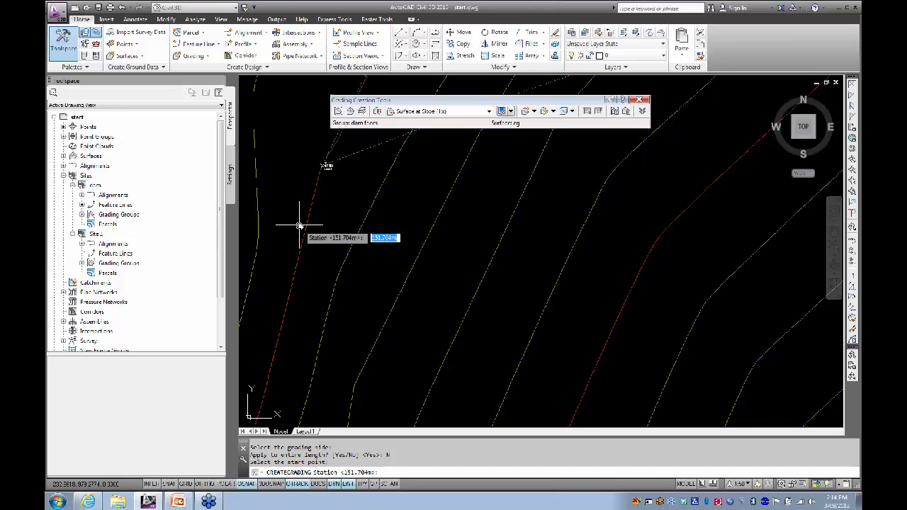
key("Return")
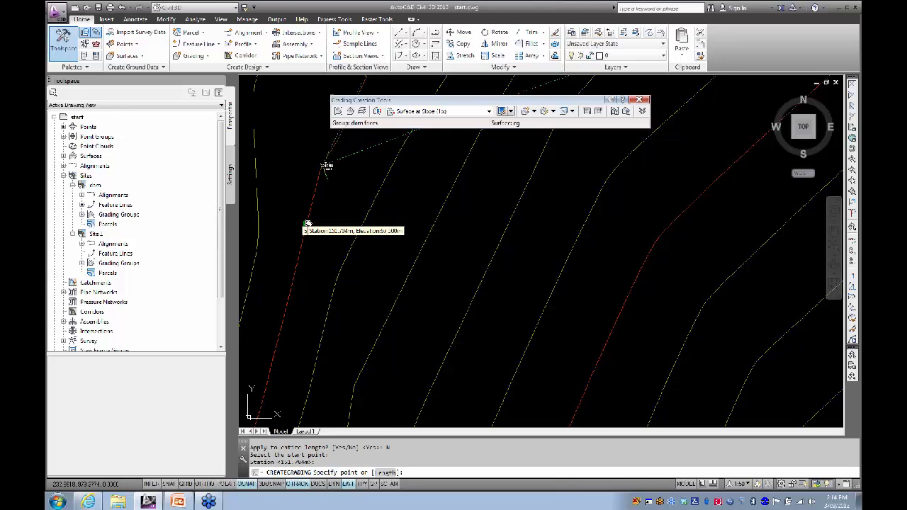
Step: Set the end station at 224.830m and keep 2:1 cut and fill slopes
scroll(414, 215, "down", 2)
middle_click_drag(413, 214, 371, 232)
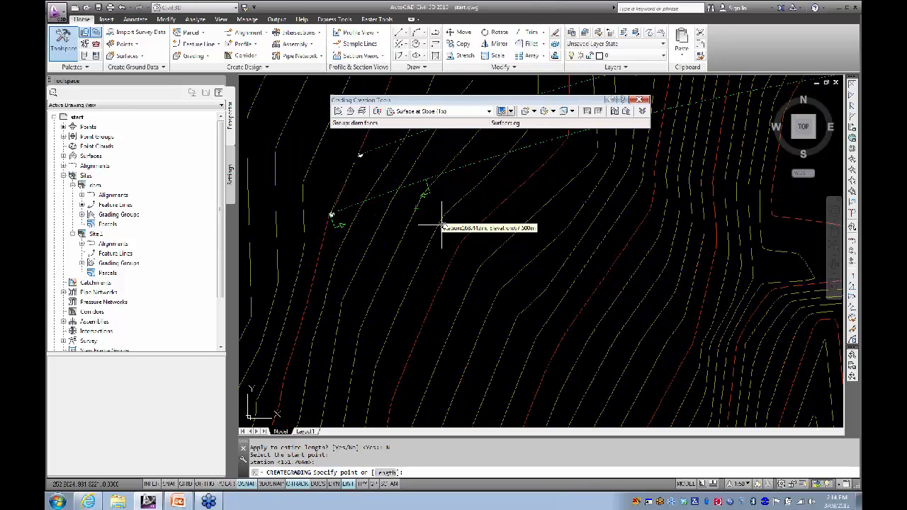
scroll(457, 225, "down", 2)
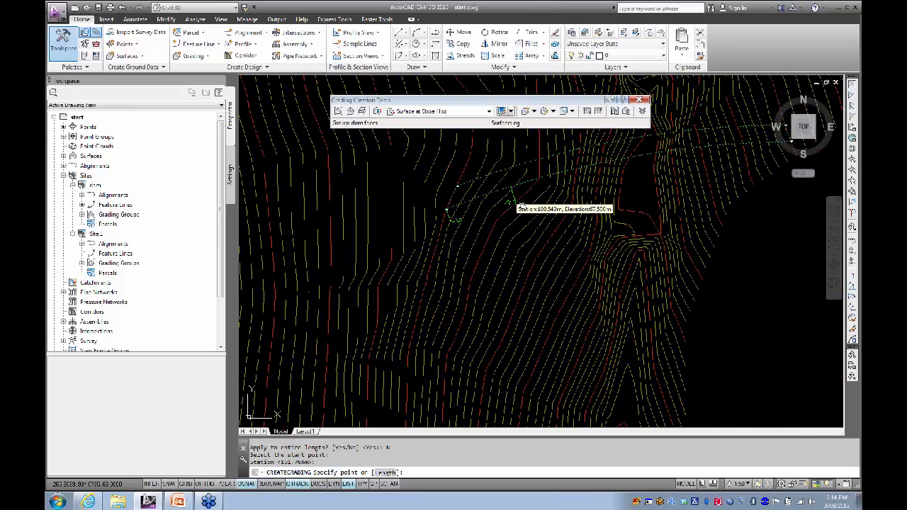
left_click(620, 194)
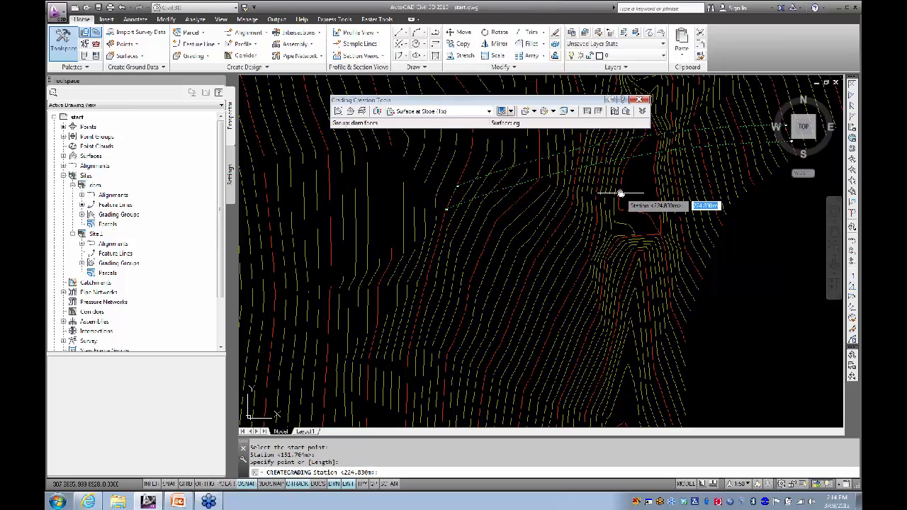
key("Return")
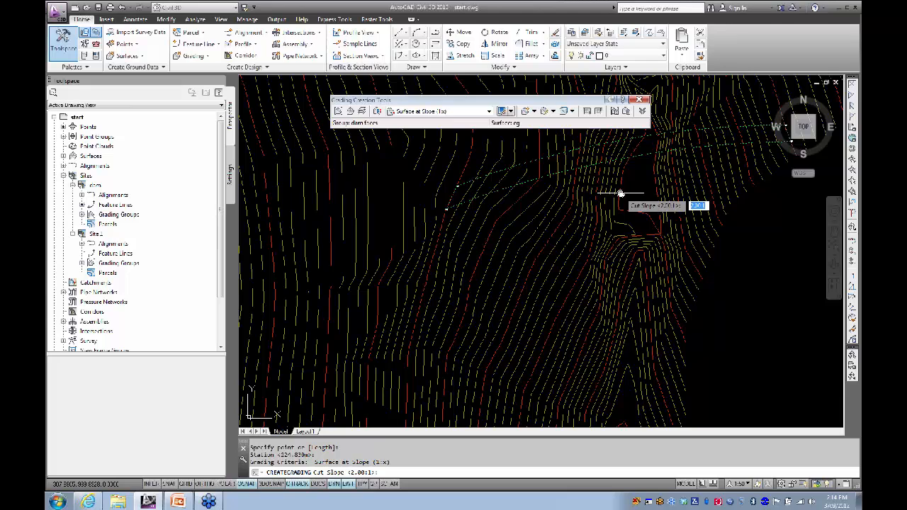
key("Return")
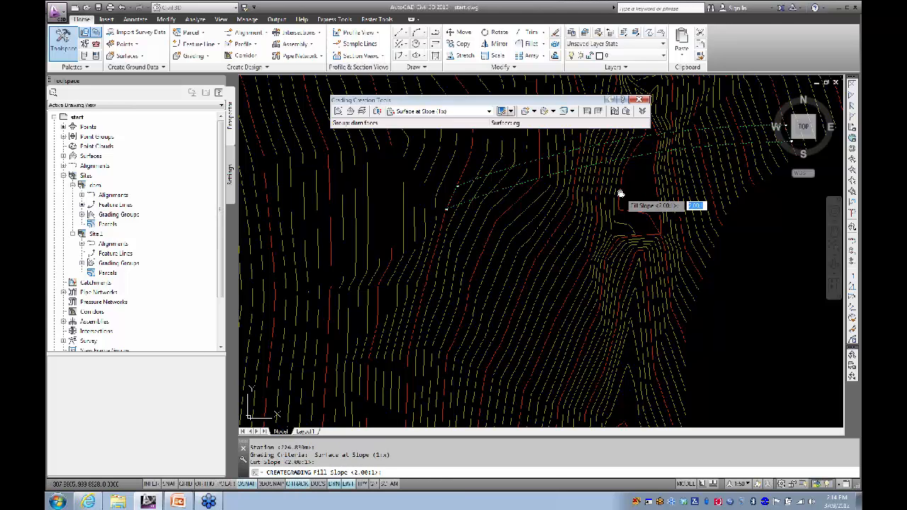
key("Return")
scroll(529, 211, "up", 4)
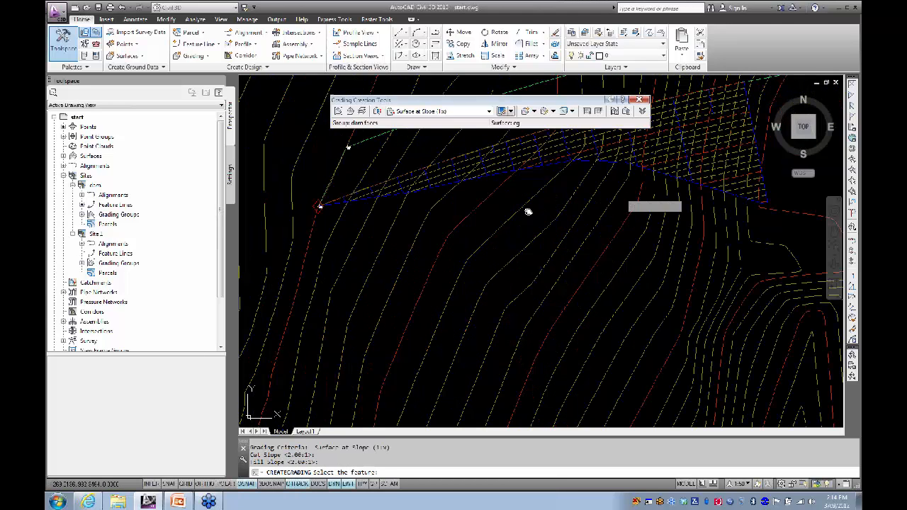
middle_click_drag(529, 225, 426, 265)
scroll(433, 265, "down", 2)
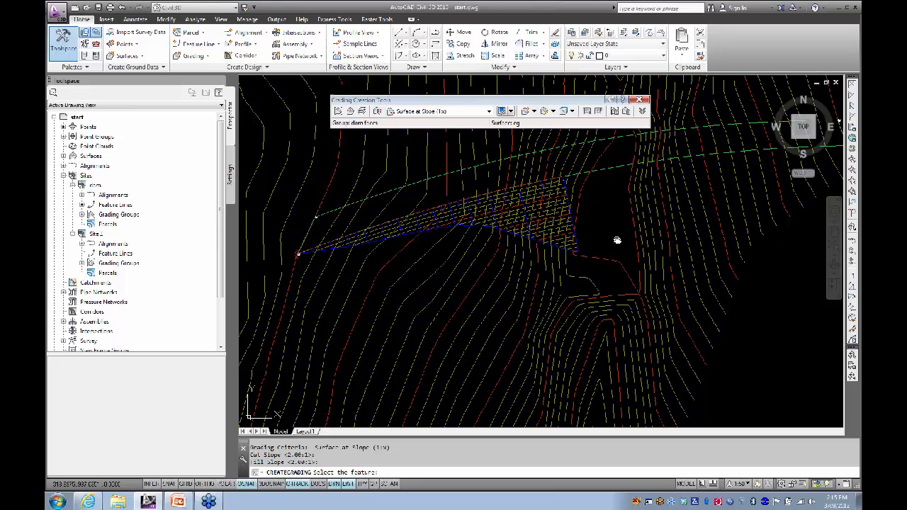
mouse_move(616, 241)
middle_mouse_down()
mouse_move(567, 255)
mouse_move(572, 247)
middle_mouse_up()
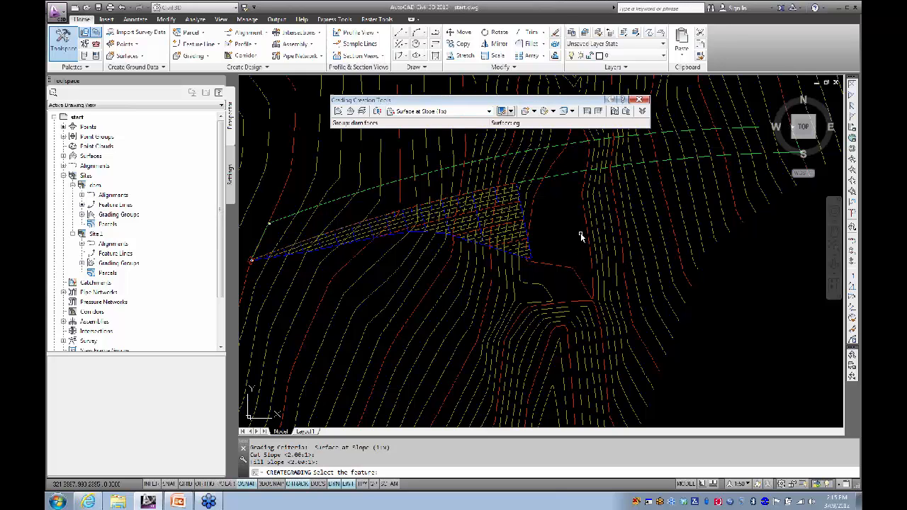
middle_click_drag(586, 256, 543, 245)
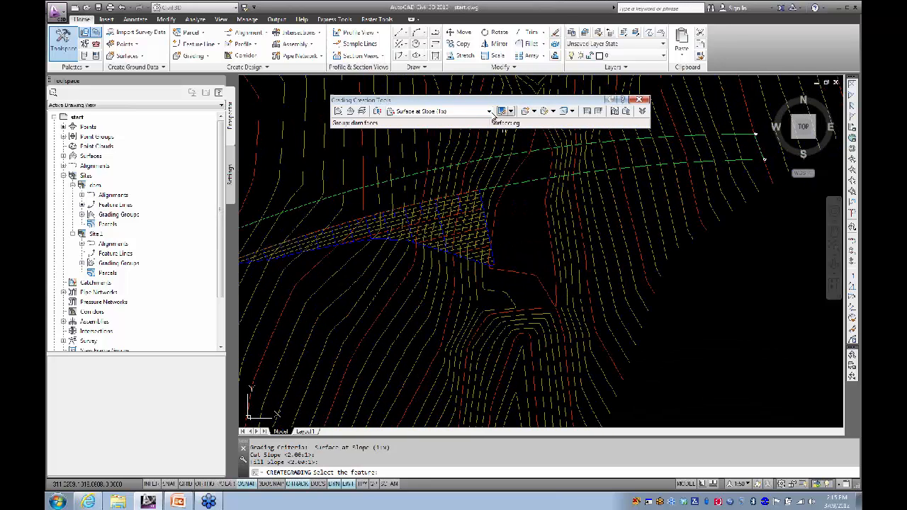
Step: Start another grading on the green feature line from station 233.824m
left_click(527, 113)
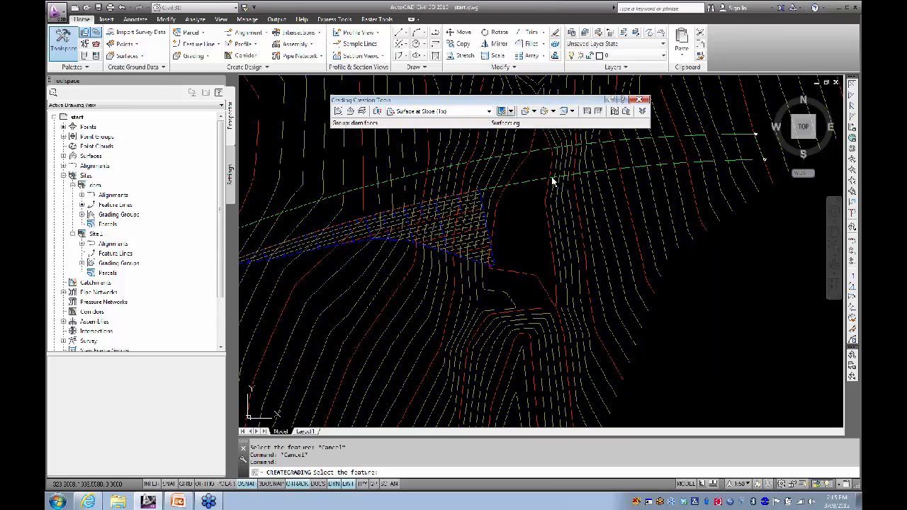
left_click(532, 183)
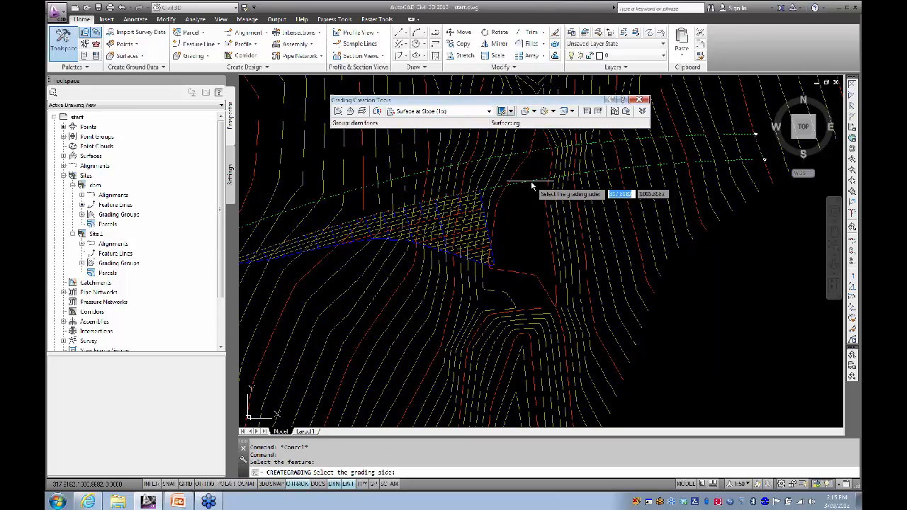
left_click(536, 215)
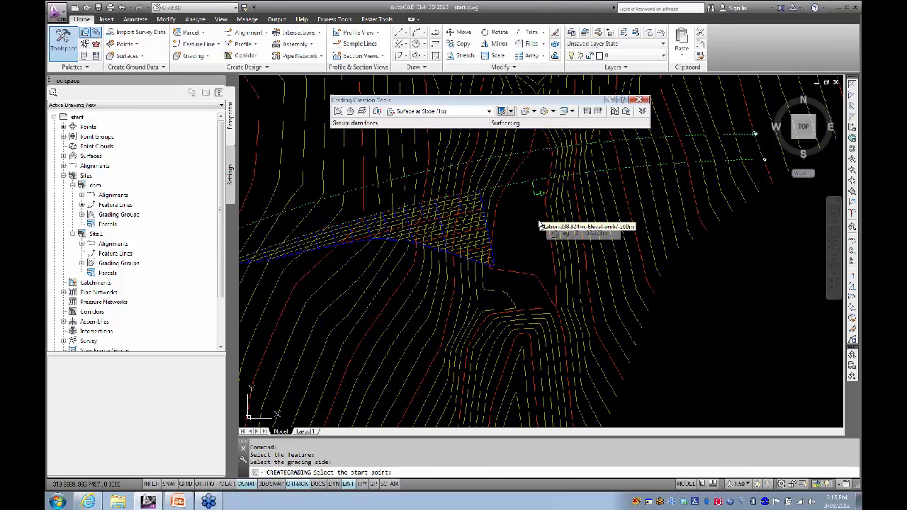
left_click(539, 225)
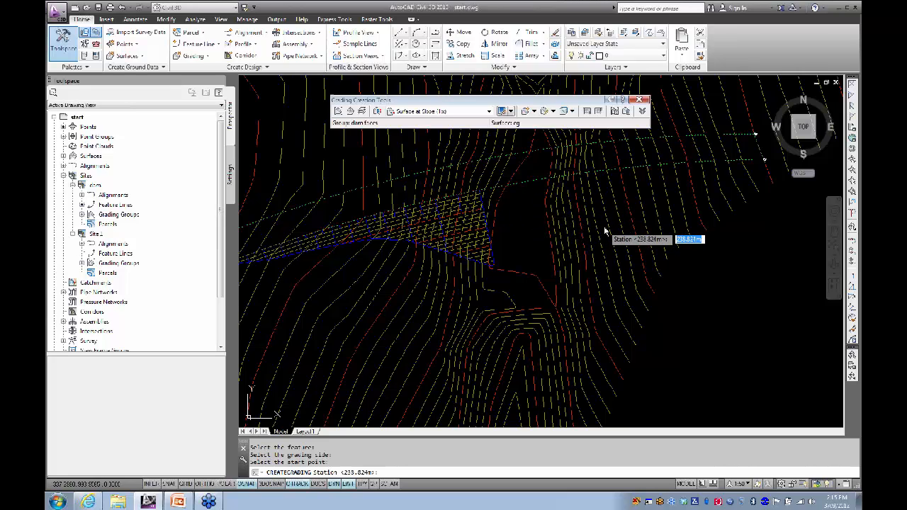
key("Return")
Step: Set the grading end station at 300.165m
scroll(604, 227, "down", 2)
middle_click_drag(604, 227, 465, 229)
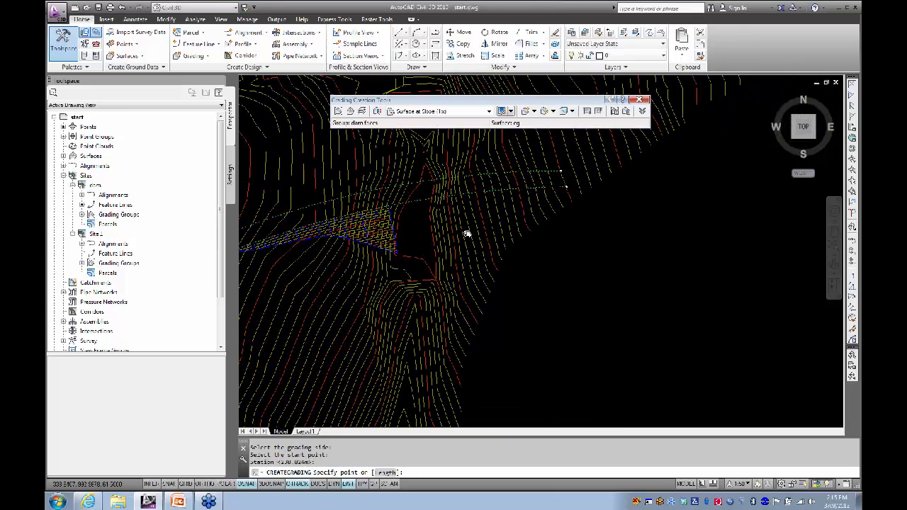
scroll(571, 232, "up", 5)
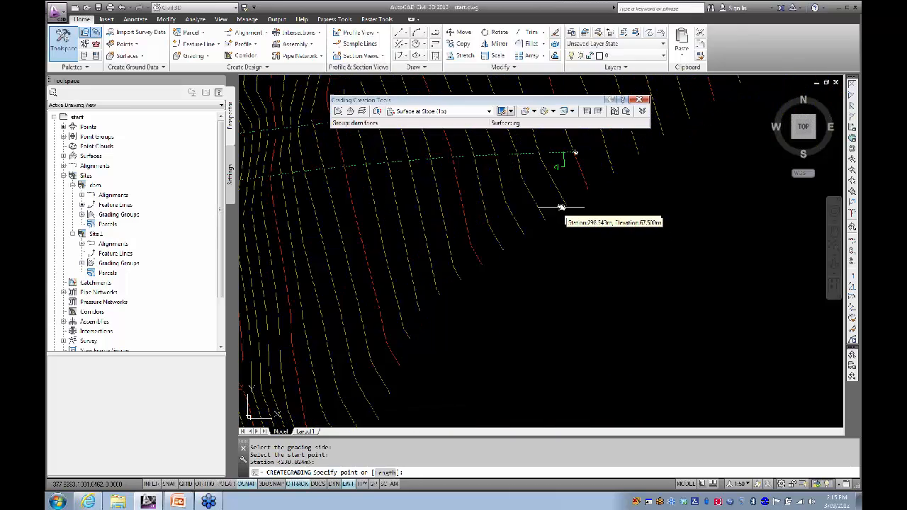
scroll(575, 205, "down", 3)
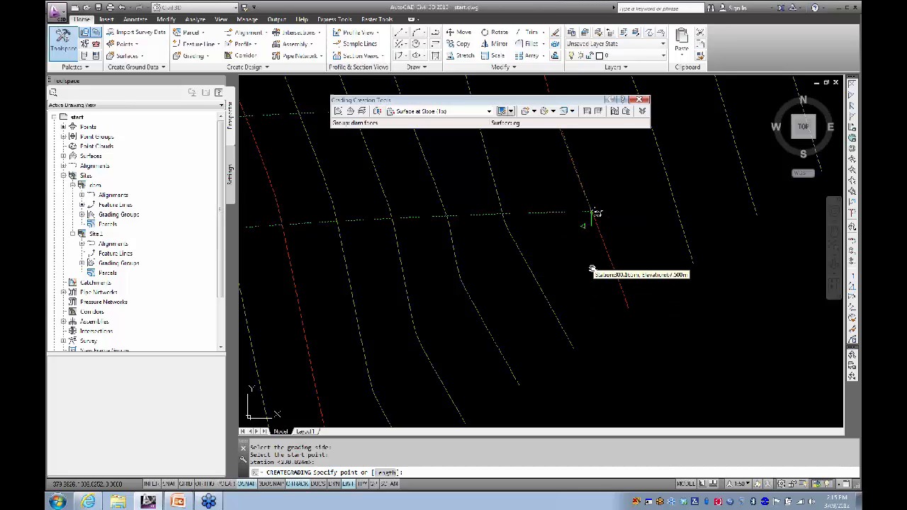
left_click(593, 269)
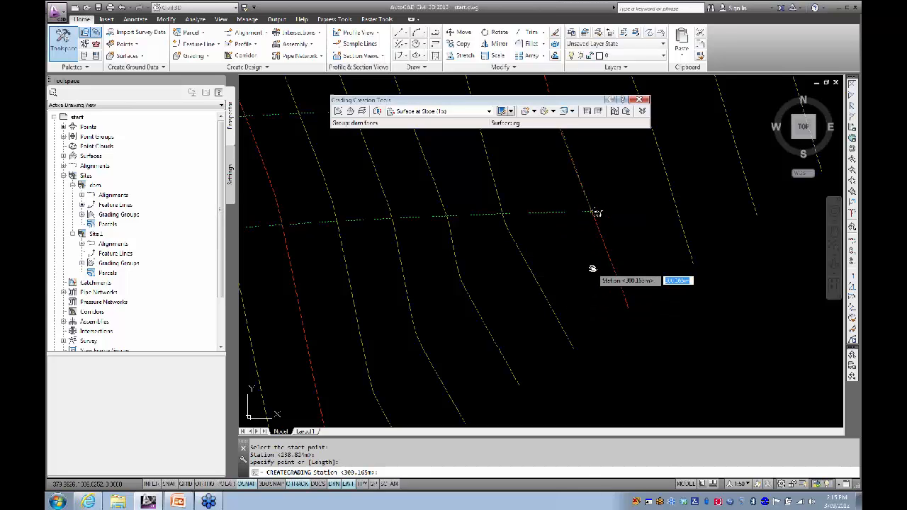
key("Return")
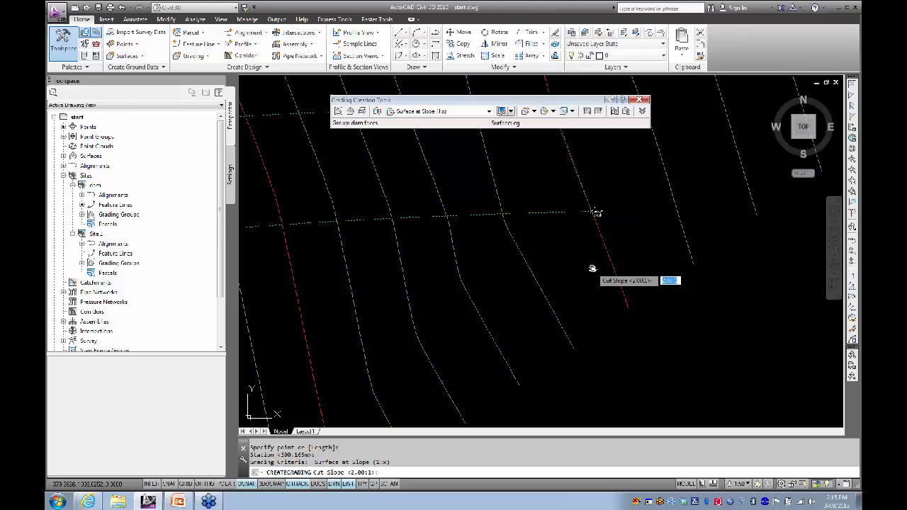
Step: Apply 3.5:1 cut and fill slopes to create the grading, then end the command
type("3.5")
key("Return")
type("3")
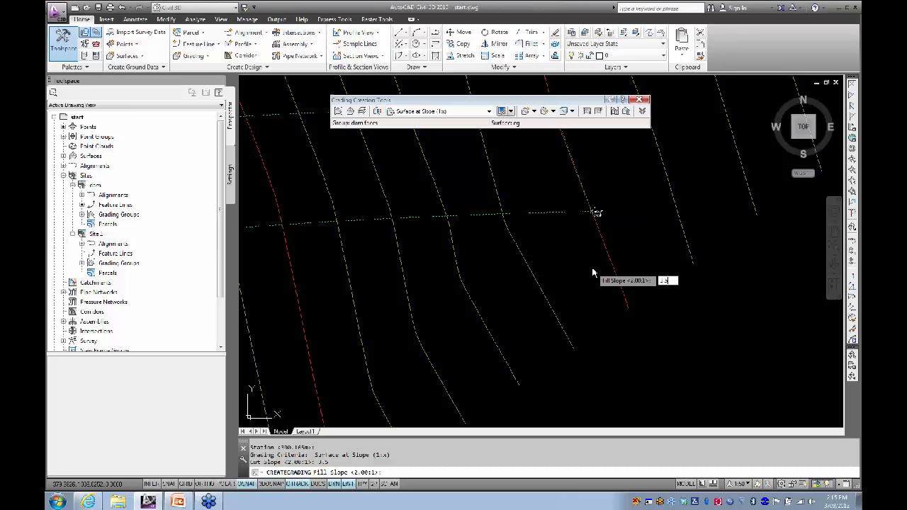
key("Return")
scroll(444, 277, "down", 7)
mouse_move(402, 295)
middle_mouse_down()
mouse_move(387, 306)
mouse_move(540, 245)
middle_mouse_up()
scroll(458, 259, "up", 5)
middle_click_drag(460, 258, 466, 271)
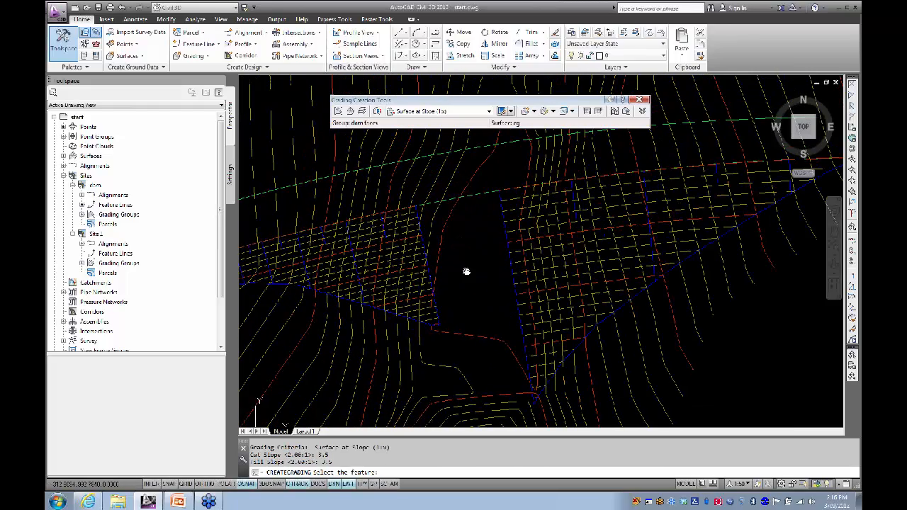
key("Escape")
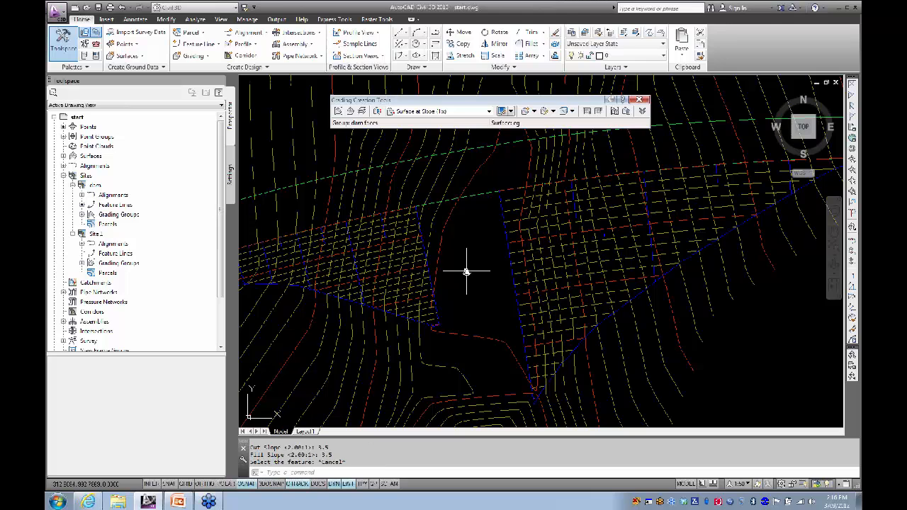
middle_click_drag(466, 272, 423, 269)
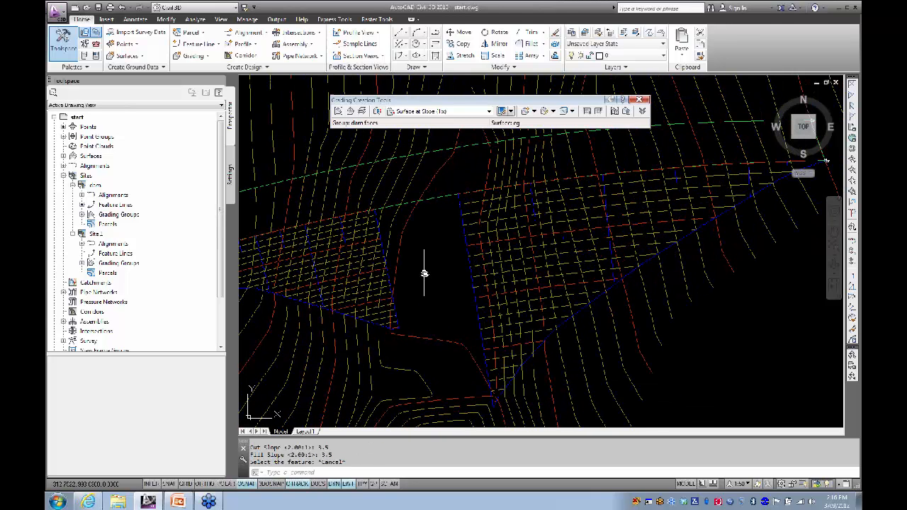
left_click(543, 253)
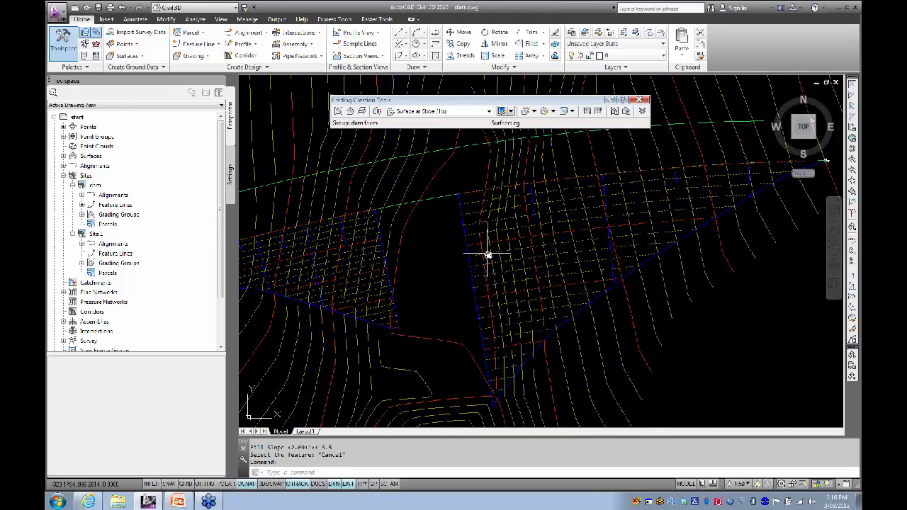
right_click(411, 243)
left_click(445, 377)
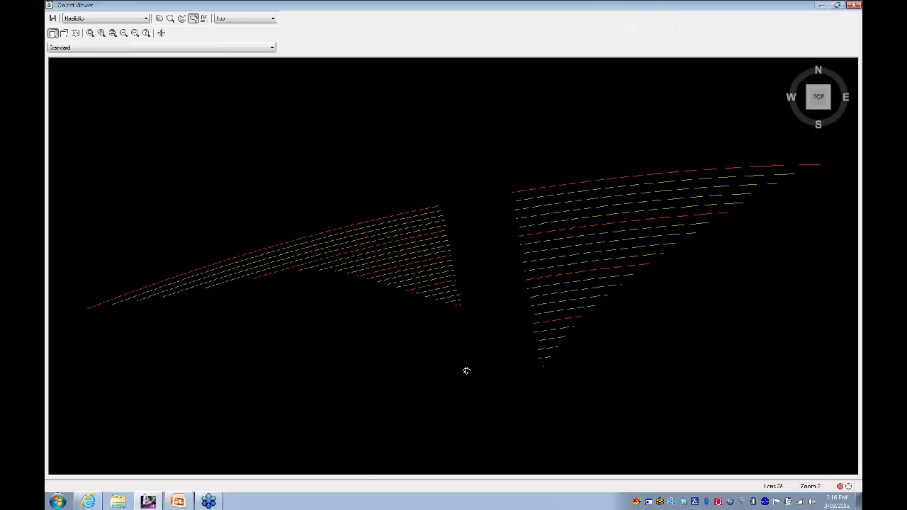
left_click_drag(456, 371, 567, 281)
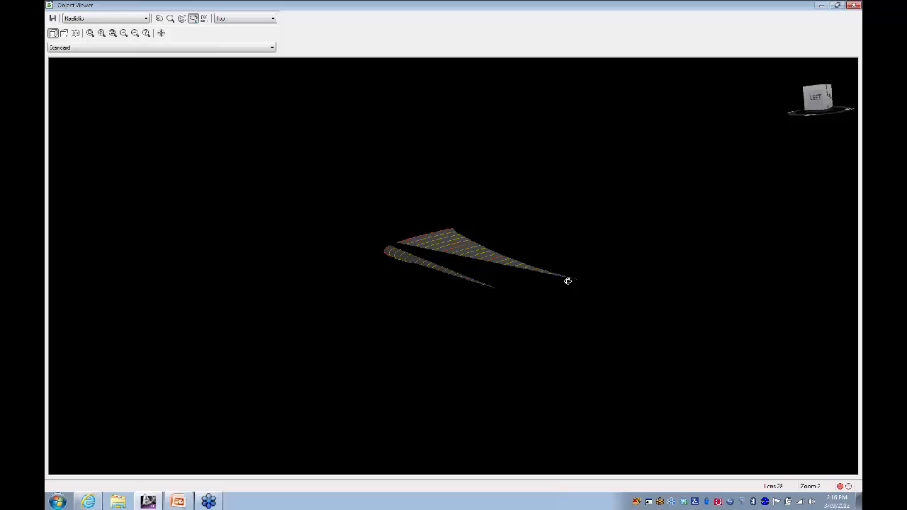
scroll(492, 309, "up", 3)
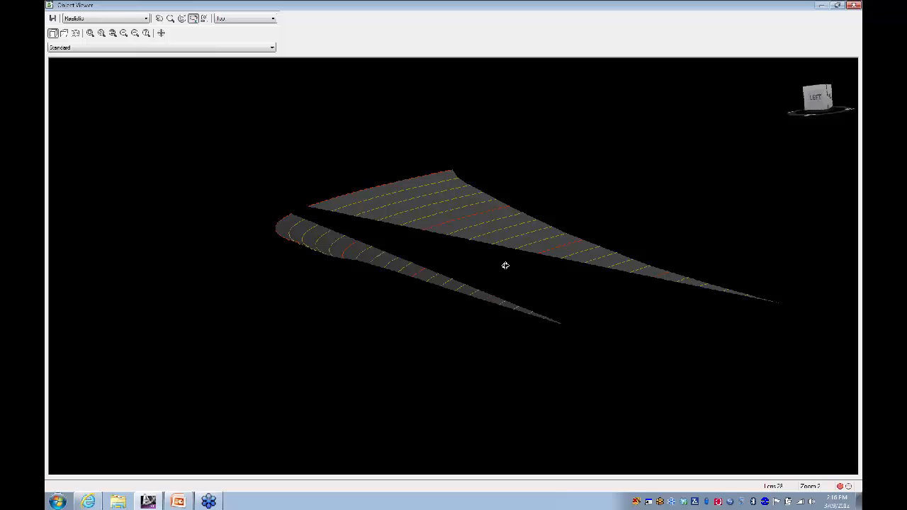
left_click(853, 5)
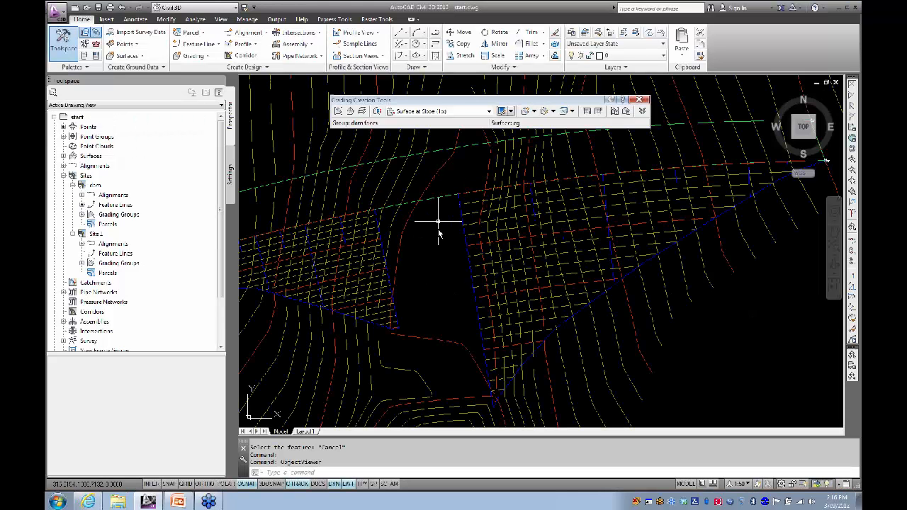
Step: Select the dam feature line and zoom in on its end grip at the gap
mouse_move(427, 255)
middle_mouse_down()
mouse_move(460, 250)
mouse_move(480, 234)
mouse_move(521, 249)
mouse_move(537, 234)
middle_mouse_up()
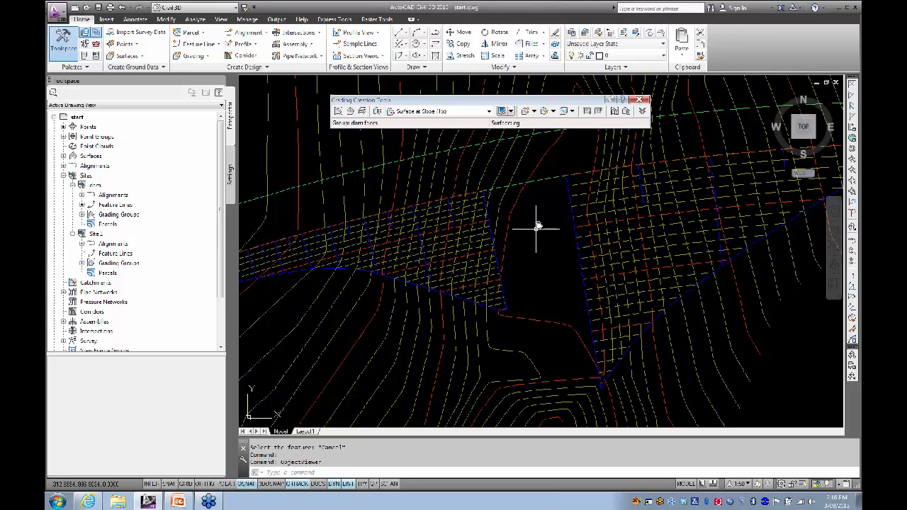
left_click(570, 191)
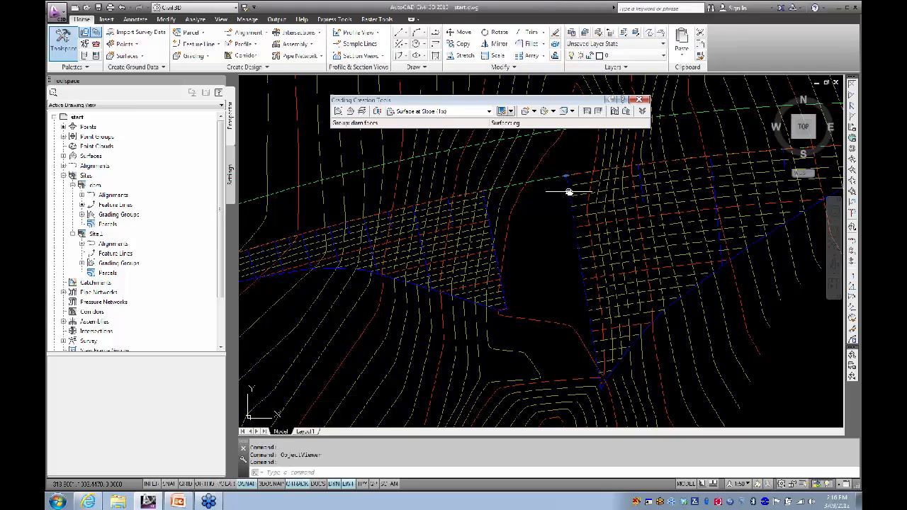
middle_click_drag(550, 222, 496, 213)
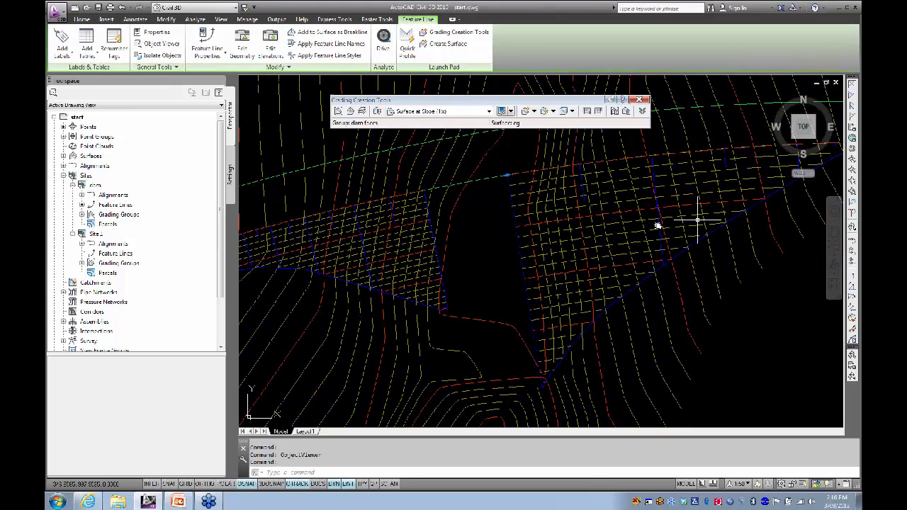
scroll(485, 228, "up", 1)
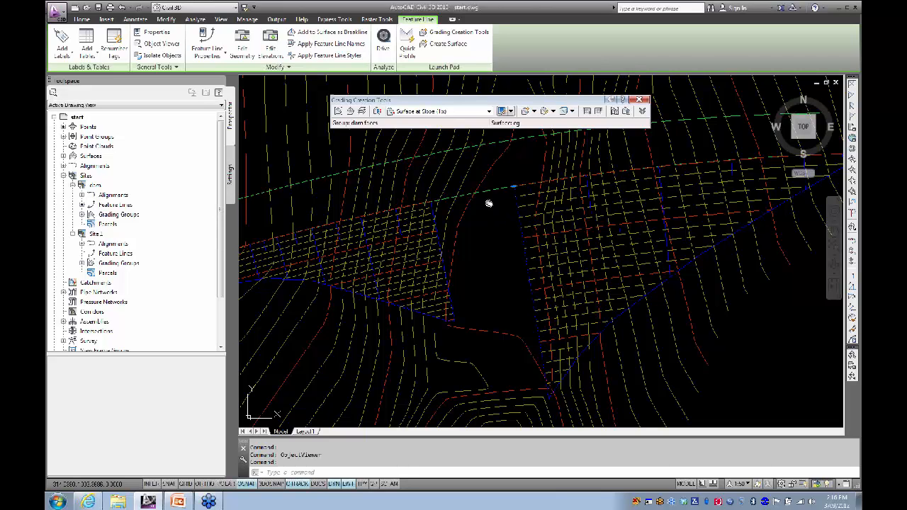
scroll(510, 193, "up", 2)
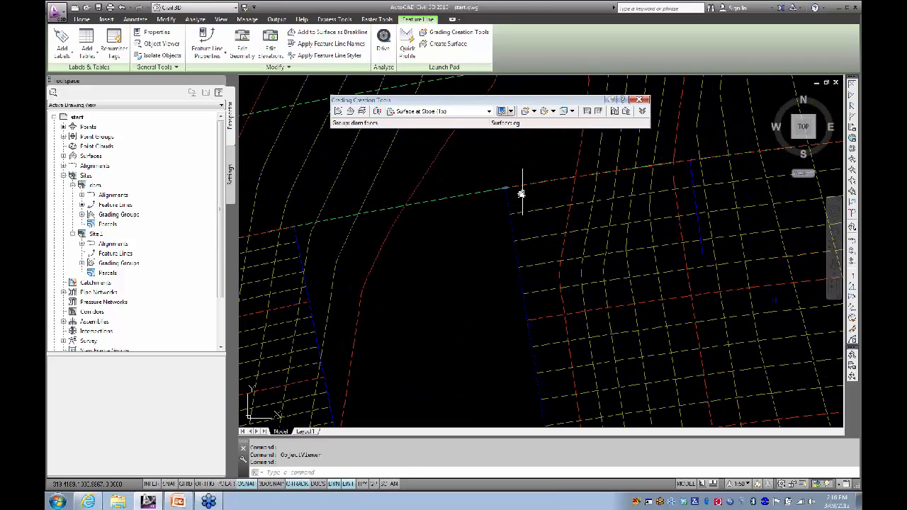
Step: Stretch the feature line's end vertex to a new point and review its properties
left_click(505, 189)
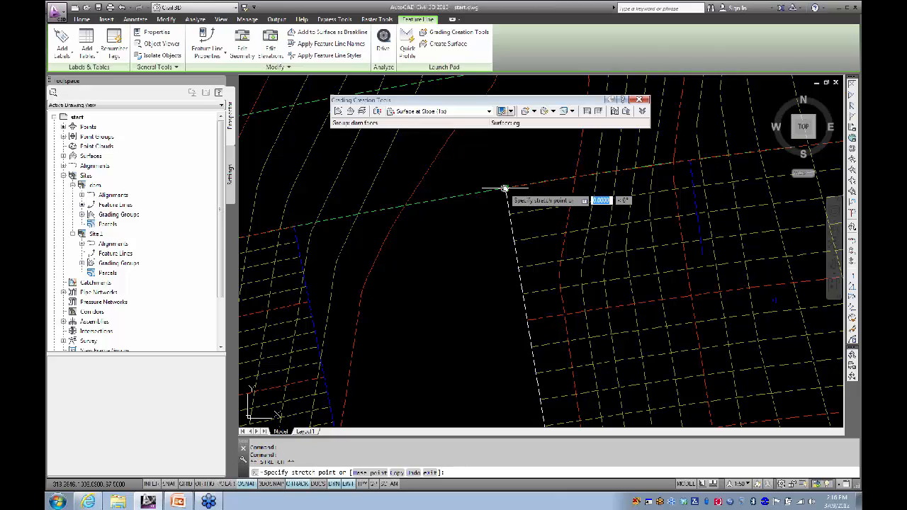
double_click(554, 182)
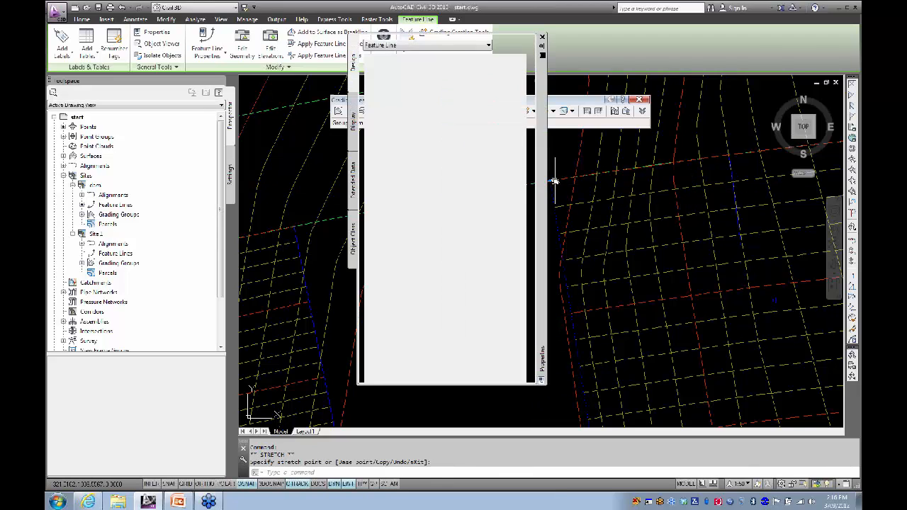
left_click(543, 37)
mouse_move(537, 238)
middle_mouse_down()
mouse_move(520, 245)
mouse_move(437, 200)
middle_mouse_up()
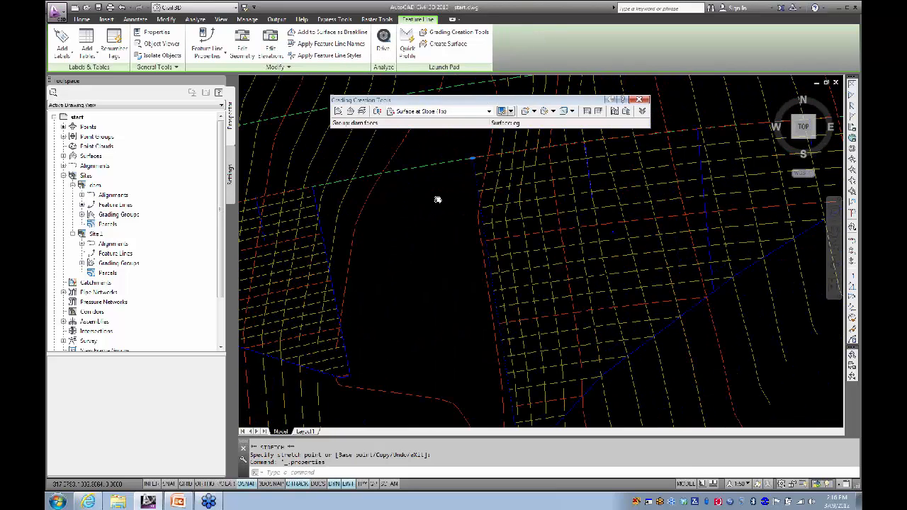
Step: Move another feature line vertex to a new spot and clear the selection
left_click(472, 159)
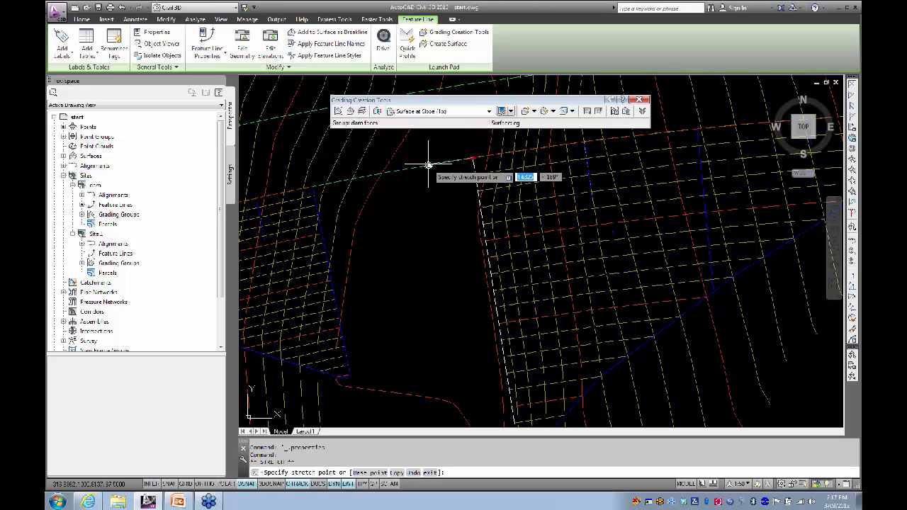
left_click(429, 165)
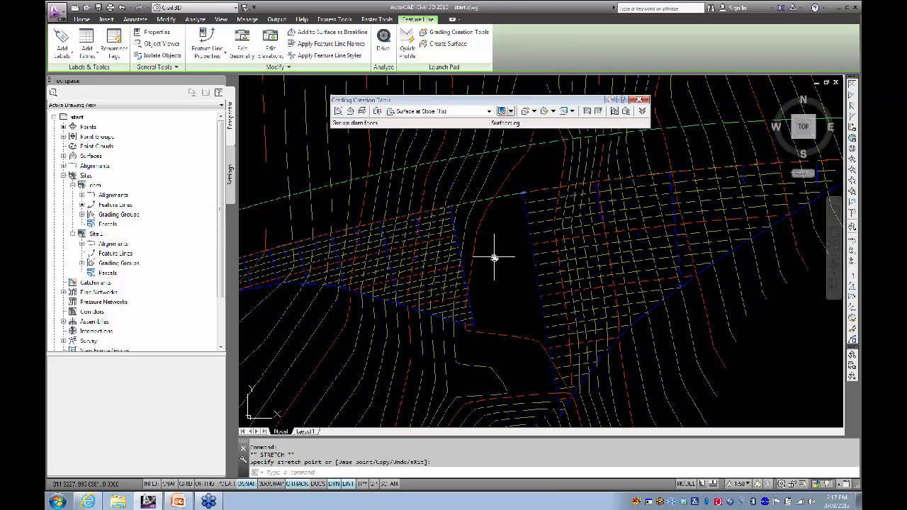
left_click(458, 239)
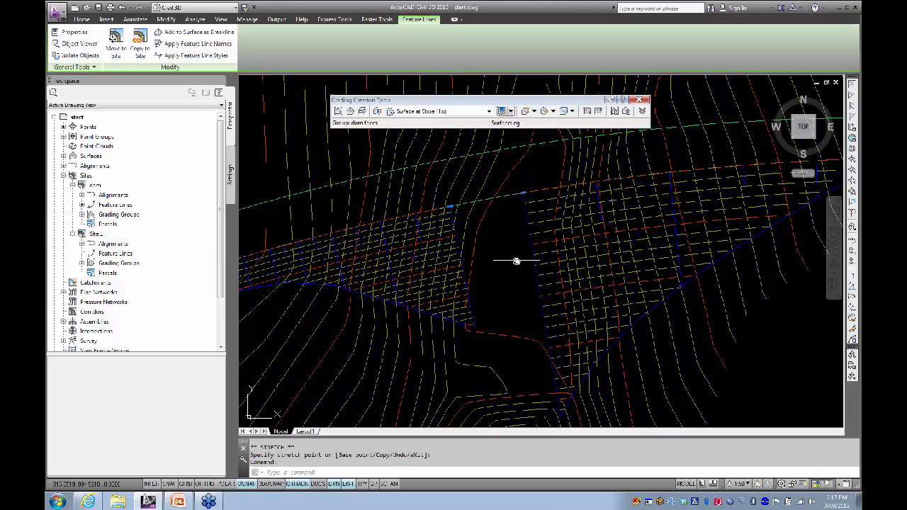
key("Escape")
middle_click_drag(516, 259, 530, 243)
scroll(533, 244, "up", 1)
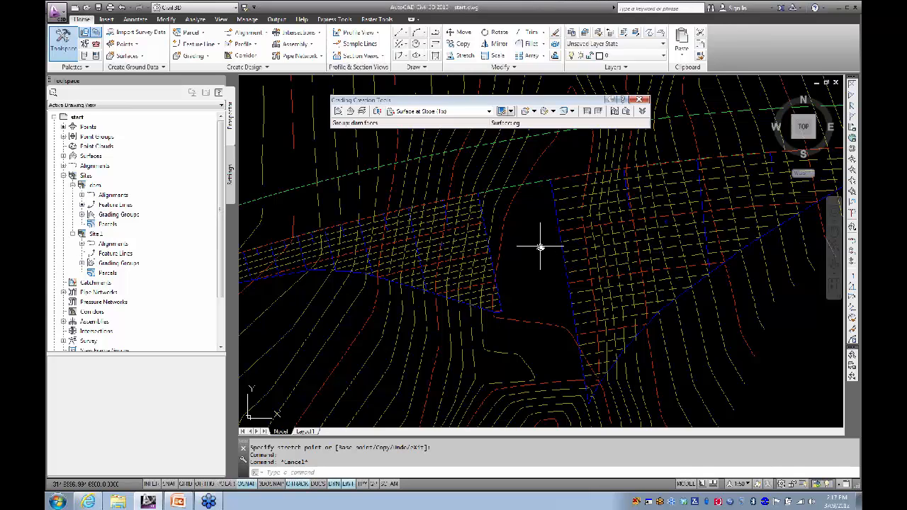
left_click(534, 112)
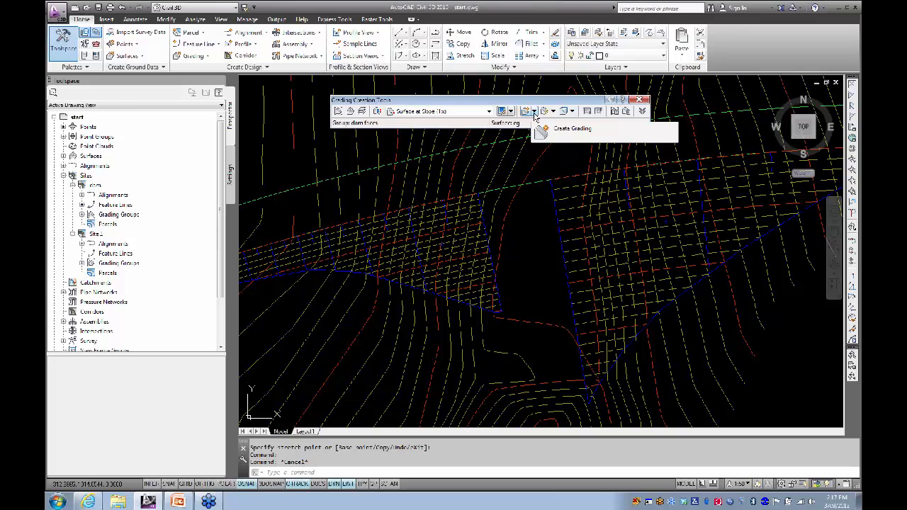
left_click(534, 112)
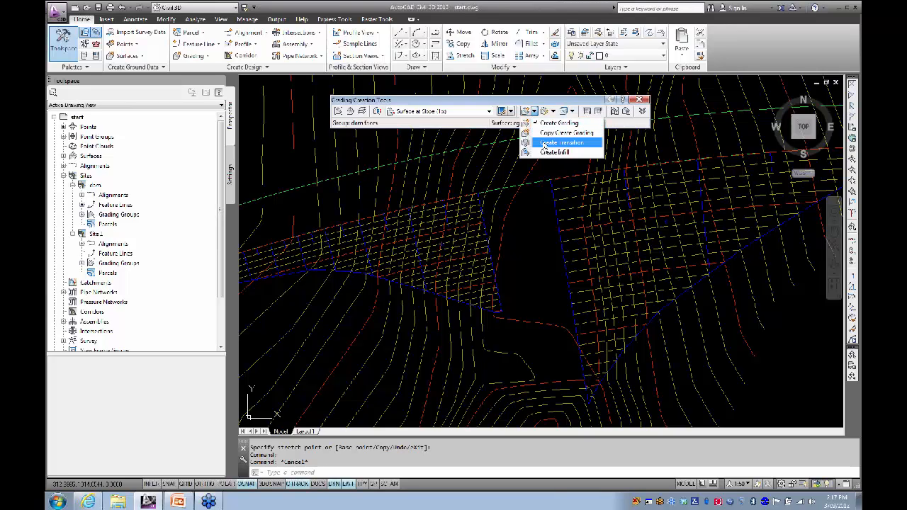
left_click(544, 144)
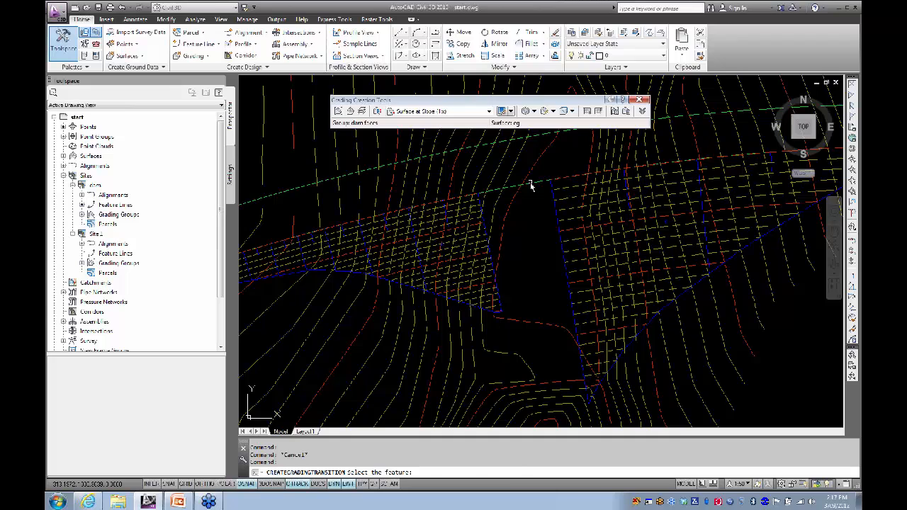
left_click(530, 186)
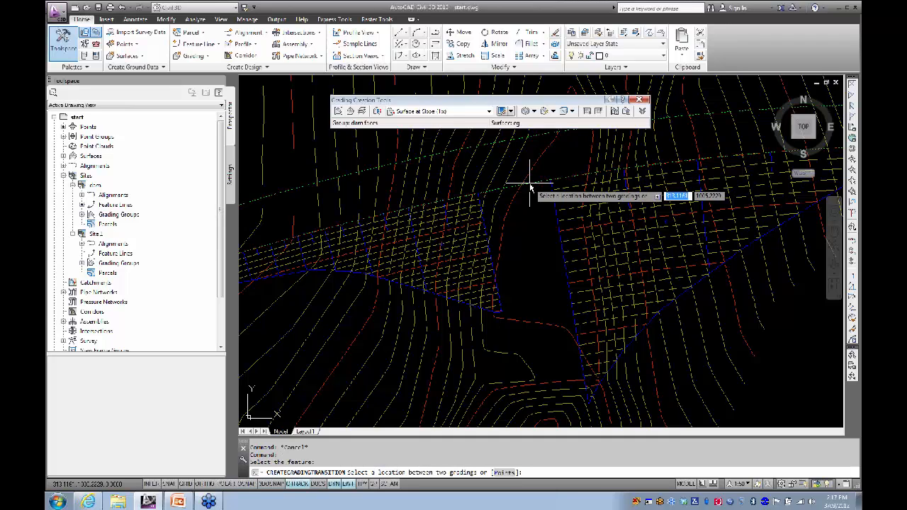
left_click(527, 247)
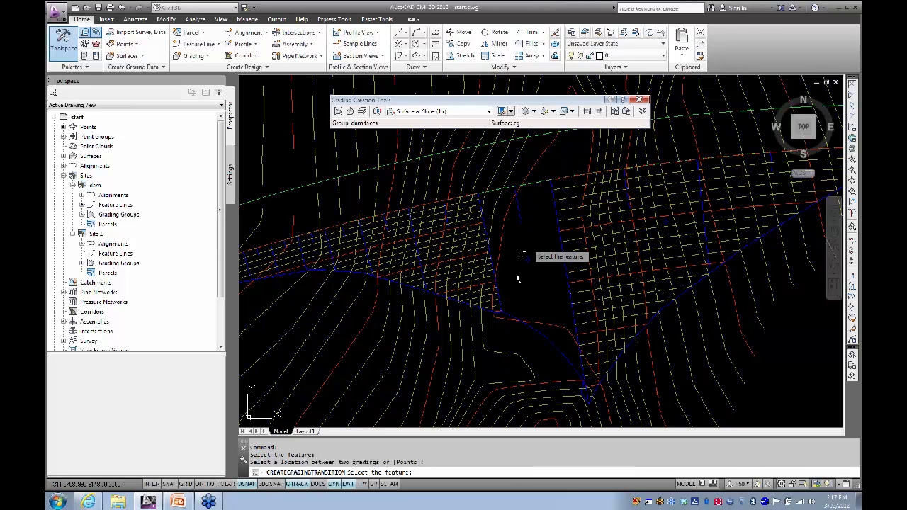
left_click(529, 361)
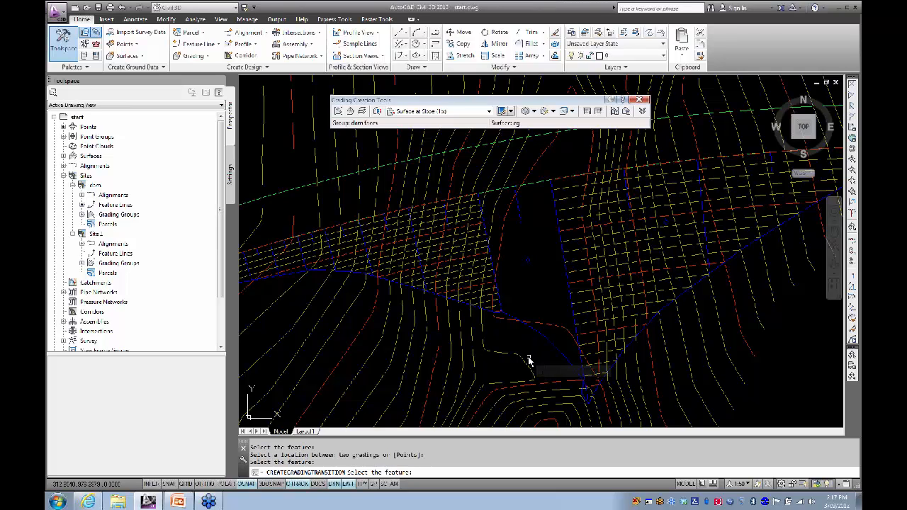
left_click(528, 359)
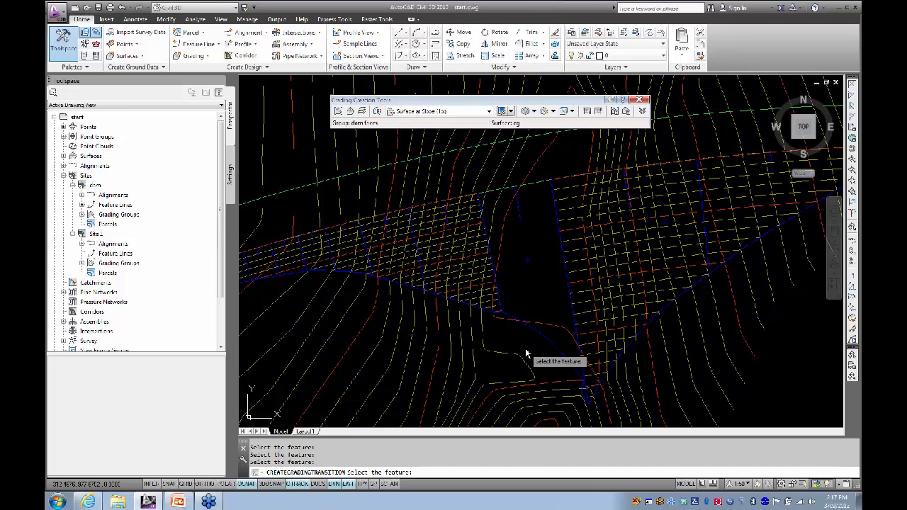
key("Escape")
scroll(521, 342, "down", 2)
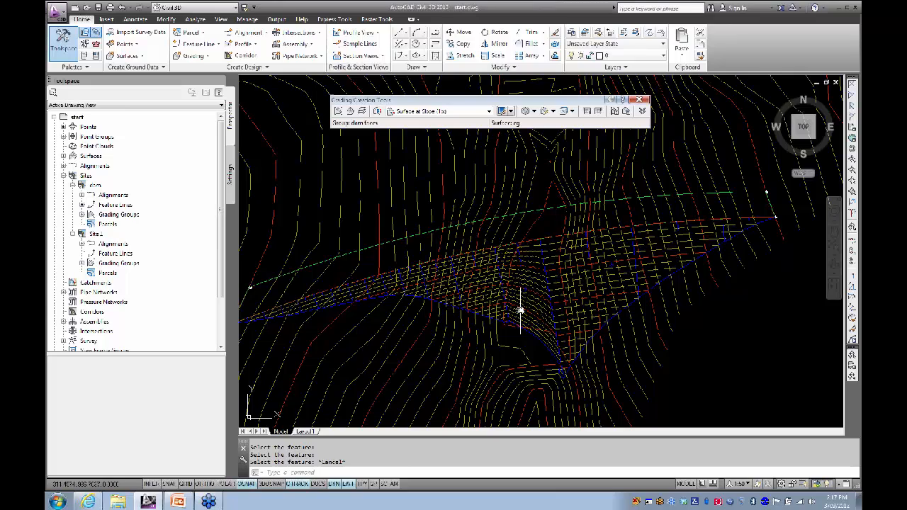
middle_click_drag(521, 308, 507, 277)
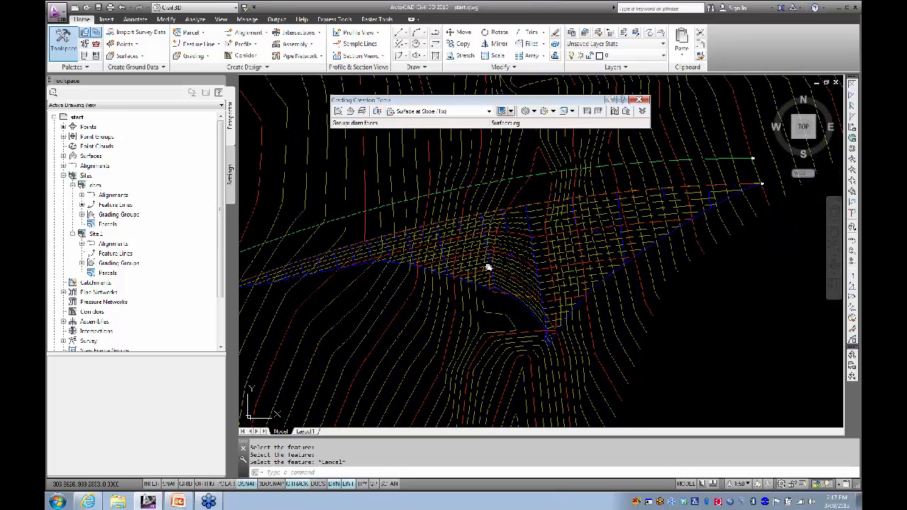
scroll(512, 275, "up", 3)
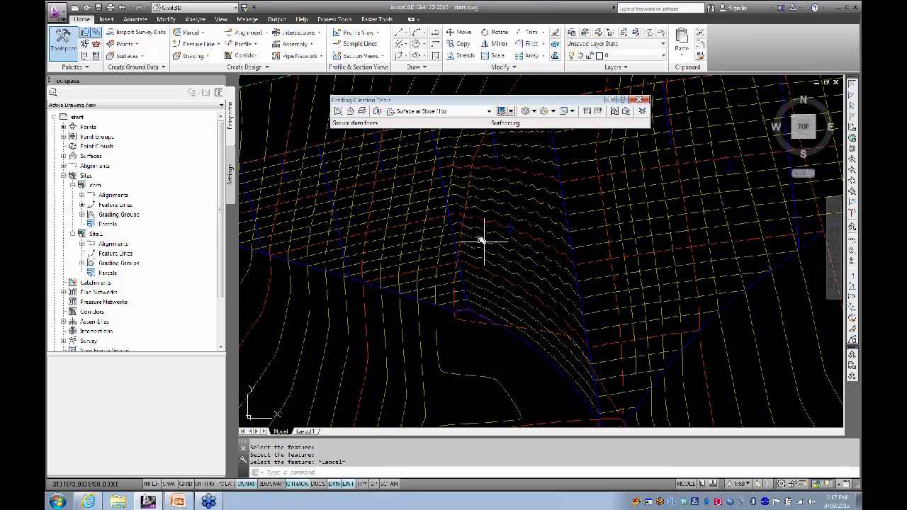
mouse_move(484, 239)
middle_mouse_down()
mouse_move(496, 263)
mouse_move(486, 252)
middle_mouse_up()
scroll(551, 276, "down", 3)
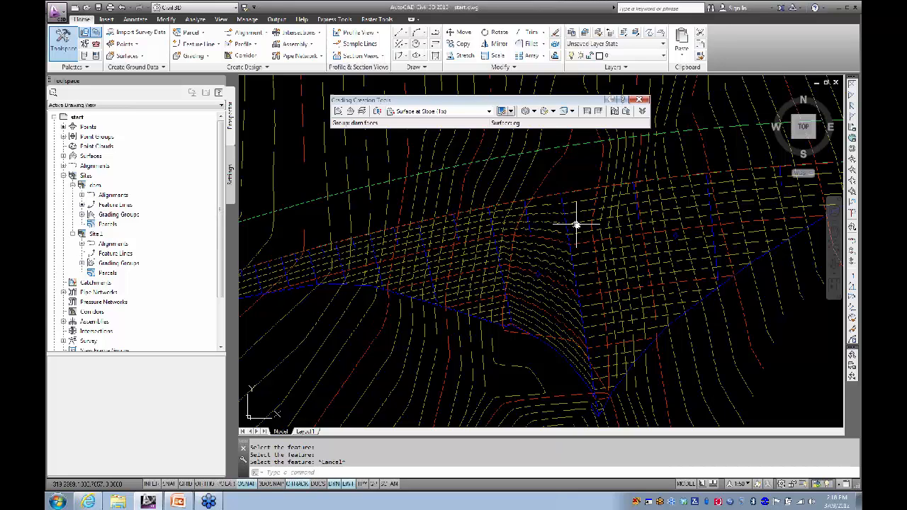
left_click(529, 241)
right_click(517, 244)
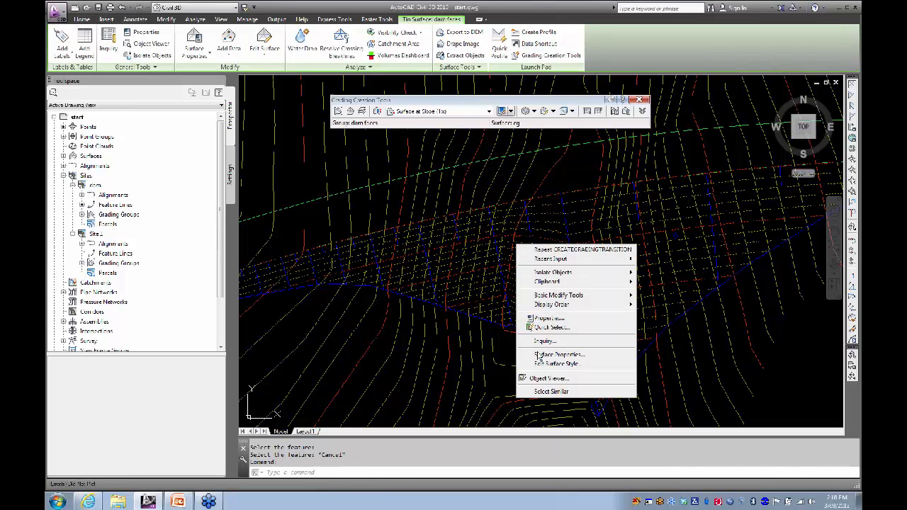
left_click(540, 381)
left_click_drag(522, 373, 555, 186)
scroll(475, 286, "up", 5)
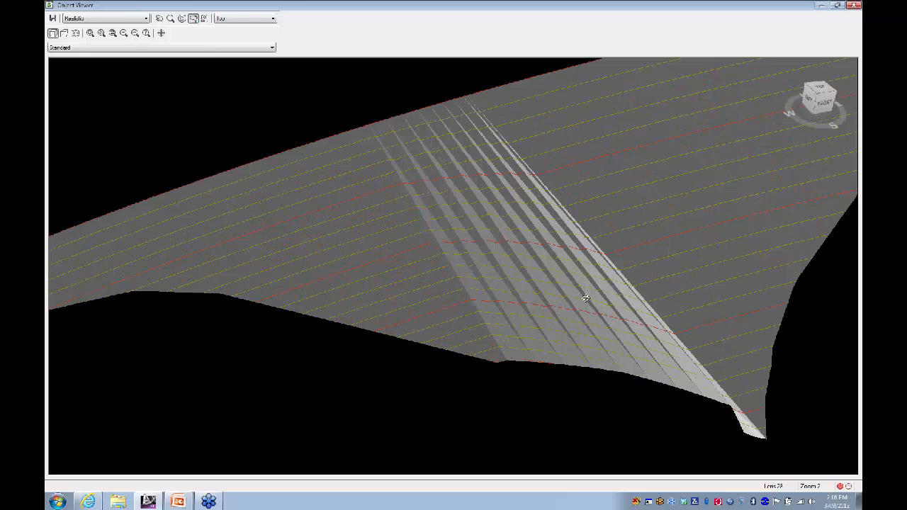
left_click_drag(586, 298, 537, 240)
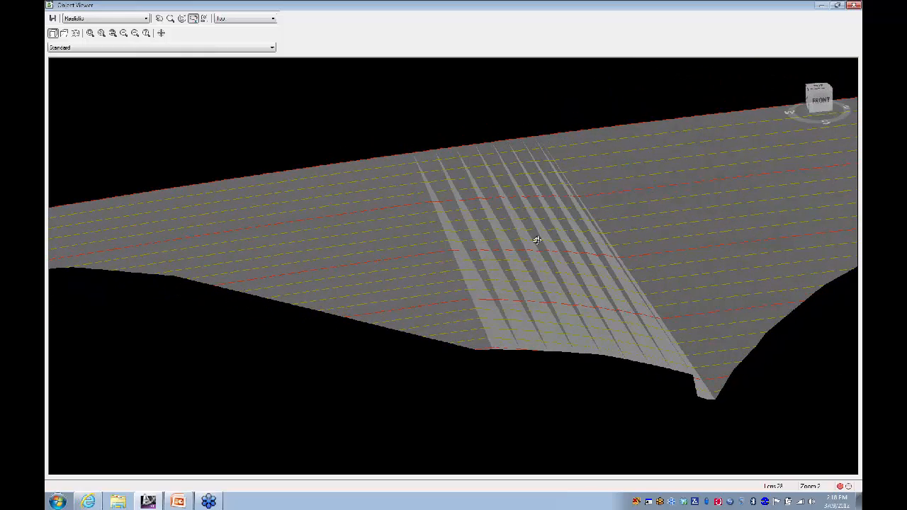
left_click_drag(471, 262, 494, 324)
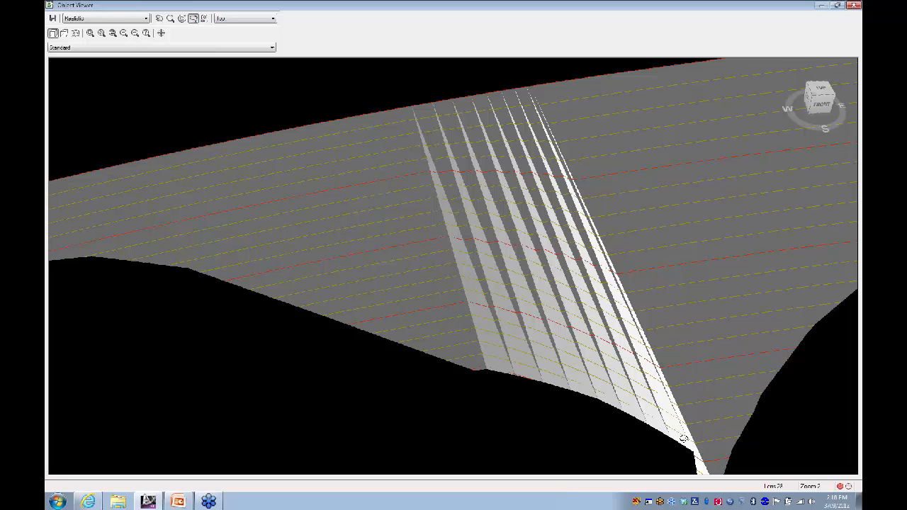
mouse_move(545, 335)
left_mouse_down()
mouse_move(550, 287)
mouse_move(490, 327)
mouse_move(461, 293)
mouse_move(587, 312)
mouse_move(563, 298)
mouse_move(559, 330)
left_mouse_up()
left_click(853, 7)
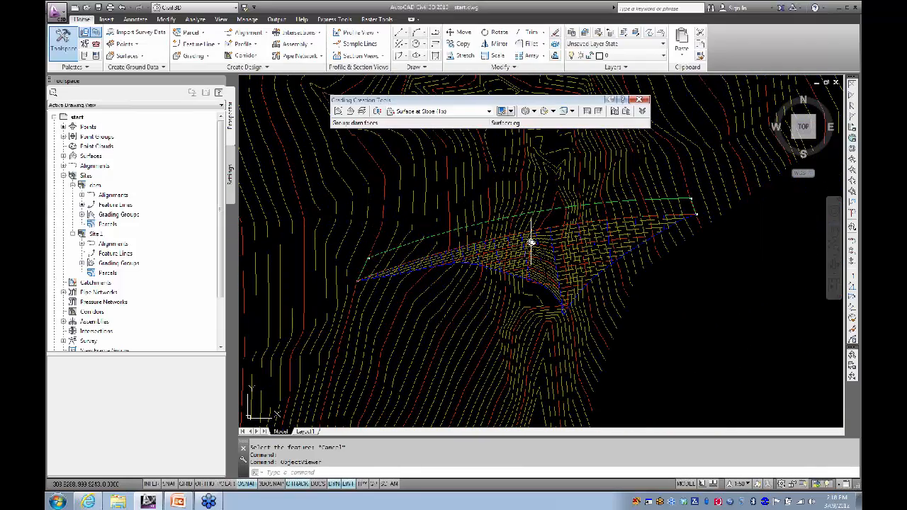
Step: Start a grading on the upper feature line from station 0.000m
left_click(534, 111)
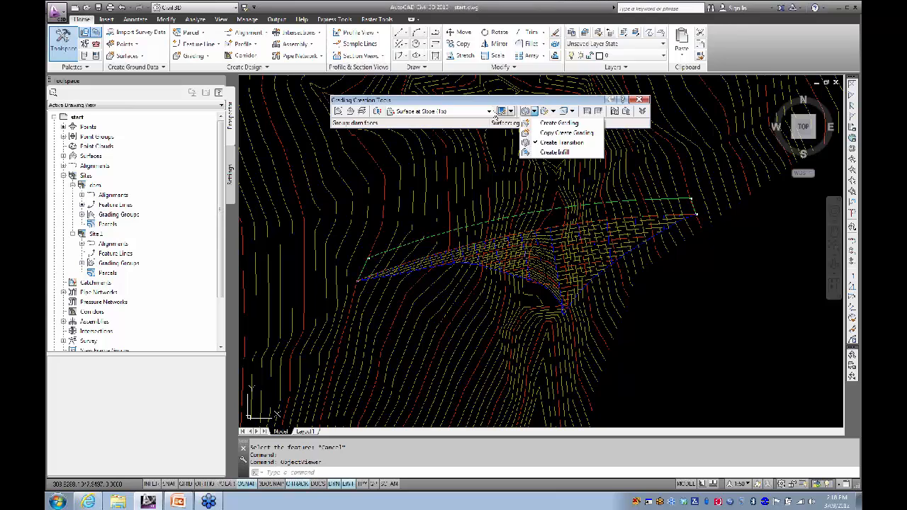
left_click(549, 124)
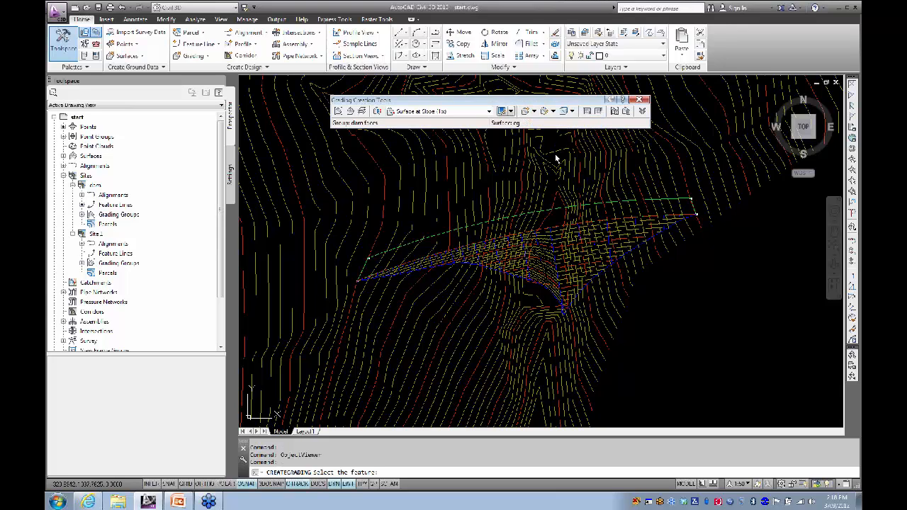
left_click(543, 214)
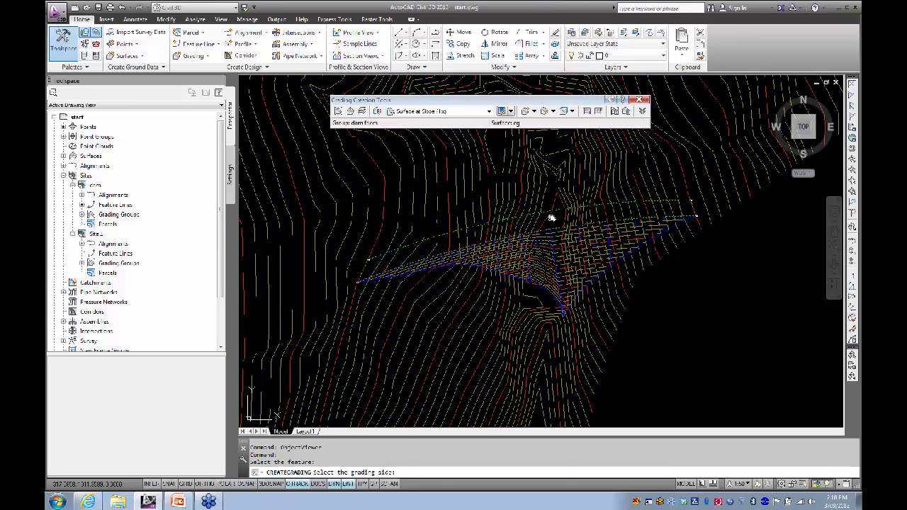
left_click(533, 200)
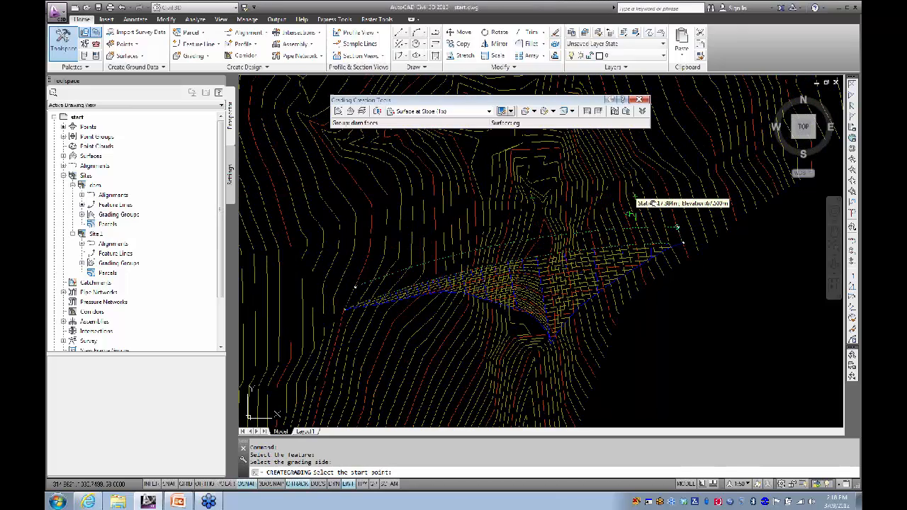
middle_click_drag(685, 211, 540, 187)
left_click(540, 189)
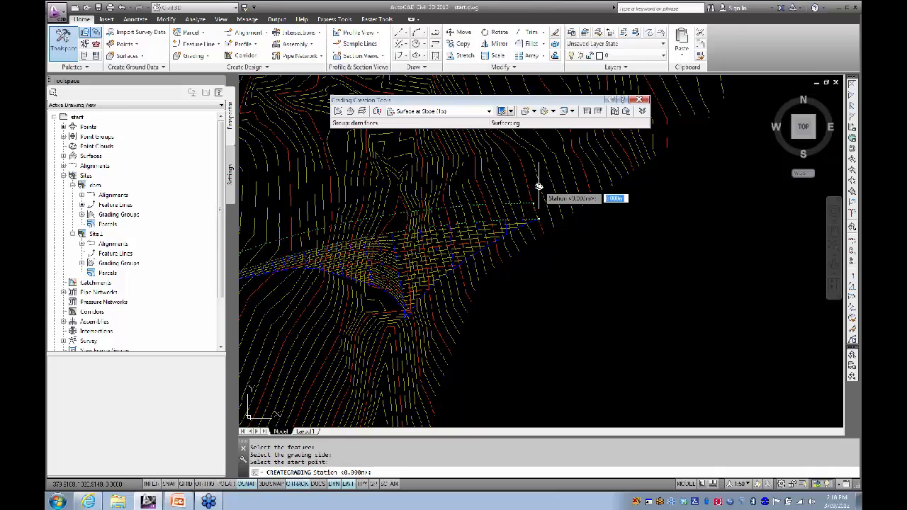
key("Return")
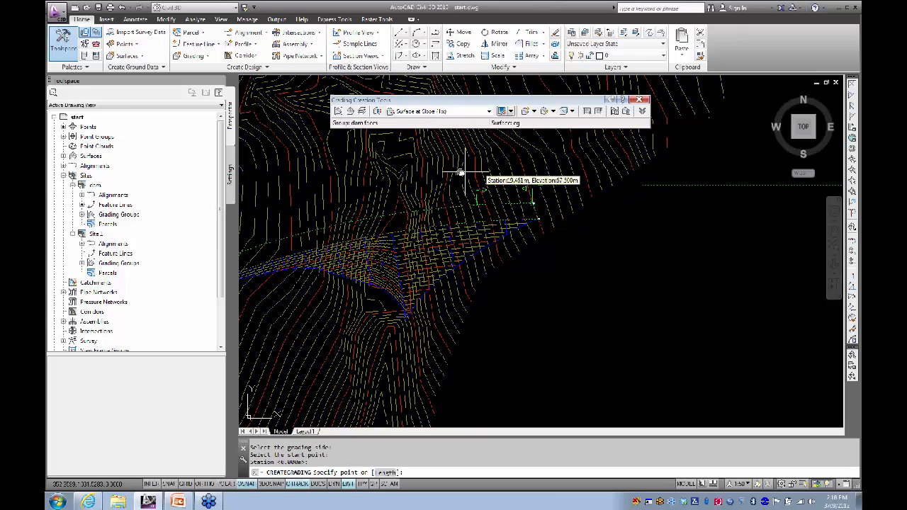
Step: End the grading at station 140.943m with default 2:1 cut and fill slopes
middle_click_drag(399, 189, 659, 189)
scroll(659, 188, "up", 6)
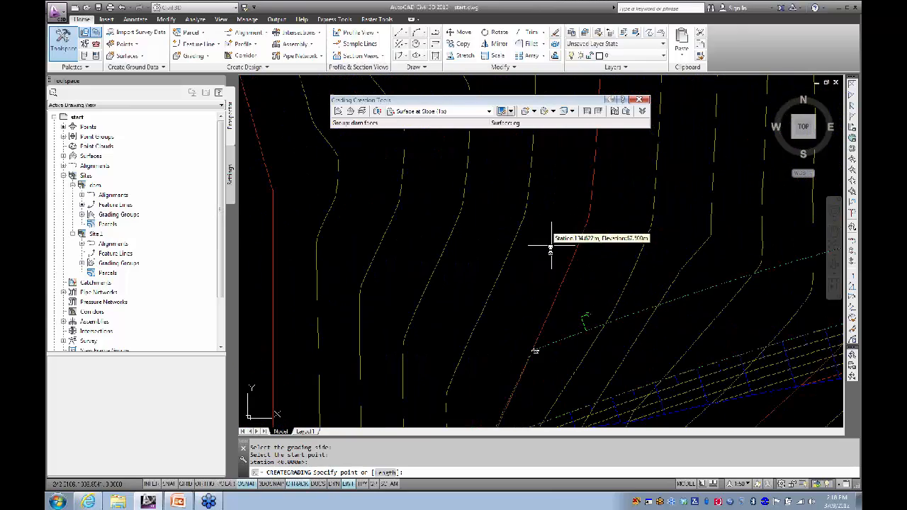
middle_click_drag(502, 216, 481, 189)
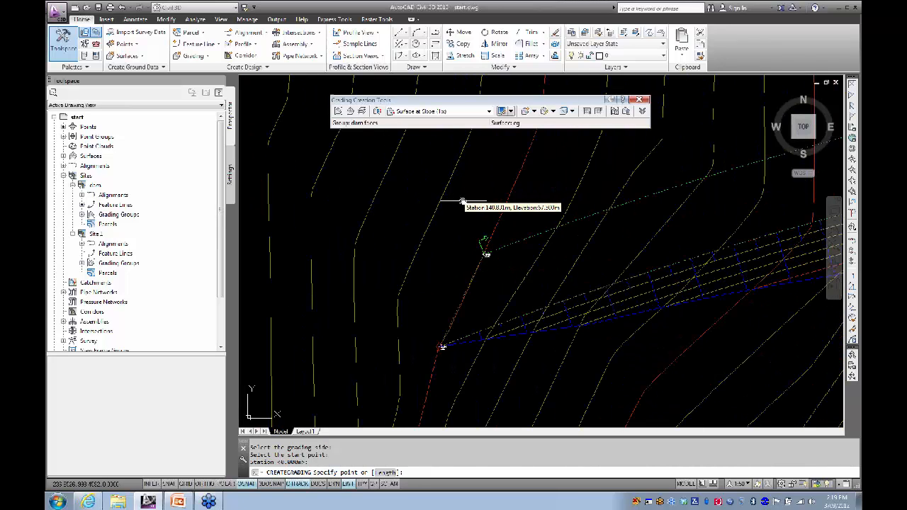
left_click(463, 203)
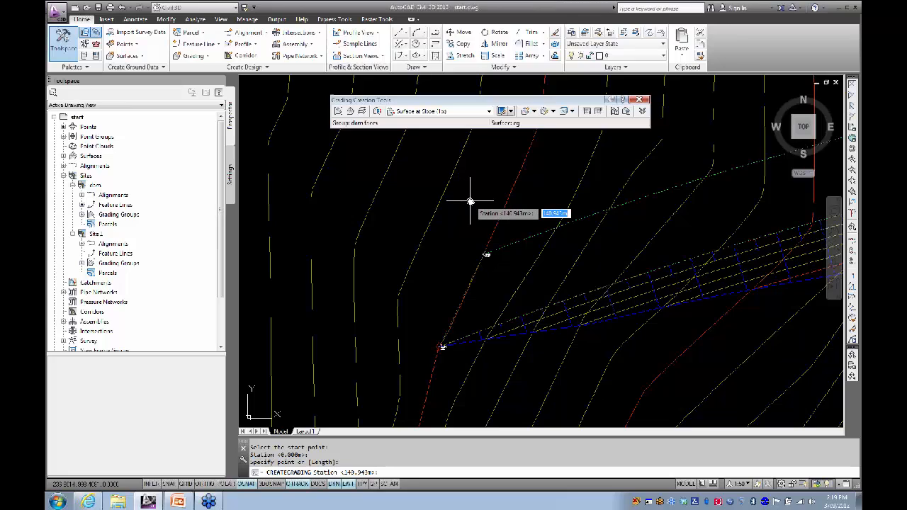
key("Return")
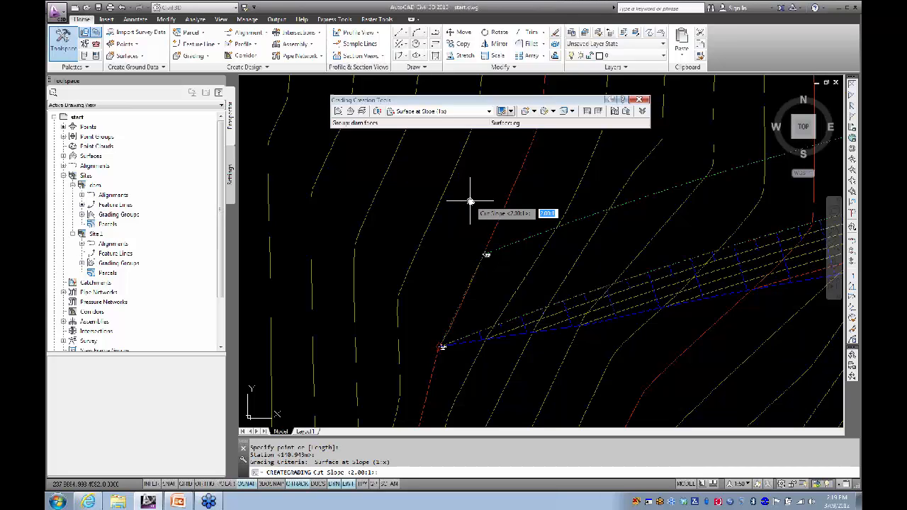
key("Return")
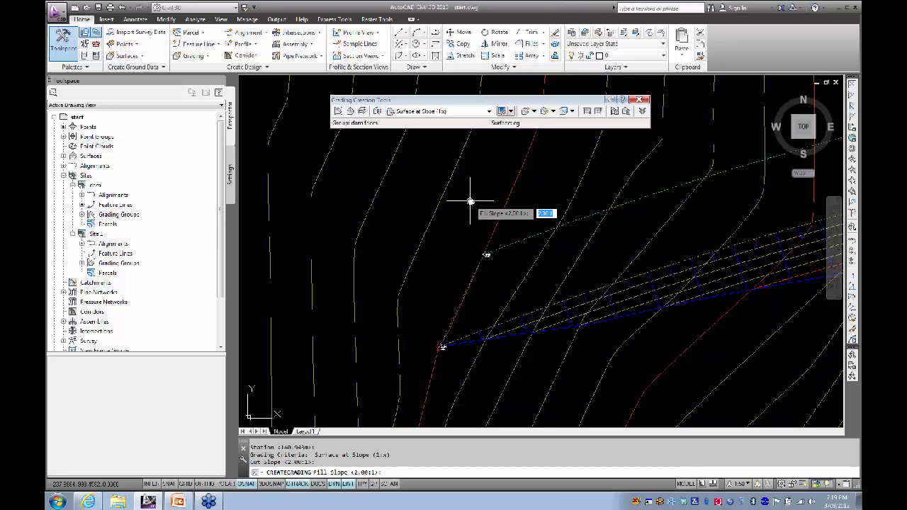
key("Return")
middle_click_drag(545, 199, 462, 260)
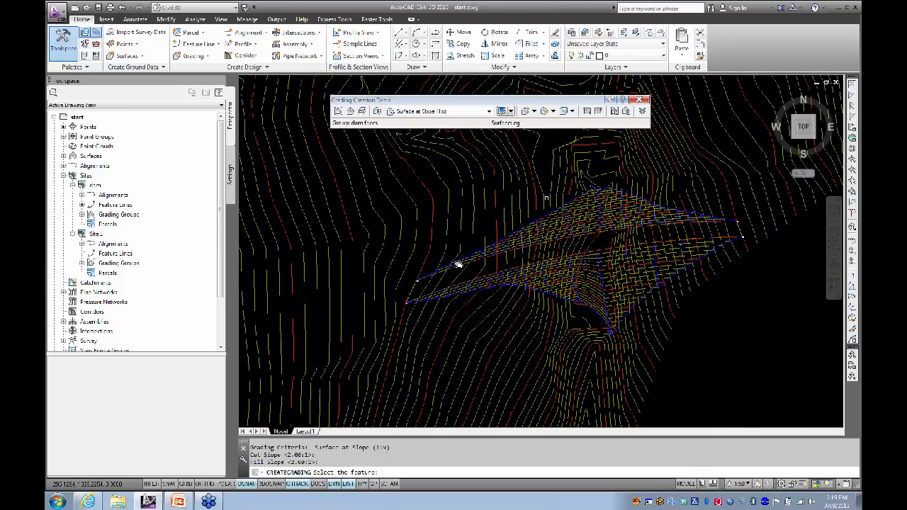
key("Escape")
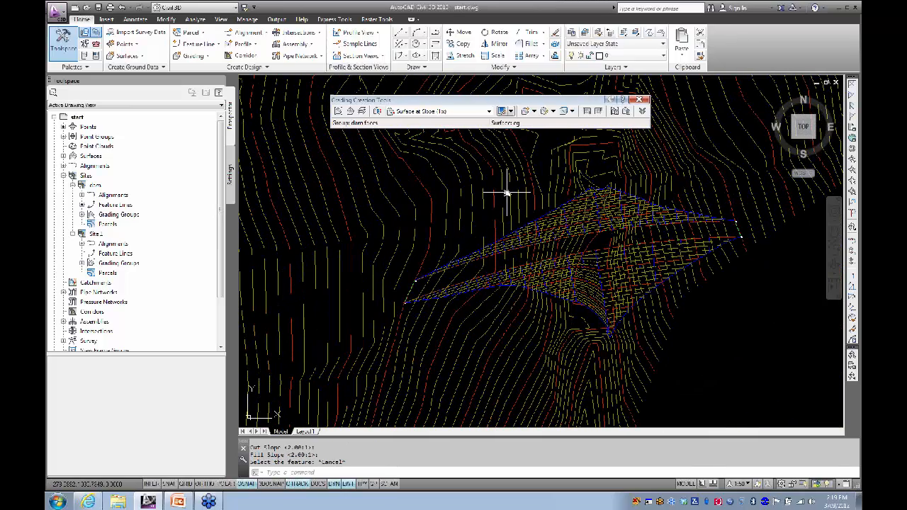
middle_click_drag(522, 198, 459, 191)
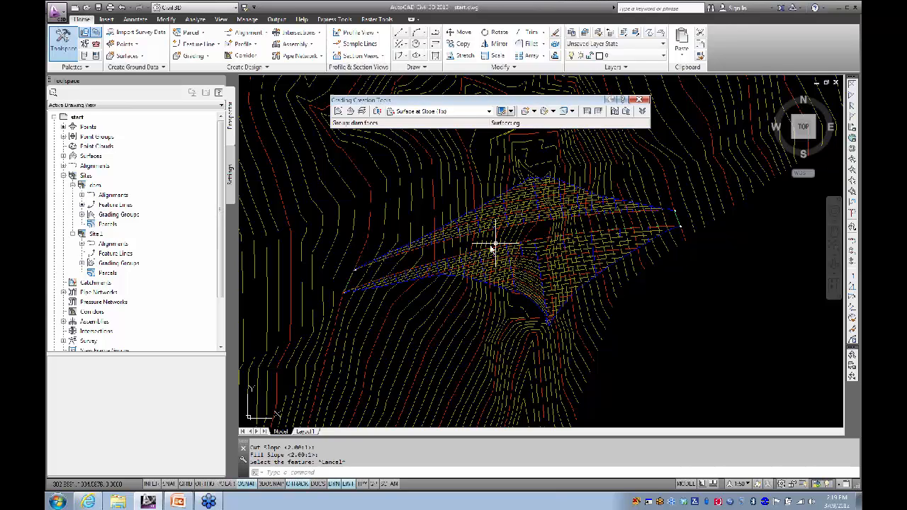
Step: Create an infill grading in the enclosed area between the dam gradings
left_click(535, 112)
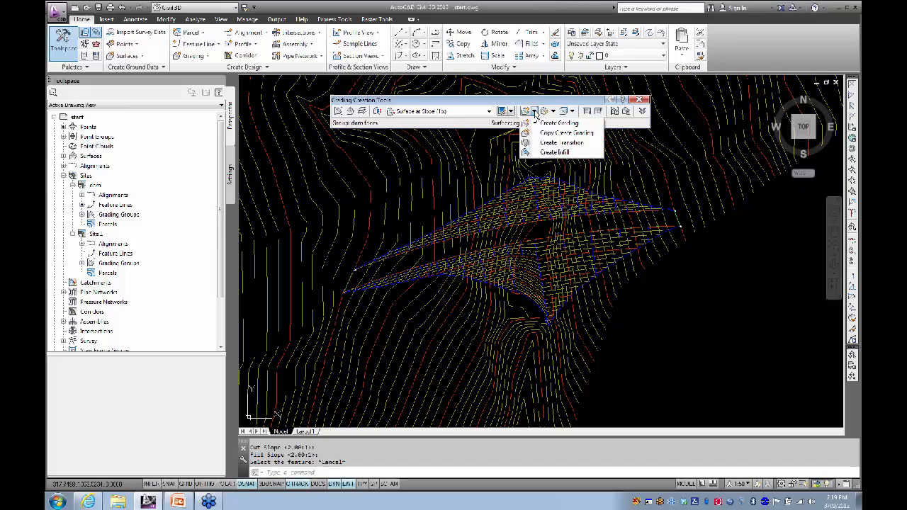
left_click(553, 152)
scroll(536, 239, "up", 4)
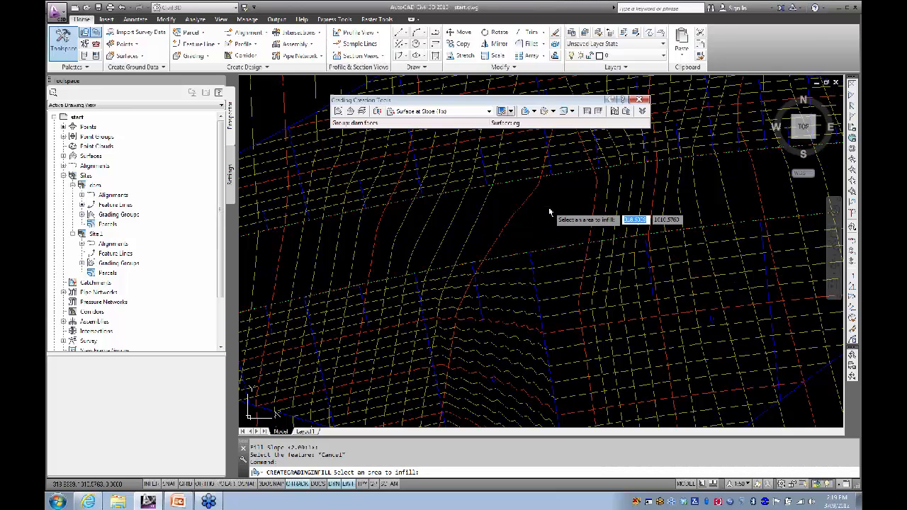
scroll(535, 213, "down", 5)
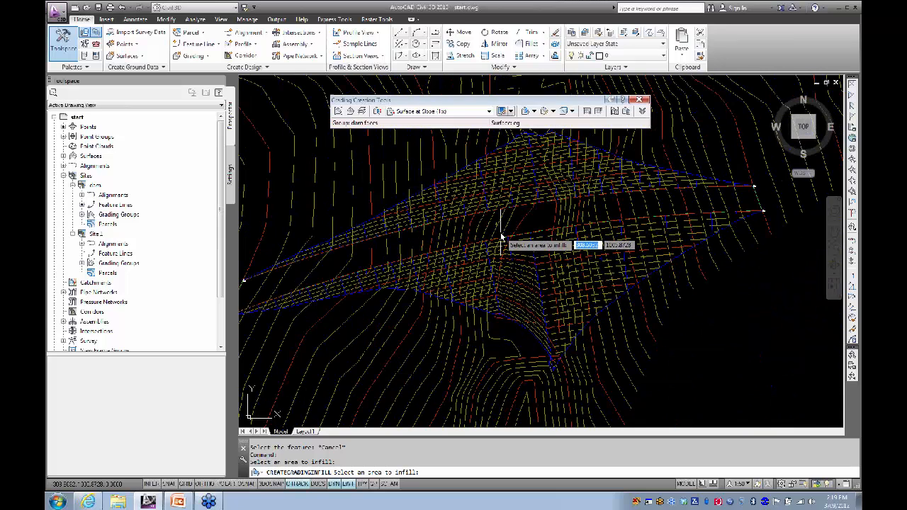
key("Return")
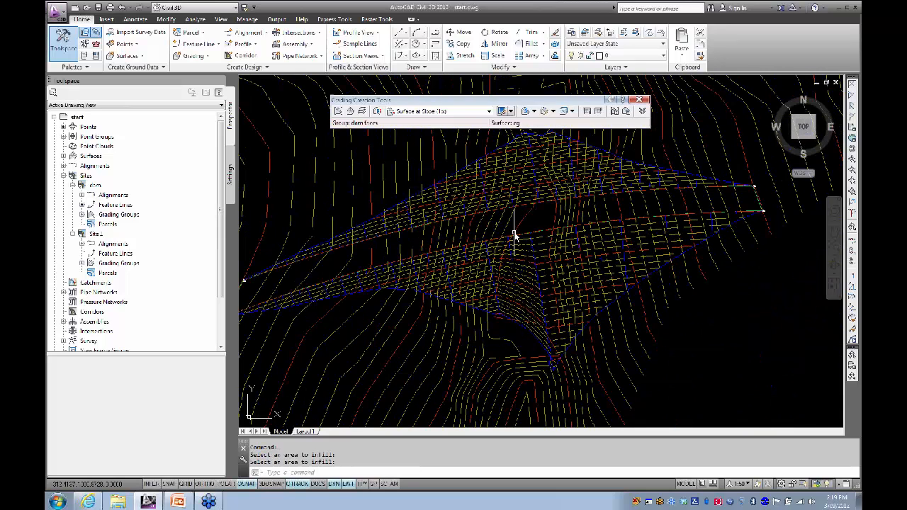
left_click(546, 245)
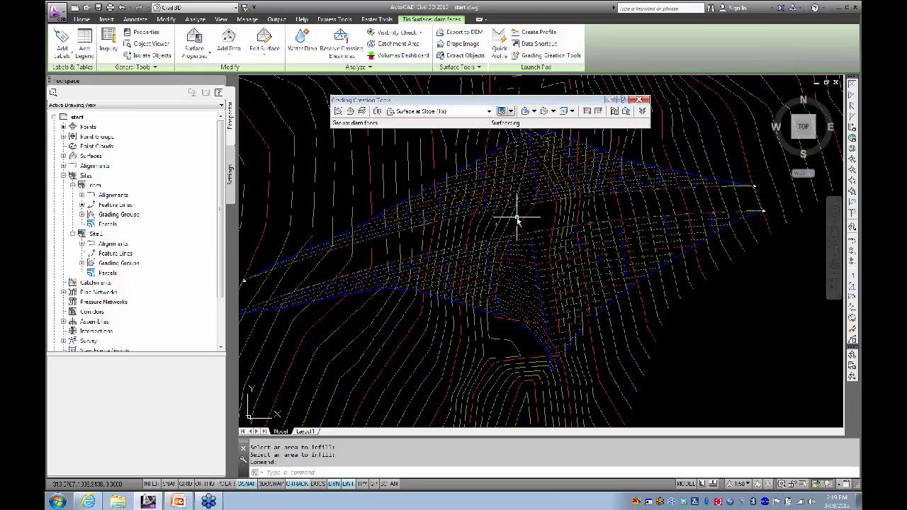
Step: Orbit the dam faces surface in the Object Viewer to inspect the ridge, then close it
right_click(518, 218)
left_click(542, 351)
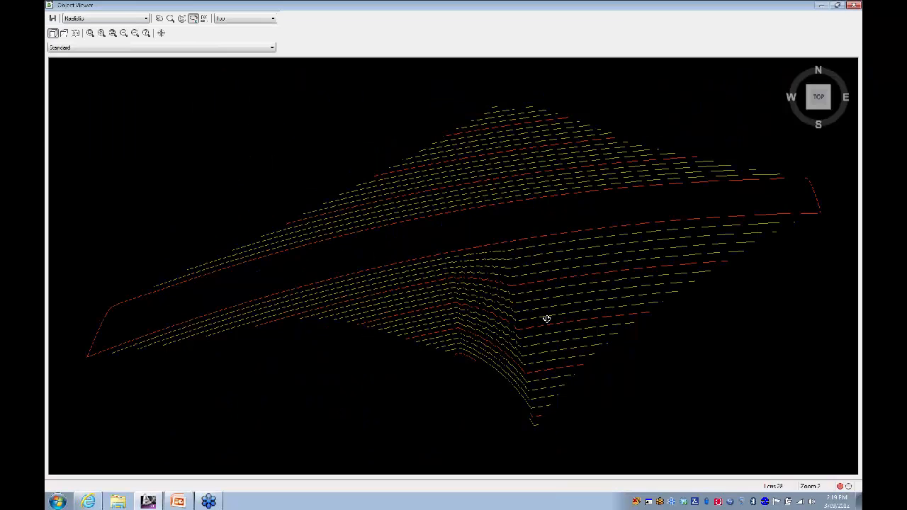
mouse_move(545, 319)
left_mouse_down()
mouse_move(461, 304)
mouse_move(519, 247)
mouse_move(571, 324)
mouse_move(503, 364)
mouse_move(549, 271)
mouse_move(484, 299)
mouse_move(621, 273)
mouse_move(595, 243)
mouse_move(486, 265)
mouse_move(512, 290)
mouse_move(455, 285)
mouse_move(560, 269)
mouse_move(470, 285)
mouse_move(526, 315)
left_mouse_up()
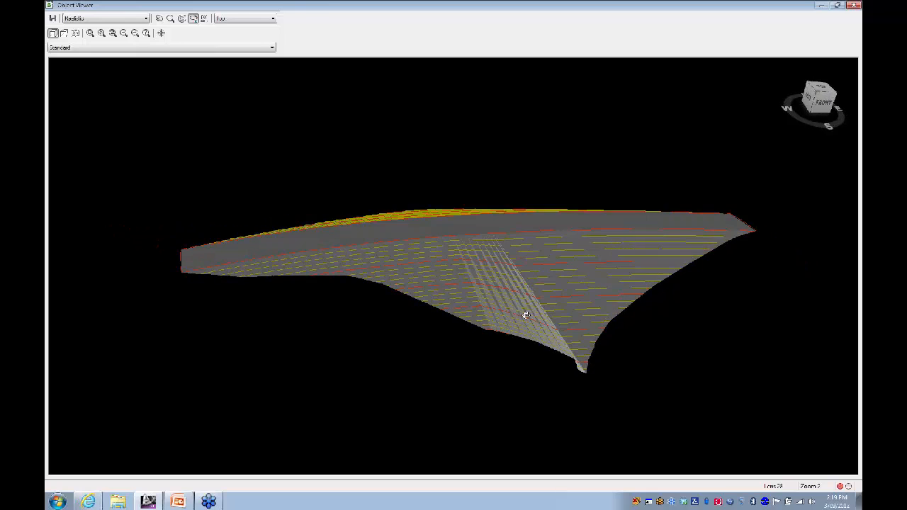
left_click_drag(565, 266, 537, 267)
mouse_move(453, 294)
left_mouse_down()
mouse_move(440, 302)
mouse_move(453, 314)
mouse_move(565, 286)
mouse_move(550, 224)
mouse_move(451, 287)
left_mouse_up()
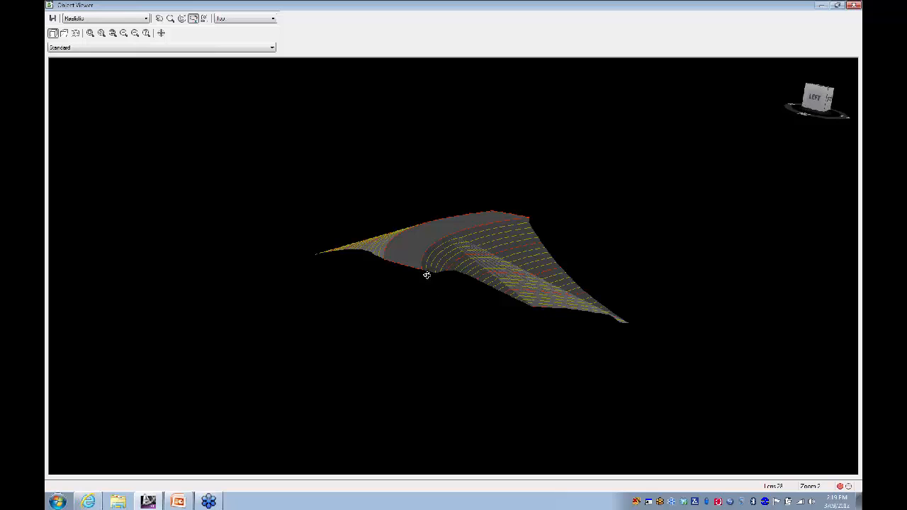
left_click_drag(482, 261, 425, 285)
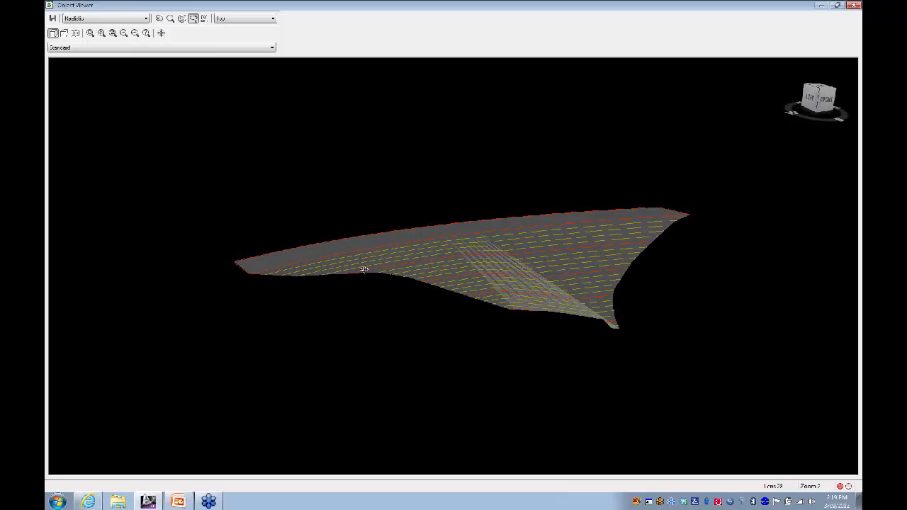
left_click_drag(364, 269, 469, 302)
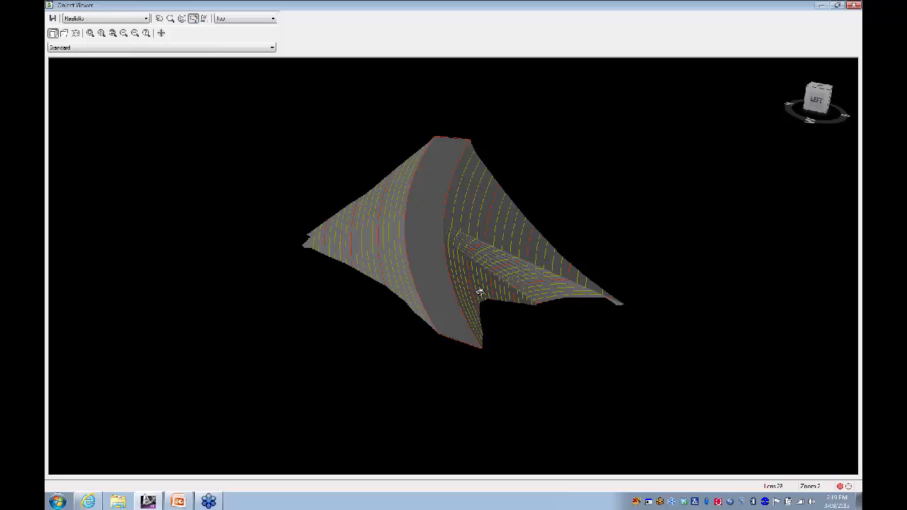
left_click(855, 7)
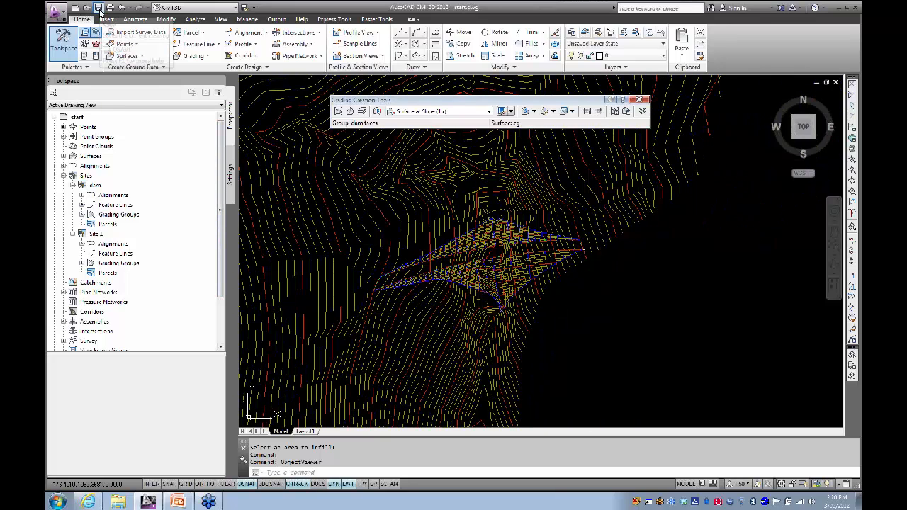
Step: Edit the dam grading to use 0.5:1 cut and fill slopes
scroll(460, 281, "up", 2)
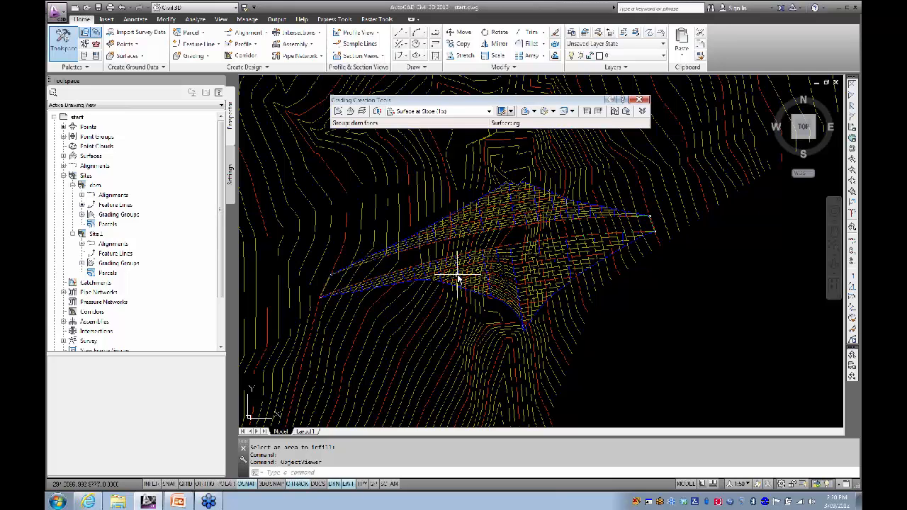
middle_click_drag(457, 278, 476, 268)
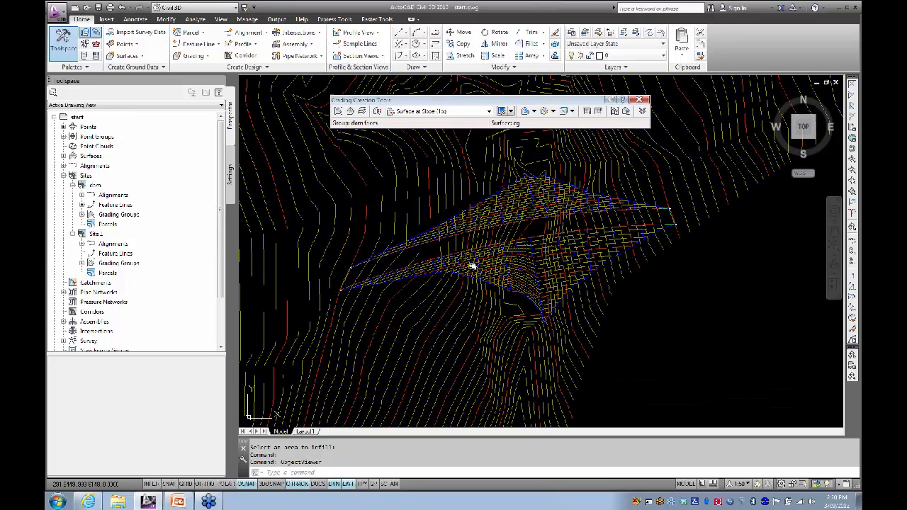
left_click(531, 113)
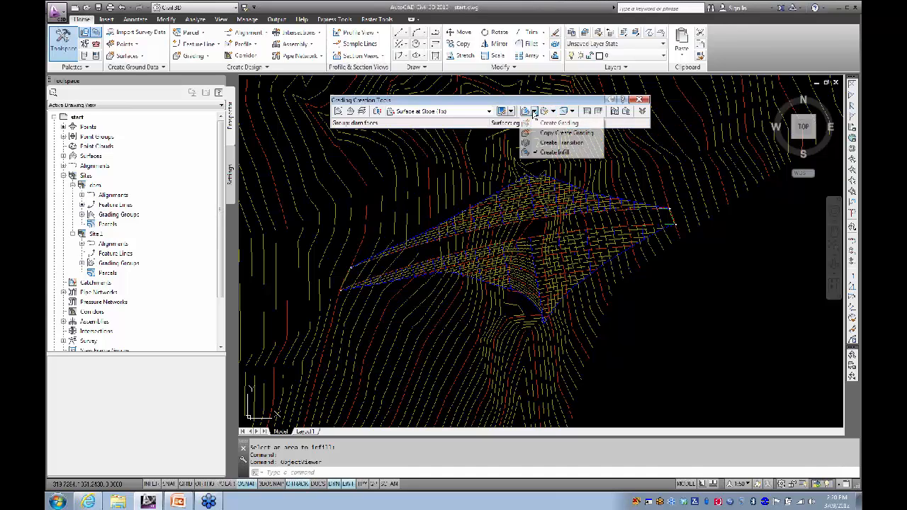
left_click(546, 122)
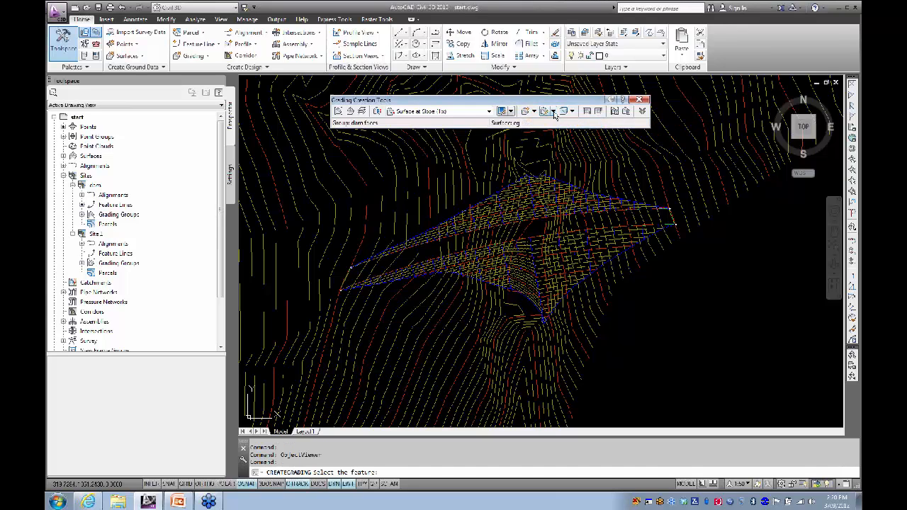
left_click(554, 112)
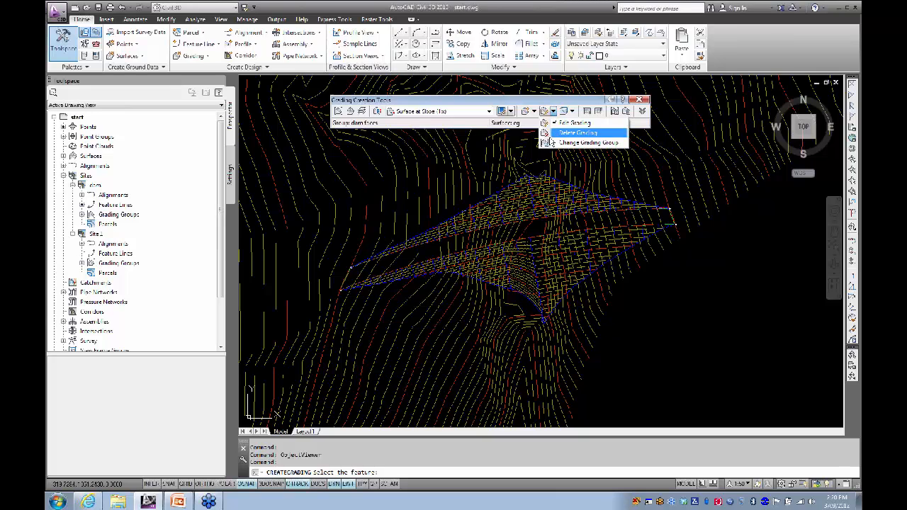
left_click(573, 123)
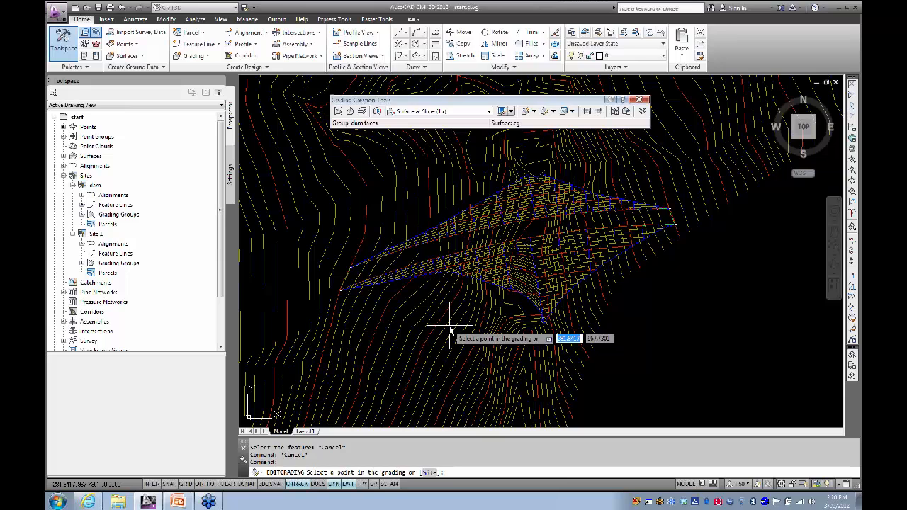
scroll(459, 310, "up", 2)
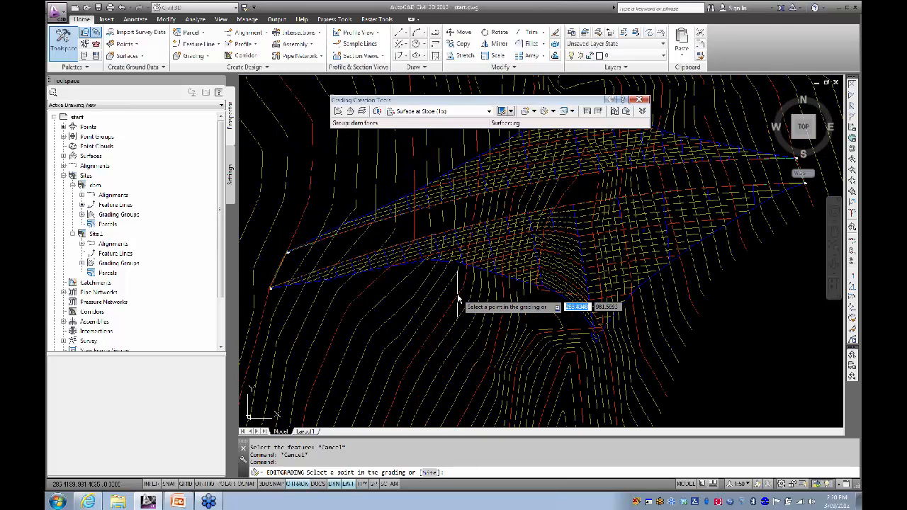
left_click(475, 250)
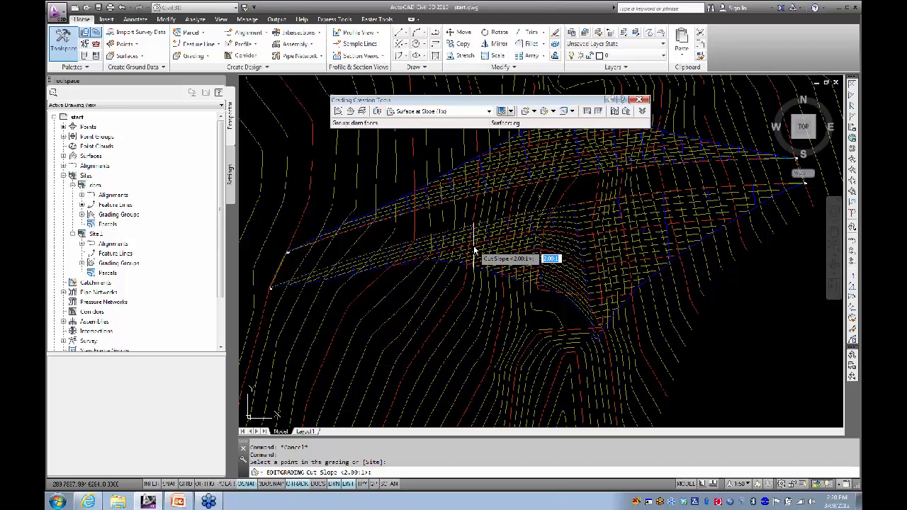
key("Return")
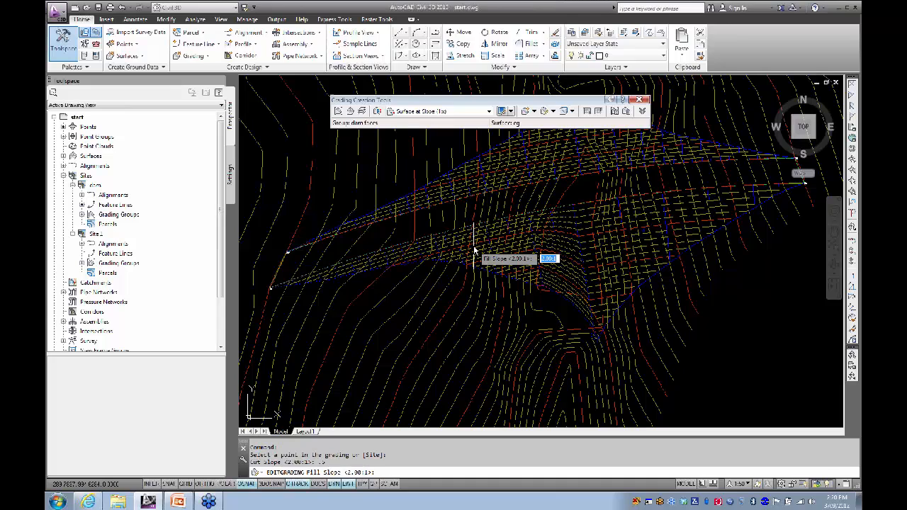
type(".5")
key("Return")
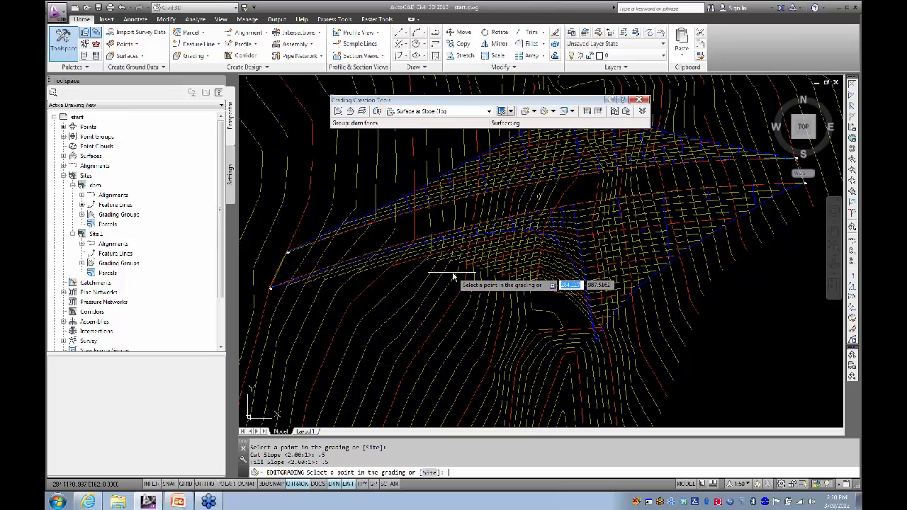
key("Escape")
middle_click_drag(481, 261, 486, 269)
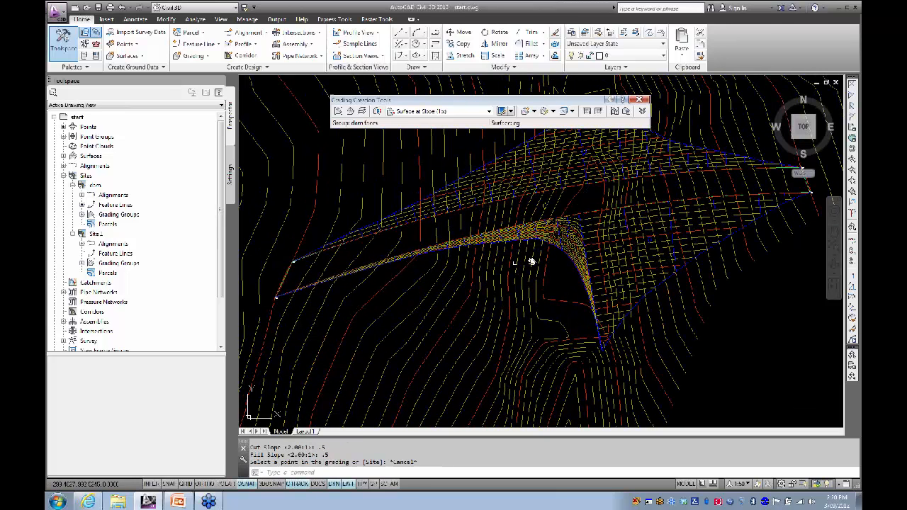
left_click(594, 233)
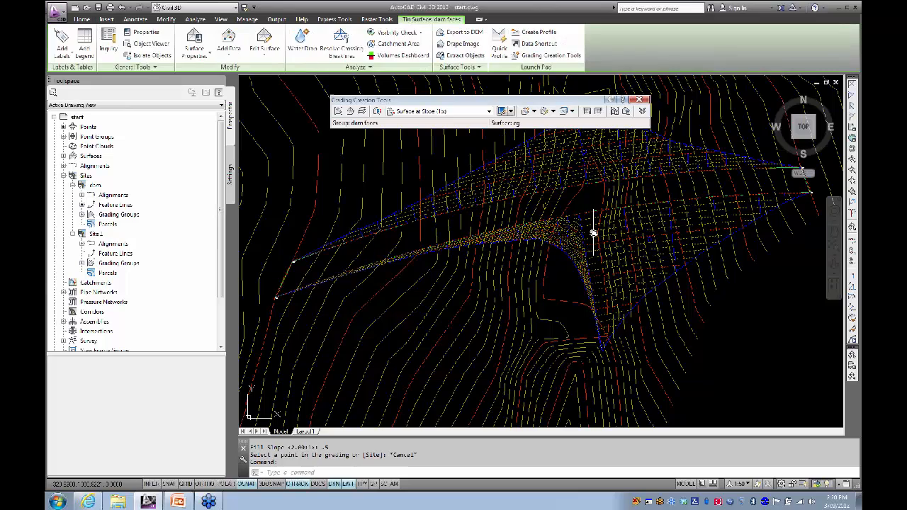
right_click(549, 239)
left_click(570, 375)
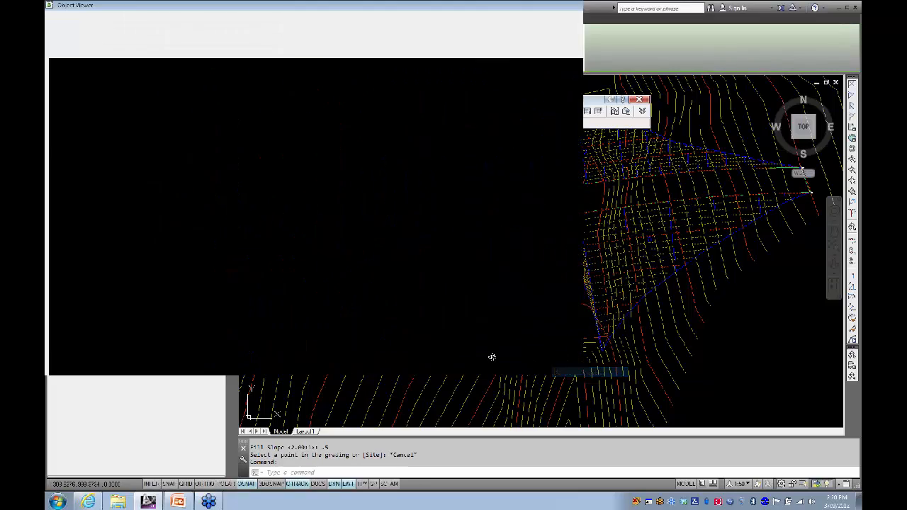
left_click_drag(409, 355, 410, 263)
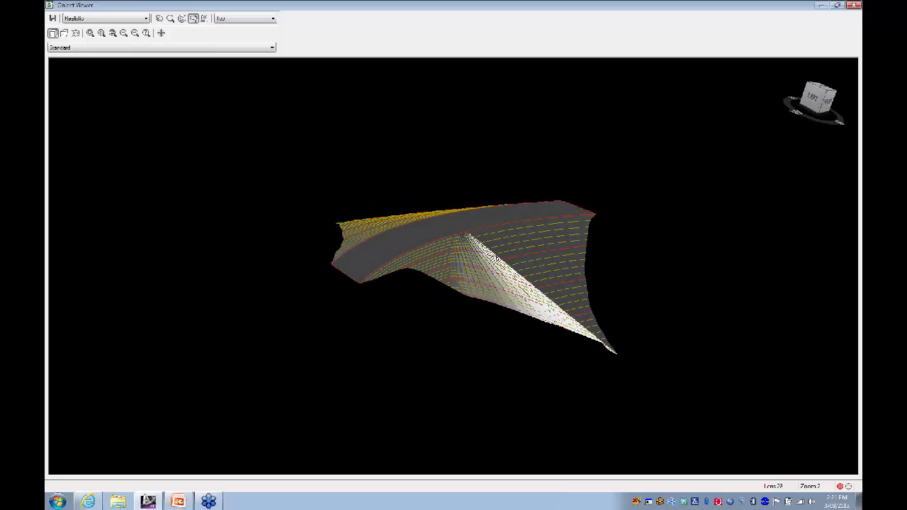
left_click_drag(495, 260, 542, 236)
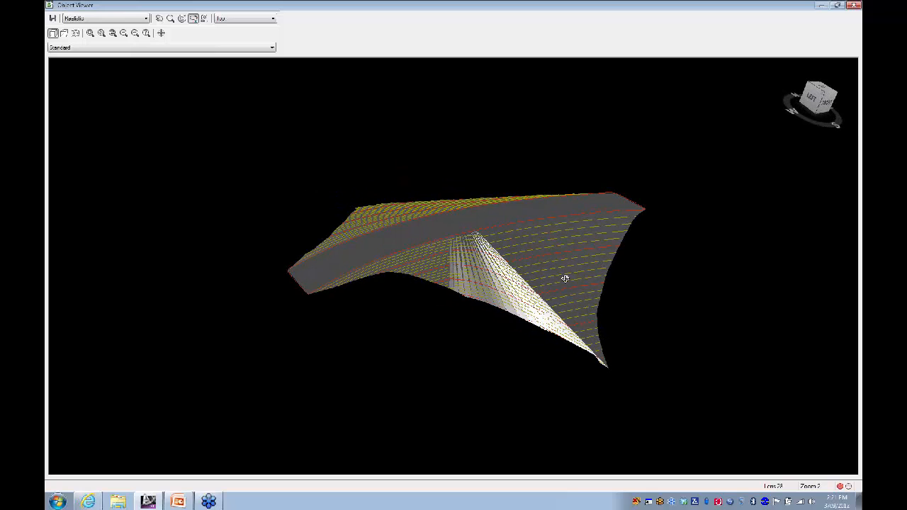
left_click_drag(565, 279, 498, 346)
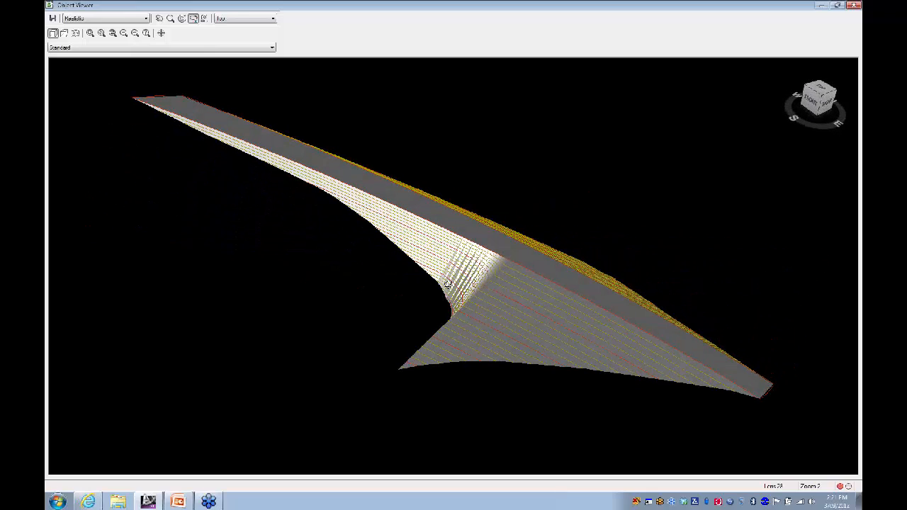
left_click_drag(448, 283, 594, 236)
left_click_drag(480, 319, 539, 286)
mouse_move(450, 273)
left_mouse_down()
mouse_move(479, 296)
mouse_move(455, 264)
left_mouse_up()
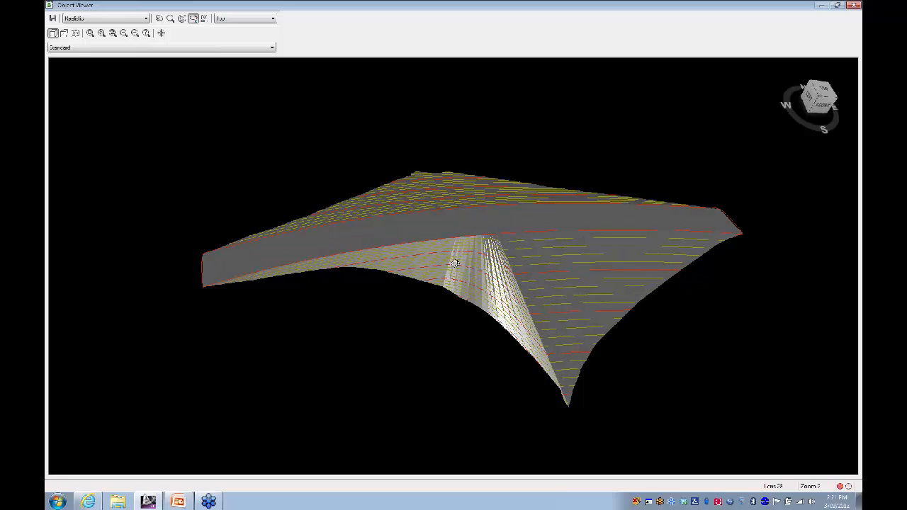
left_click(856, 7)
middle_click_drag(411, 180, 419, 221)
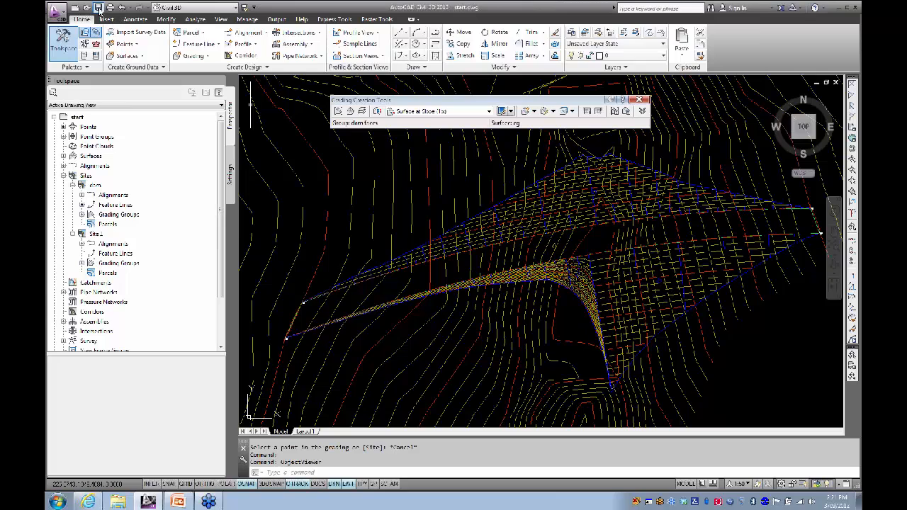
Step: Save the drawing and look around the dam grading
left_click(99, 8)
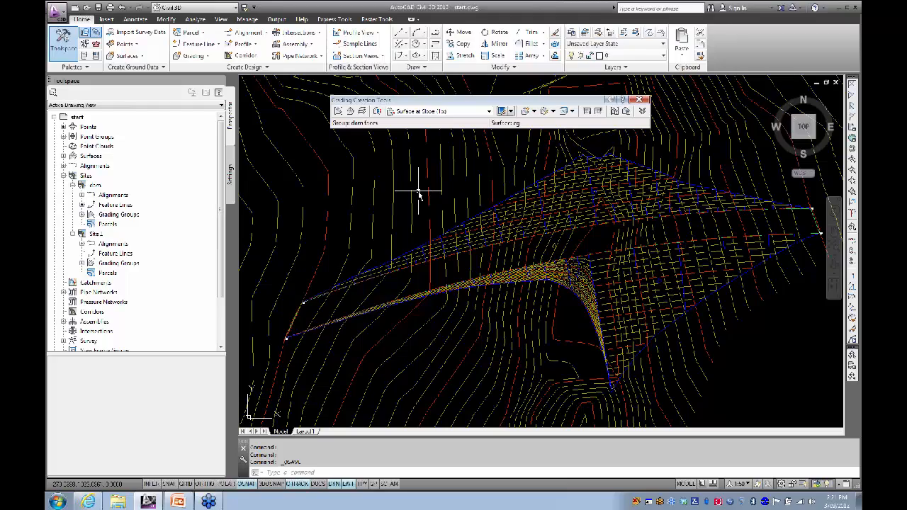
middle_click_drag(419, 195, 398, 184, "shift")
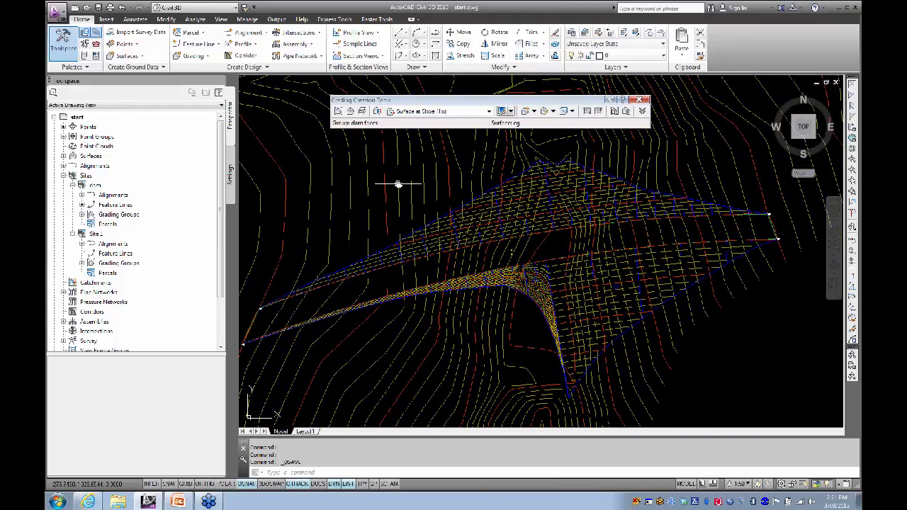
scroll(394, 182, "down", 2)
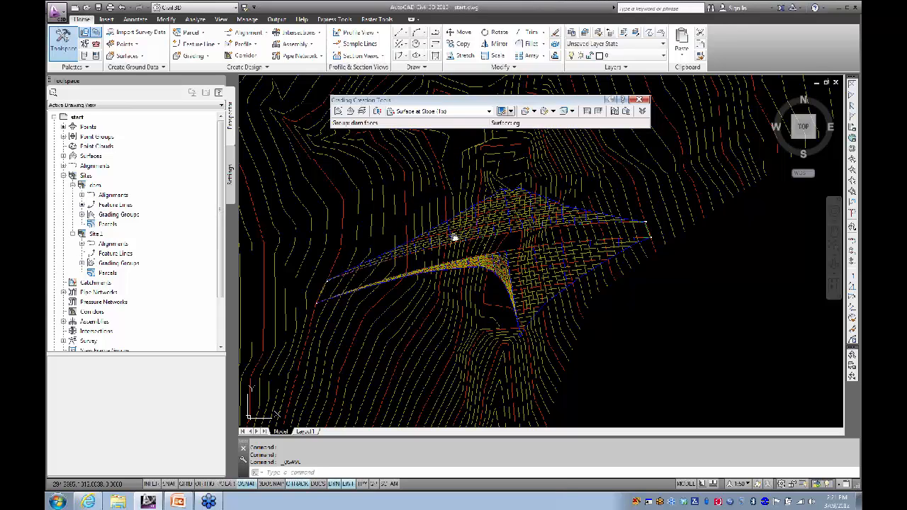
middle_click_drag(456, 197, 492, 263)
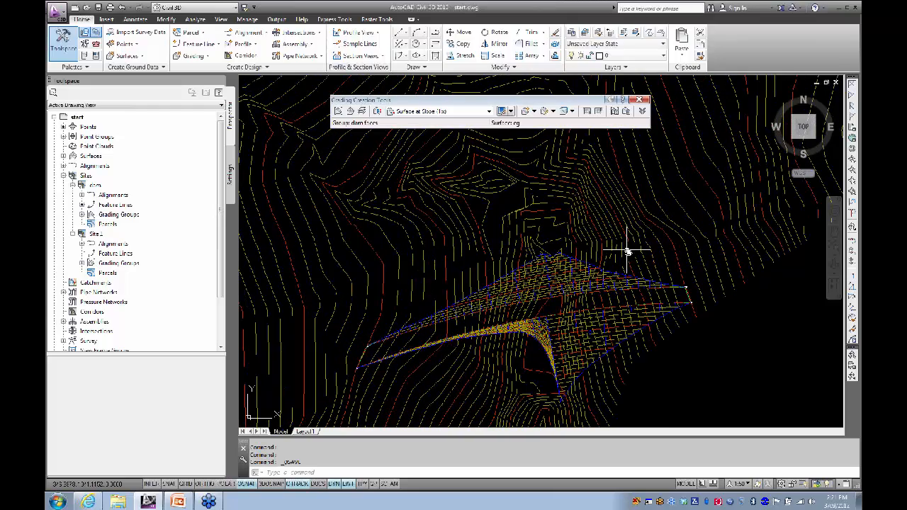
middle_click_drag(518, 230, 469, 196)
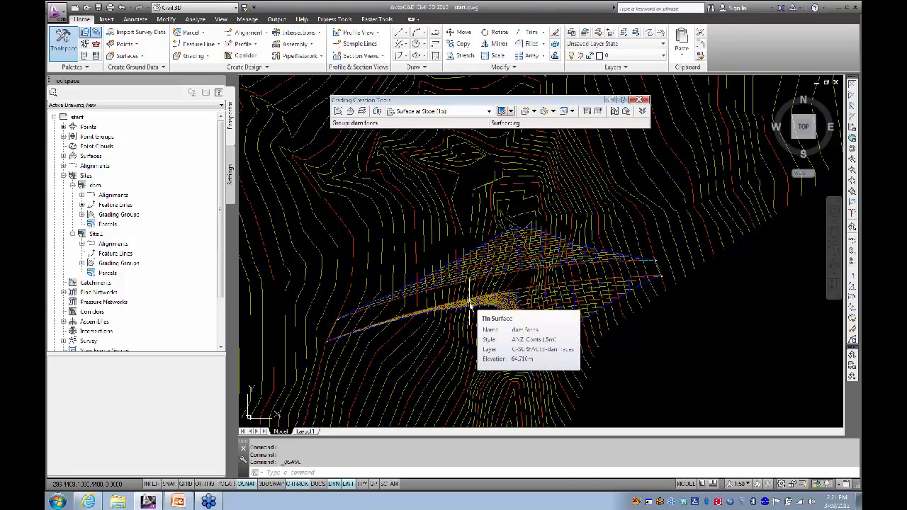
left_click(470, 305)
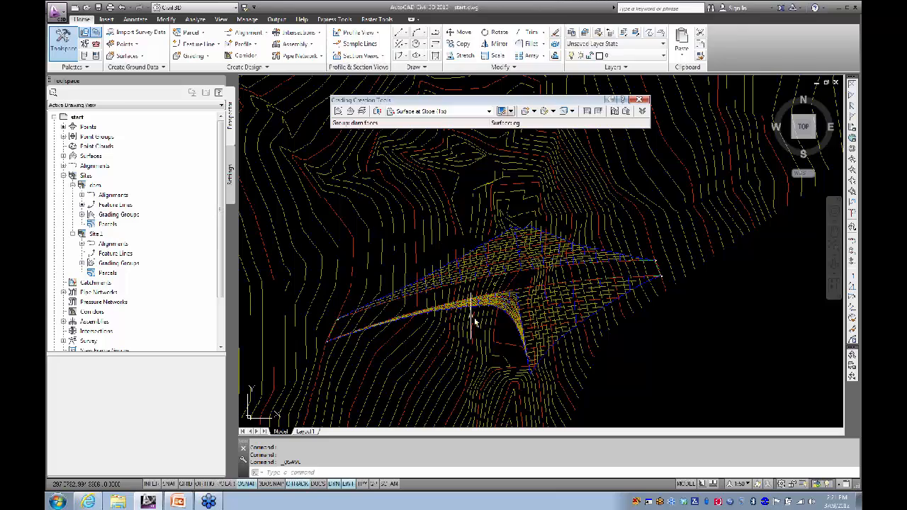
Step: Close the Grading Creation Tools toolbar and recentre the dam in the plan view
left_click(646, 100)
scroll(497, 206, "down", 5)
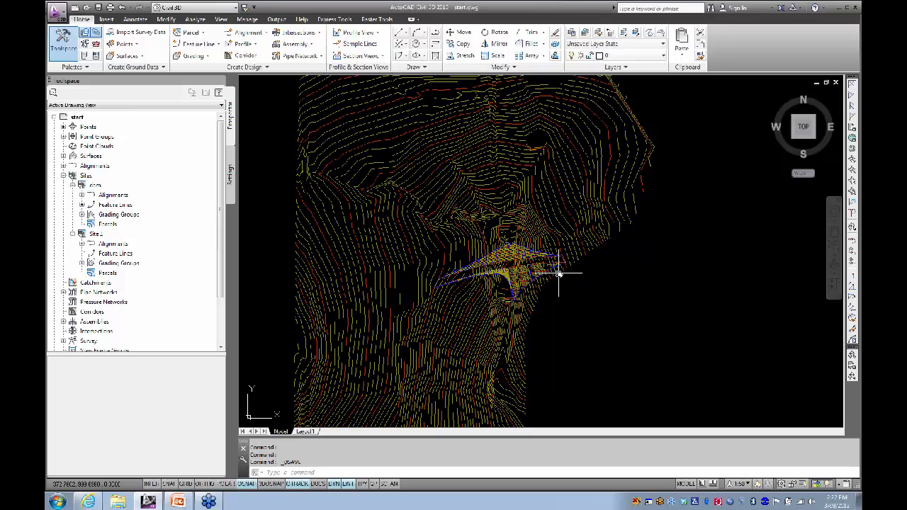
scroll(520, 275, "up", 2)
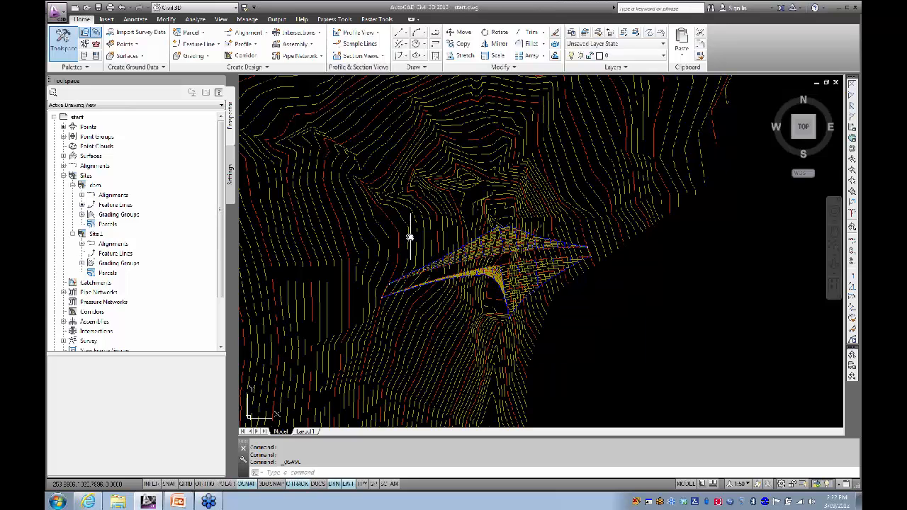
scroll(398, 224, "down", 3)
middle_click_drag(404, 224, 408, 226)
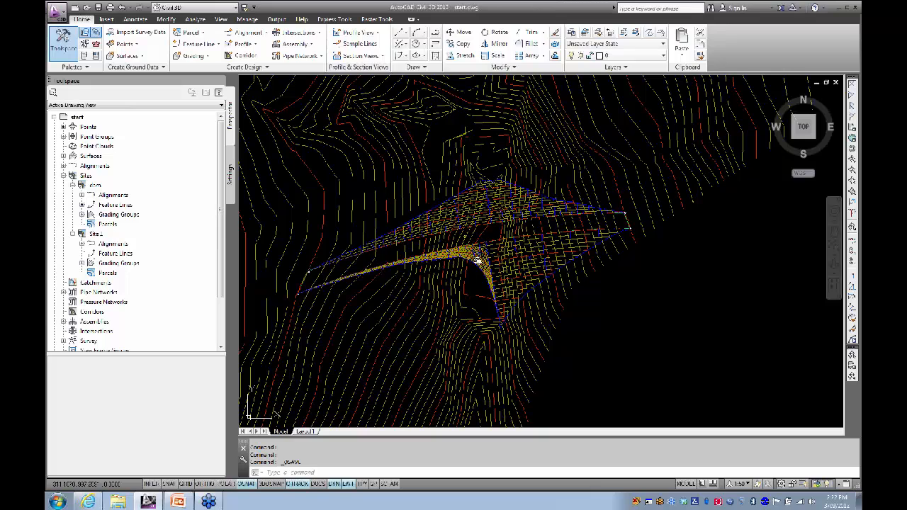
mouse_move(496, 261)
scroll(433, 237, "down", 2)
middle_click_drag(399, 222, 487, 236)
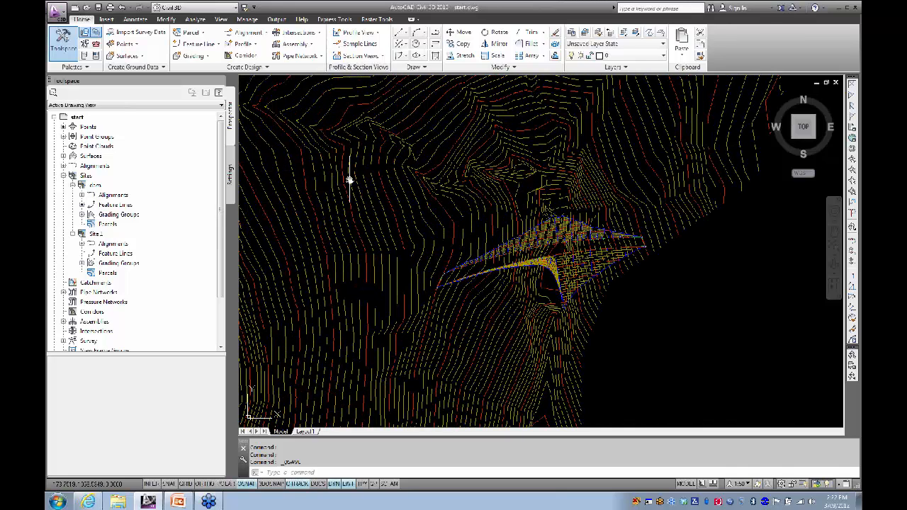
Step: Start a new TIN surface named 'combined' with the description 'EG + dam'
left_click(128, 56)
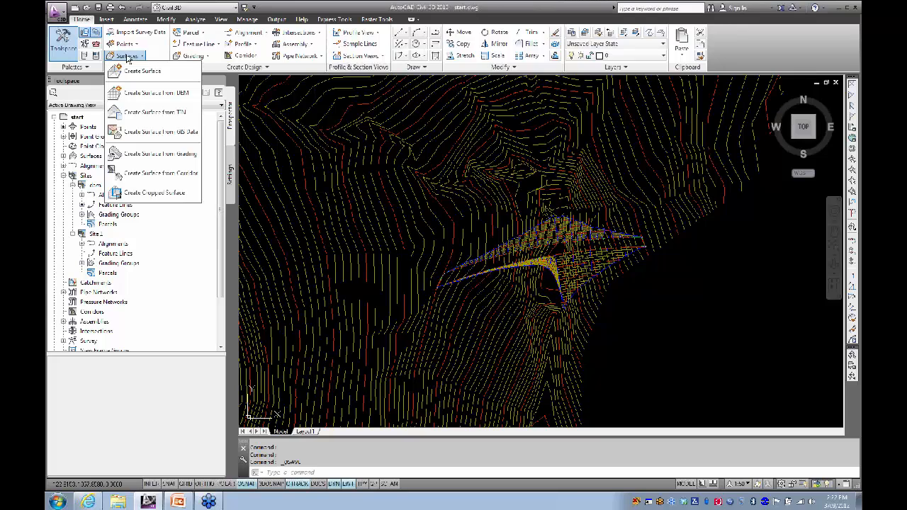
left_click(136, 71)
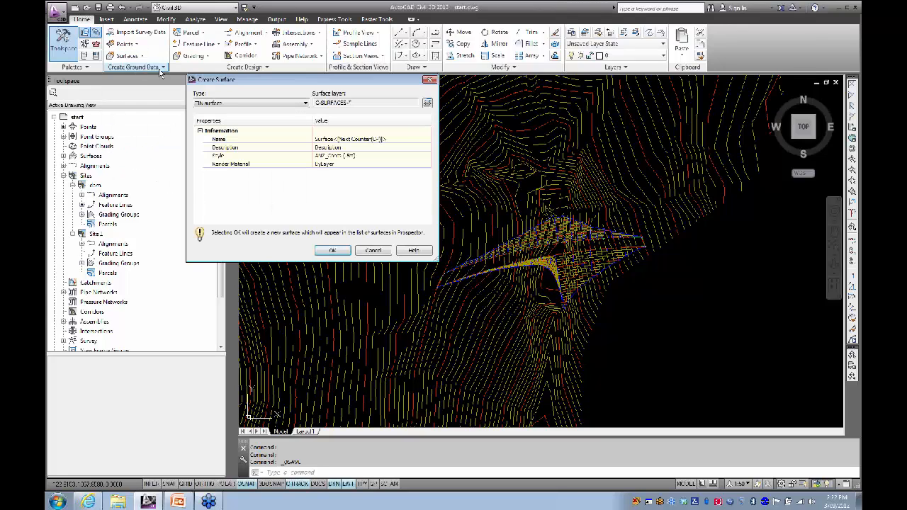
left_click(351, 140)
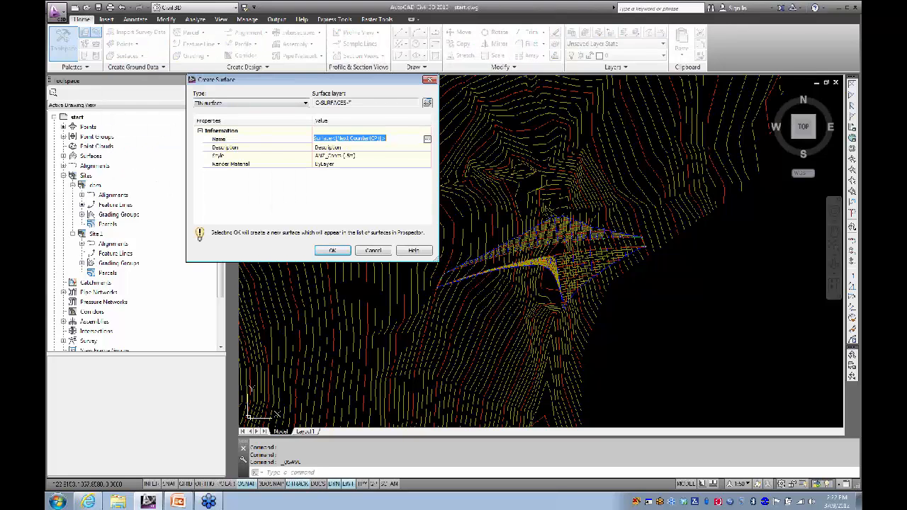
type("con")
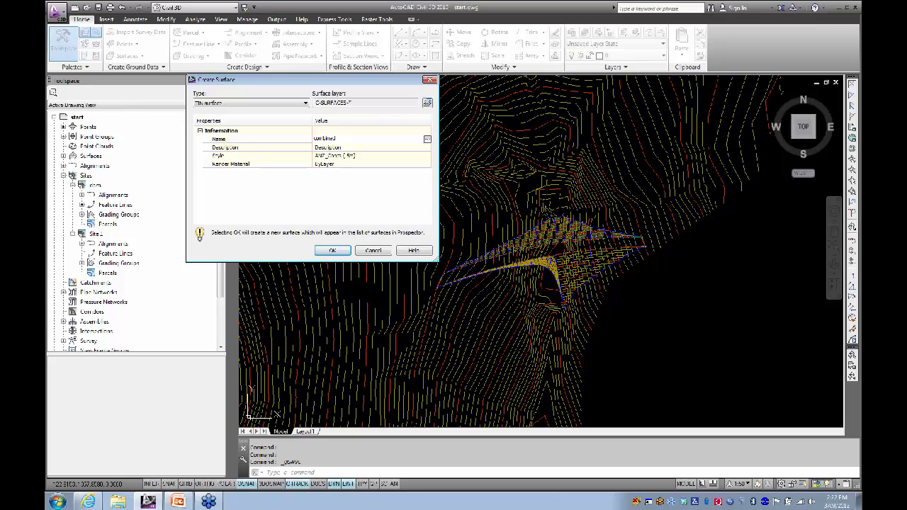
type("bined")
key("Return")
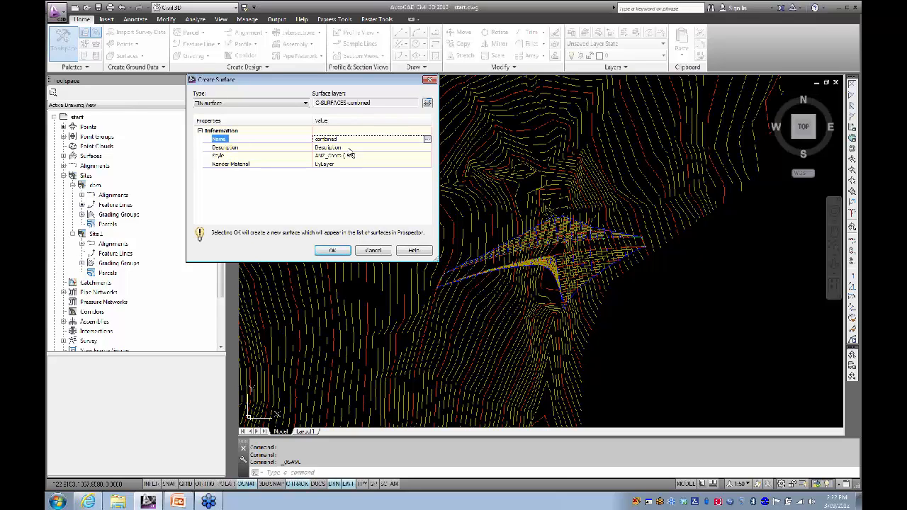
left_click(352, 147)
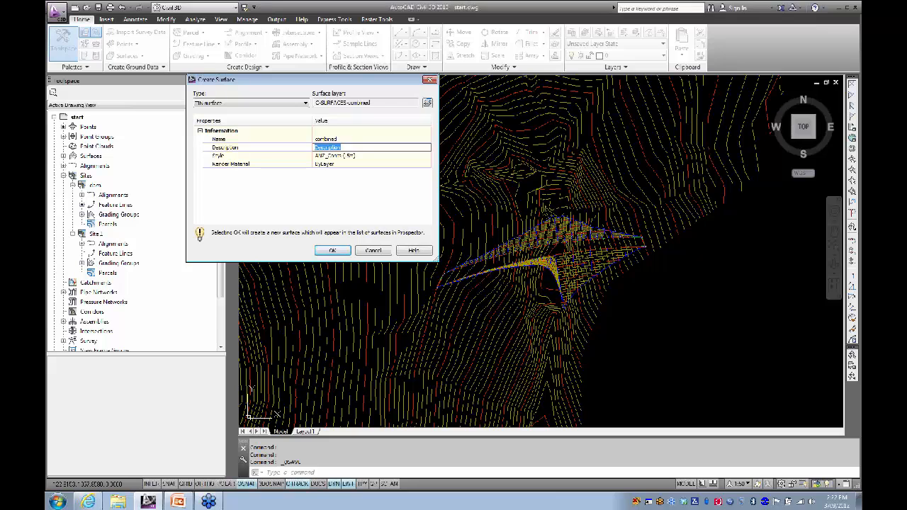
type("EG + dam")
key("Return")
Step: Give it the ANZ Triangulation (Cyan) style and create the surface
left_click(381, 157)
left_click(426, 157)
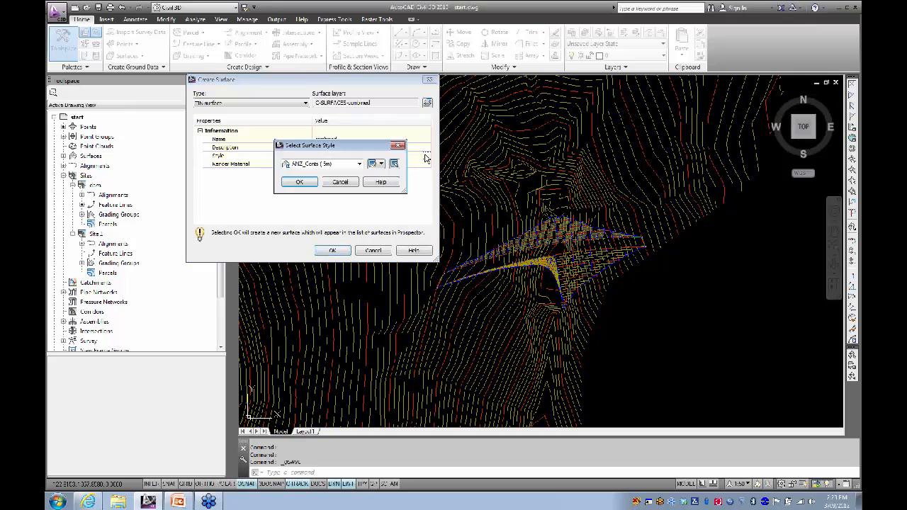
left_click(359, 165)
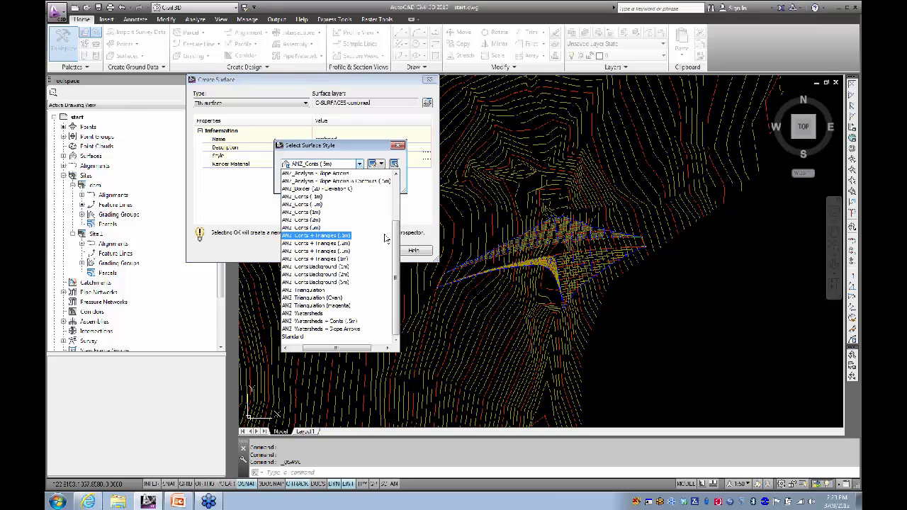
left_click(316, 236)
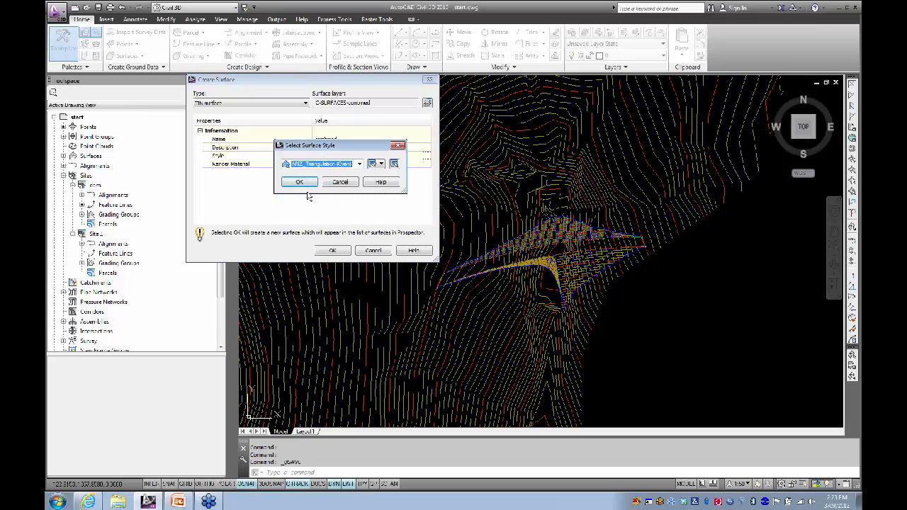
left_click(304, 182)
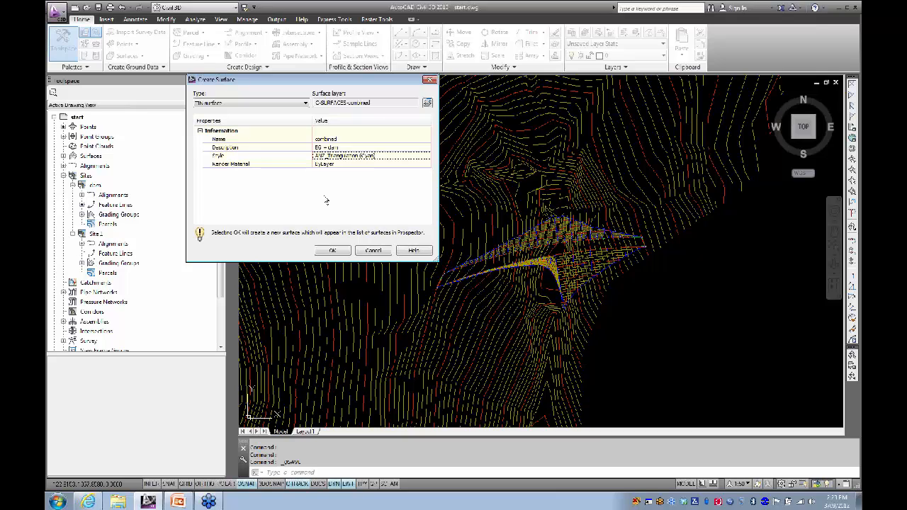
left_click(332, 252)
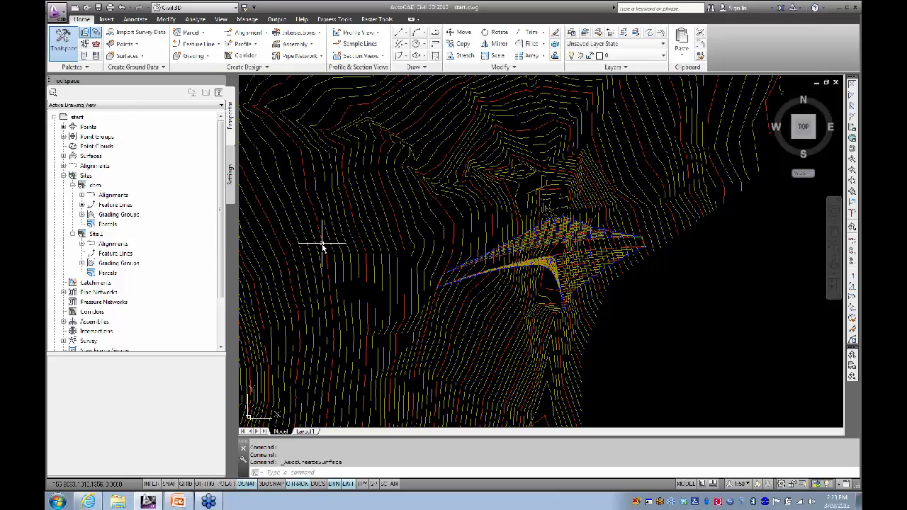
Step: Expand Surfaces > combined > Definition in Prospector and bring up the Edits context menu
left_click(64, 176)
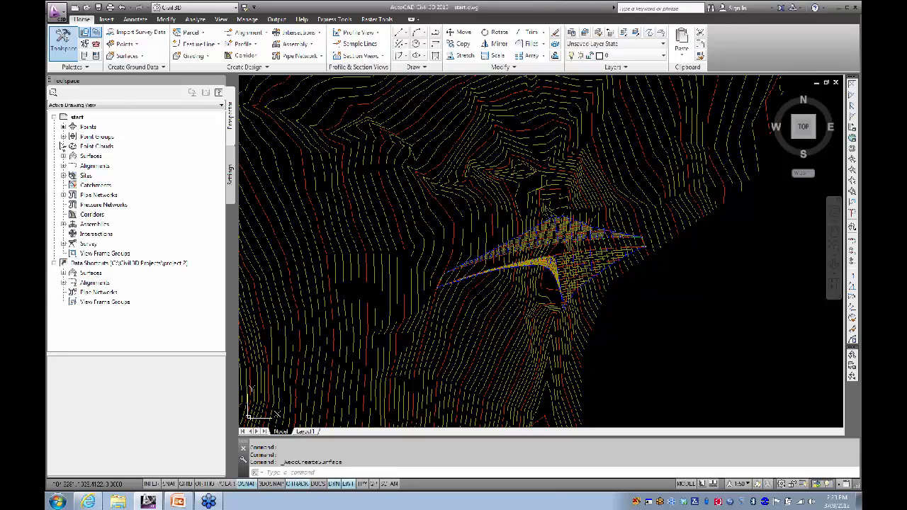
left_click(64, 156)
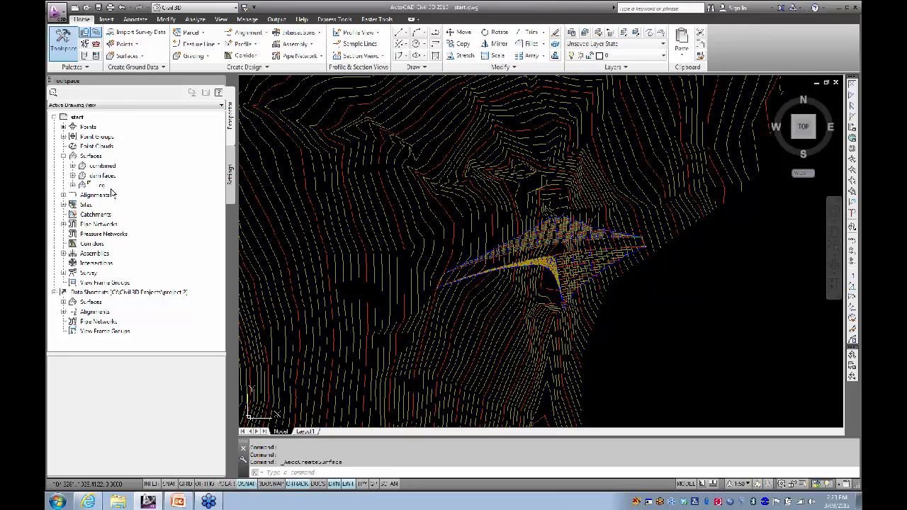
left_click(73, 166)
left_click(82, 196)
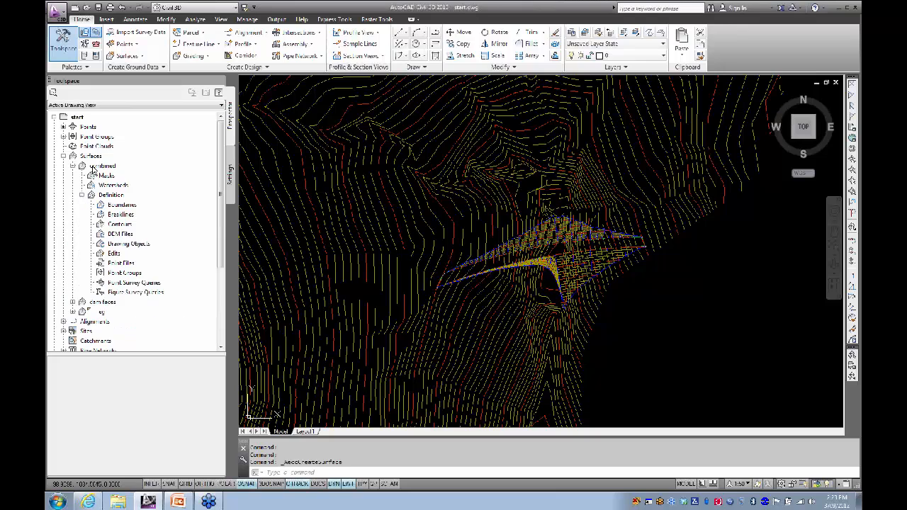
right_click(115, 253)
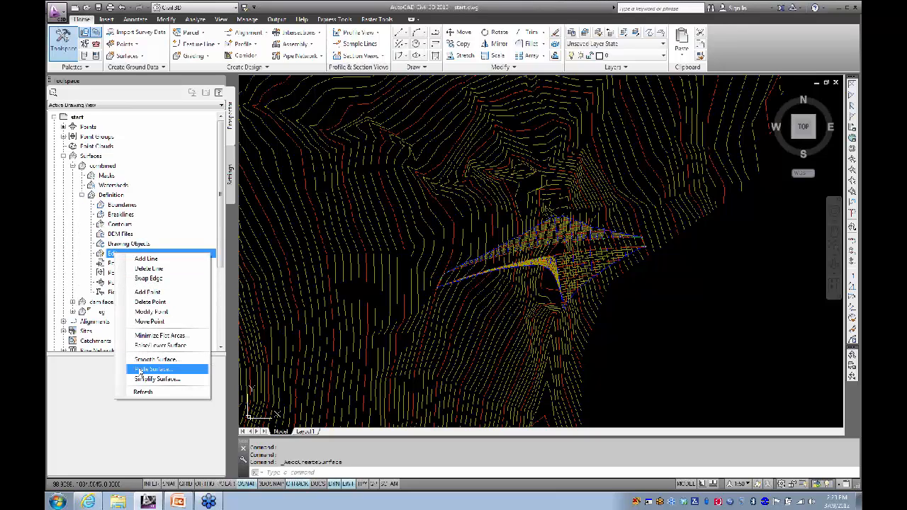
Step: Paste the eg surface into the combined surface's edits
left_click(142, 369)
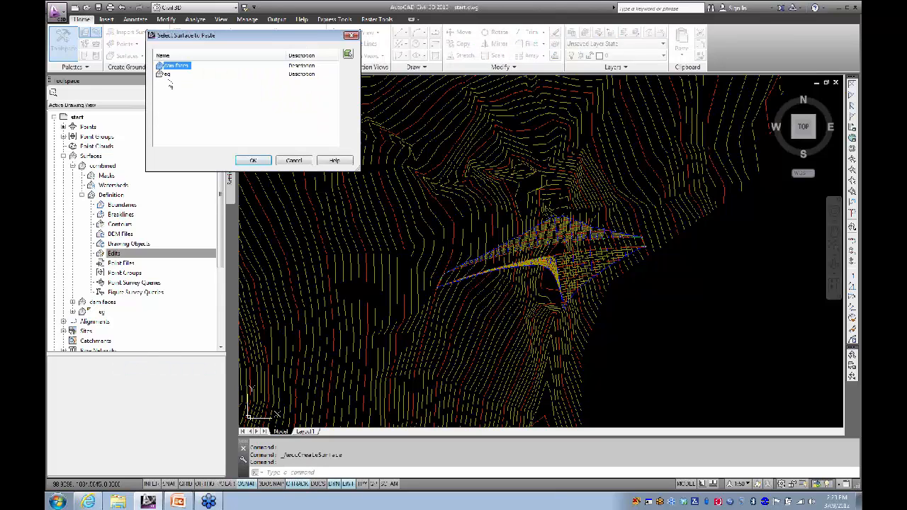
left_click(167, 74)
left_click(253, 160)
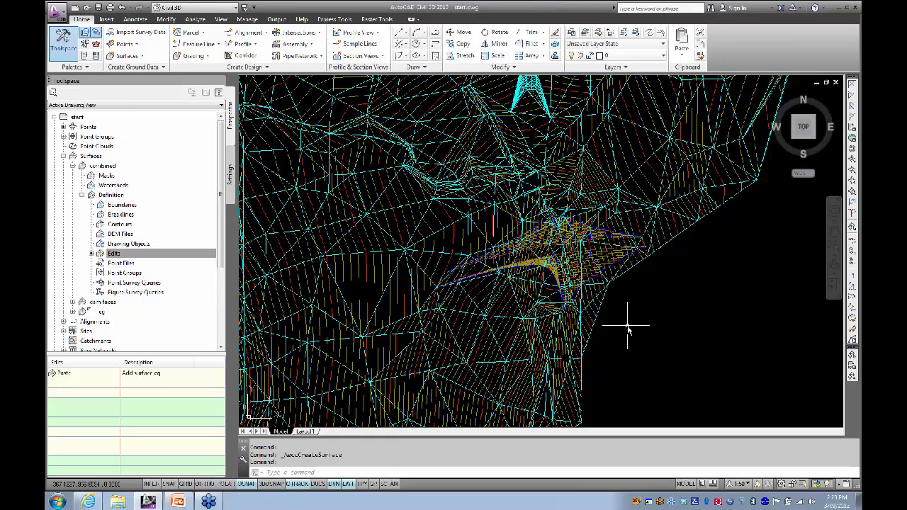
Step: Paste the dam faces surface into combined too, then select combined in the drawing
left_click(113, 253)
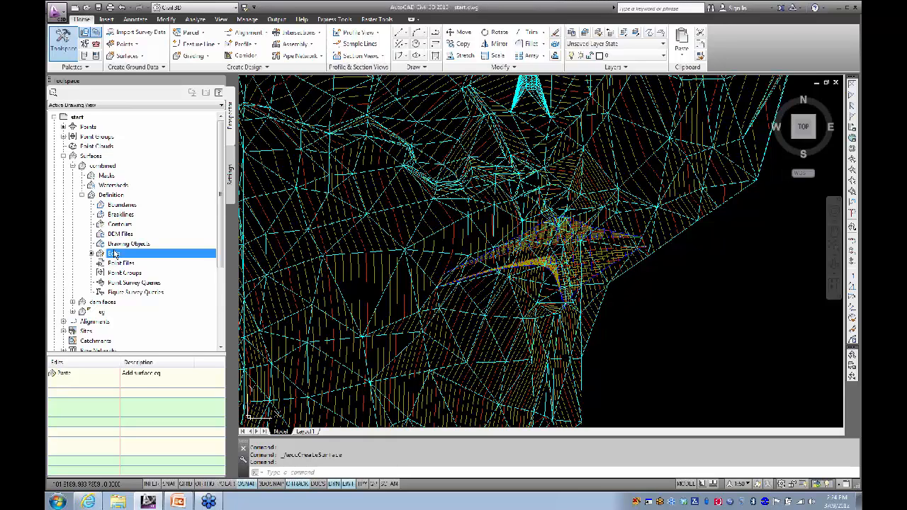
right_click(113, 255)
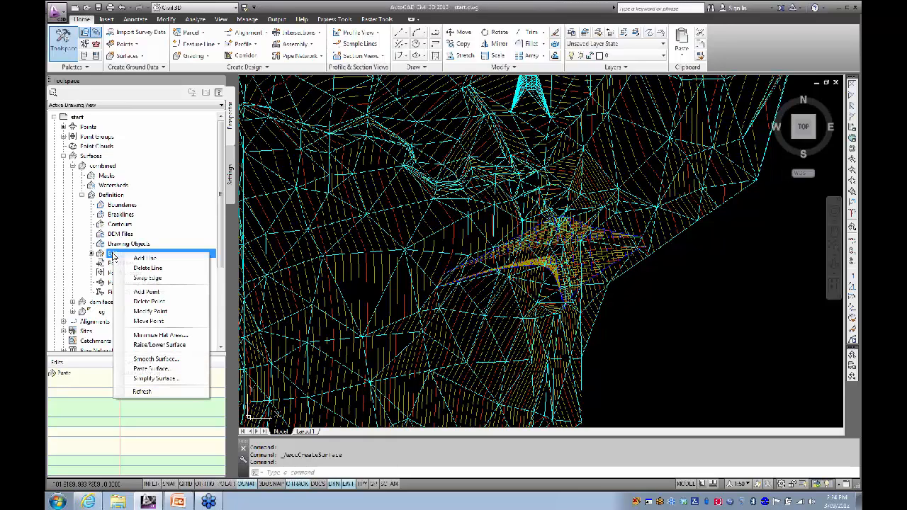
left_click(149, 369)
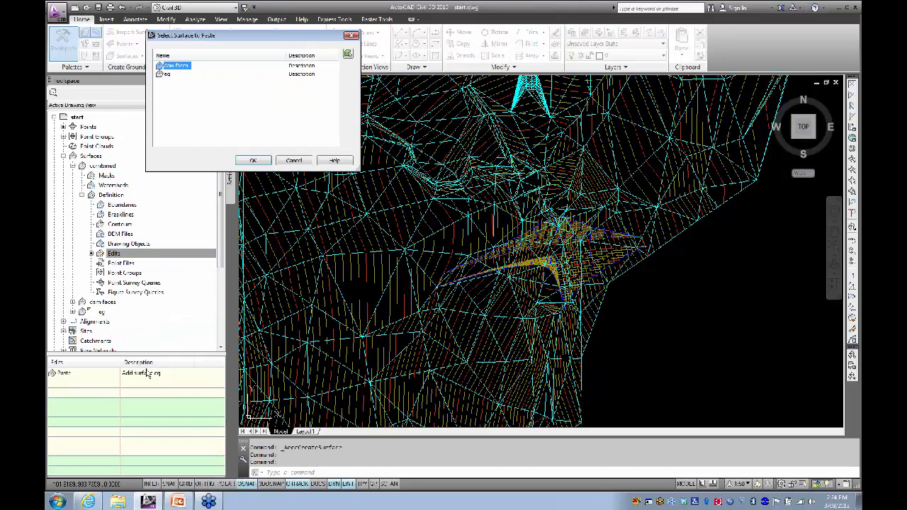
left_click(257, 161)
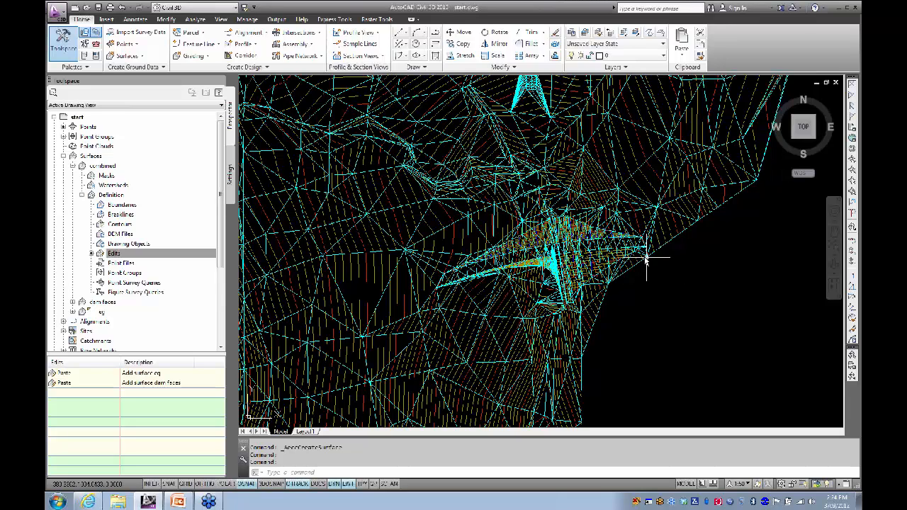
left_click(650, 210)
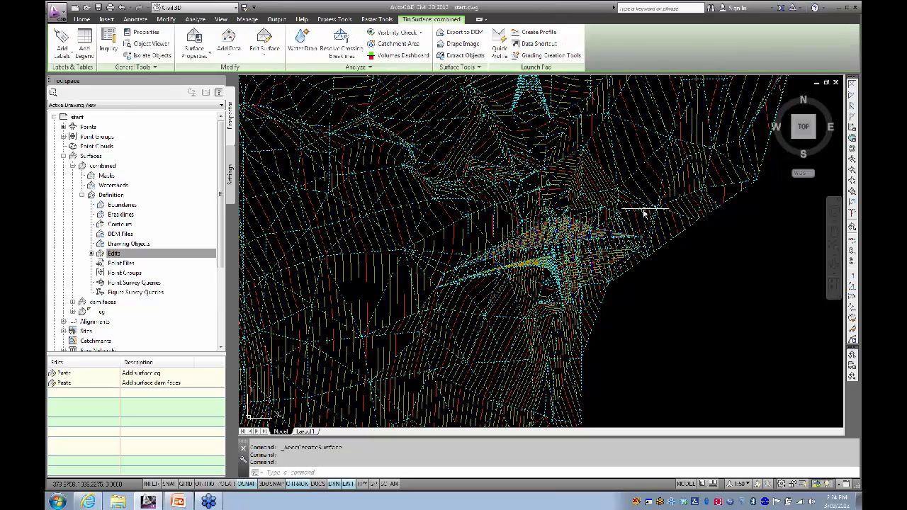
right_click(383, 262)
left_click(412, 396)
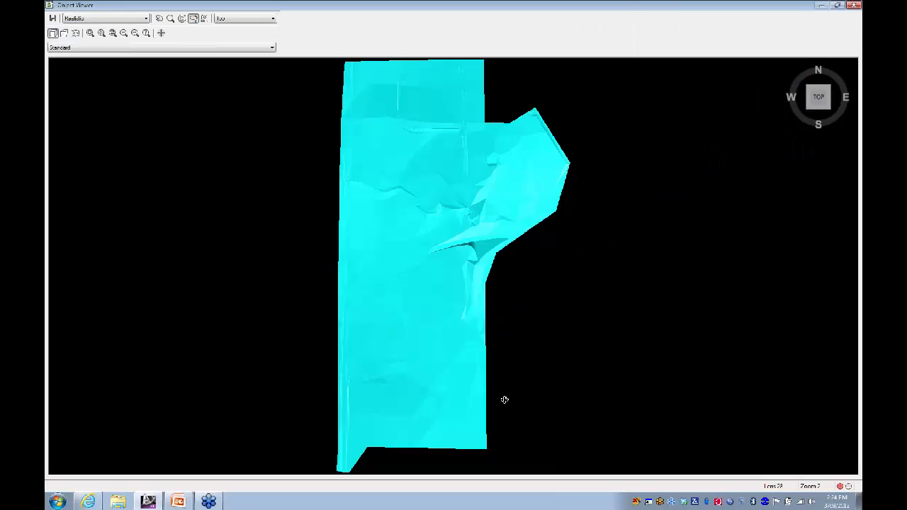
left_click_drag(504, 397, 393, 258)
left_click_drag(499, 288, 479, 273)
scroll(479, 273, "up", 5)
left_click_drag(419, 330, 544, 301)
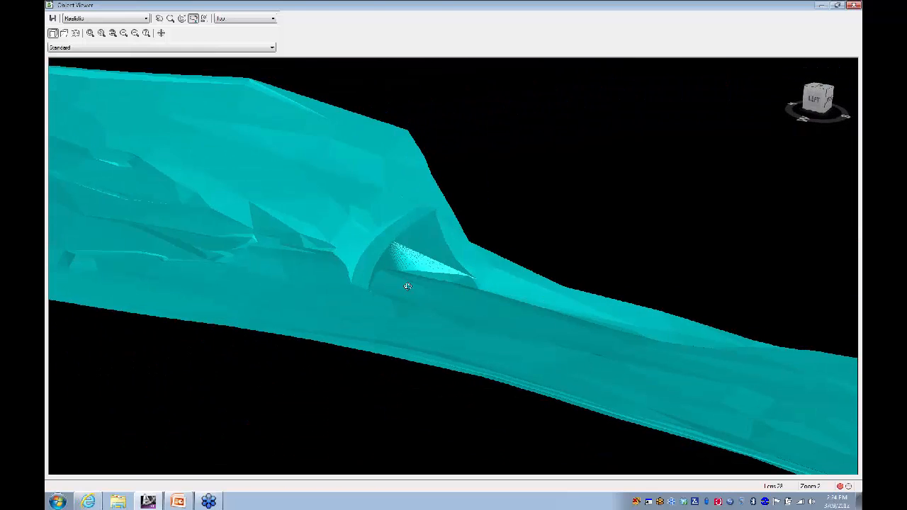
scroll(407, 285, "up", 5)
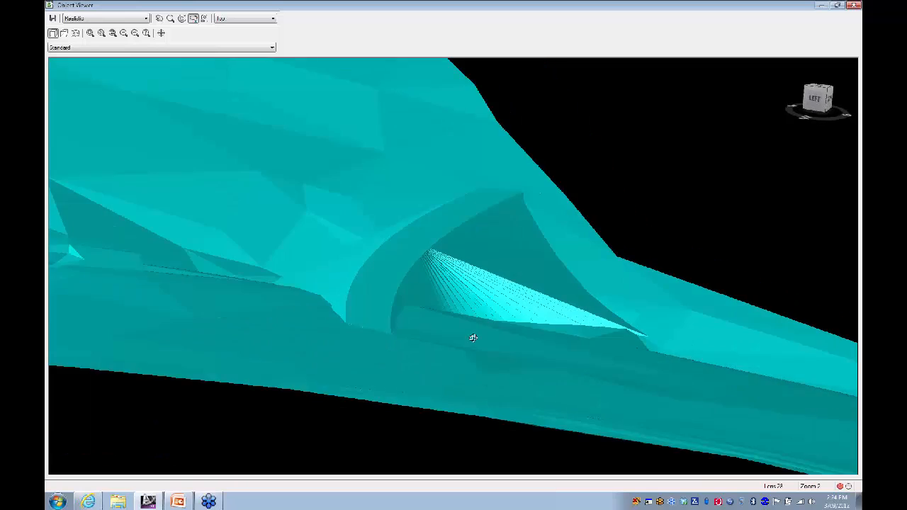
left_click_drag(474, 338, 602, 314)
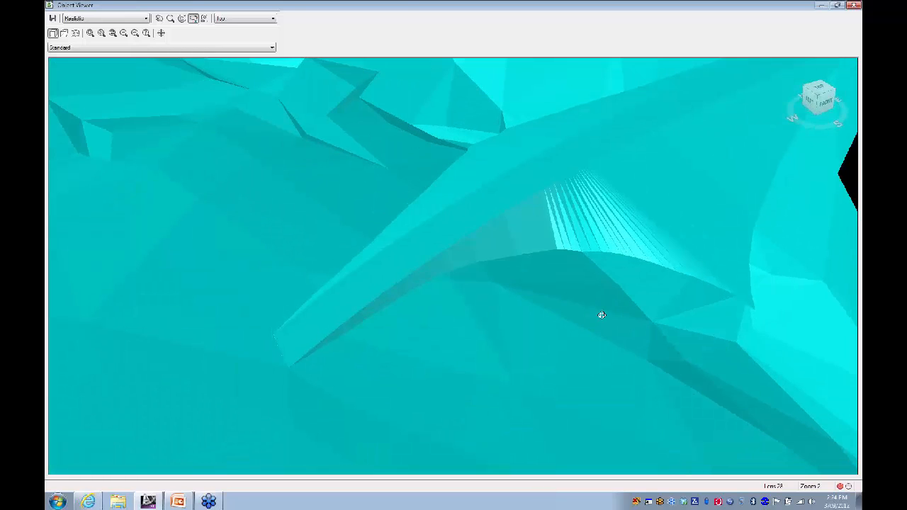
left_click(855, 6)
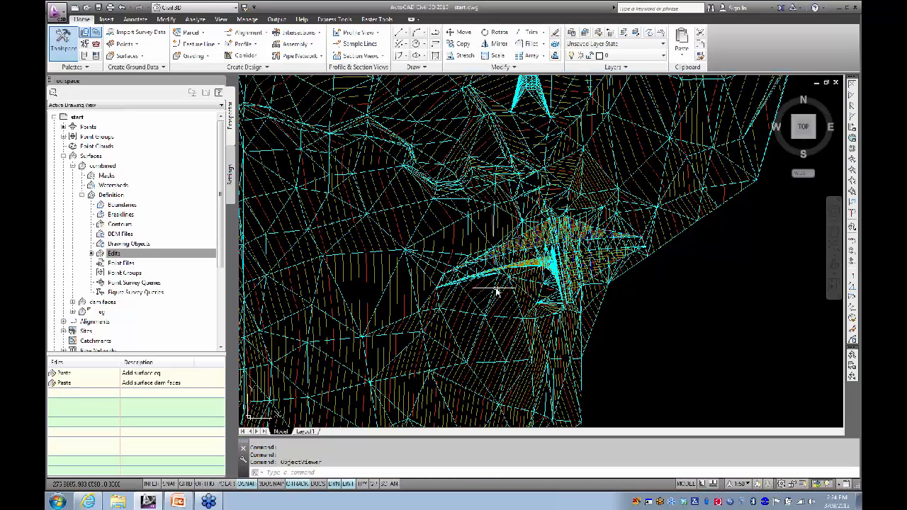
Step: Set the combined surface to Rebuild - Automatic and collapse its branch in Prospector
scroll(551, 263, "up", 3)
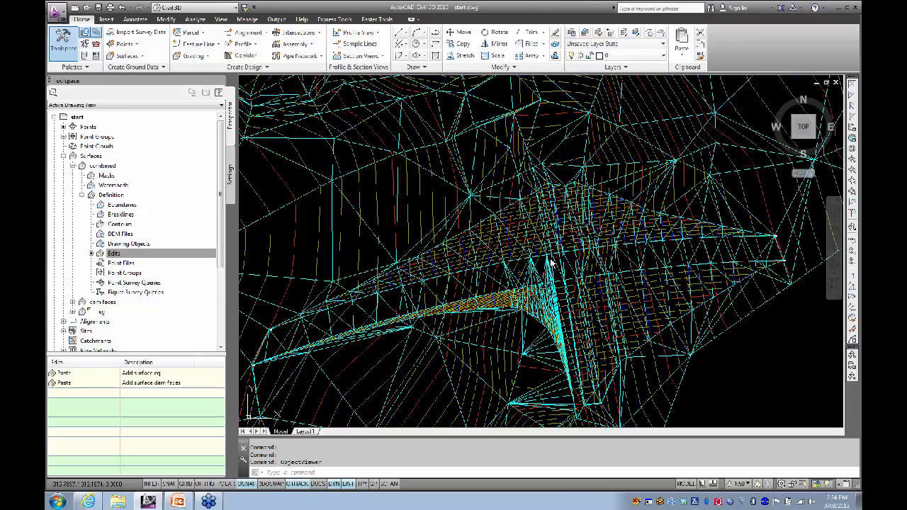
scroll(539, 241, "up", 5)
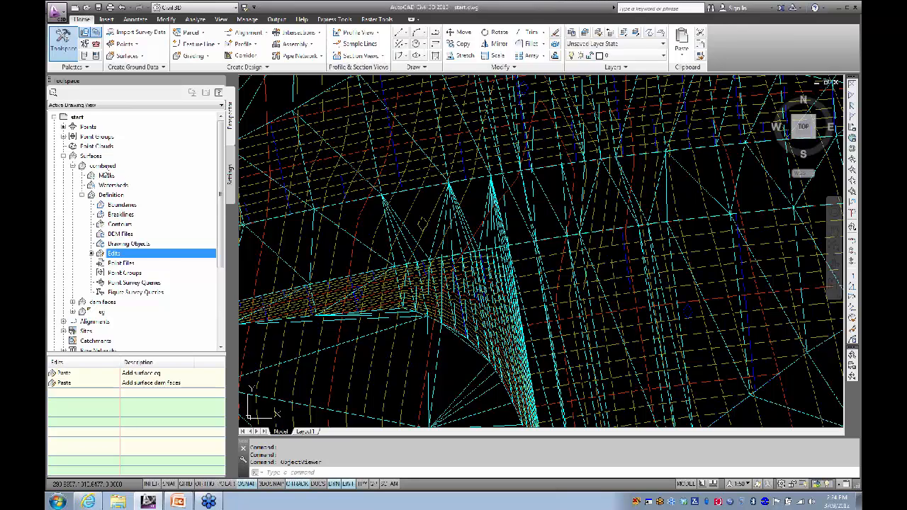
right_click(104, 167)
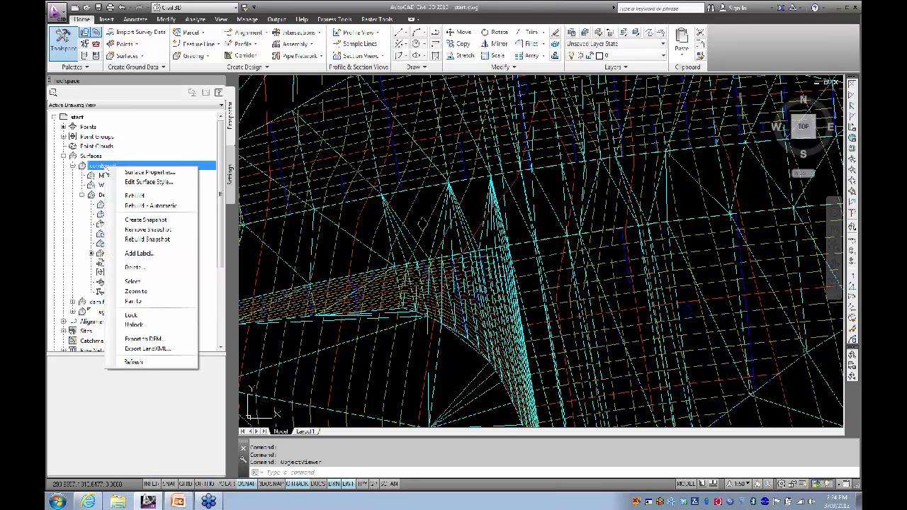
left_click(138, 206)
left_click(73, 166)
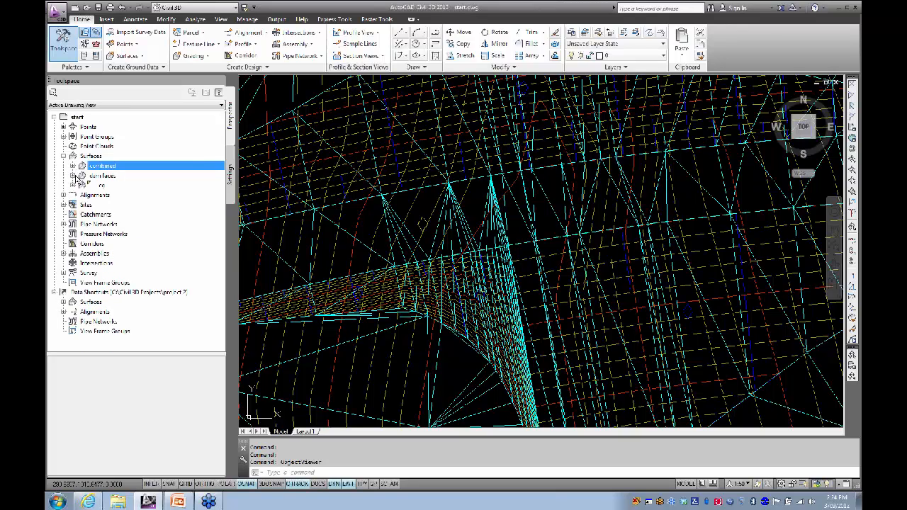
Step: Check the dam faces surface's menu without acting, then select the combined surface in the drawing
right_click(102, 176)
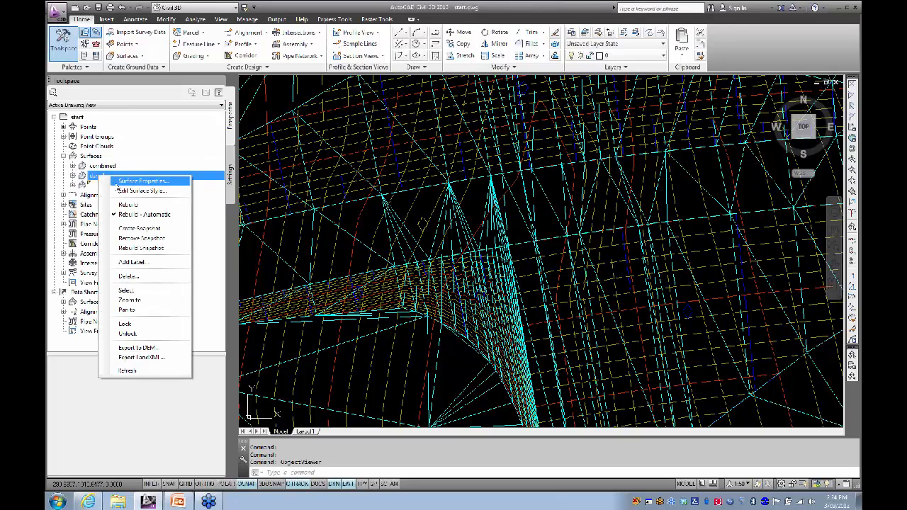
left_click(208, 178)
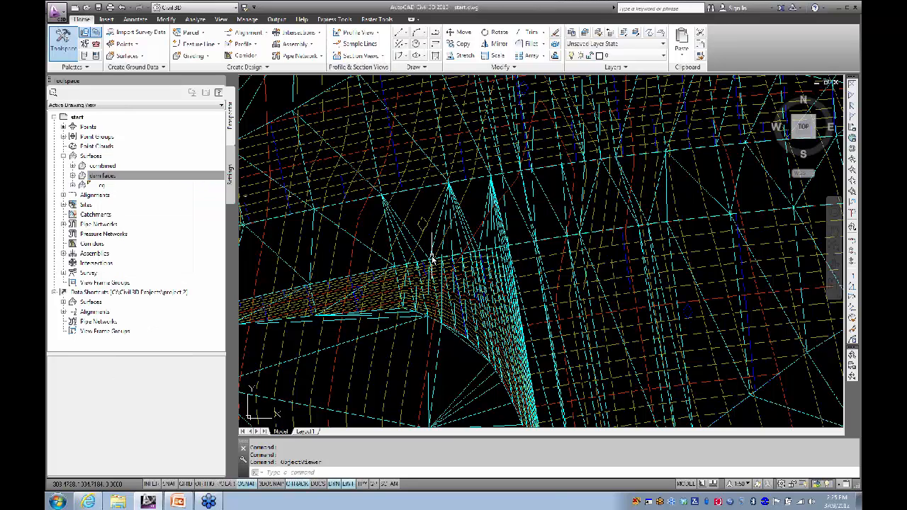
left_click(470, 214)
Step: Send the combined surface to the back of the display order
right_click(470, 212)
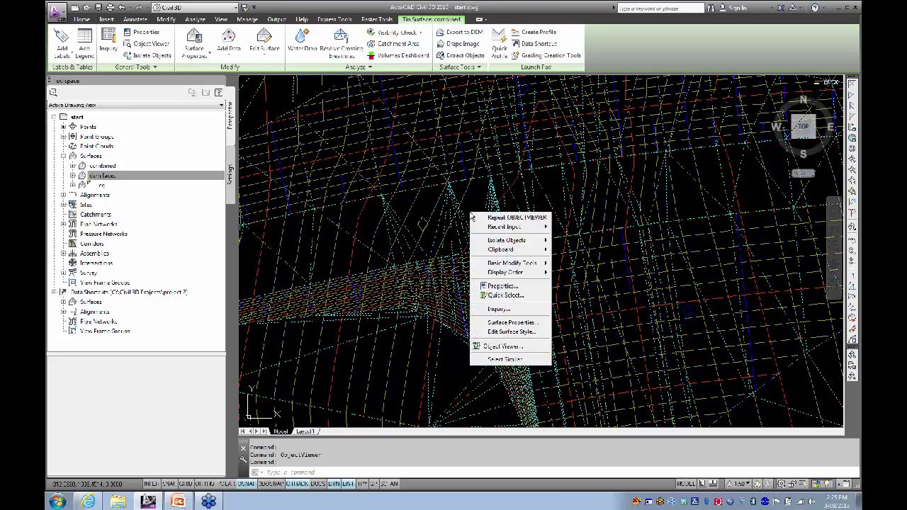
mouse_move(504, 273)
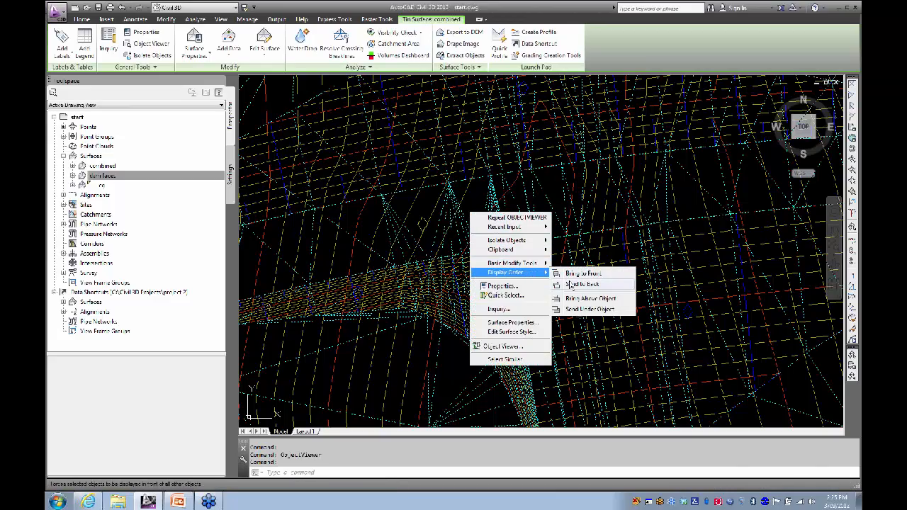
left_click(571, 284)
Step: Start stretching a dam feature-line vertex, then cancel it so the line stays unchanged
scroll(439, 248, "up", 3)
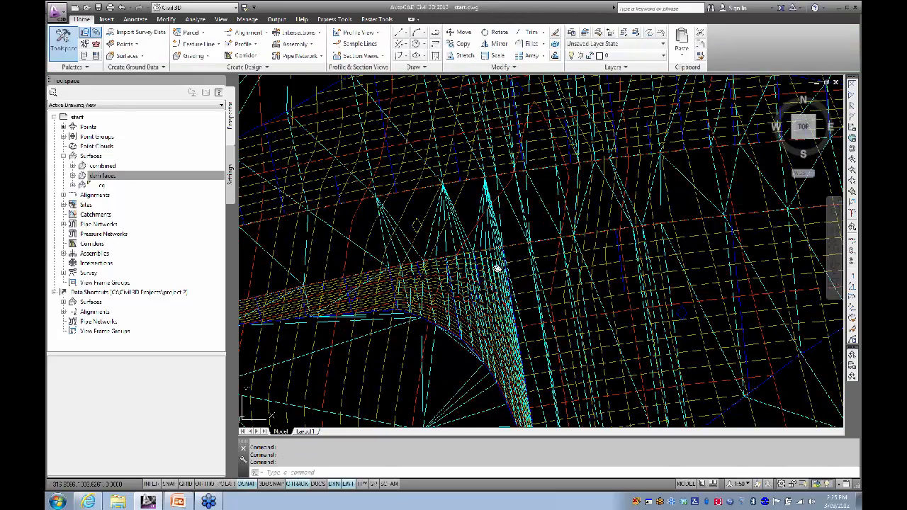
middle_click_drag(383, 224, 415, 138)
scroll(429, 191, "up", 5)
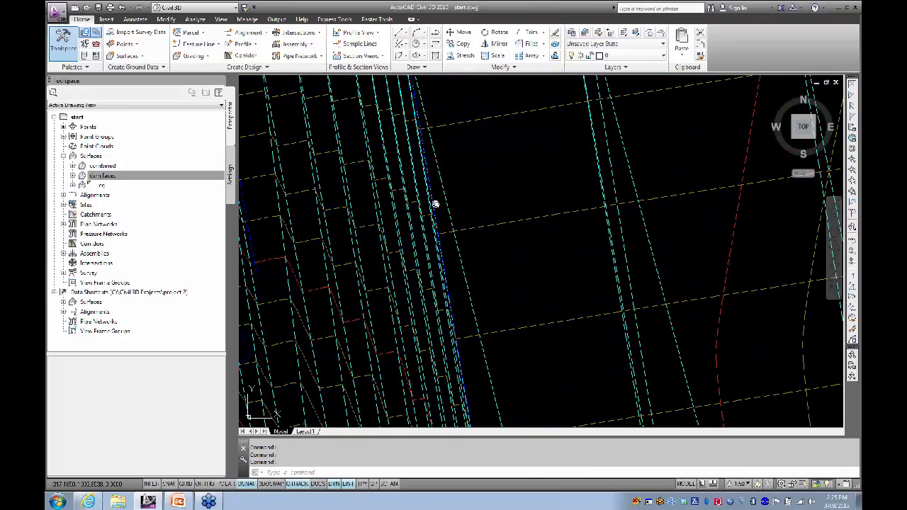
left_click(430, 181)
scroll(434, 206, "down", 3)
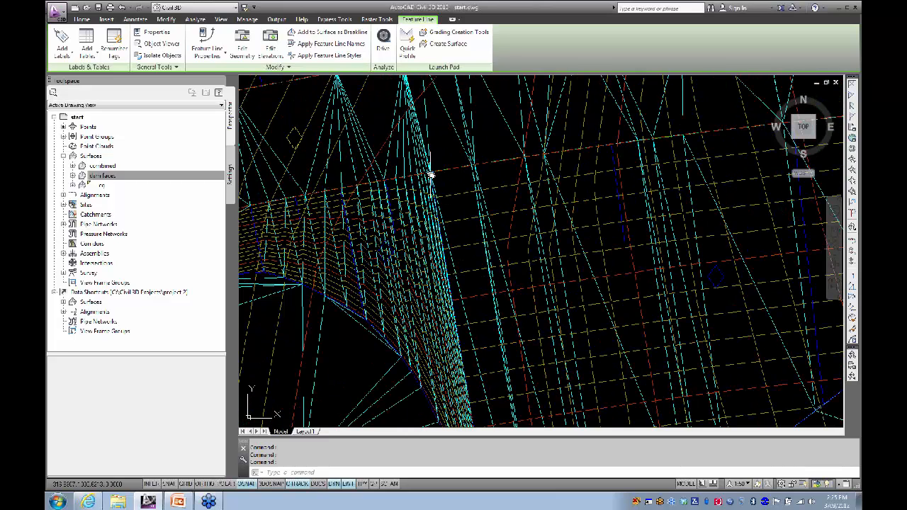
left_click(431, 172)
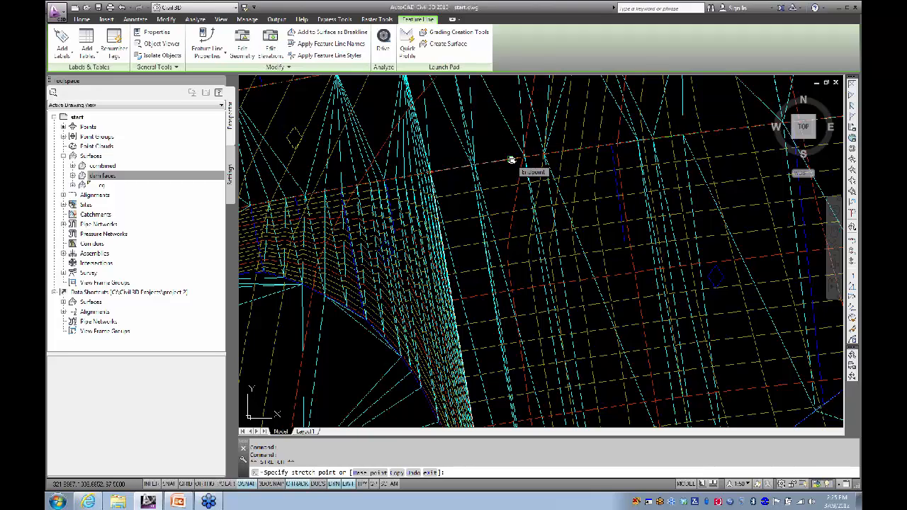
left_click(511, 160)
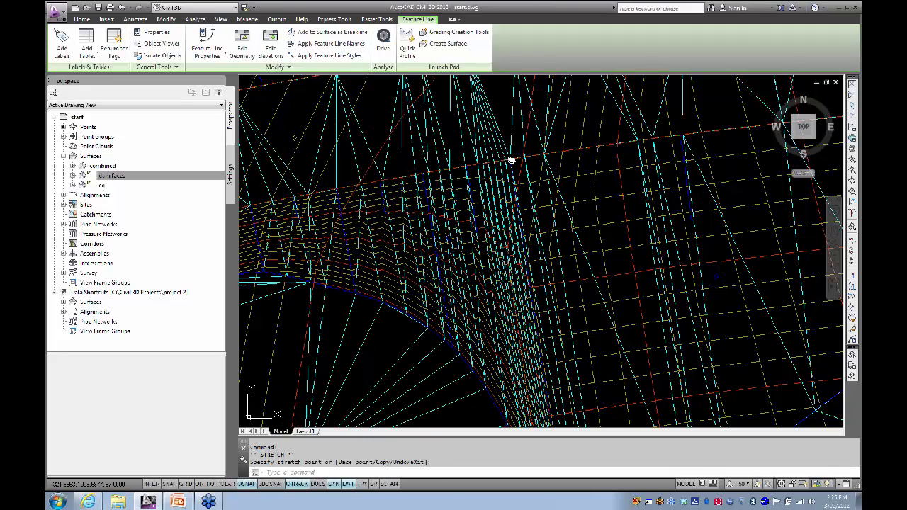
scroll(494, 225, "down", 4)
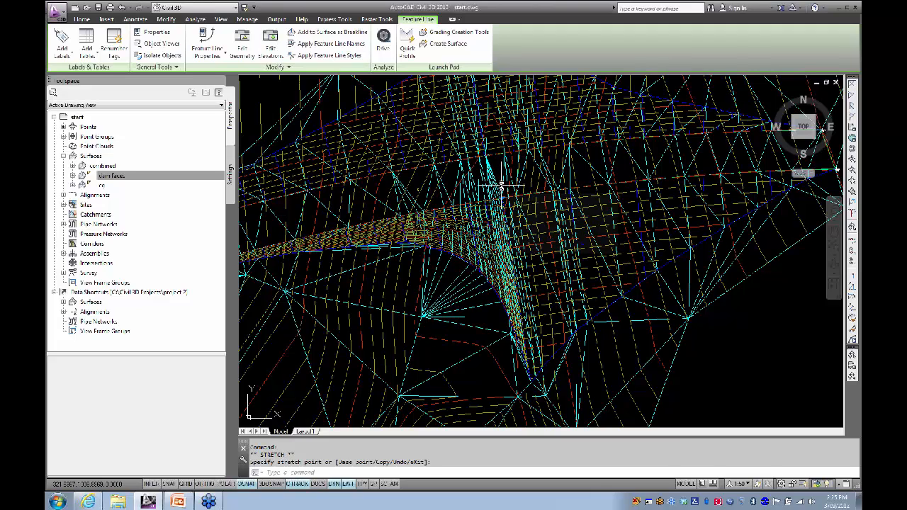
mouse_move(501, 186)
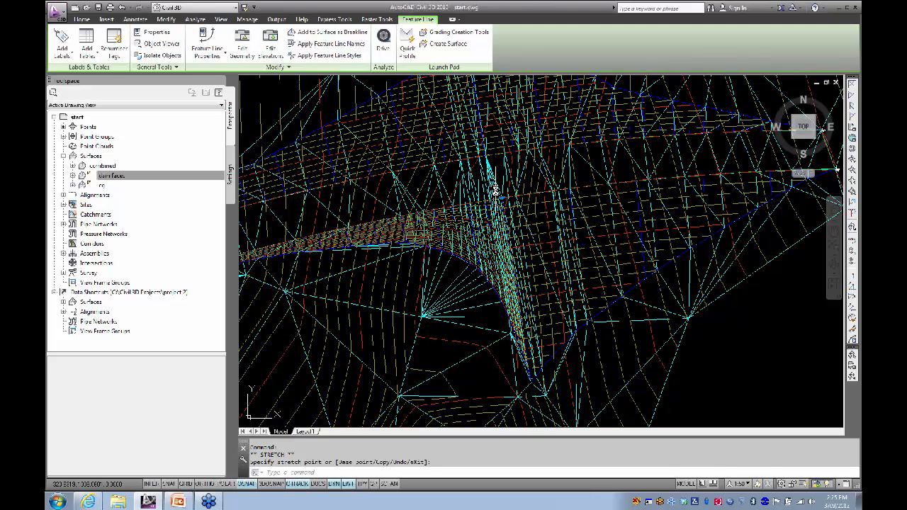
middle_click_drag(468, 191, 468, 205)
scroll(468, 207, "down", 3)
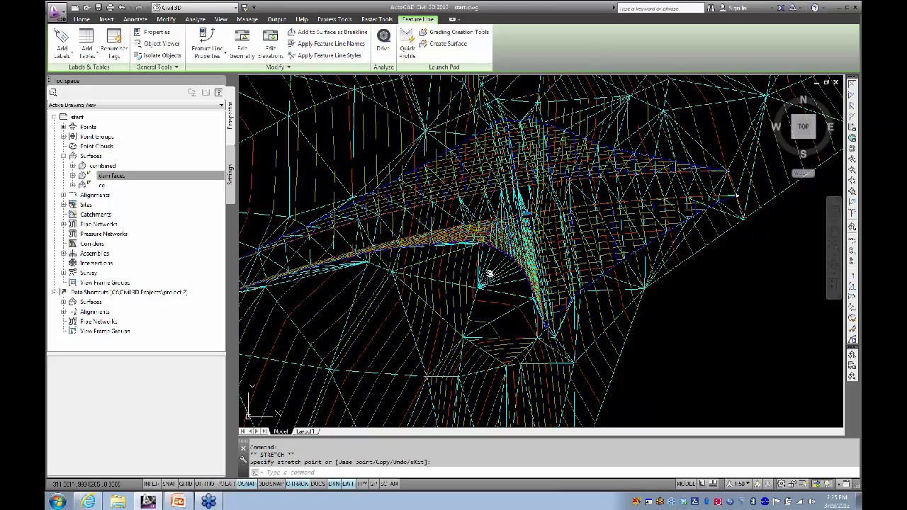
mouse_move(488, 275)
middle_mouse_down()
mouse_move(503, 243)
mouse_move(494, 259)
middle_mouse_up()
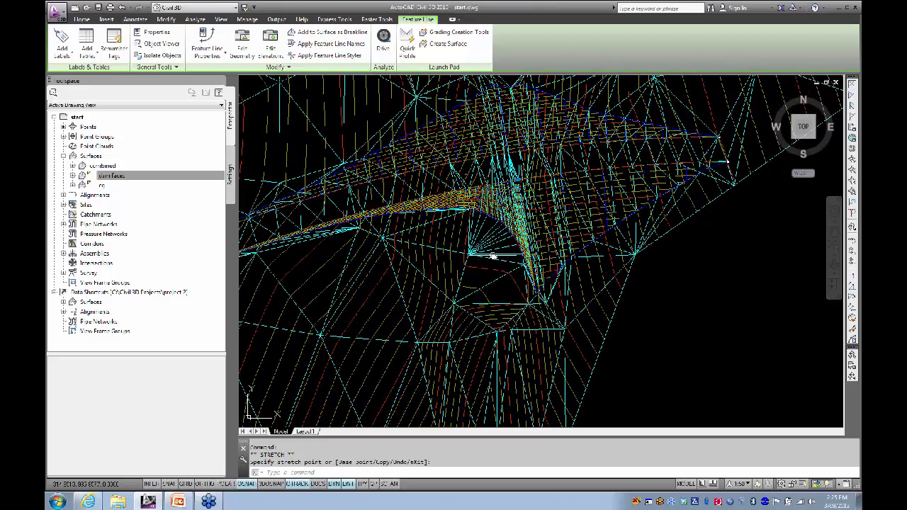
key("Escape")
middle_click_drag(491, 254, 479, 264)
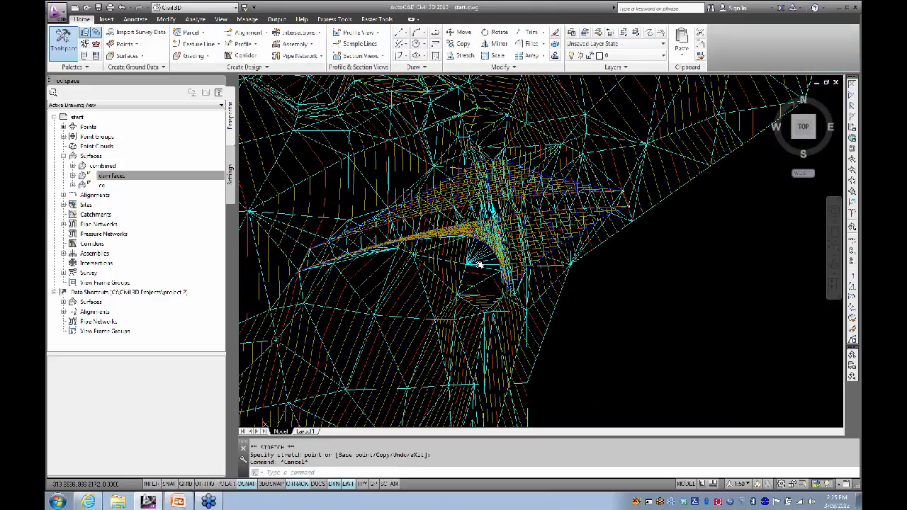
Step: Switch the combined surface's style from ANZ_Triangulation (Cyan) to ANZ_Triangulation in Surface Properties
left_click(618, 155)
right_click(618, 158)
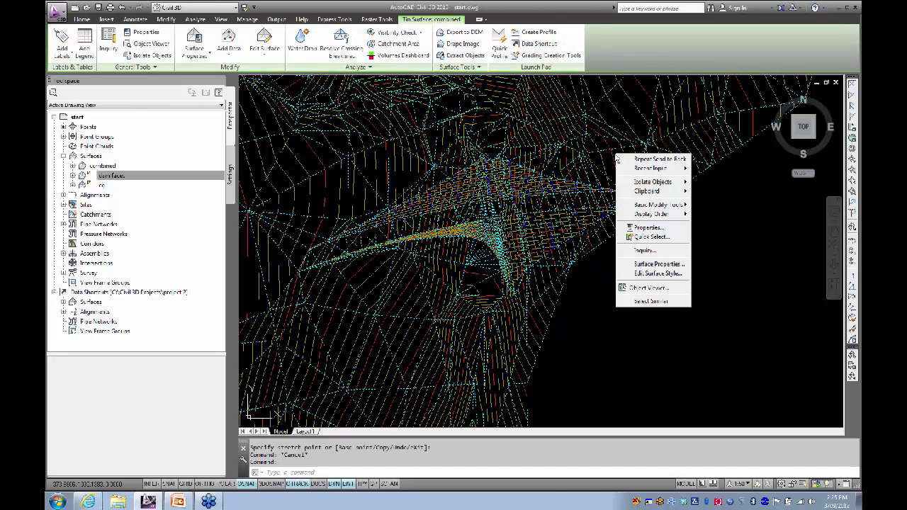
left_click(640, 264)
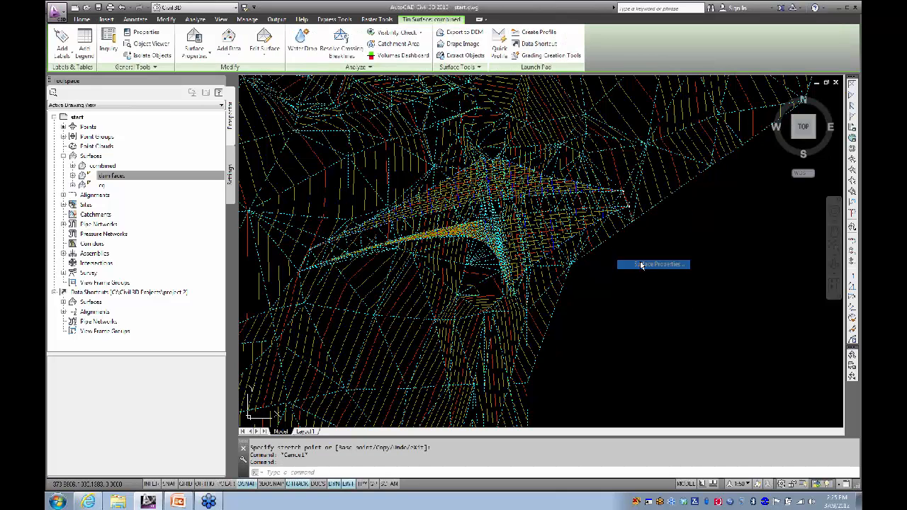
left_click(374, 194)
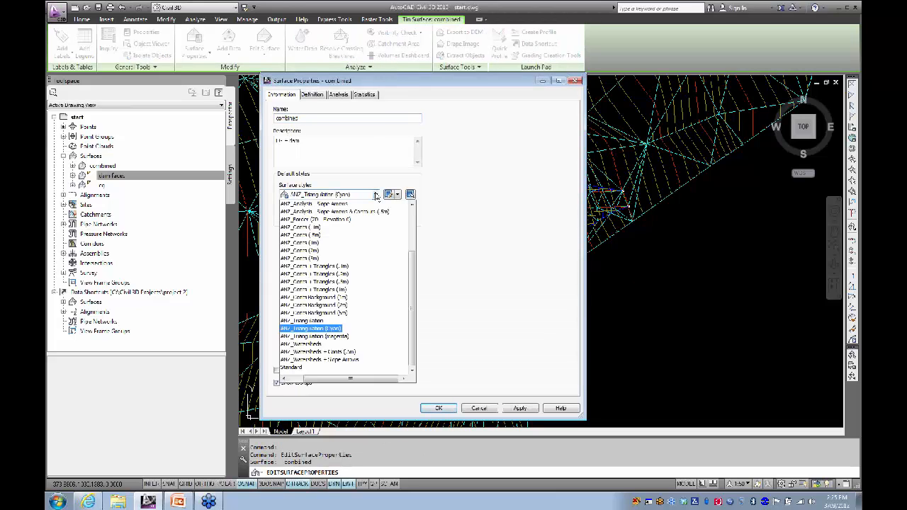
left_click(333, 328)
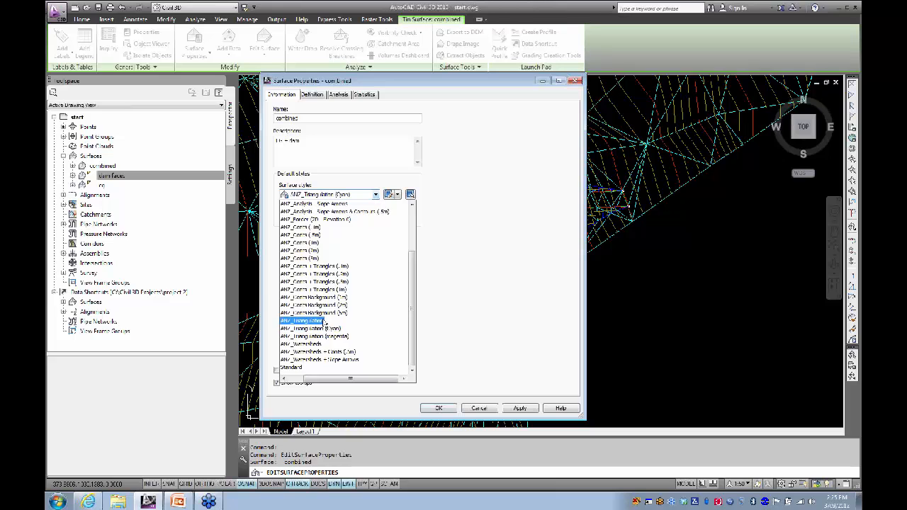
left_click(314, 321)
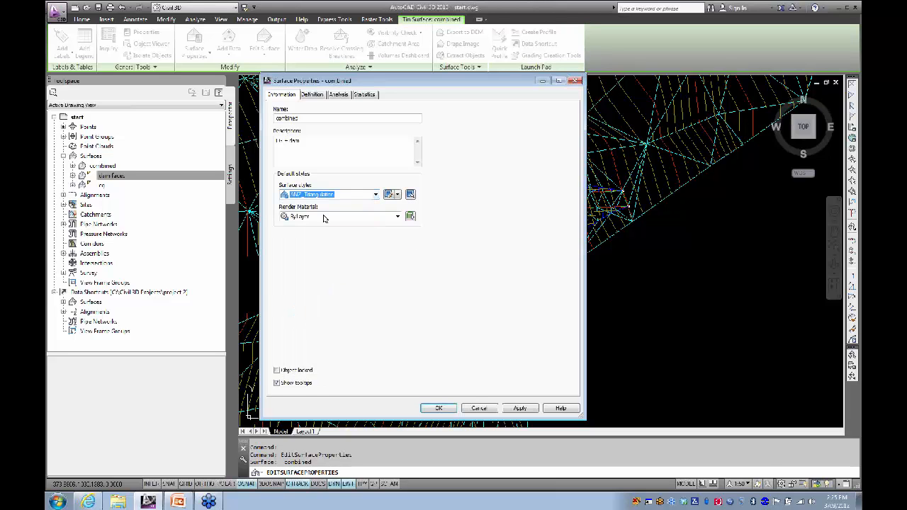
left_click(434, 408)
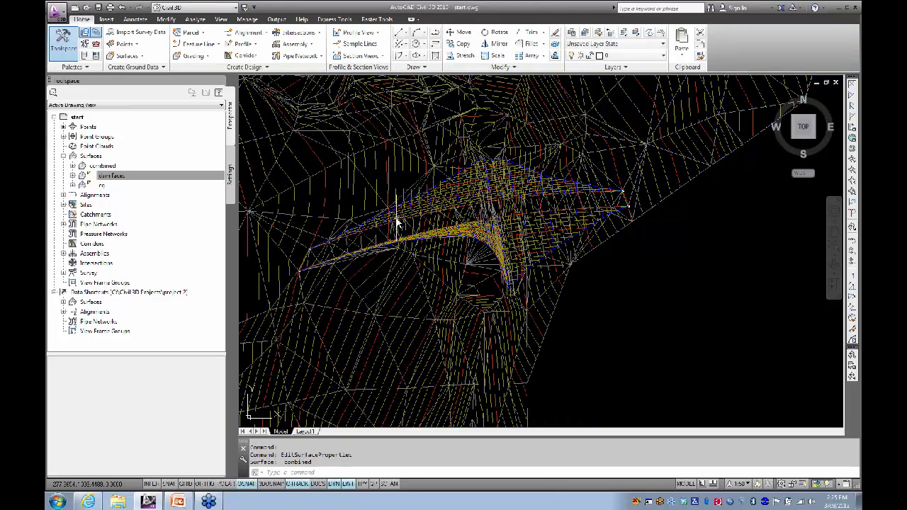
mouse_move(410, 231)
middle_mouse_down()
mouse_move(458, 241)
mouse_move(452, 237)
mouse_move(454, 257)
mouse_move(444, 267)
middle_mouse_up()
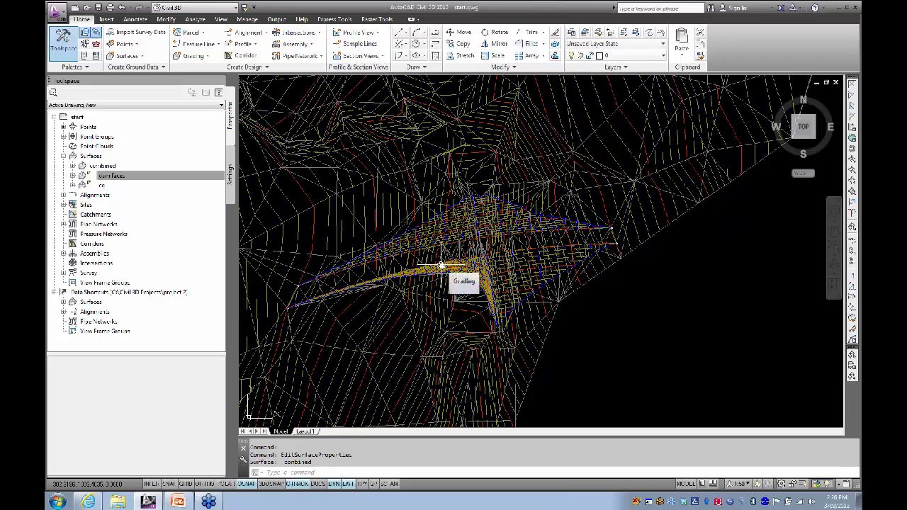
middle_click_drag(385, 239, 455, 241)
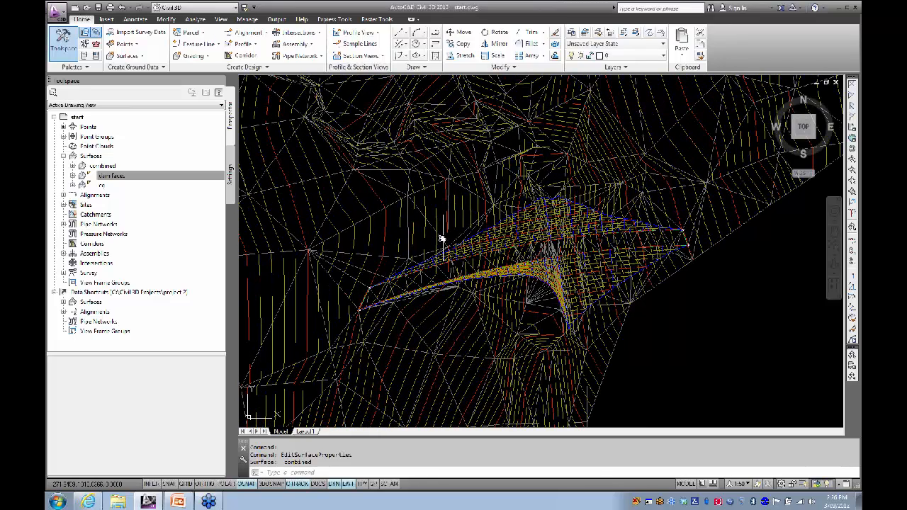
mouse_move(440, 238)
scroll(494, 256, "up", 5)
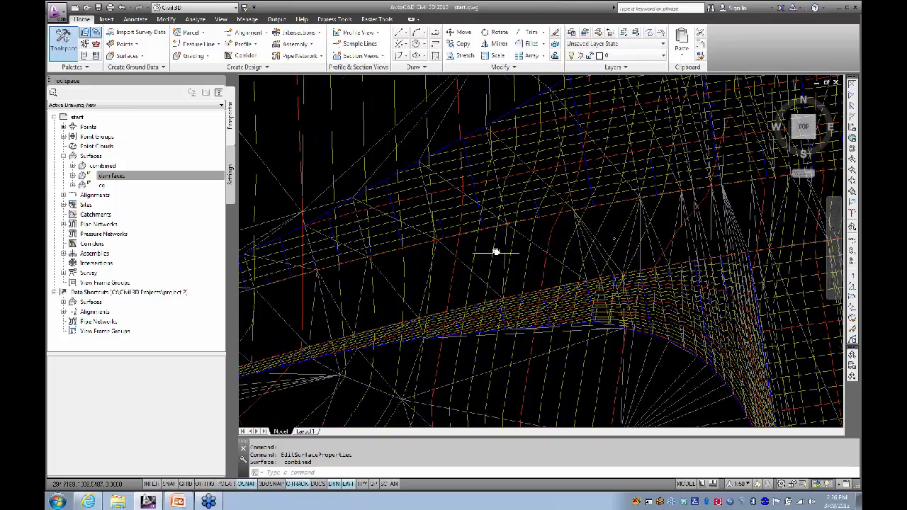
middle_click_drag(496, 251, 447, 258)
scroll(447, 258, "up", 3)
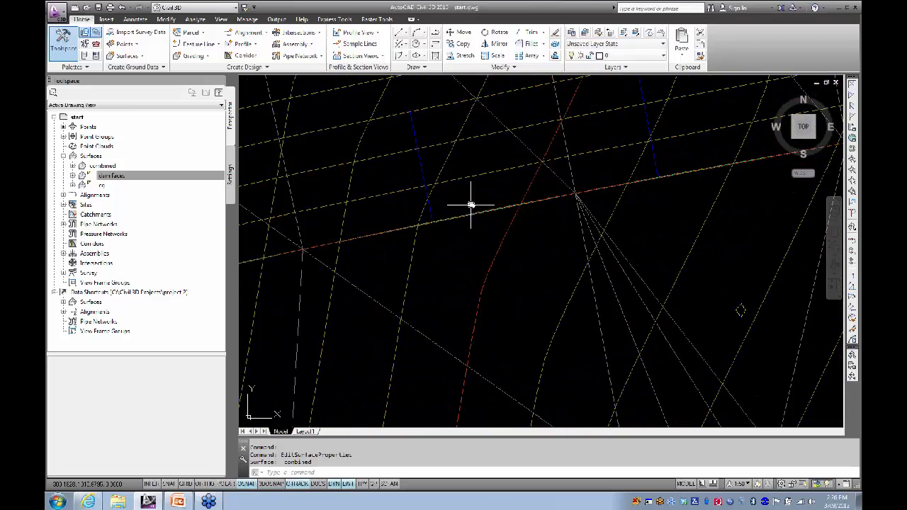
mouse_move(470, 191)
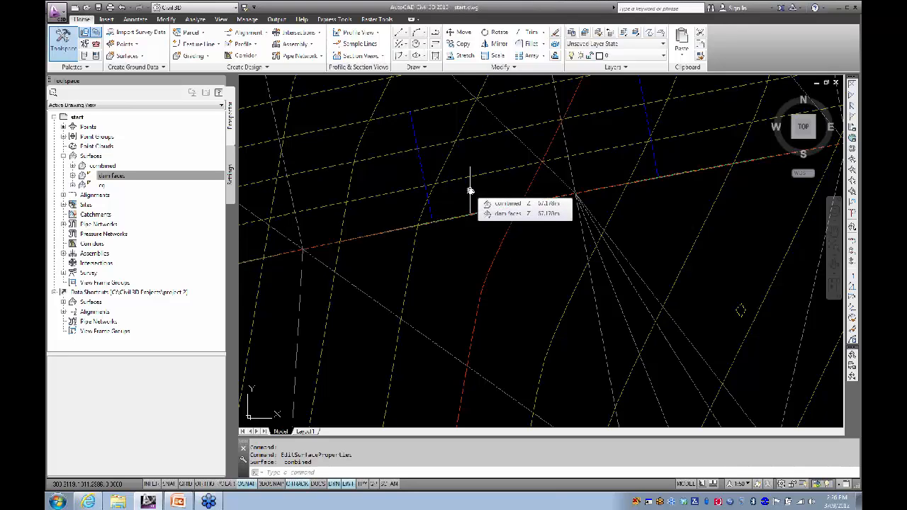
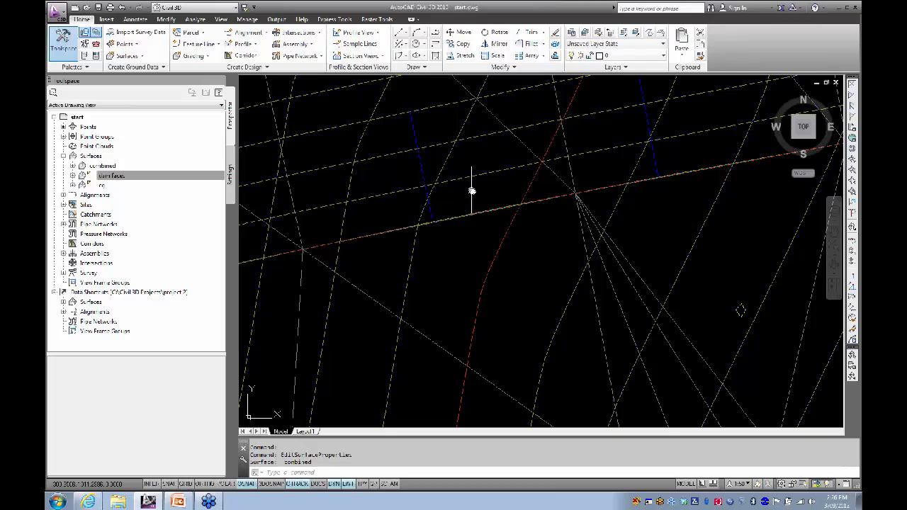
Step: Zoom out to show the whole dam, then select the combined TIN surface
middle_click_drag(468, 187, 470, 217, "shift")
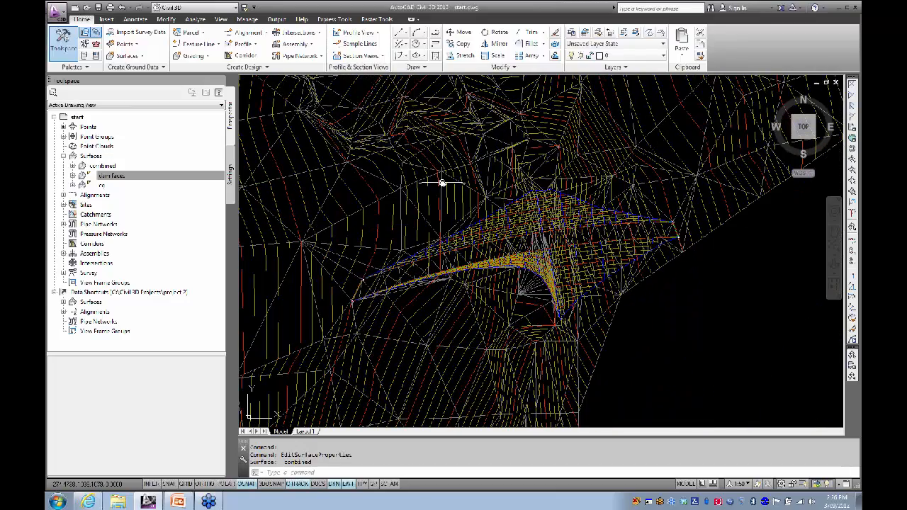
left_click(471, 234)
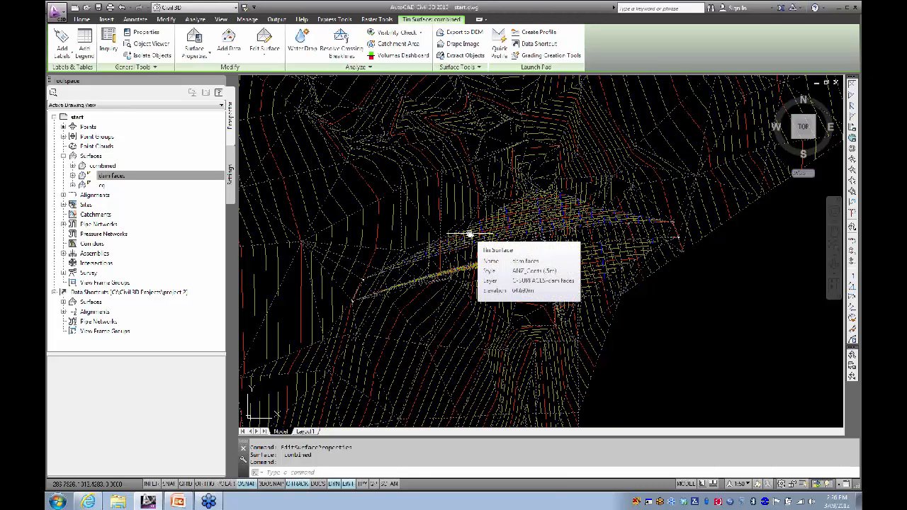
Step: In the combined surface's properties, set the analysis type to User-defined contours with 1 range
left_click(194, 39)
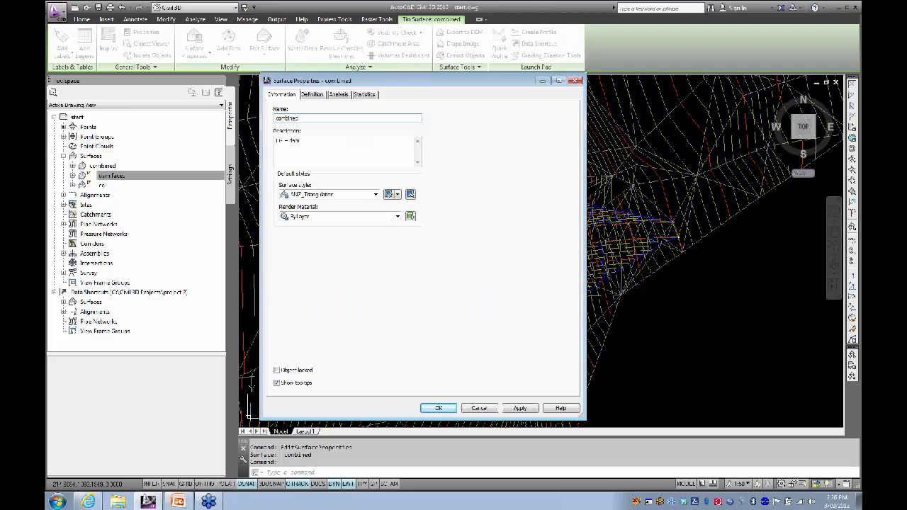
left_click_drag(422, 84, 442, 65)
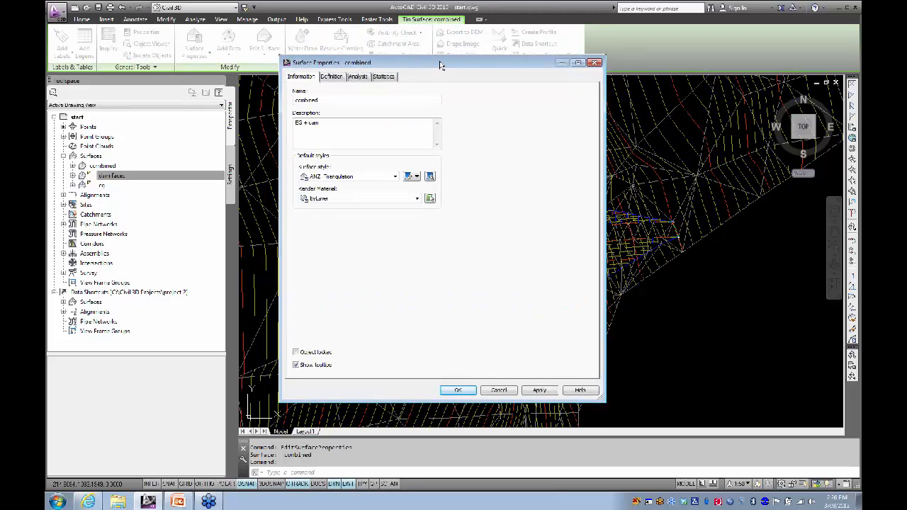
left_click(359, 79)
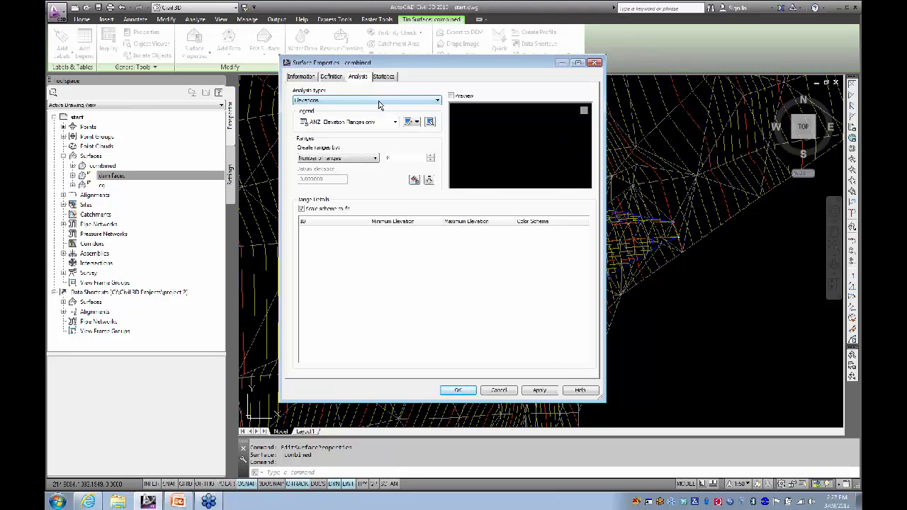
left_click(379, 102)
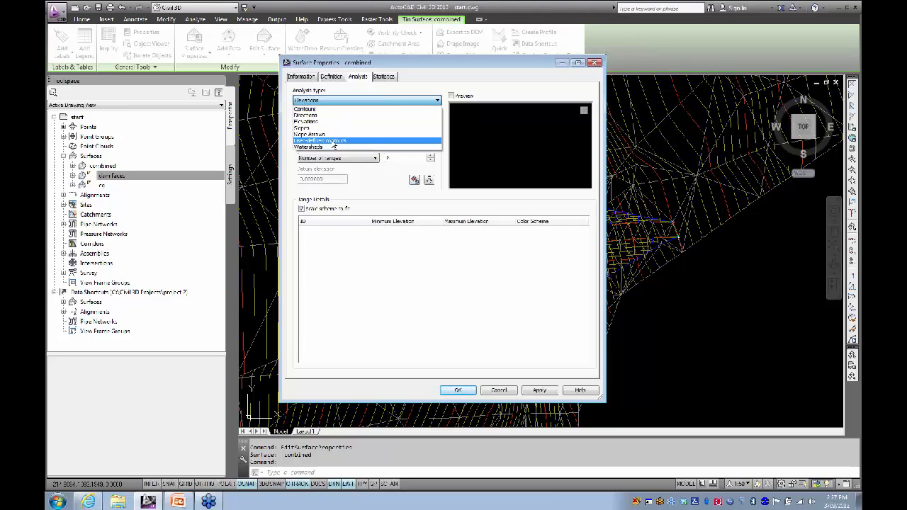
left_click(333, 141)
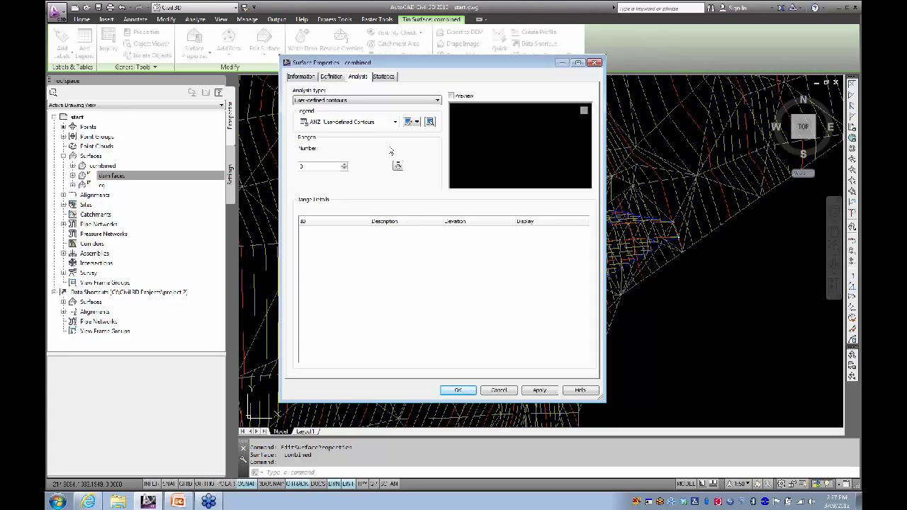
left_click(345, 165)
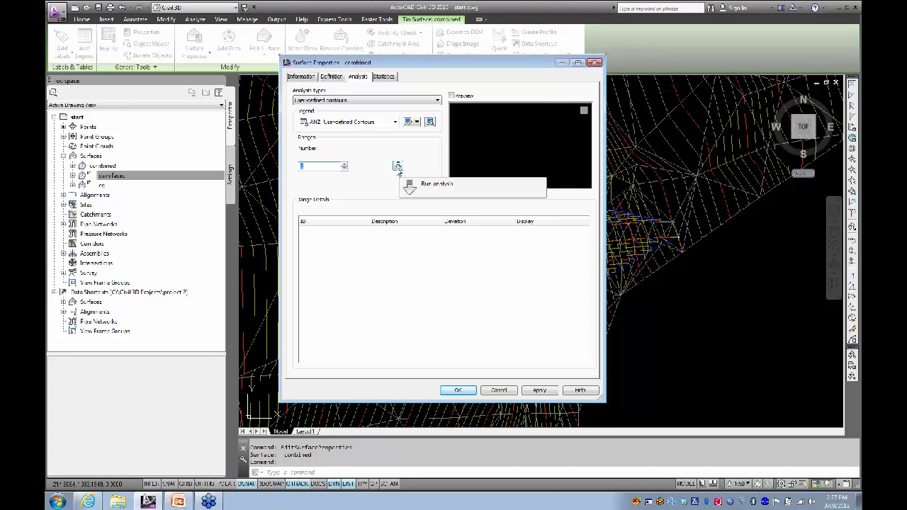
Step: Run the analysis and give Contour 1 the yellow-green display colour 80
left_click(397, 167)
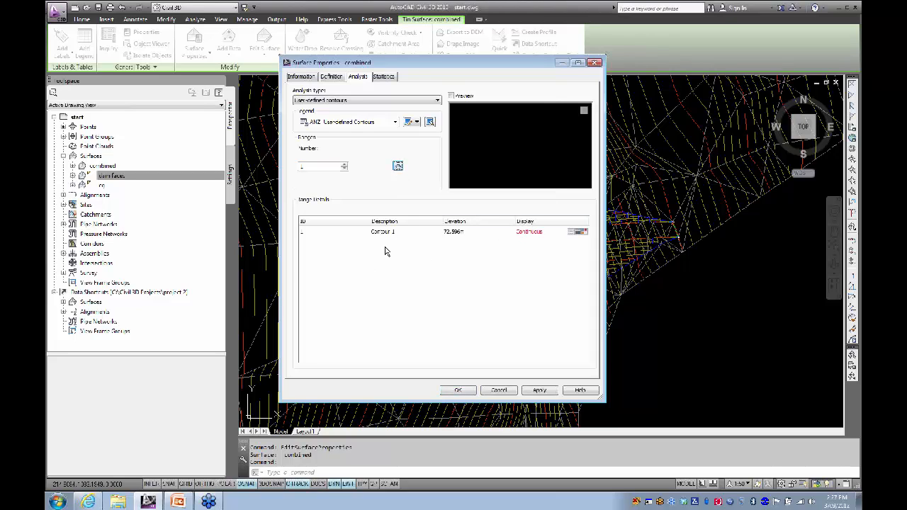
left_click(584, 233)
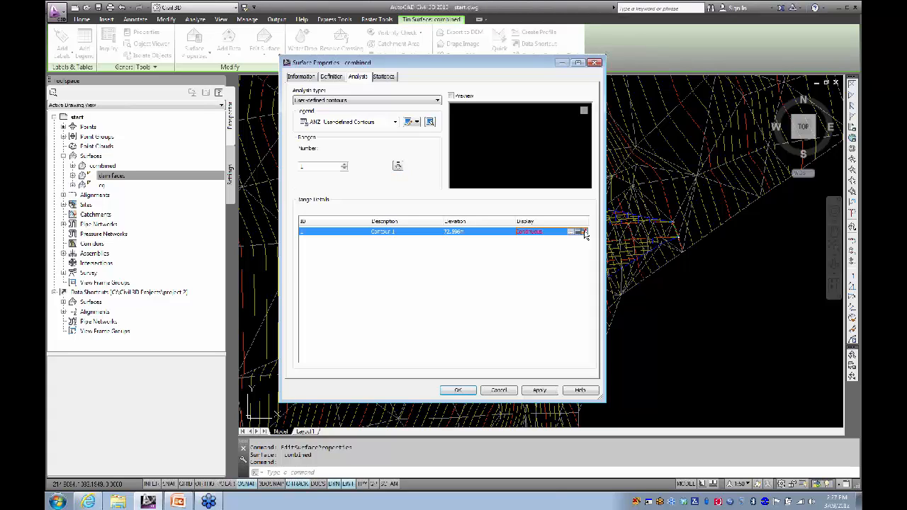
left_click(585, 233)
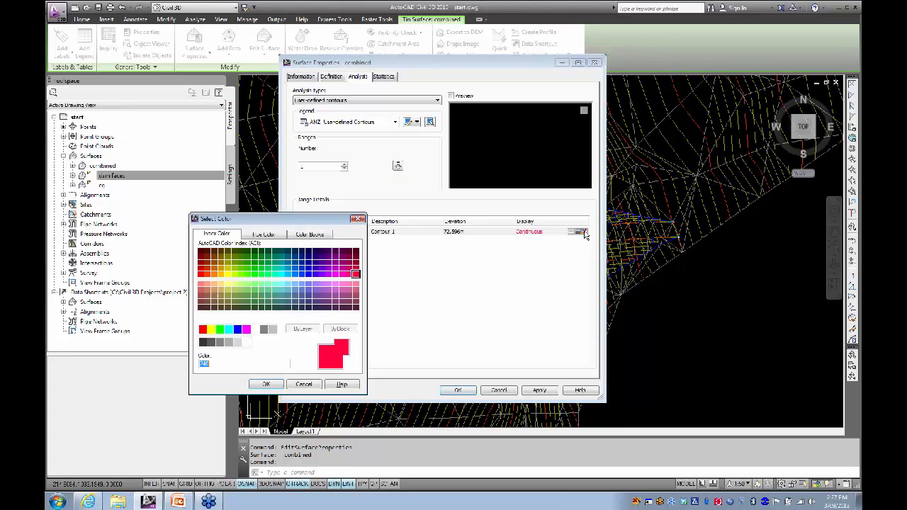
left_click(236, 275)
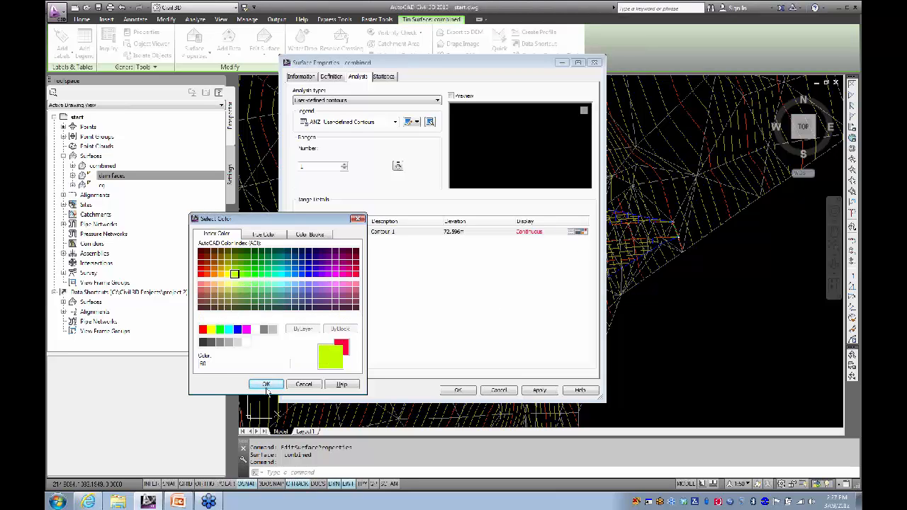
left_click(266, 385)
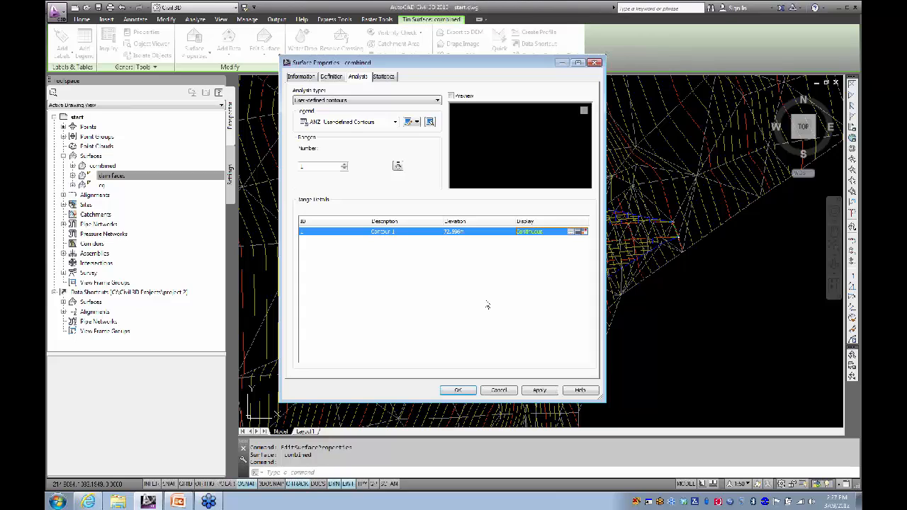
Step: Set Contour 1's elevation to 67.180 m and apply the change
left_click(457, 232)
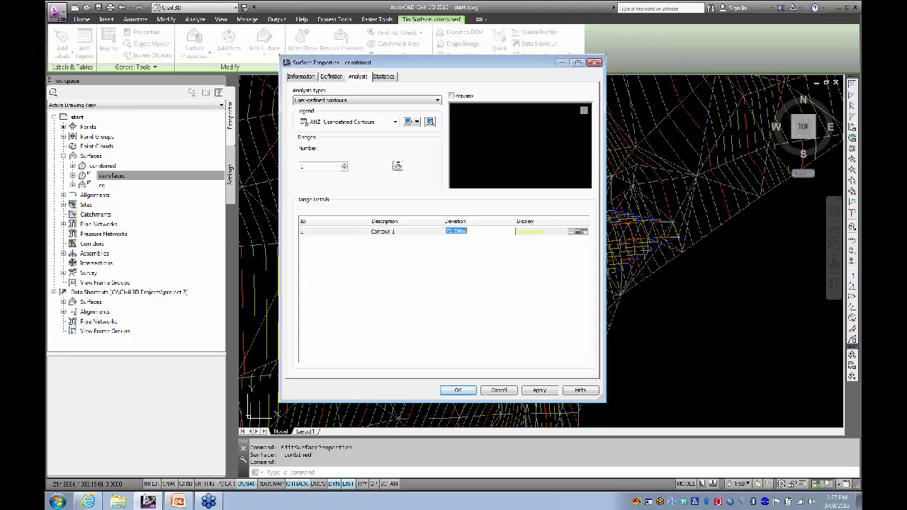
left_click_drag(467, 231, 451, 231)
type("67.18")
key("Return")
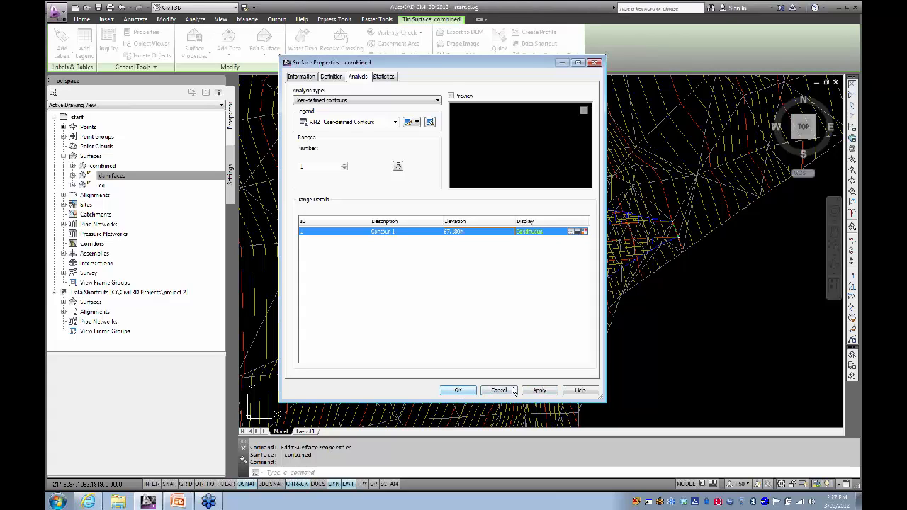
left_click(539, 391)
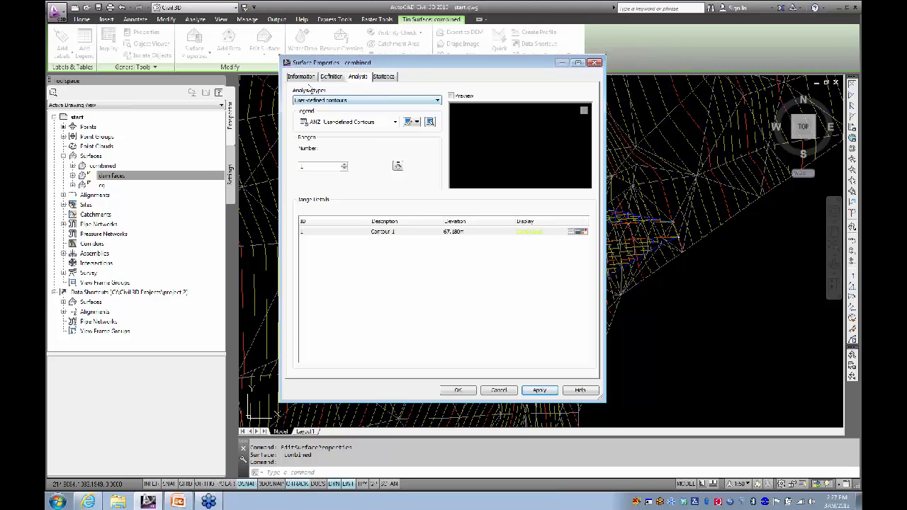
left_click_drag(331, 64, 242, 67)
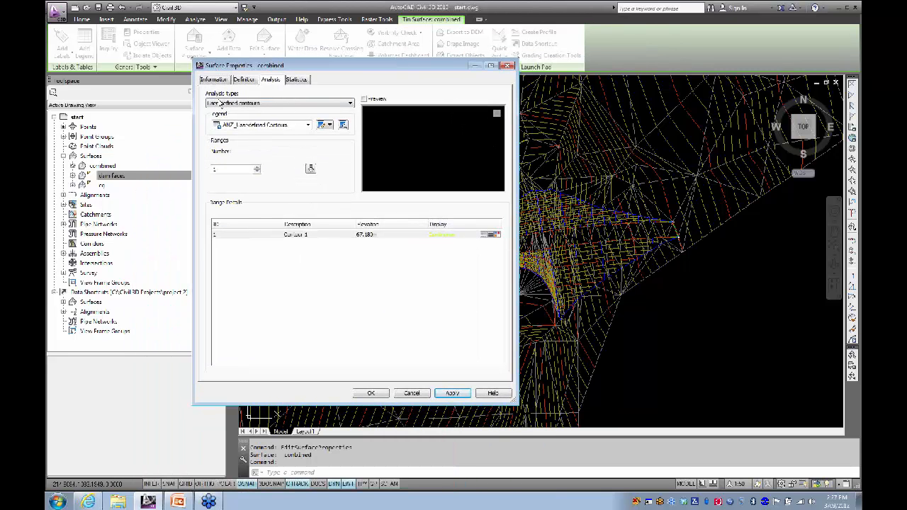
Step: Turn on User Contours display in the ANZ_Triangulation style and close the surface properties
left_click(214, 79)
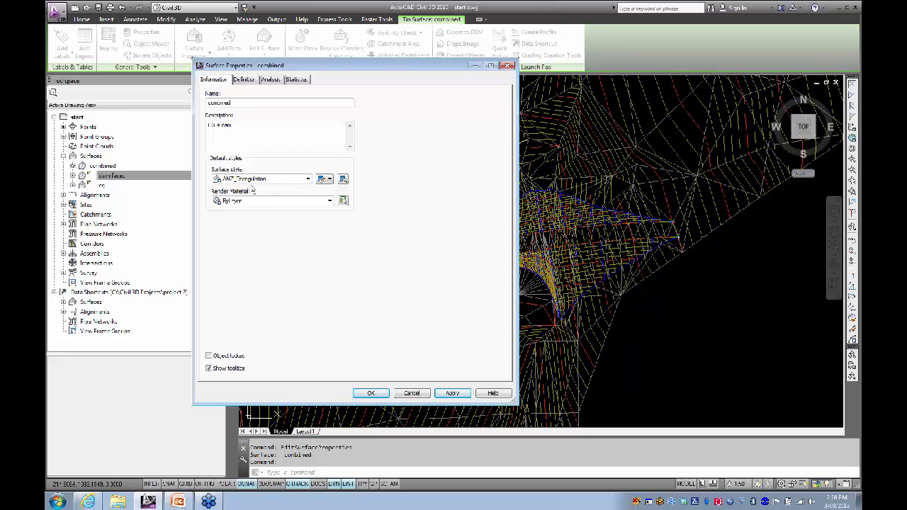
left_click(330, 181)
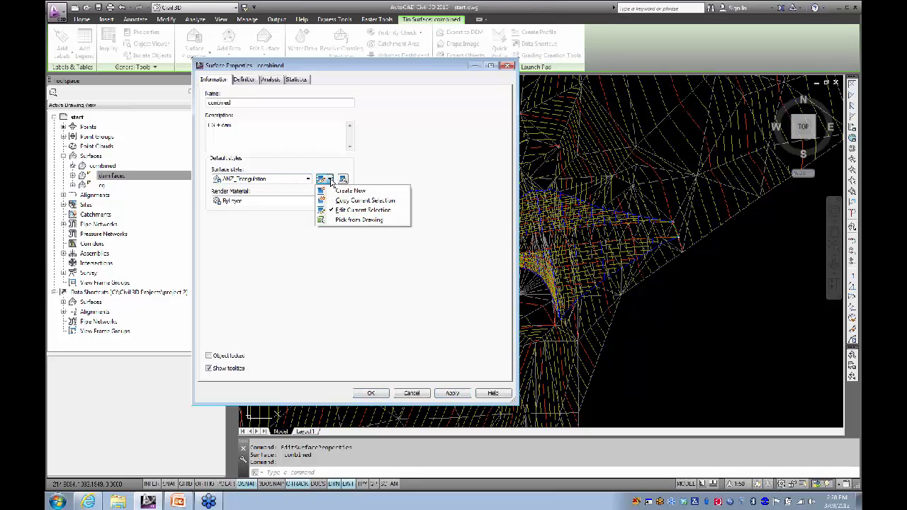
left_click(324, 181)
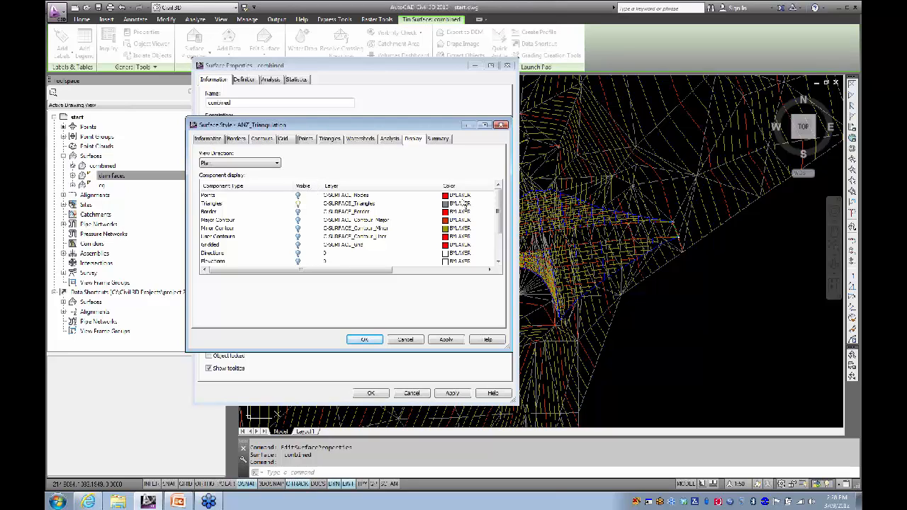
left_click(298, 237)
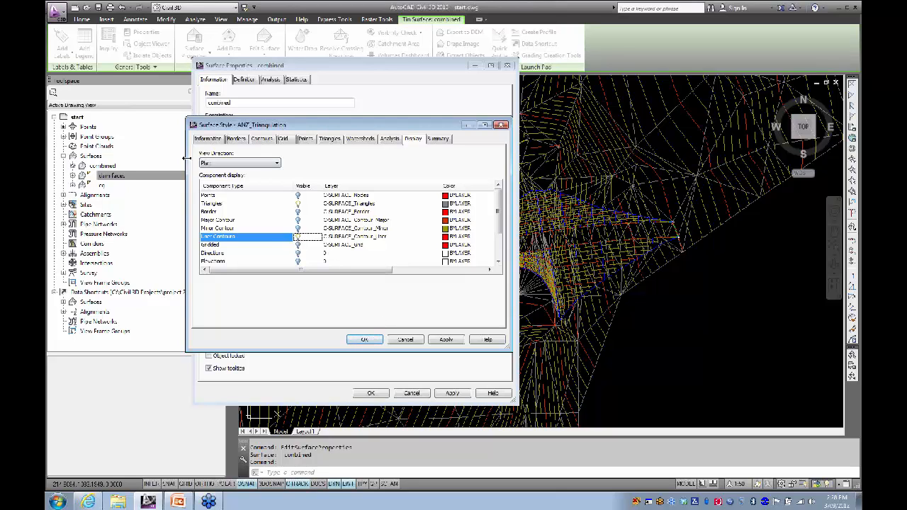
left_click(363, 340)
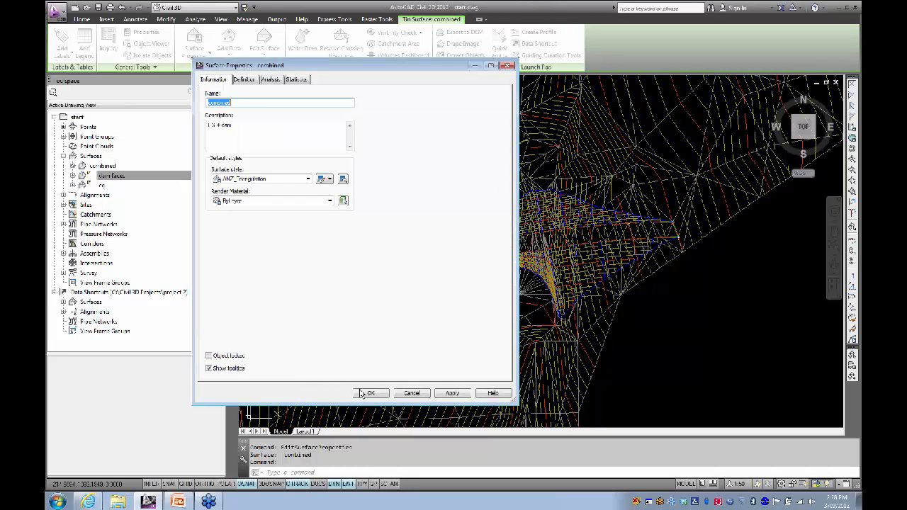
left_click(363, 393)
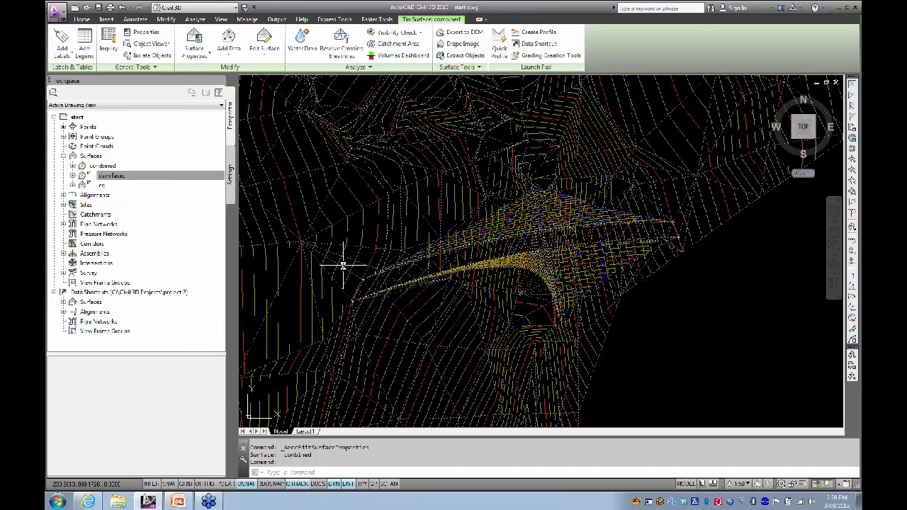
key("Escape")
scroll(357, 258, "down", 2)
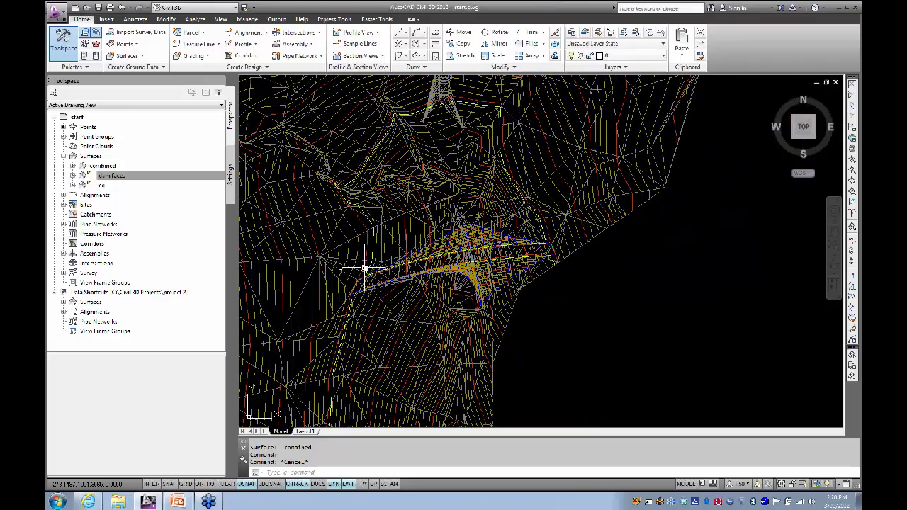
scroll(366, 270, "up", 2)
scroll(365, 271, "up", 3)
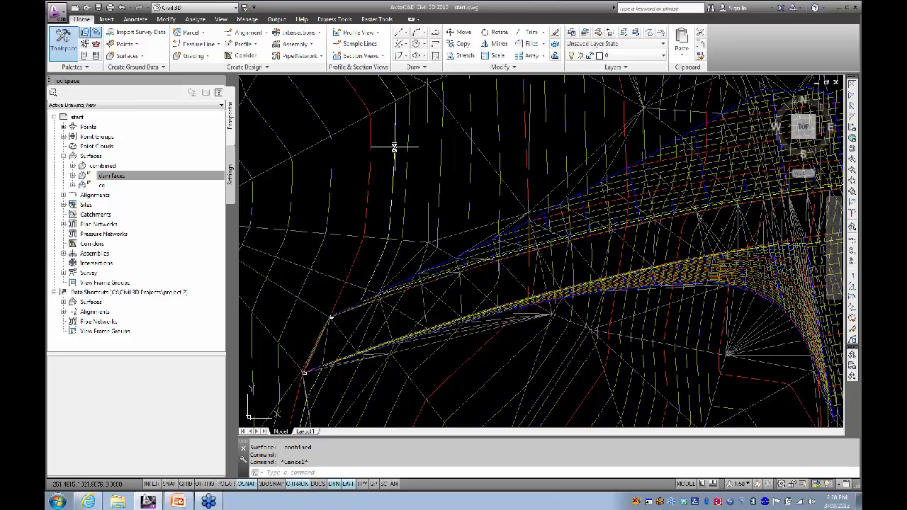
middle_click_drag(390, 146, 412, 234, "shift")
scroll(402, 165, "down", 2)
middle_click_drag(414, 179, 334, 198)
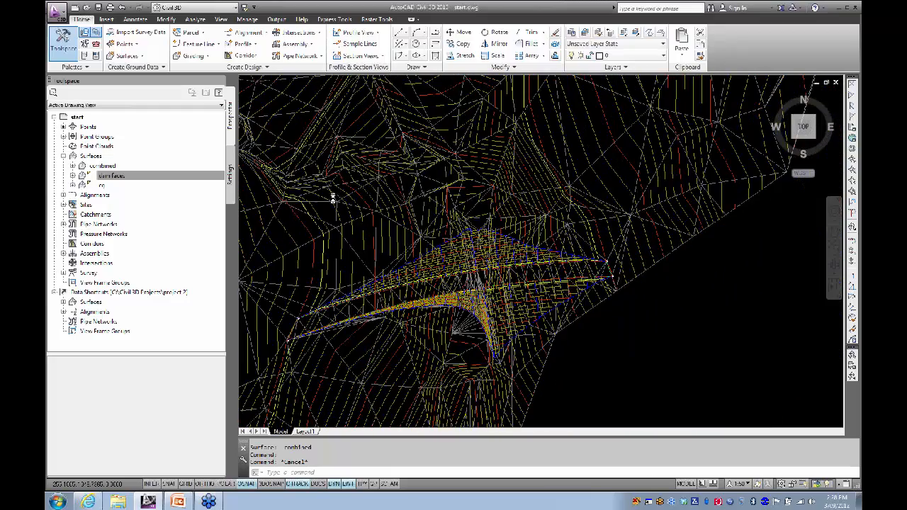
middle_click_drag(565, 193, 572, 228)
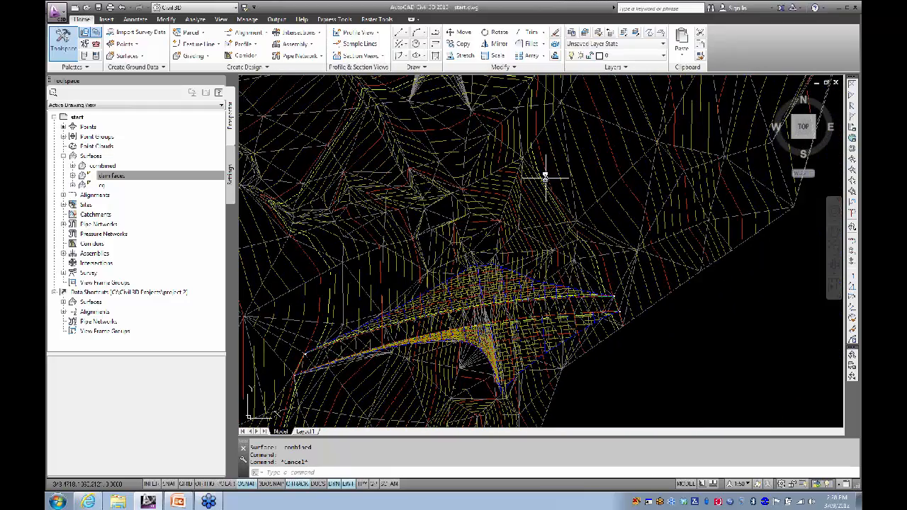
scroll(540, 199, "up", 4)
scroll(530, 201, "down", 4)
mouse_move(456, 222)
middle_mouse_down()
mouse_move(492, 139)
mouse_move(462, 163)
middle_mouse_up()
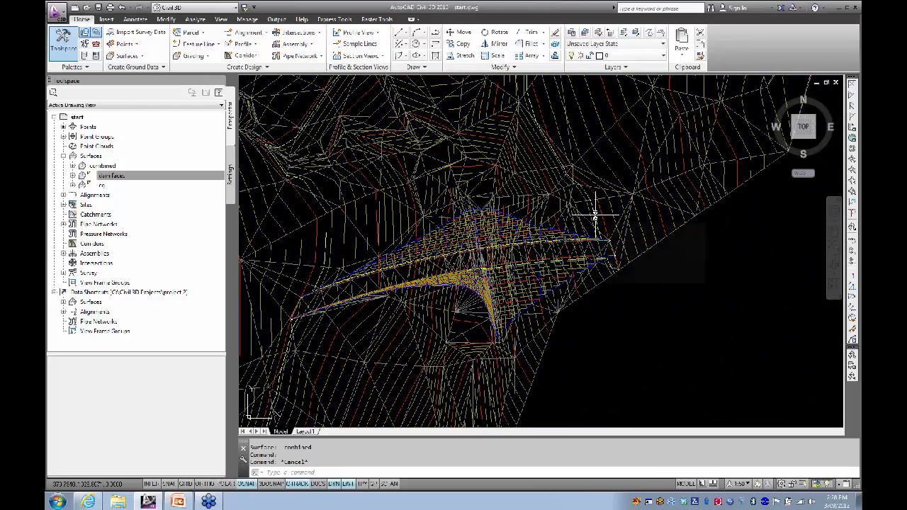
mouse_move(595, 215)
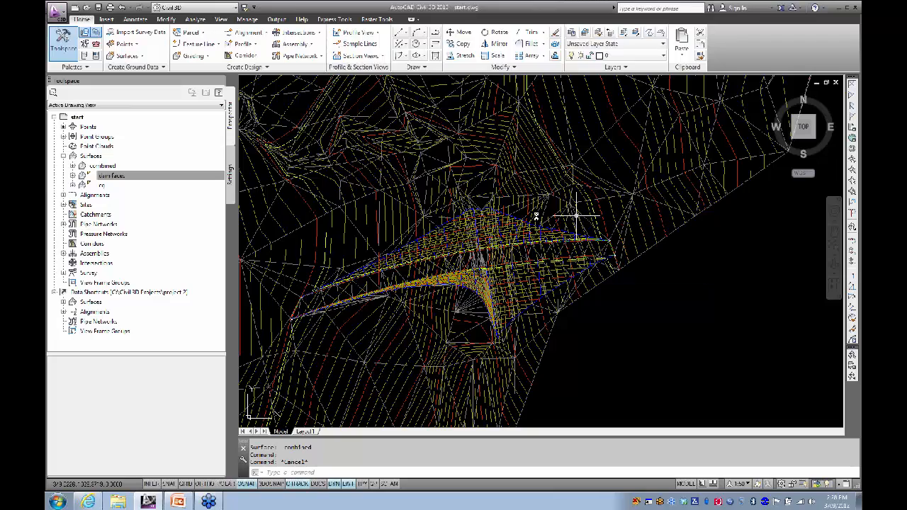
middle_click_drag(416, 206, 472, 226)
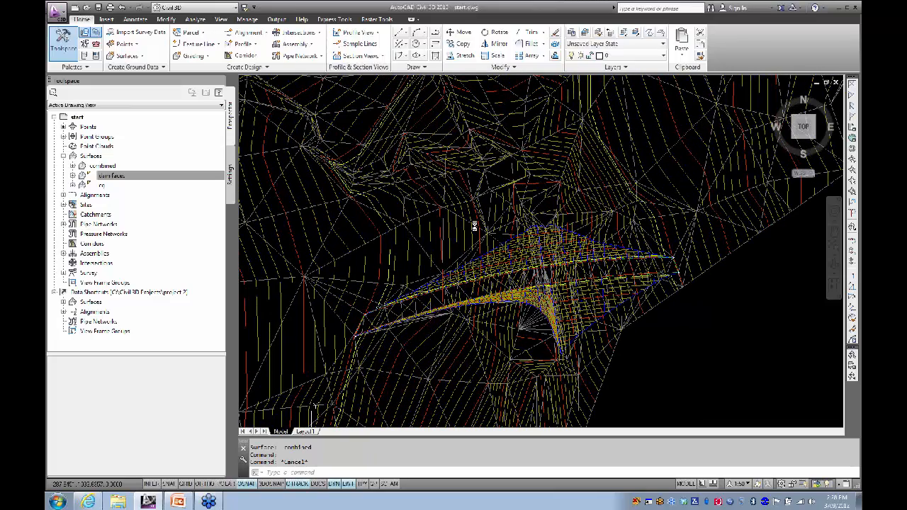
left_click(390, 249)
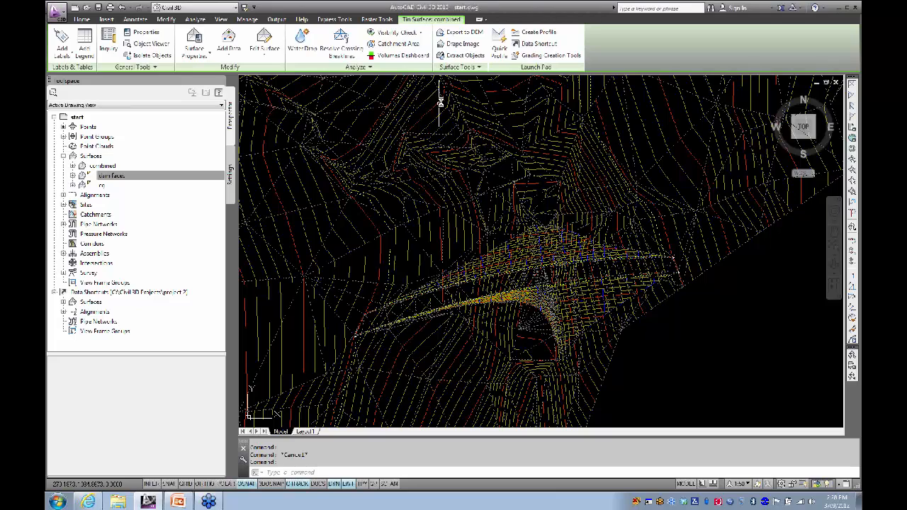
Step: Extract only the user contours from the combined surface, leaving out triangles
left_click(465, 56)
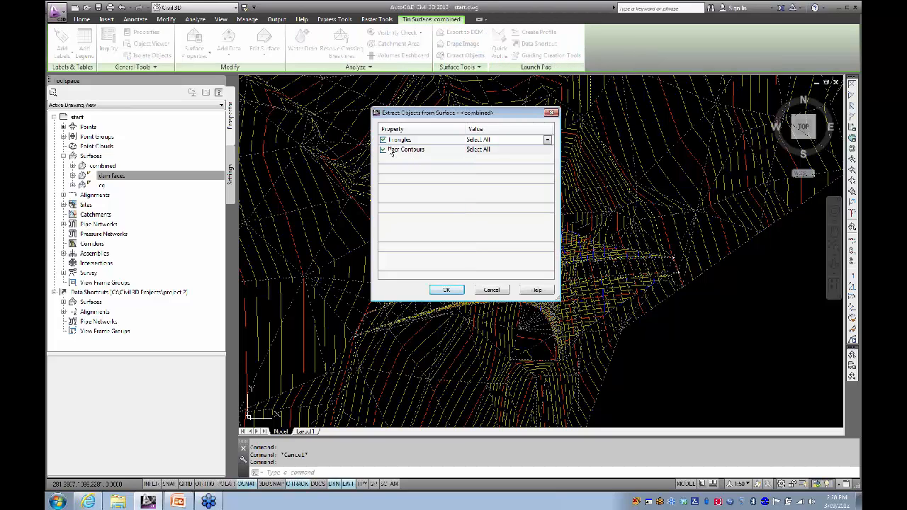
left_click(384, 139)
left_click(446, 290)
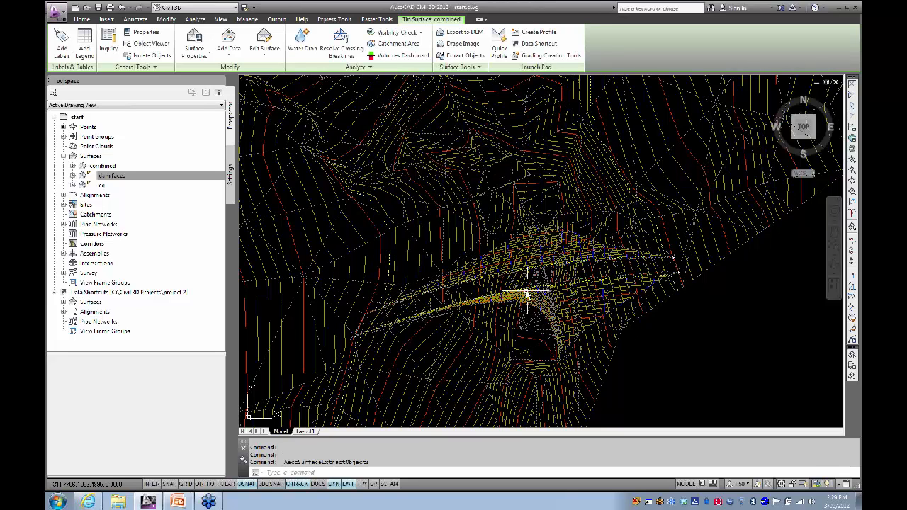
key("Escape")
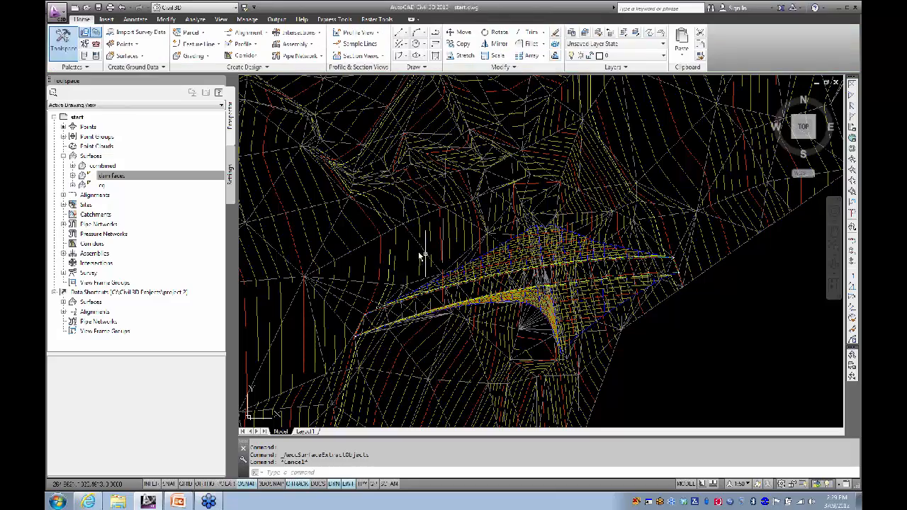
Step: Select and zoom to the extracted 67.18 m contour polyline to check it
left_click(391, 251)
scroll(453, 253, "down", 2)
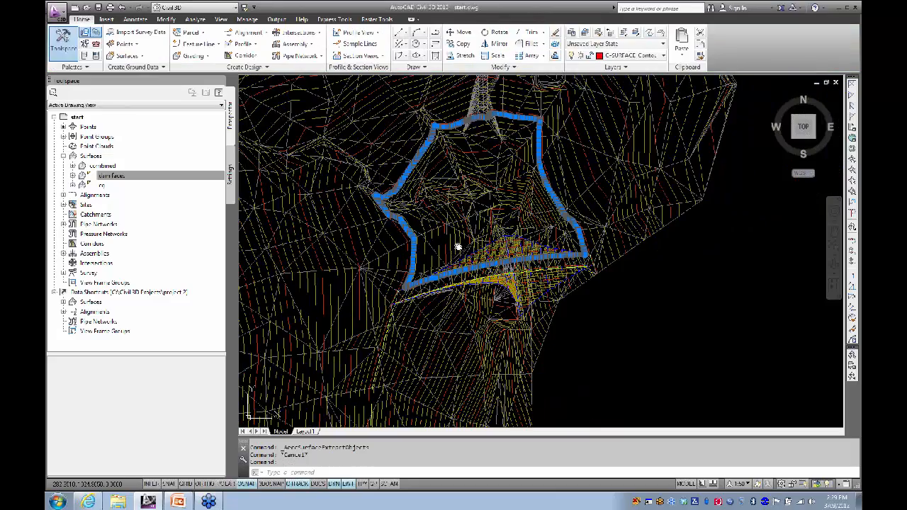
middle_click_drag(458, 247, 466, 280)
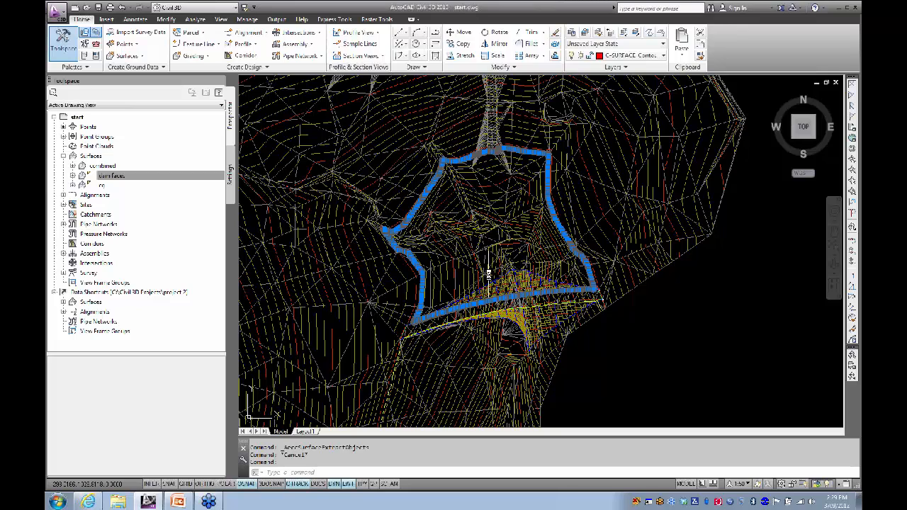
key("Escape")
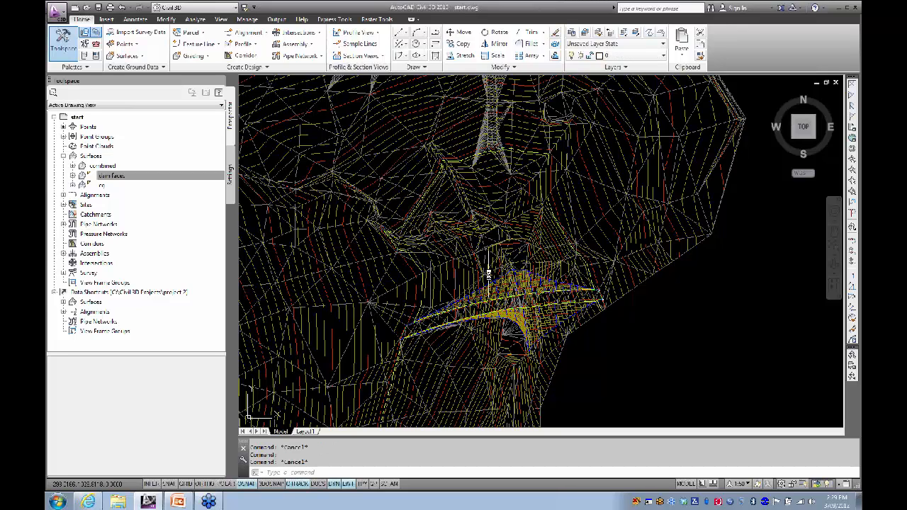
Step: Start a new TIN surface named water with the description 67.18m
left_click(145, 175)
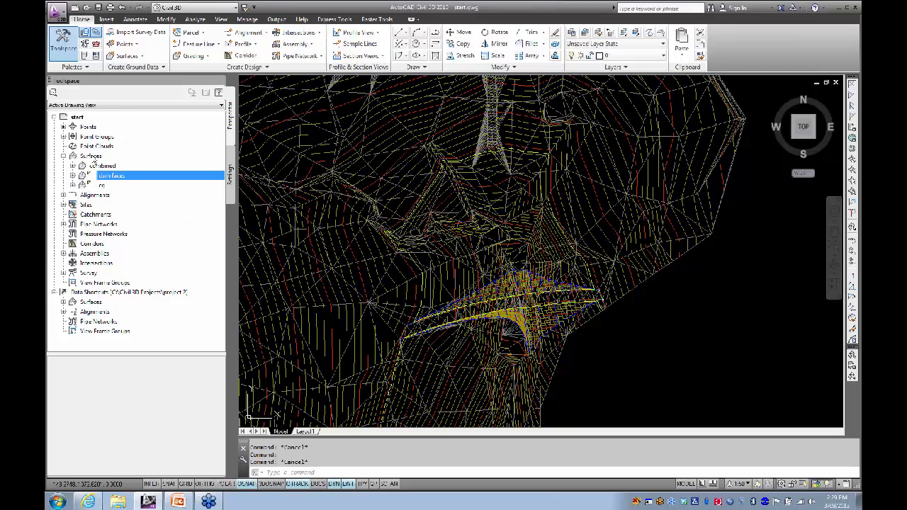
left_click(133, 56)
left_click(142, 71)
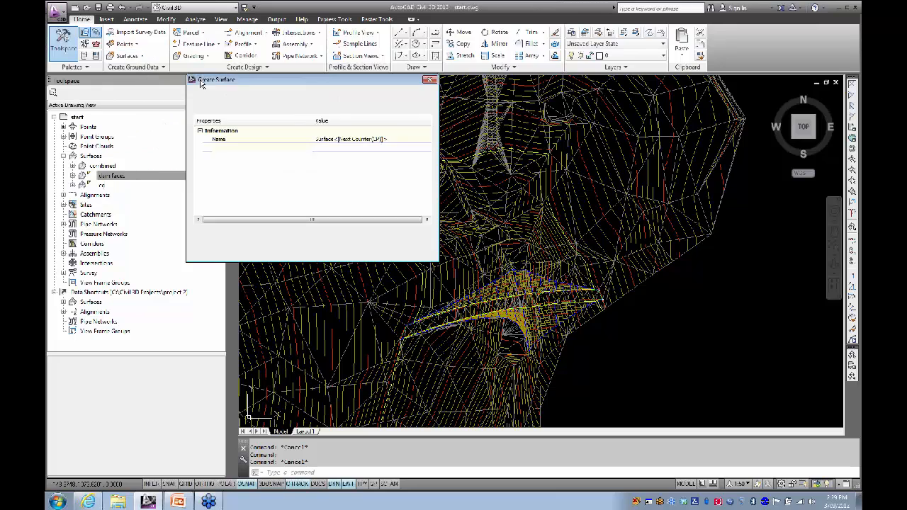
left_click_drag(295, 81, 399, 90)
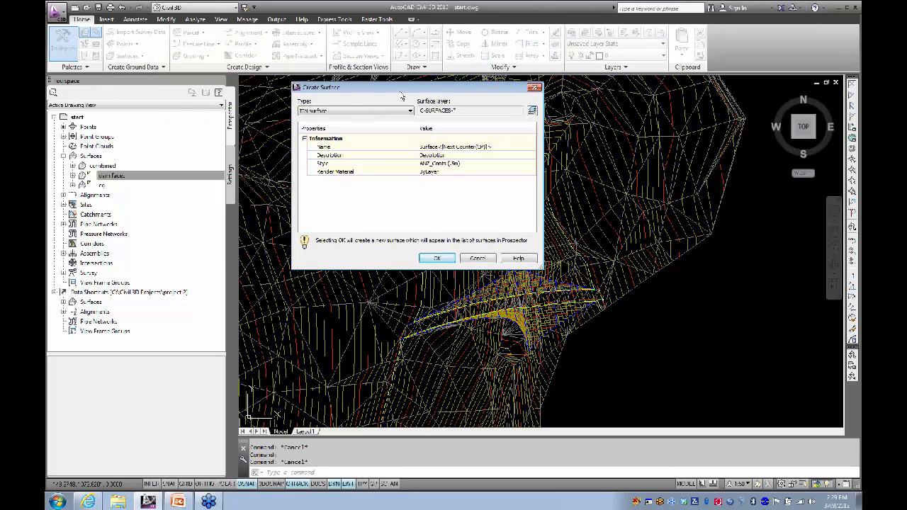
left_click(457, 147)
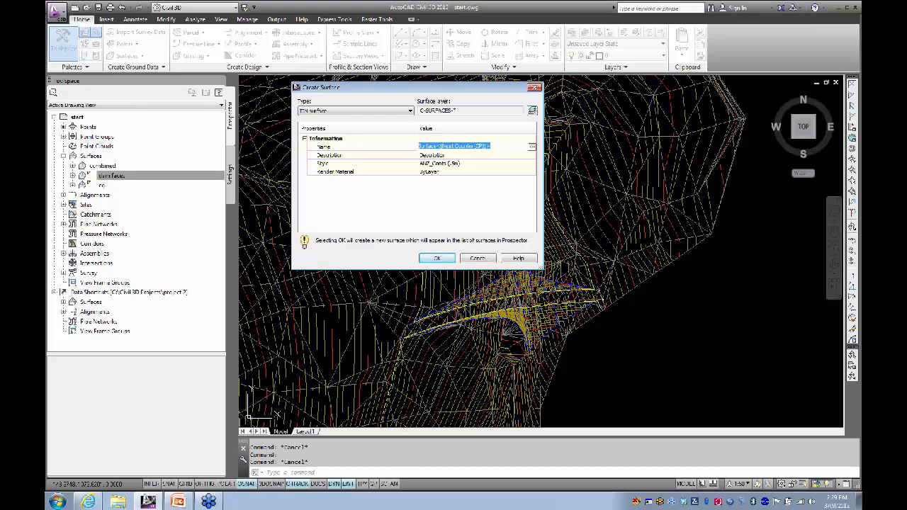
type("walls")
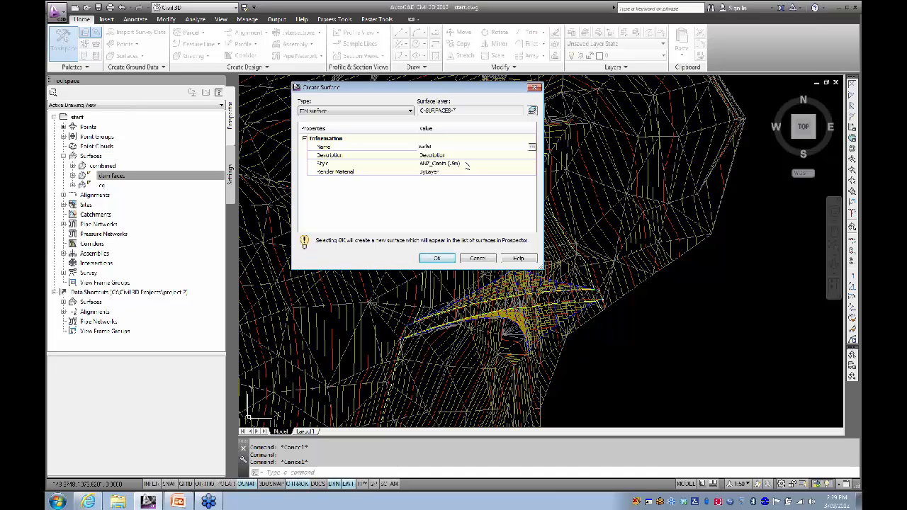
left_click(457, 157)
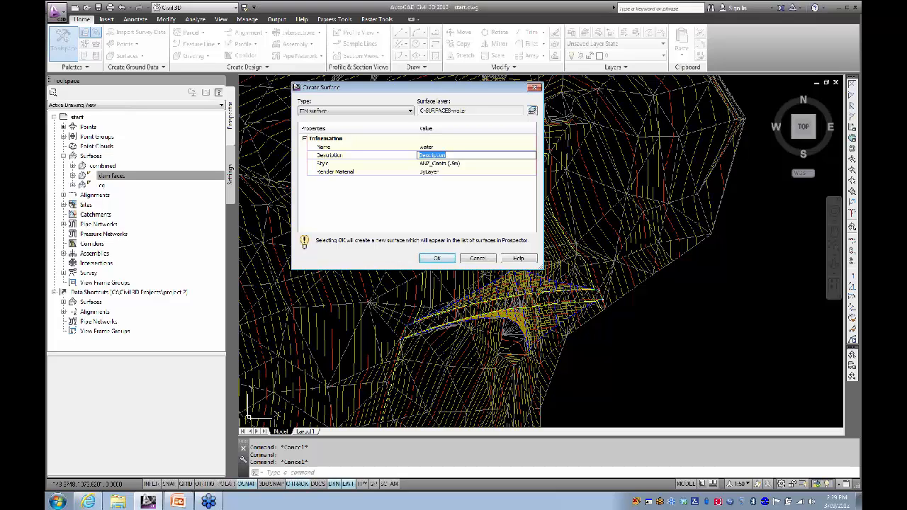
type("6")
Step: Assign the ANZ Triangulation (Cyan) style and create the water surface
left_click(464, 166)
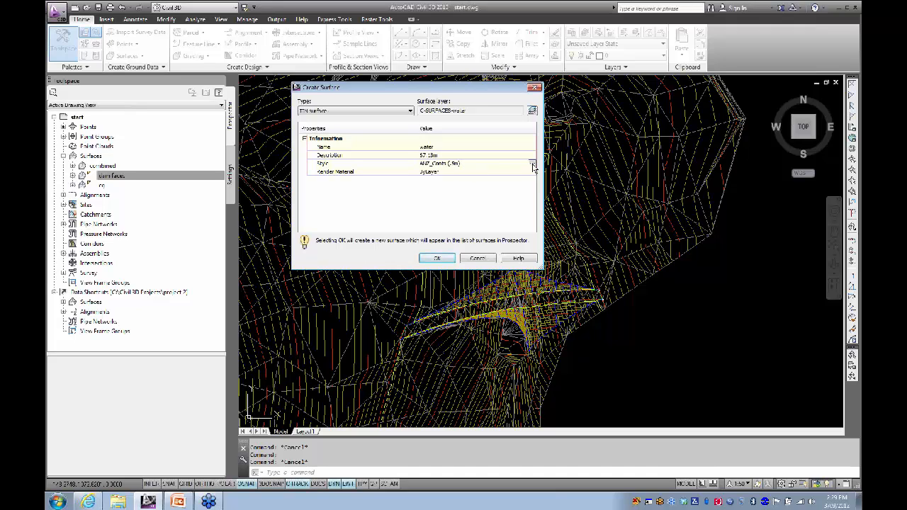
left_click(533, 166)
left_click(359, 164)
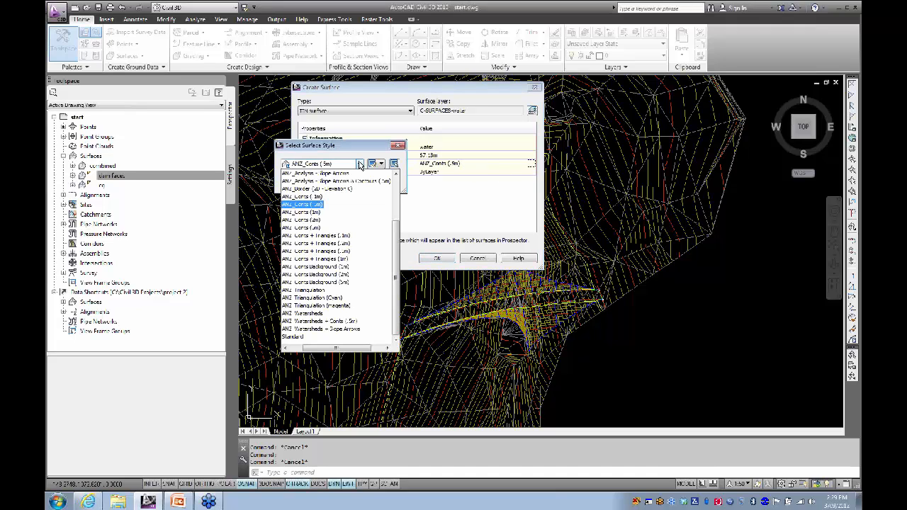
left_click(312, 298)
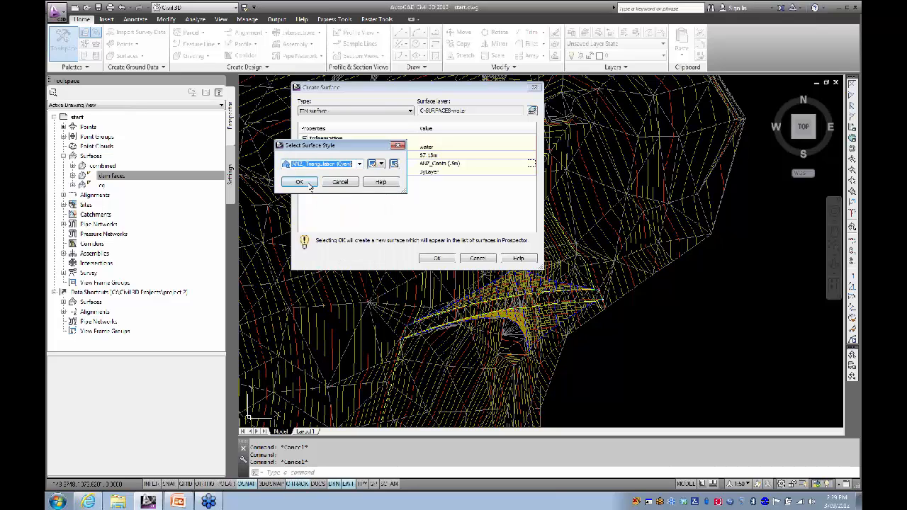
left_click(300, 182)
left_click(436, 258)
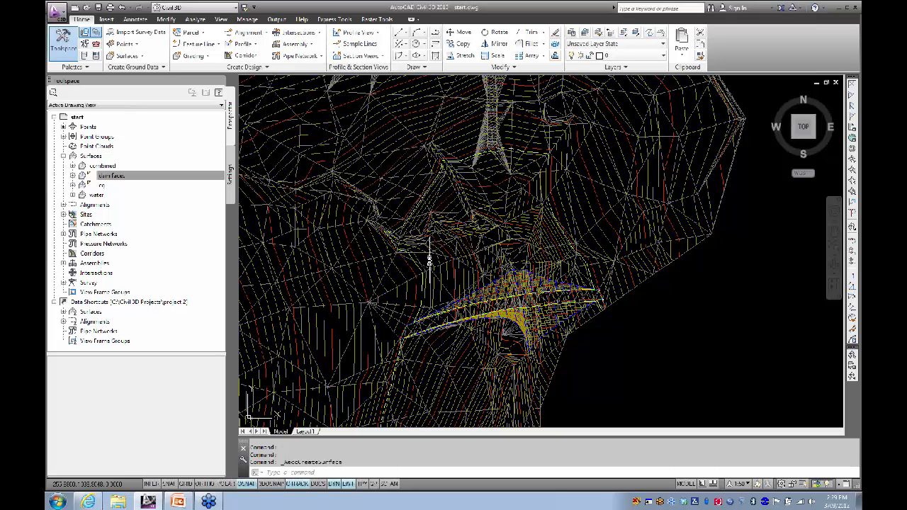
Step: Add the extracted contour polyline to the water surface as a standard breakline
left_click(73, 194)
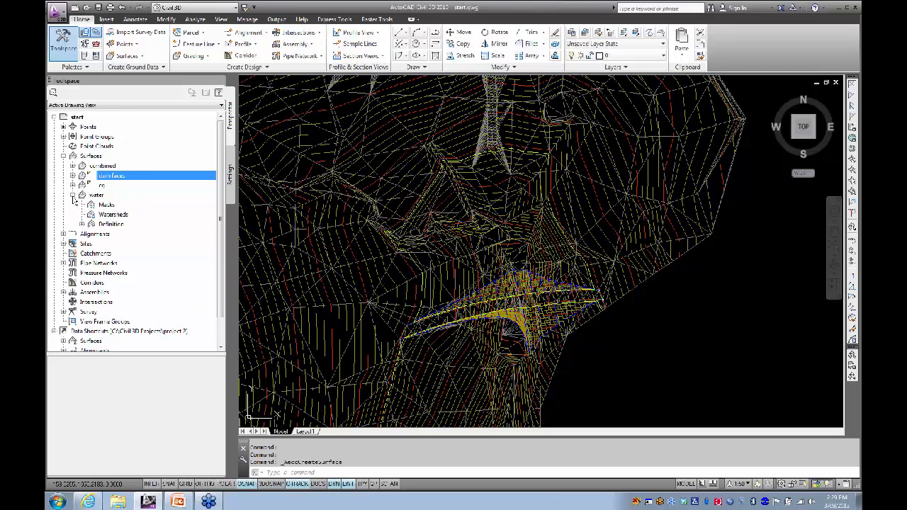
left_click(82, 224)
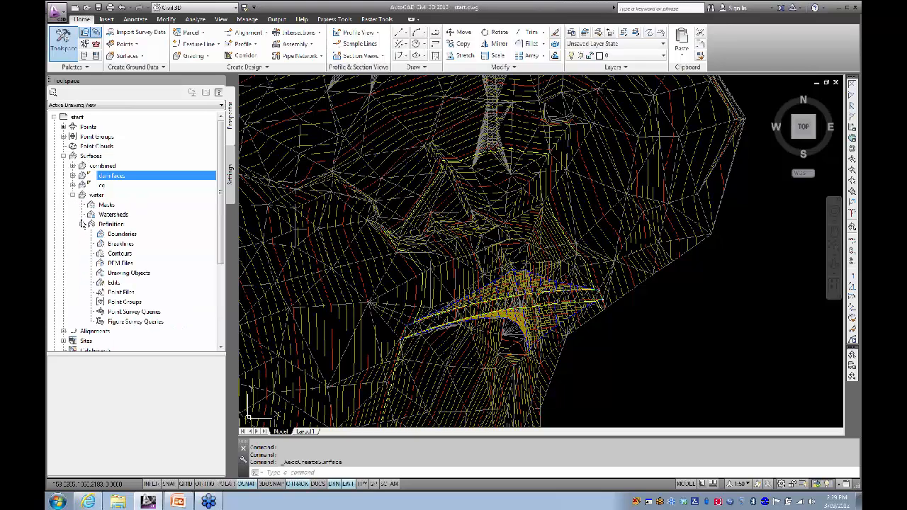
right_click(128, 244)
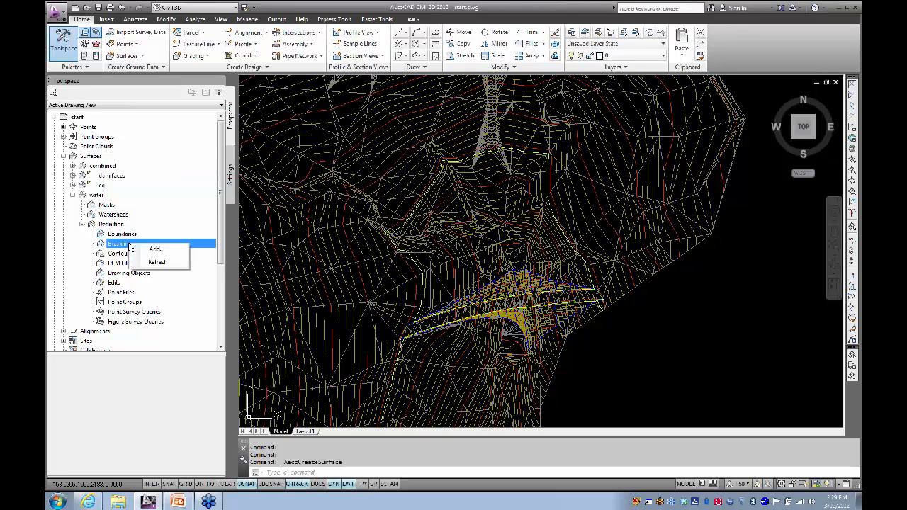
left_click(145, 249)
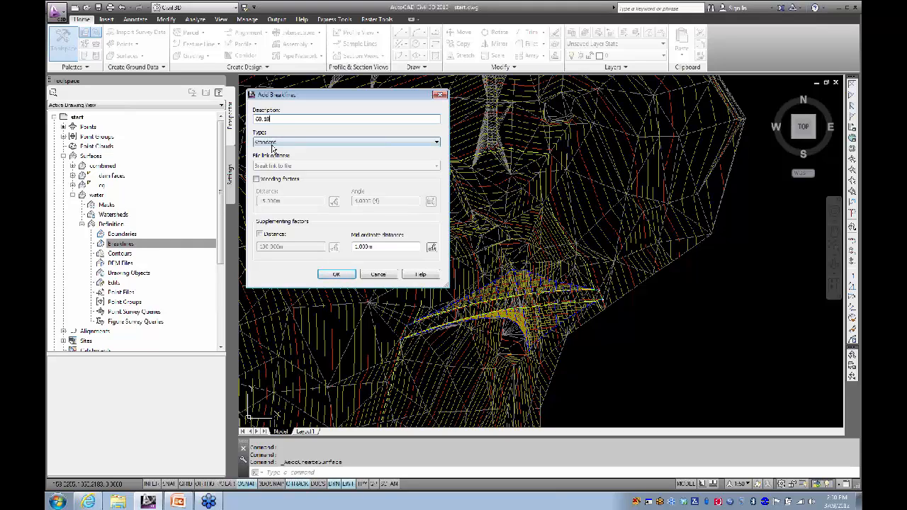
left_click(339, 275)
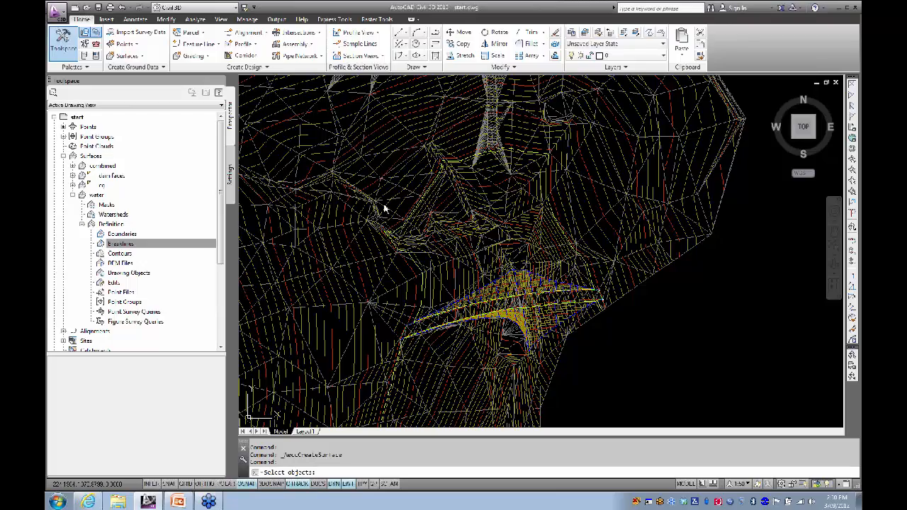
scroll(476, 159, "up", 5)
left_click(467, 160)
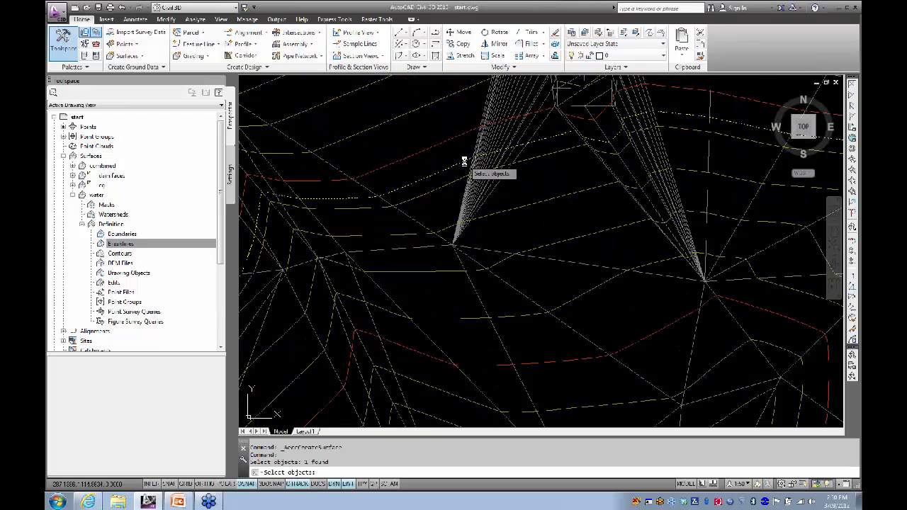
scroll(386, 197, "down", 5)
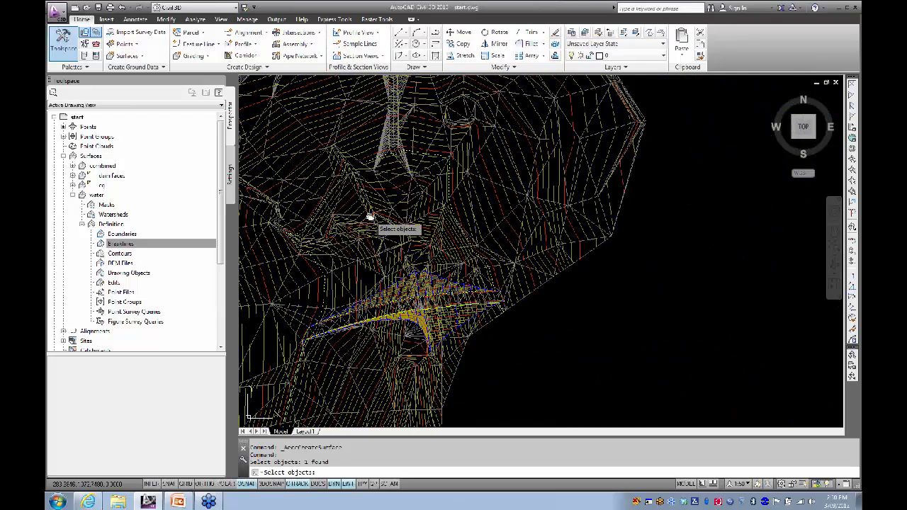
key("Return")
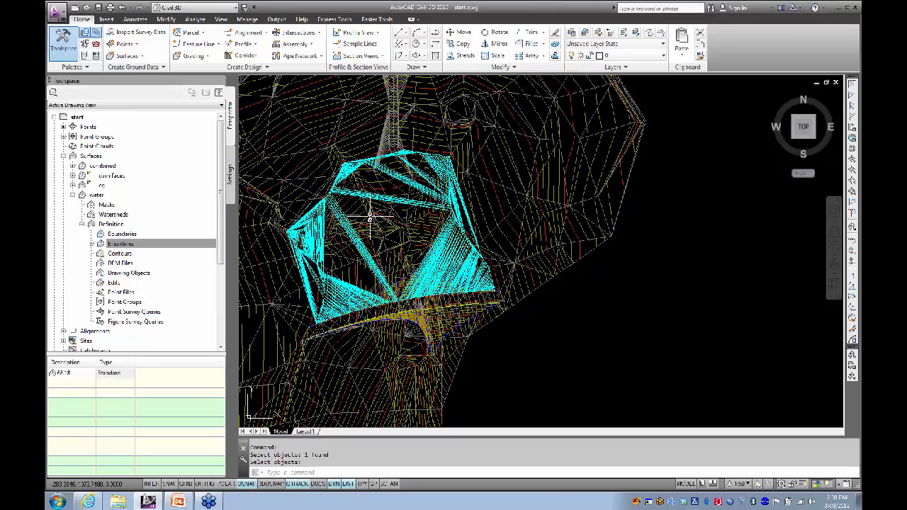
Step: Centre the view on the water surface's new cyan triangulation
middle_click_drag(352, 235, 376, 218)
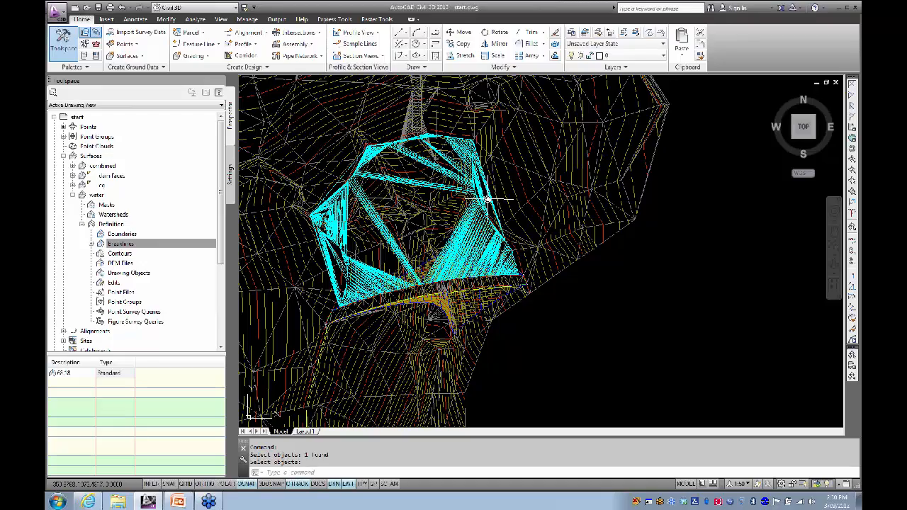
scroll(488, 201, "up", 3)
scroll(404, 227, "down", 3)
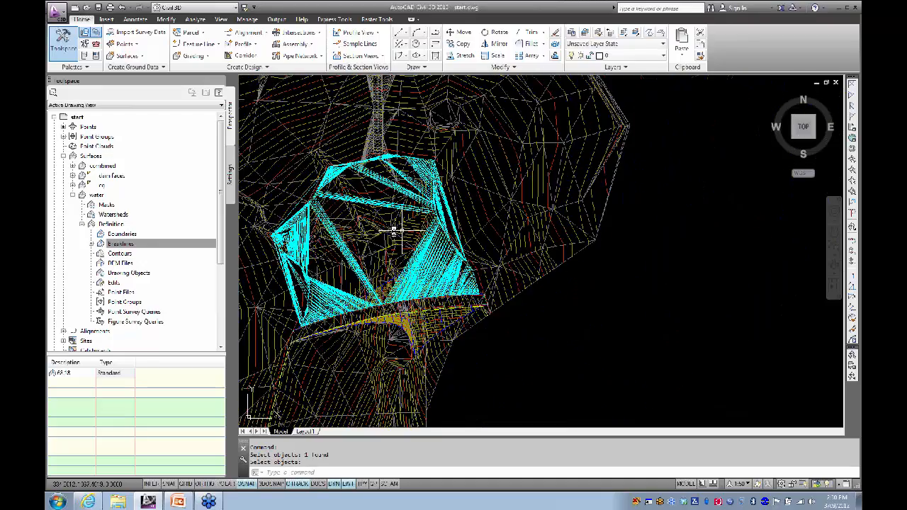
middle_click_drag(395, 230, 440, 234)
left_click(145, 245)
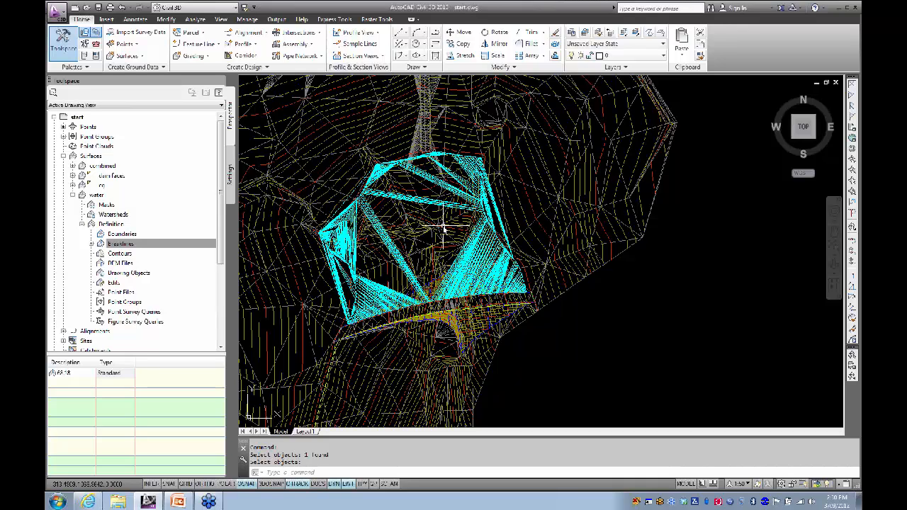
right_click(129, 236)
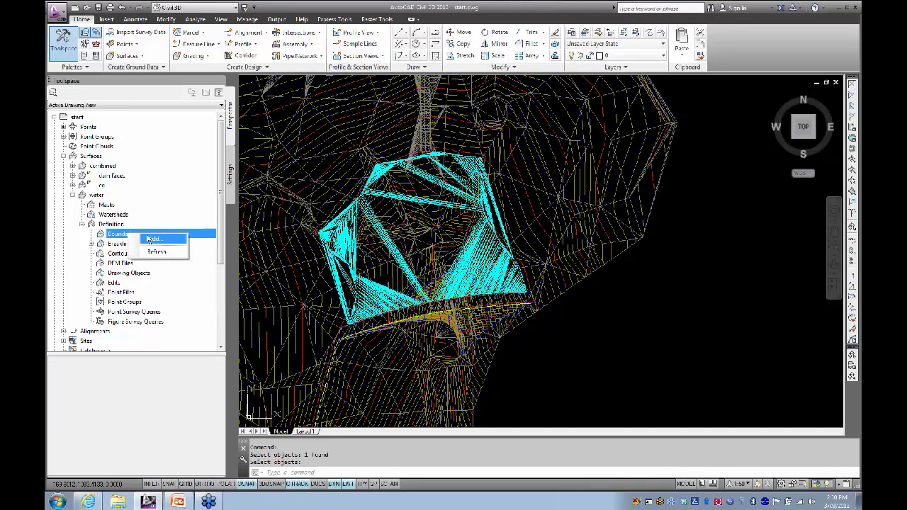
Step: Add the contour outline to the water surface as a non-destructive outer boundary named outer
left_click(150, 240)
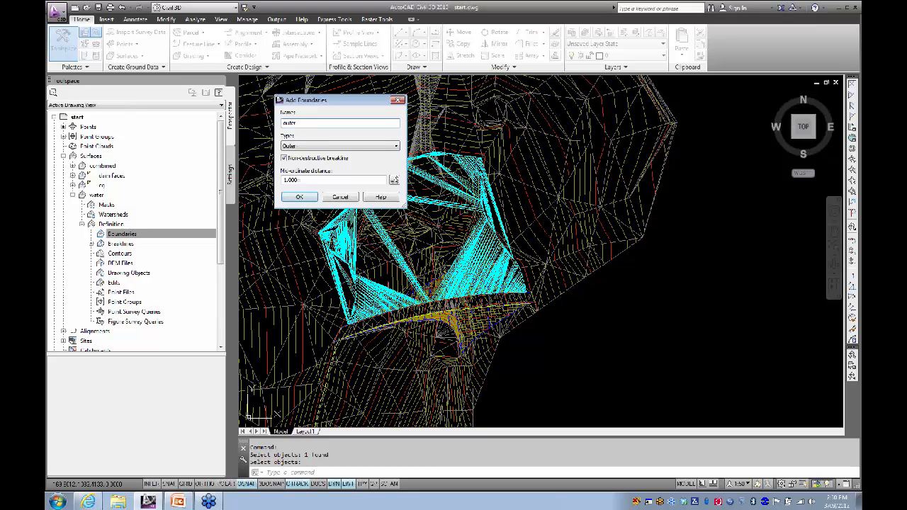
left_click(299, 199)
scroll(492, 198, "up", 6)
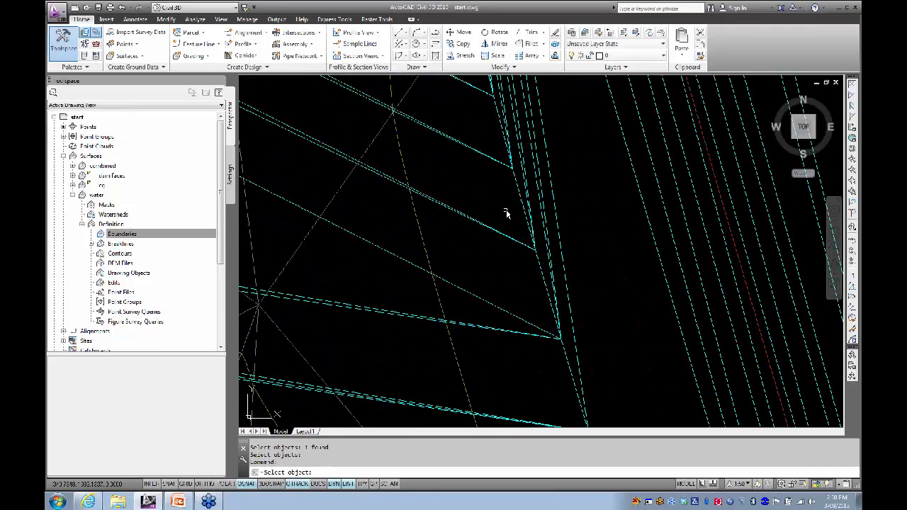
left_click(524, 203)
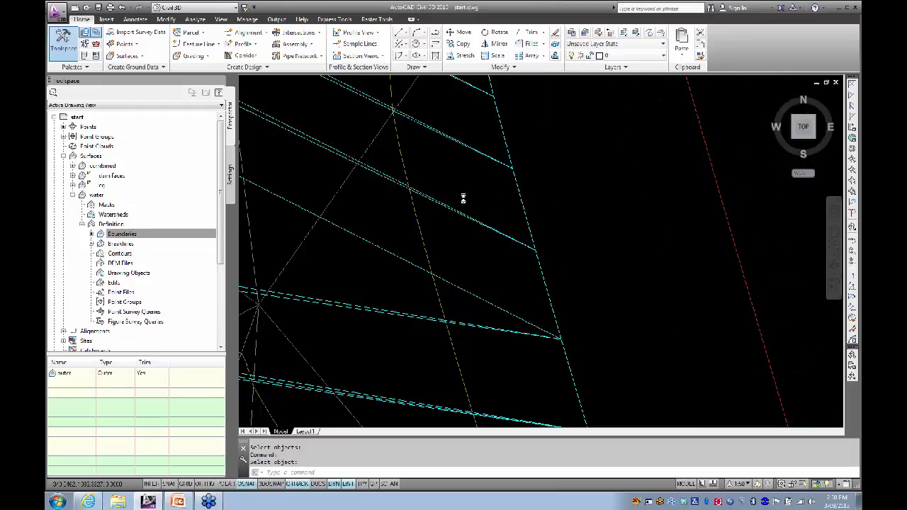
scroll(463, 199, "down", 8)
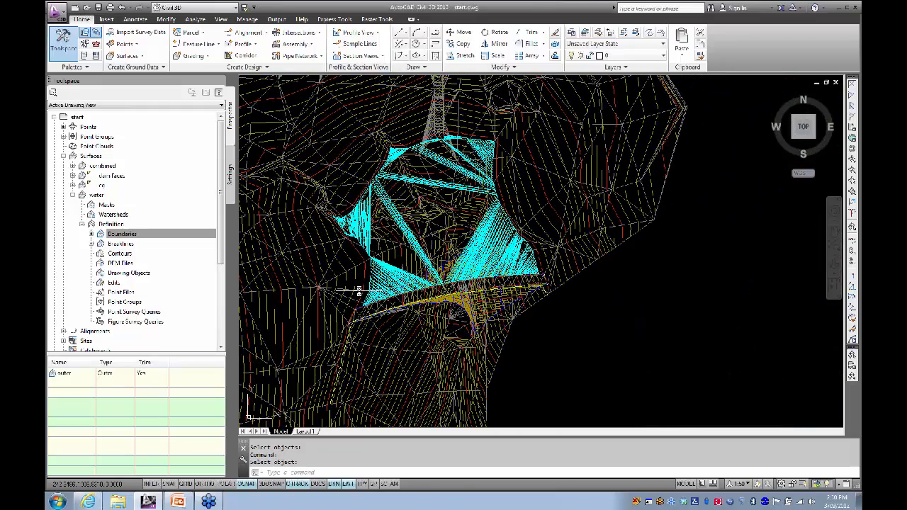
Step: Cancel the pending selection and select the cyan water surface
key("Escape")
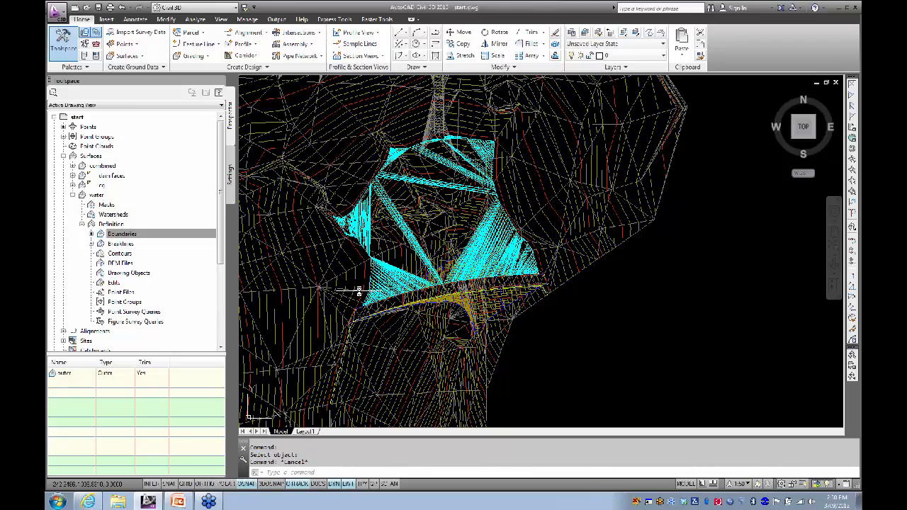
scroll(404, 241, "up", 5)
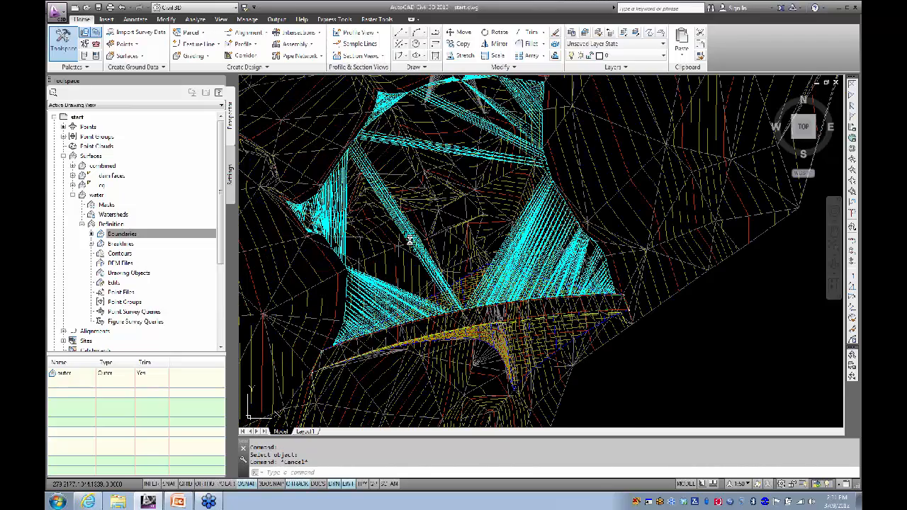
left_click(404, 236)
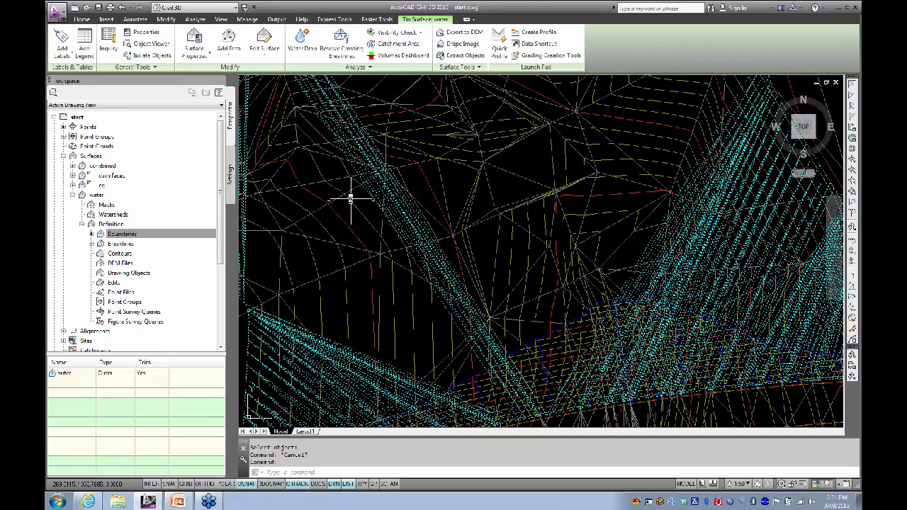
Step: Add another surface to the selection and open both in the Object Viewer
left_click(361, 221)
right_click(361, 223)
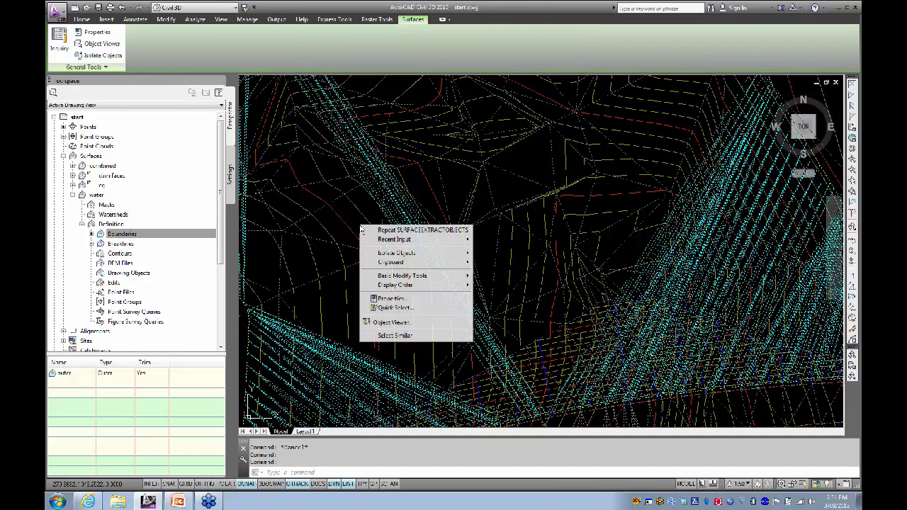
left_click(380, 323)
Step: Orbit and zoom the 3D view to inspect the cyan water against the dam wall
left_click_drag(399, 351, 376, 187)
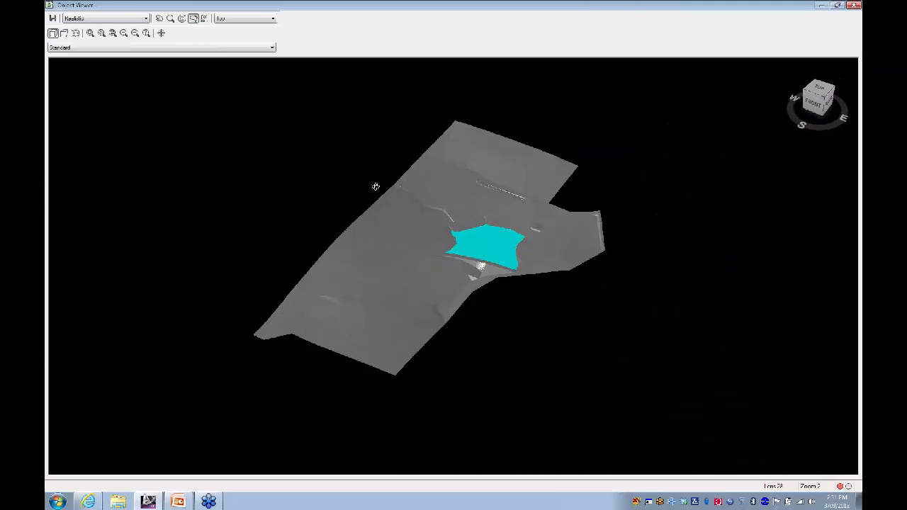
scroll(452, 275, "up", 4)
left_click_drag(441, 297, 426, 256)
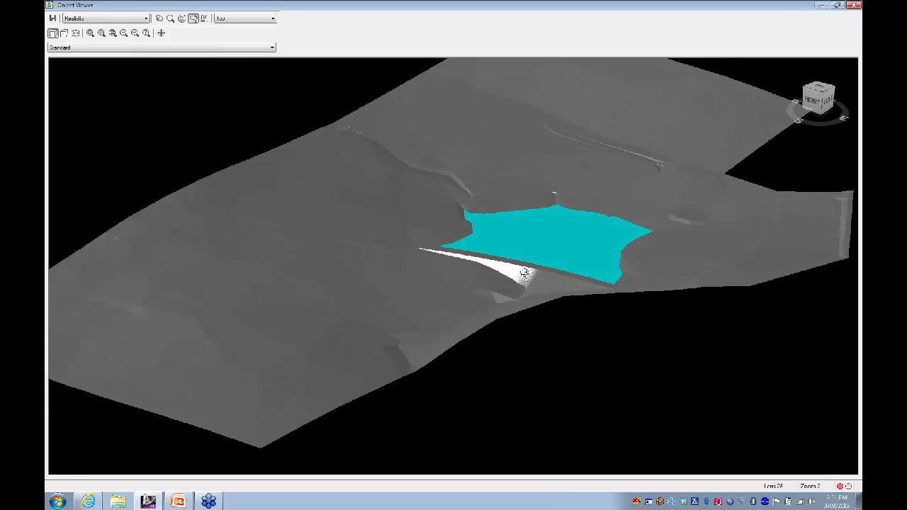
scroll(523, 273, "up", 4)
middle_click_drag(521, 272, 442, 269)
left_click_drag(463, 270, 345, 294)
left_click_drag(494, 281, 479, 326)
left_click_drag(425, 305, 519, 246)
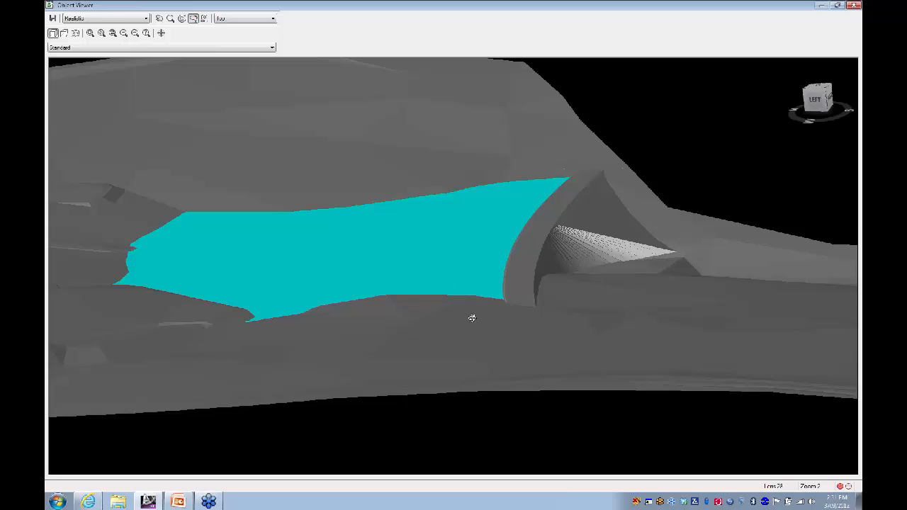
left_click_drag(472, 317, 405, 185)
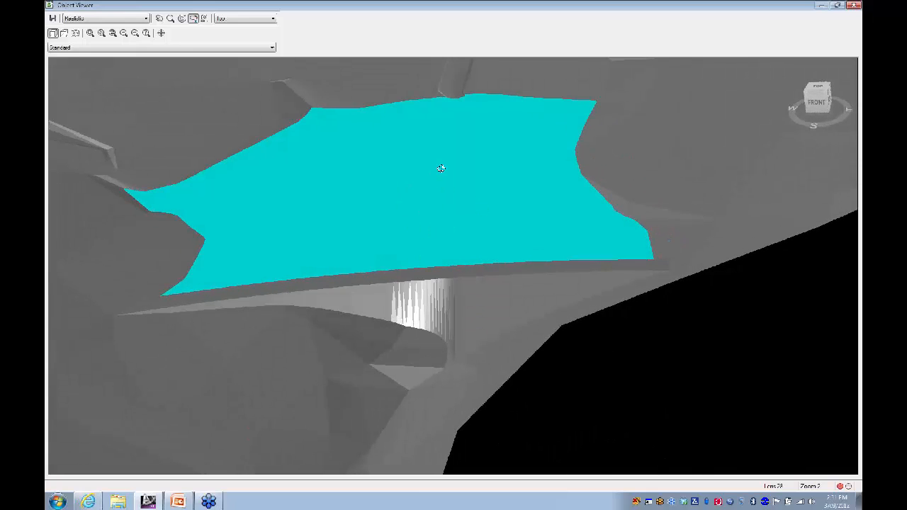
left_click_drag(414, 201, 413, 291)
left_click_drag(558, 202, 382, 165)
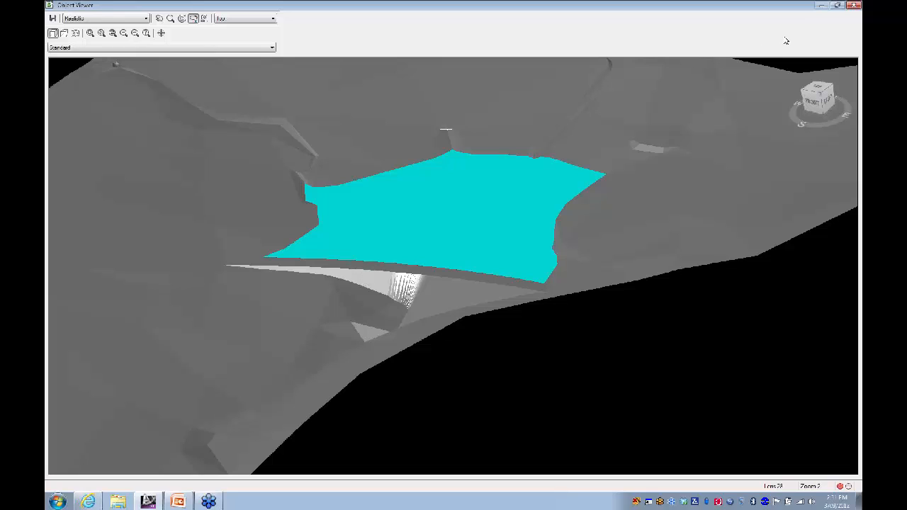
Step: Close the Object Viewer and confirm both combined and dam faces read 67.500 m at the dam
left_click(854, 6)
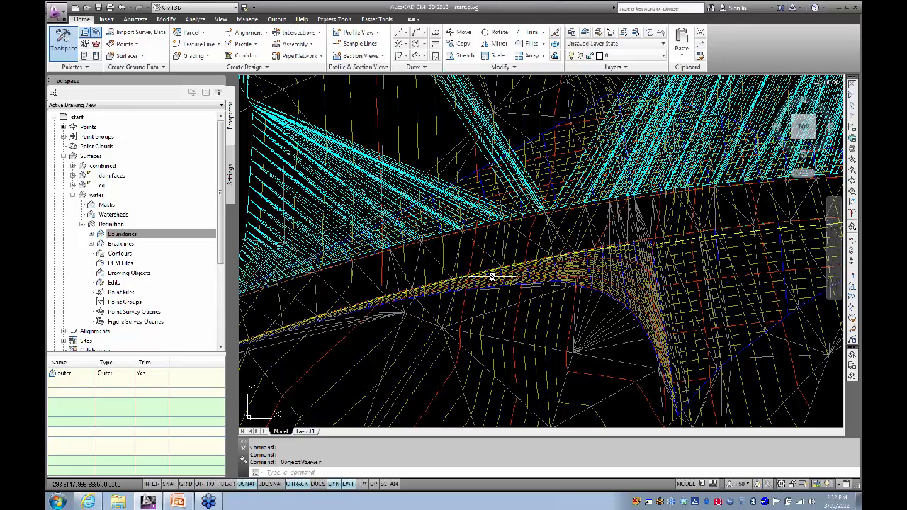
mouse_move(520, 249)
middle_click_drag(522, 243, 512, 214)
mouse_move(512, 214)
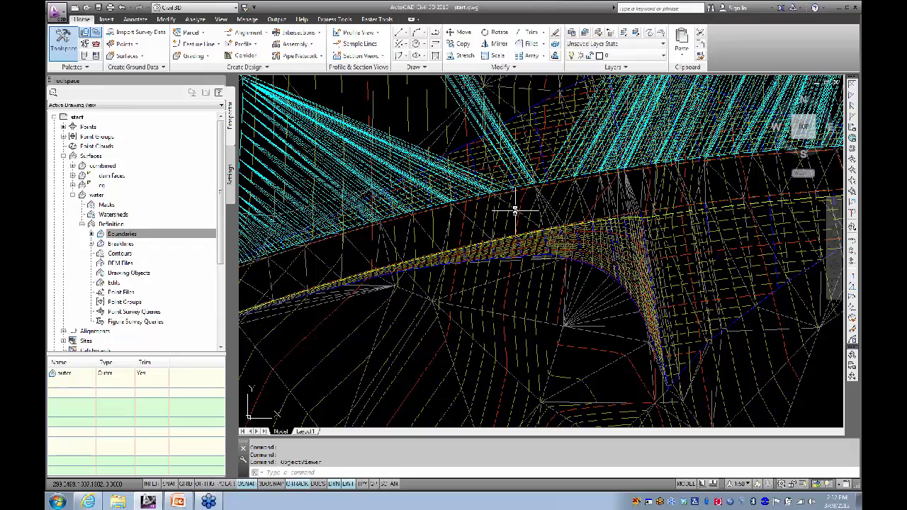
scroll(514, 209, "up", 3)
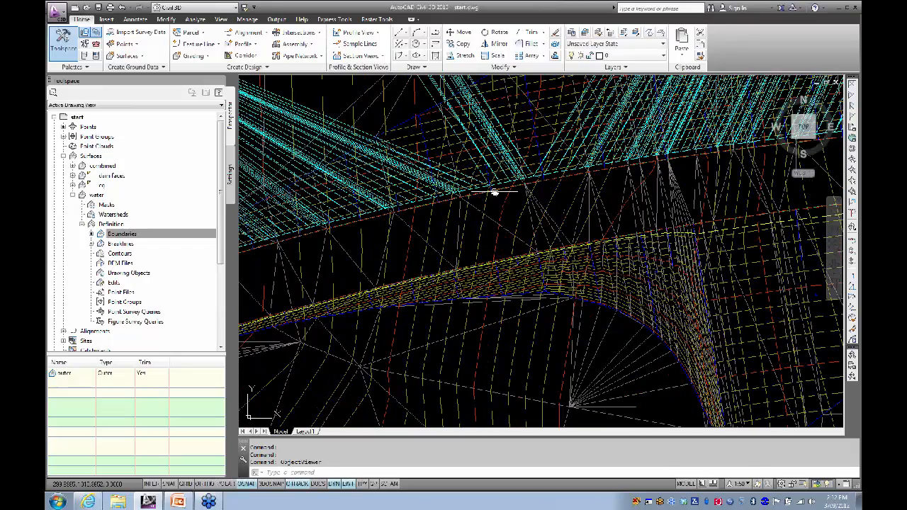
middle_click_drag(511, 206, 494, 198)
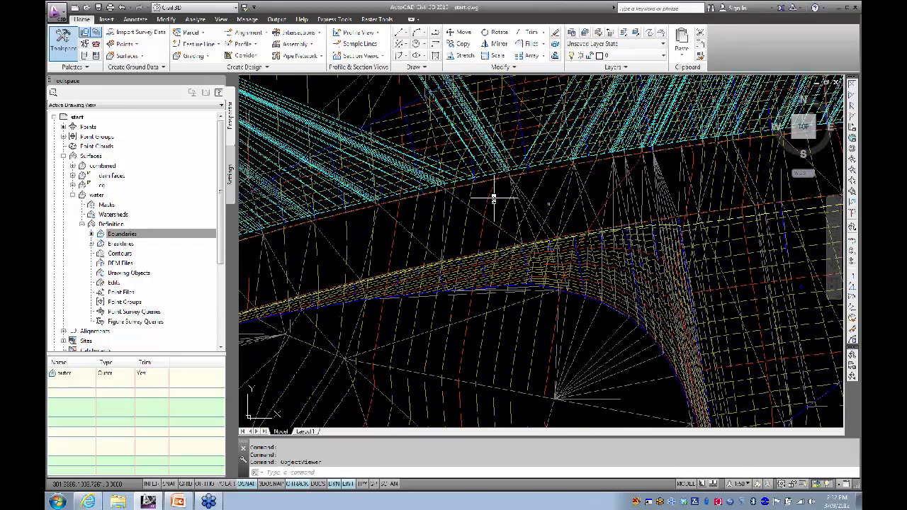
mouse_move(495, 198)
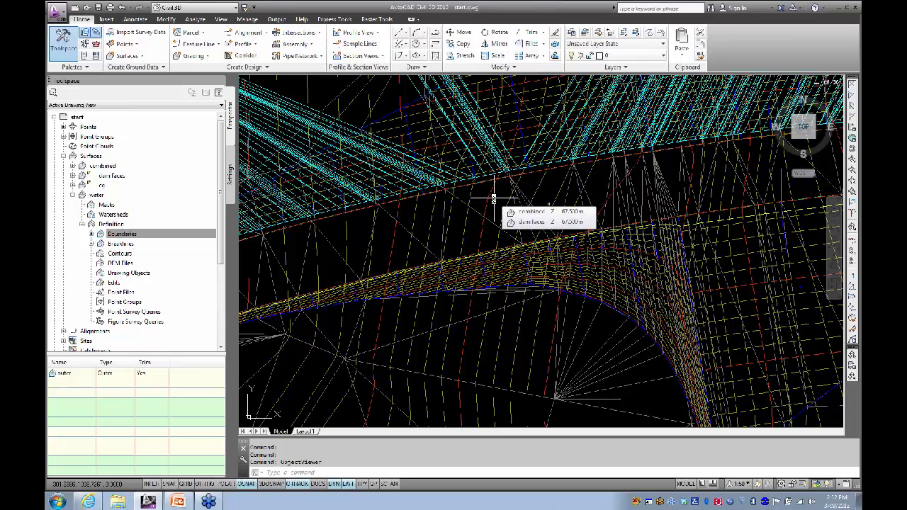
Step: Start a 3D polyline with 3P and place its start point at the dam edge
type("3p")
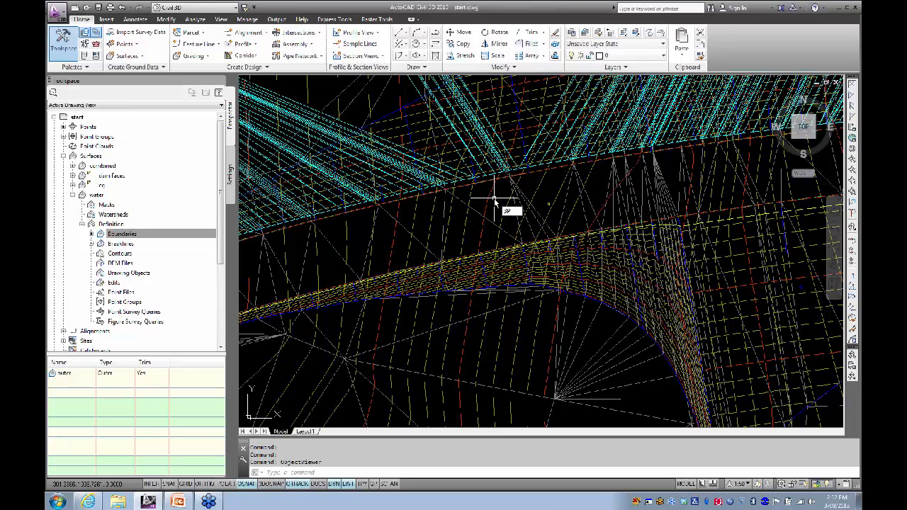
key("Return")
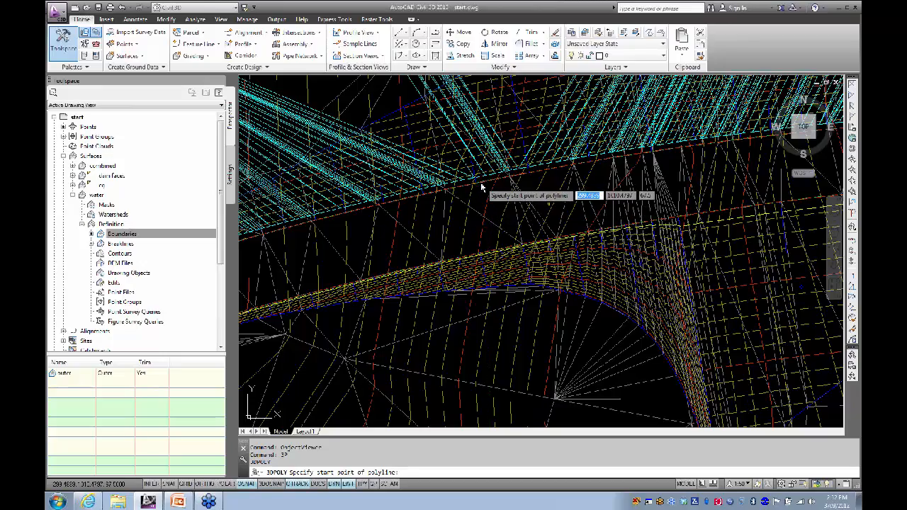
scroll(473, 190, "up", 3)
mouse_move(470, 187)
middle_mouse_down()
mouse_move(441, 103)
mouse_move(446, 110)
middle_mouse_up()
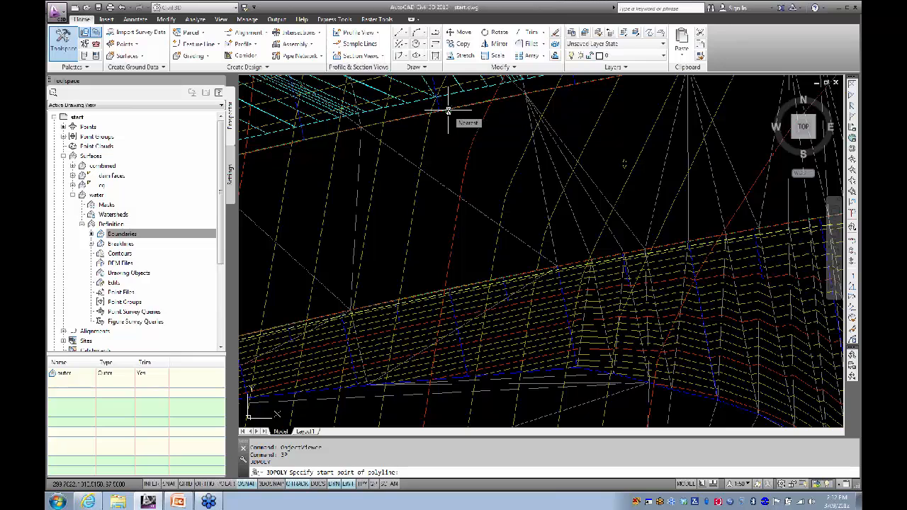
left_click(448, 111)
Step: Cancel the 3D polyline and start an ordinary PLINE instead
scroll(432, 93, "up", 3)
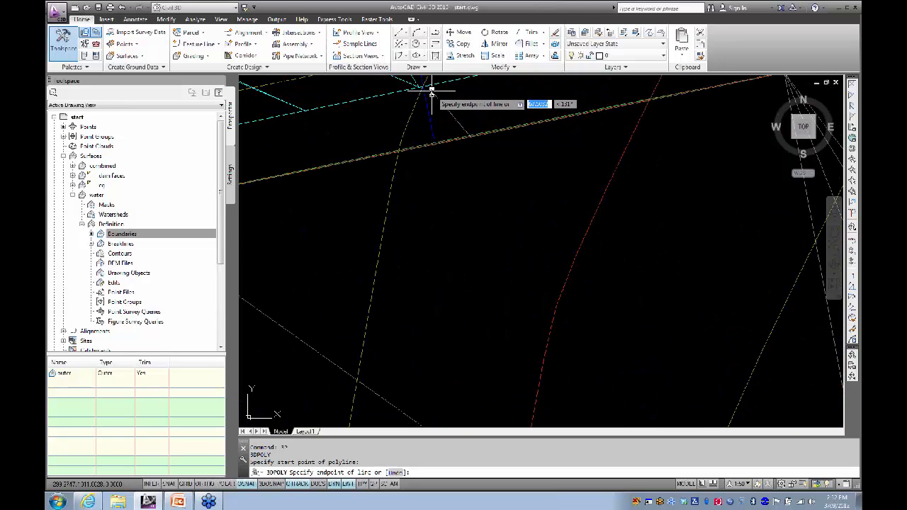
scroll(436, 128, "up", 2)
scroll(472, 194, "up", 3)
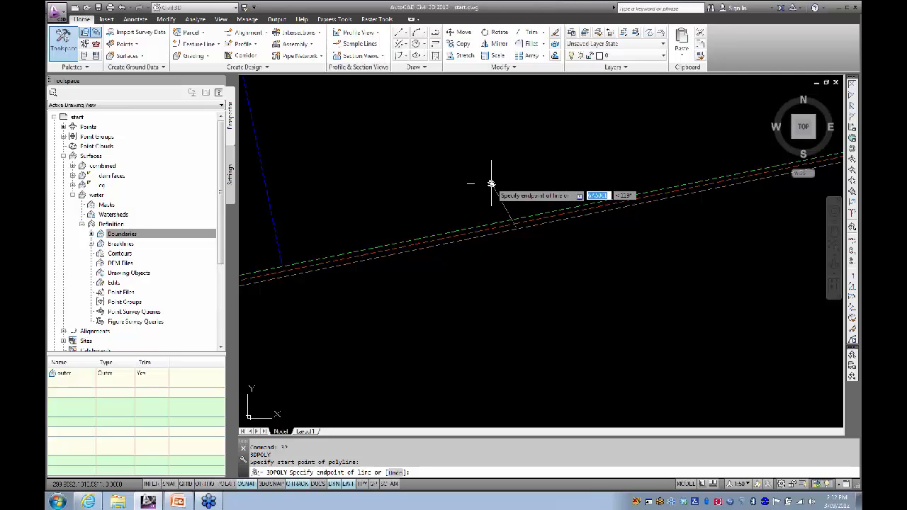
scroll(494, 178, "down", 3)
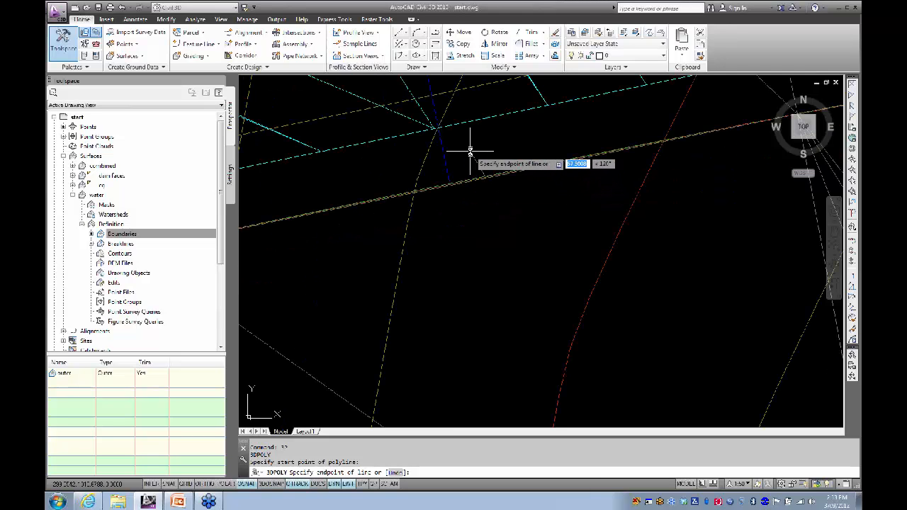
scroll(472, 151, "down", 2)
scroll(472, 154, "up", 4)
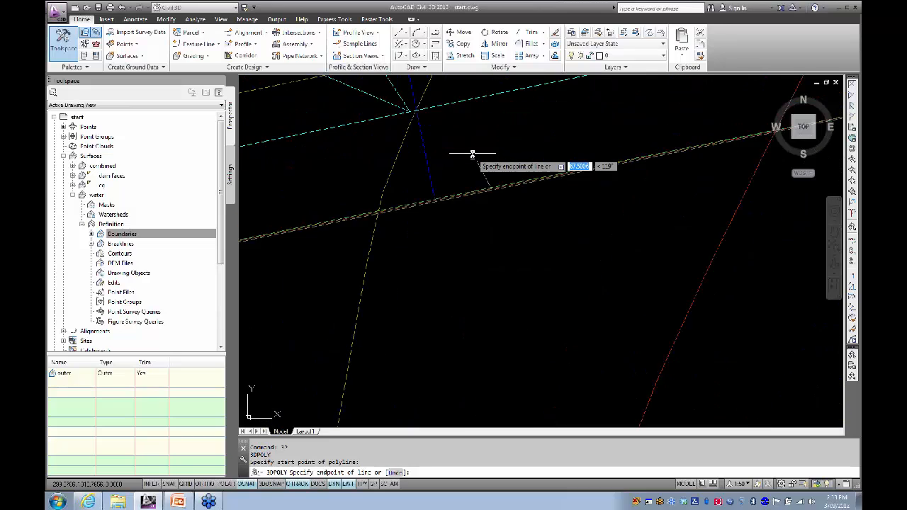
key("Escape")
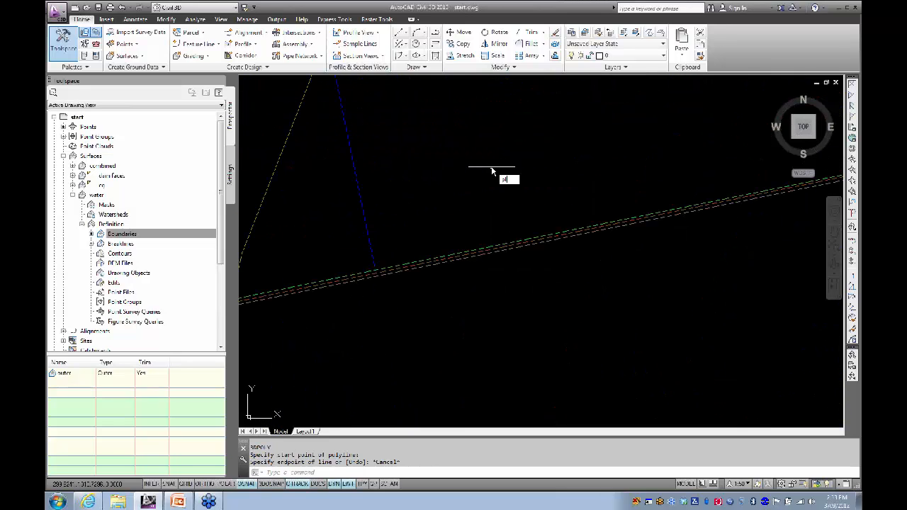
key("Return")
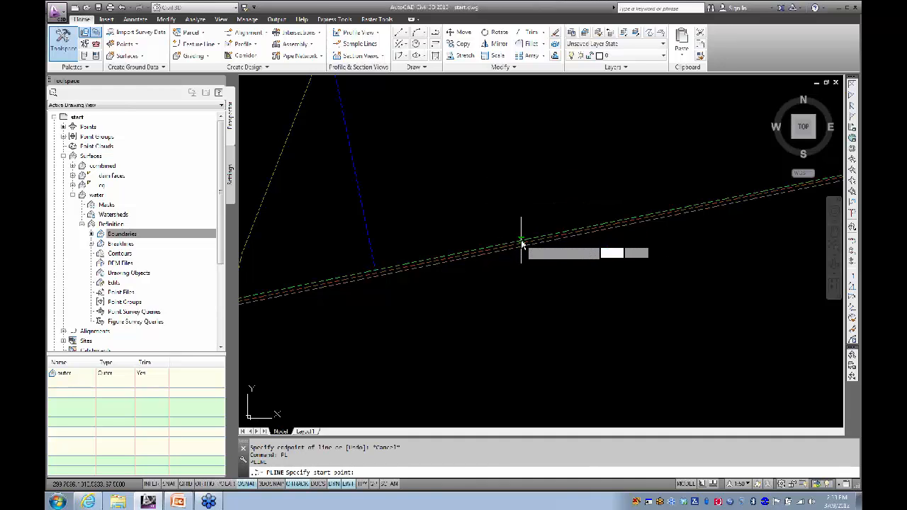
Step: Place the polyline's first two vertices across the dam slope
left_click(522, 244)
scroll(496, 178, "down", 4)
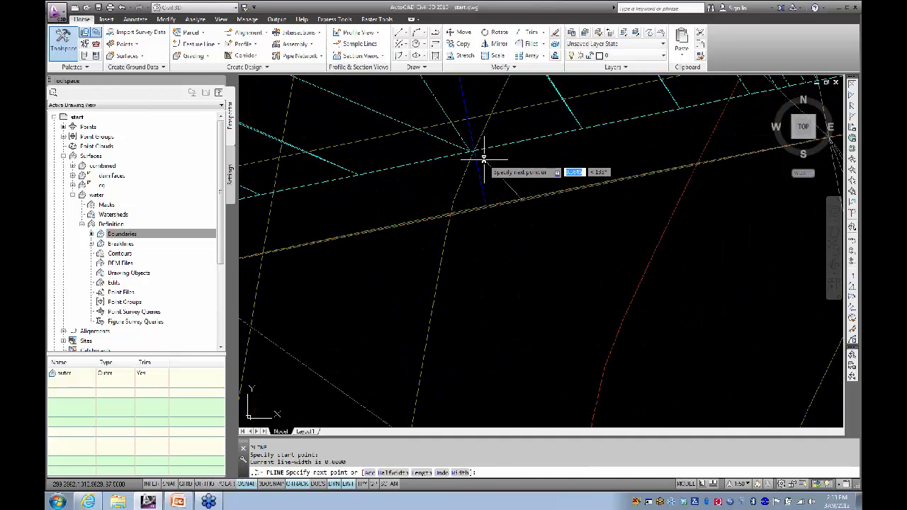
left_click(482, 157)
scroll(482, 163, "down", 3)
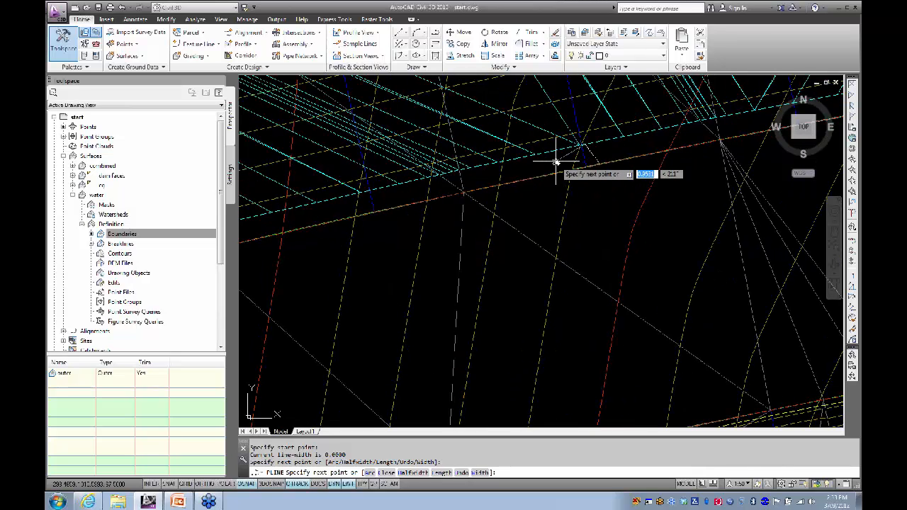
Step: Add two more vertices along the cyan line using the Nearest object snap
right_click(248, 484)
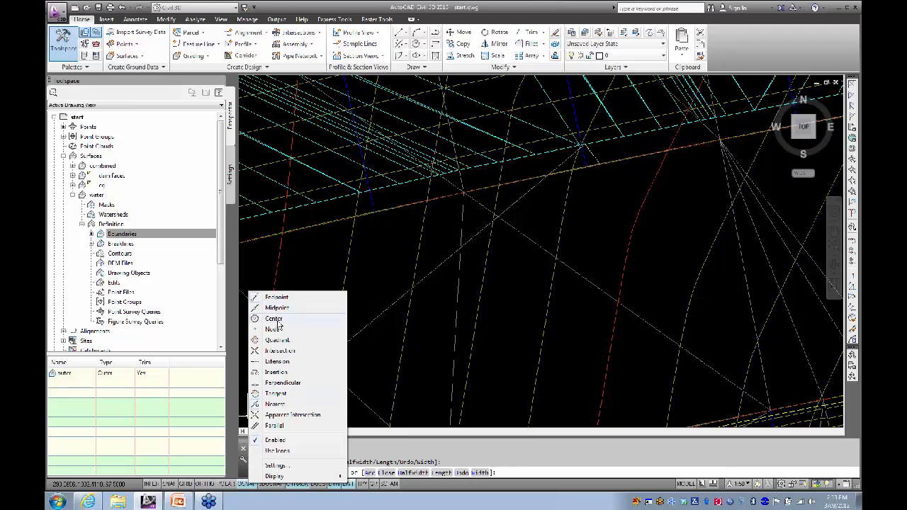
left_click(266, 405)
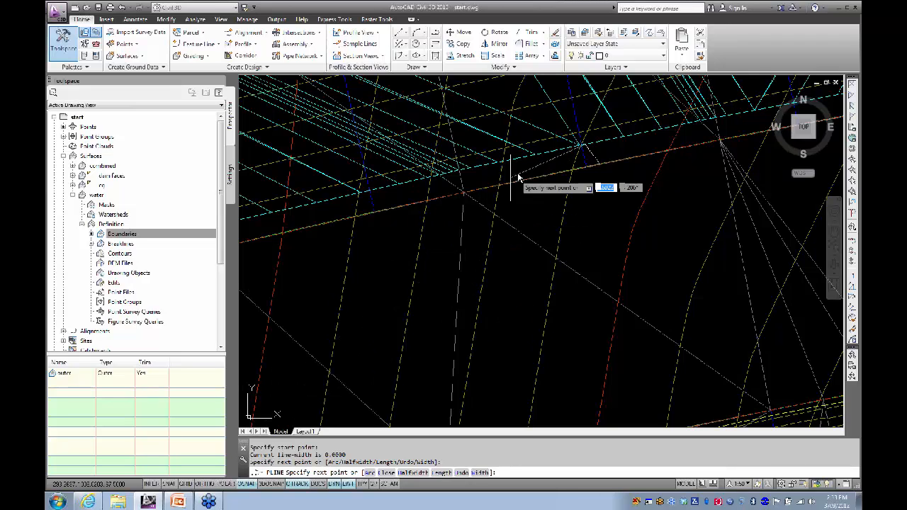
left_click(542, 157)
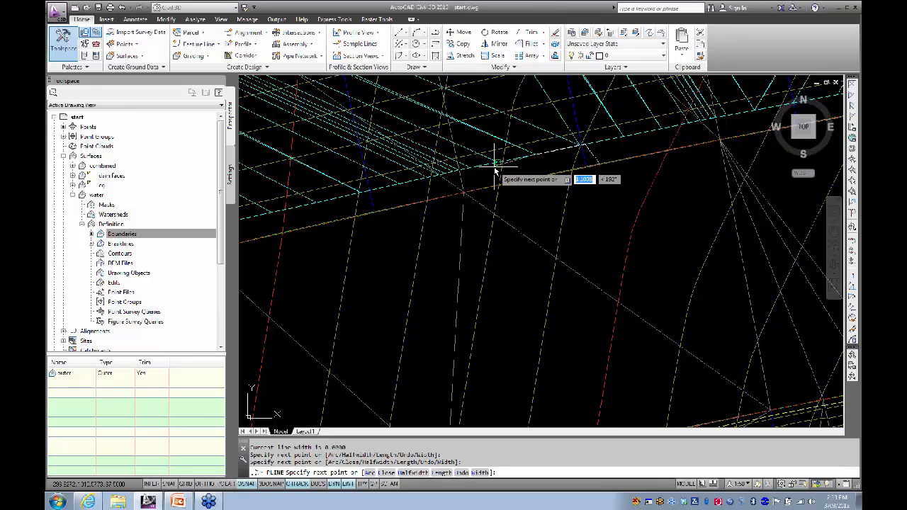
left_click(498, 170)
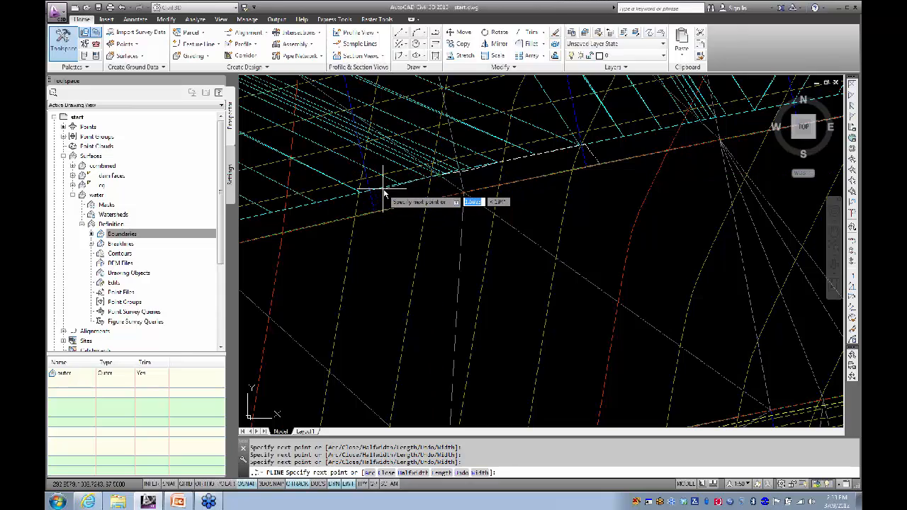
scroll(402, 209, "down", 2)
scroll(408, 198, "down", 2)
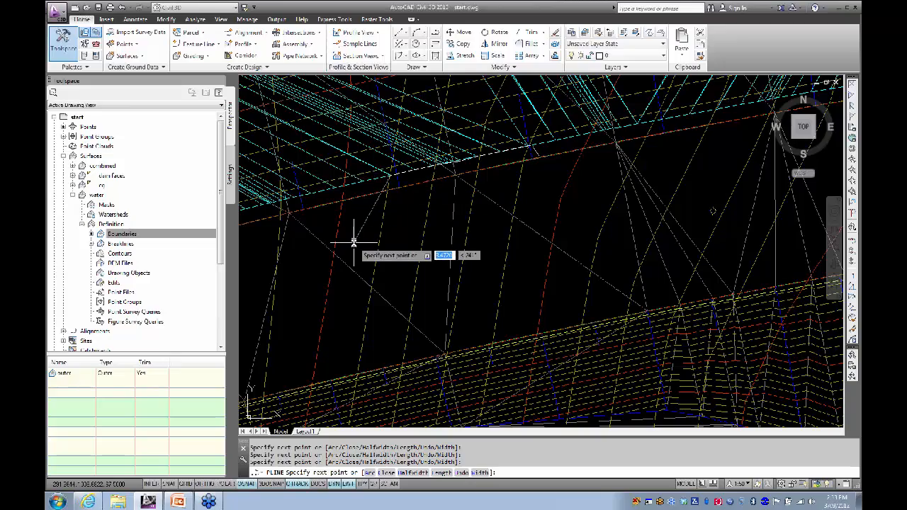
scroll(355, 234, "up", 2)
scroll(367, 201, "up", 2)
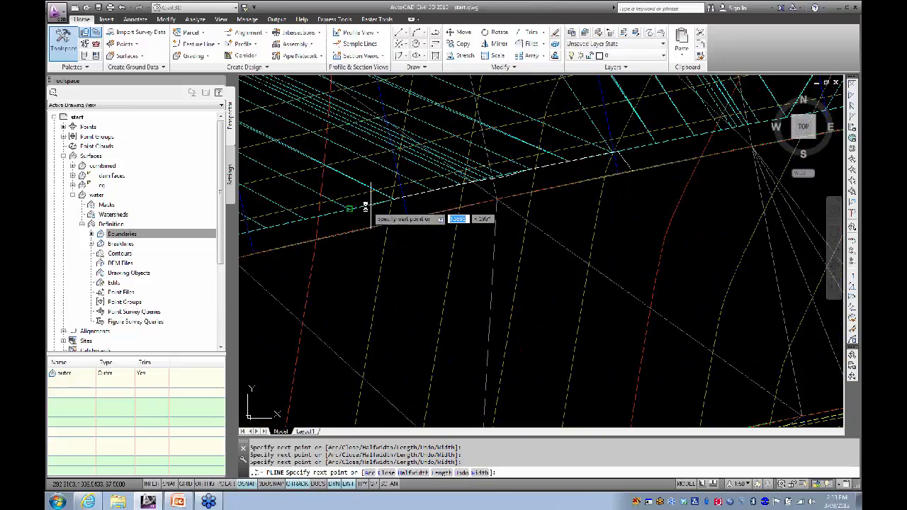
scroll(365, 212, "down", 3)
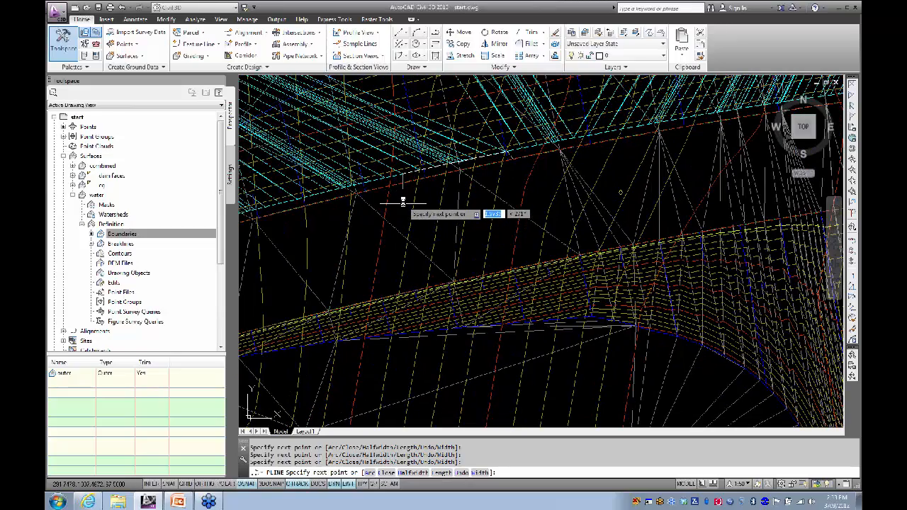
scroll(390, 175, "up", 3)
scroll(391, 175, "up", 3)
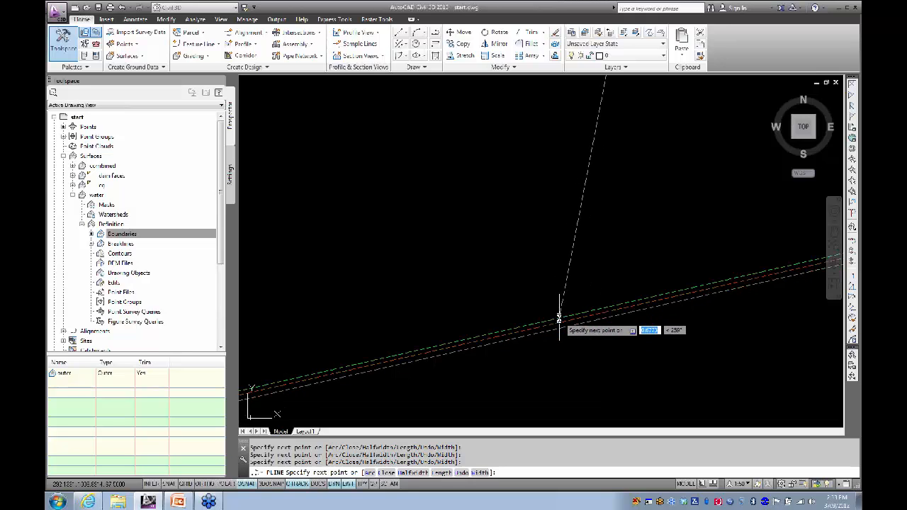
Step: Add a polyline vertex snapped with Nearest onto the green slope line
right_click(557, 280, "shift")
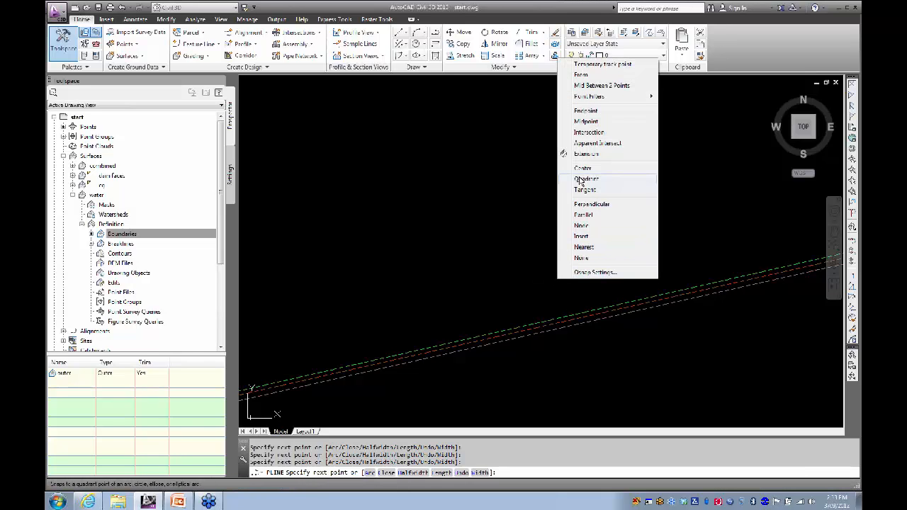
left_click(583, 247)
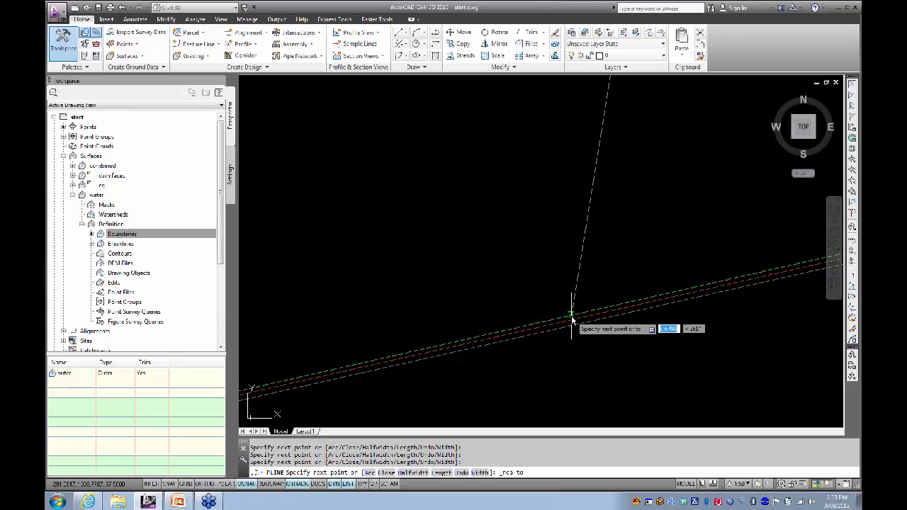
middle_click_drag(555, 290, 446, 230, "shift")
scroll(468, 292, "up", 5)
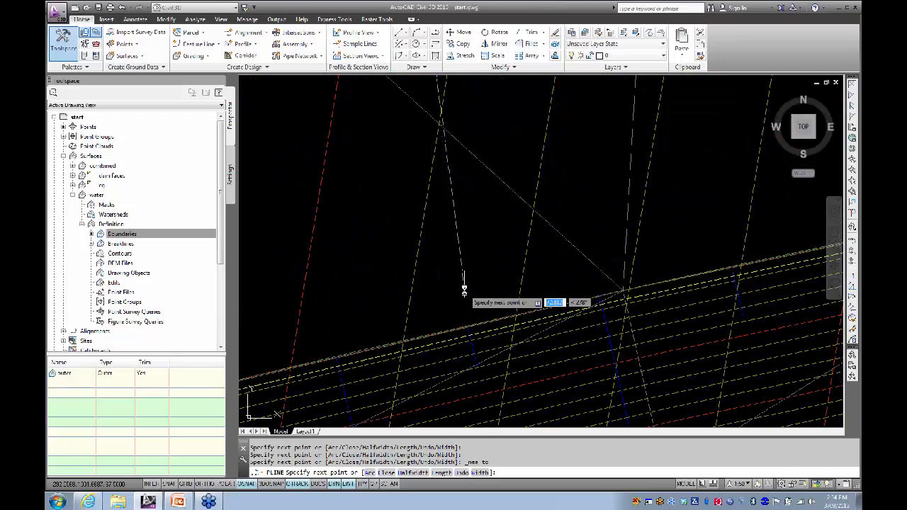
middle_click_drag(462, 292, 454, 228)
scroll(440, 212, "up", 4)
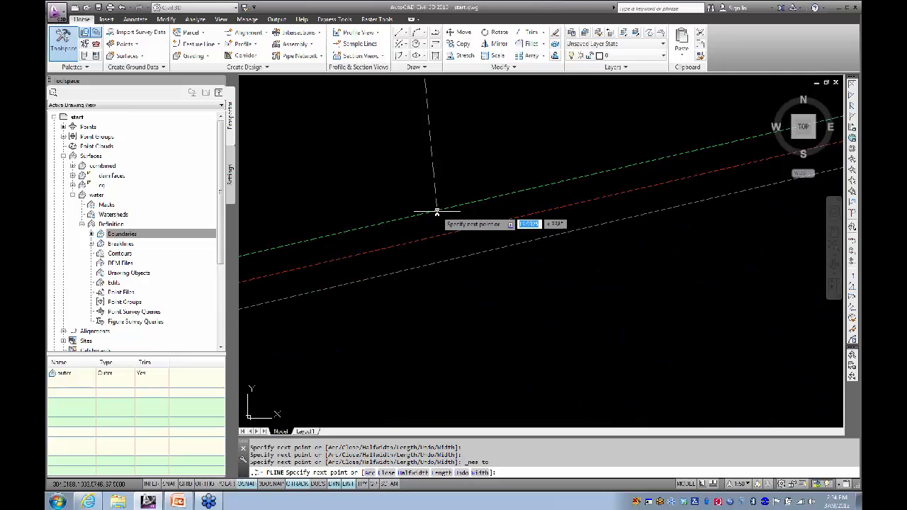
right_click(440, 215, "shift")
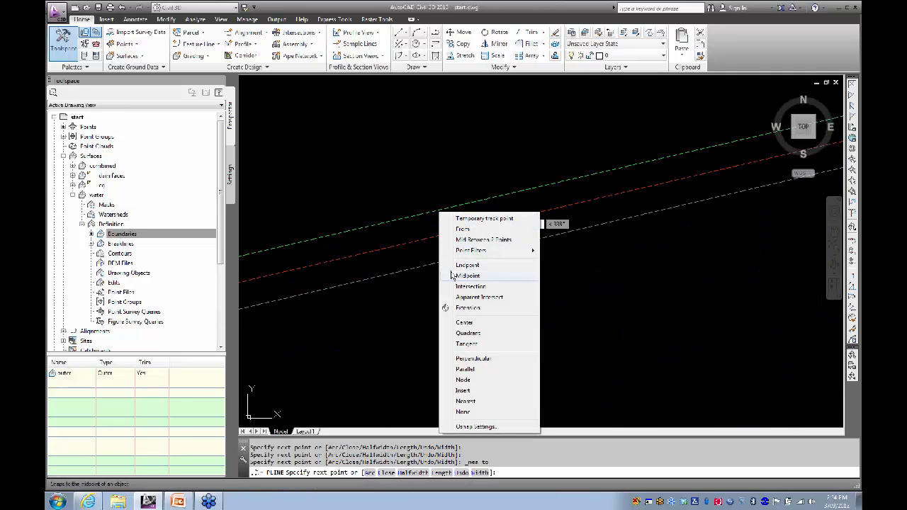
left_click(462, 403)
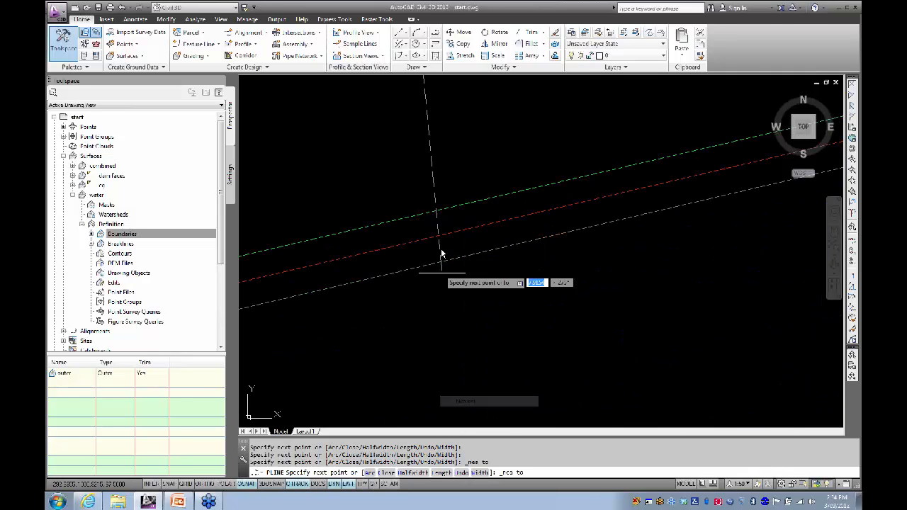
left_click(431, 211)
Step: Shift the view up-left and prepare a Nearest snap for the next vertex on the blue line
scroll(411, 259, "down", 5)
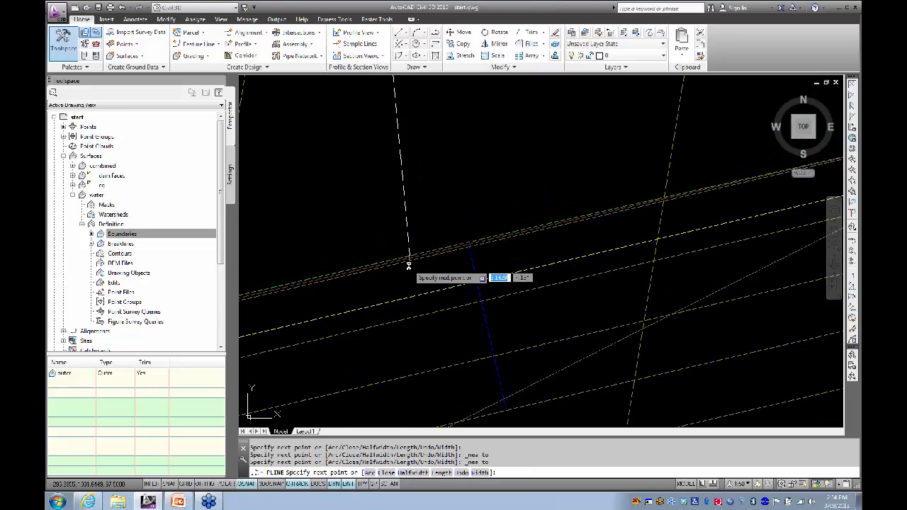
middle_click_drag(409, 265, 364, 132)
scroll(354, 189, "down", 2)
scroll(354, 192, "down", 4)
scroll(373, 244, "up", 4)
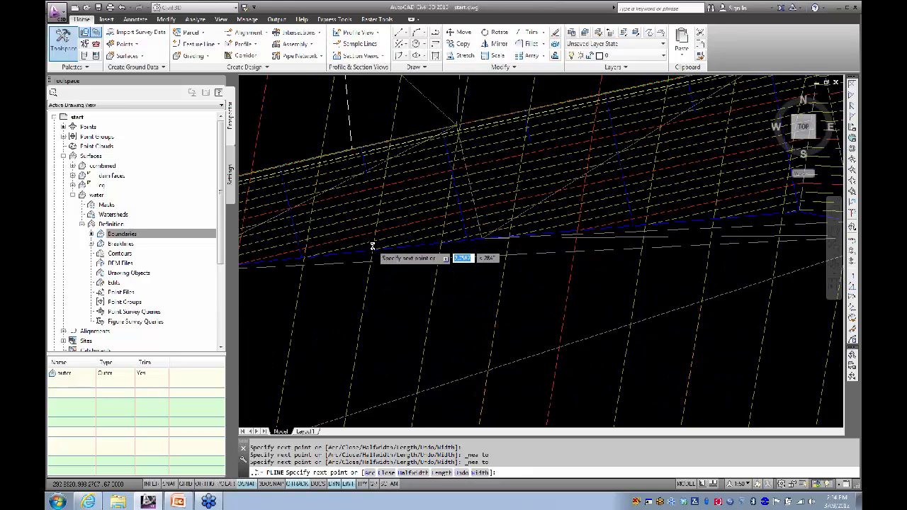
scroll(378, 246, "up", 5)
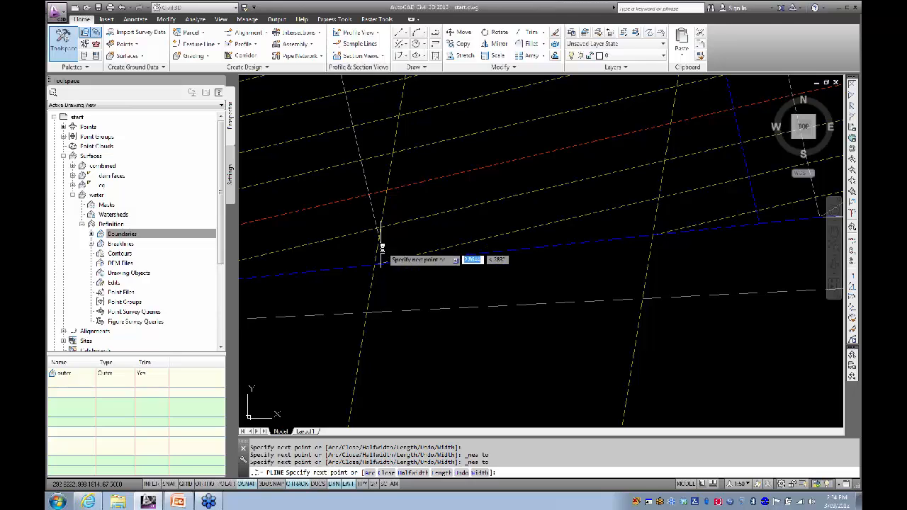
scroll(387, 260, "up", 3)
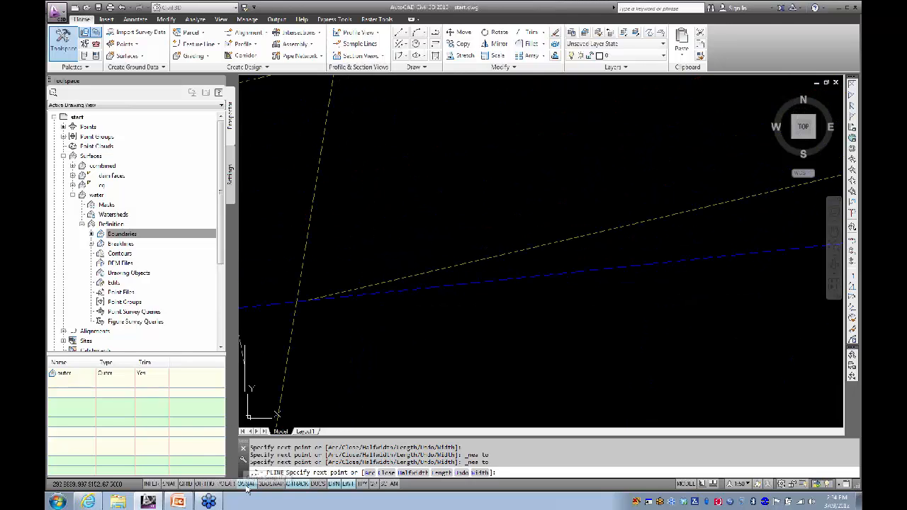
right_click(440, 211, "shift")
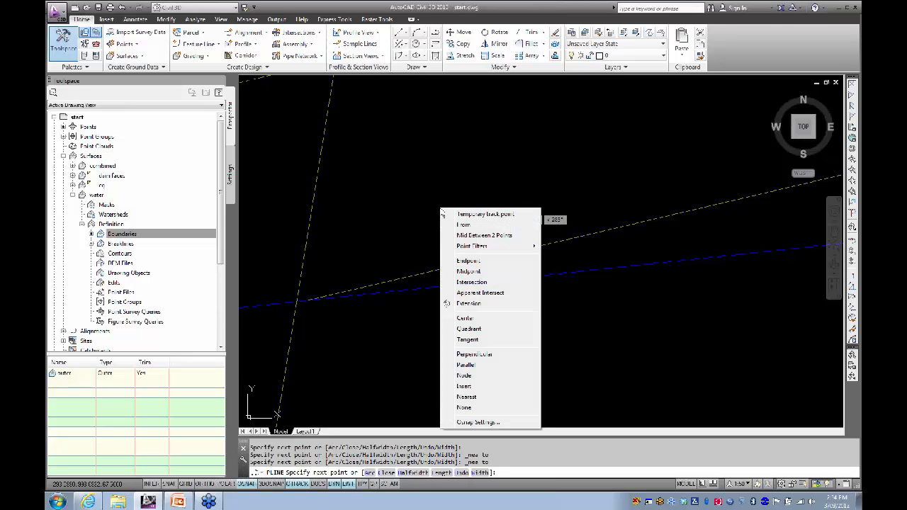
left_click(462, 398)
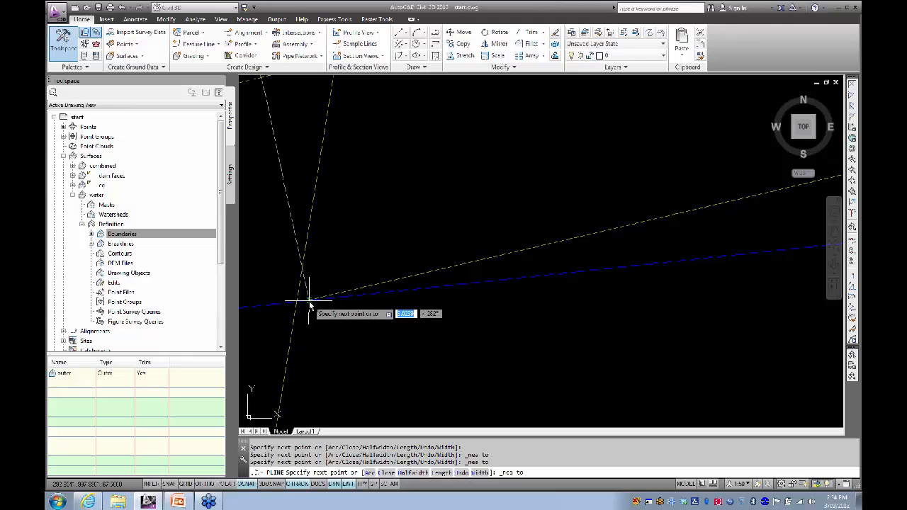
scroll(309, 303, "up", 2)
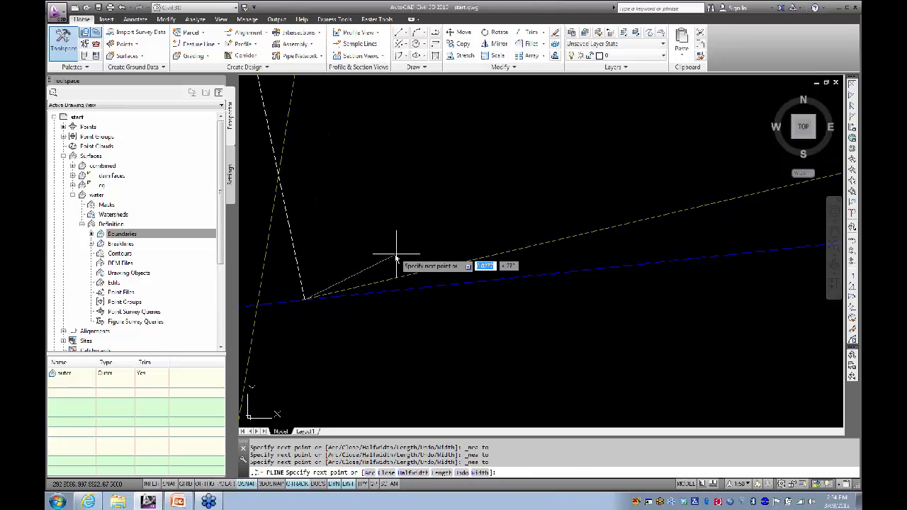
scroll(385, 253, "up", 4)
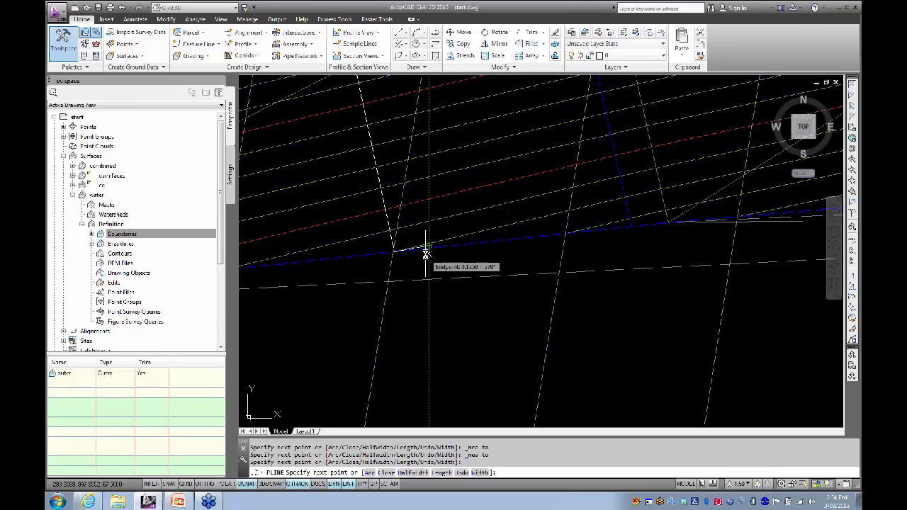
scroll(431, 241, "up", 3)
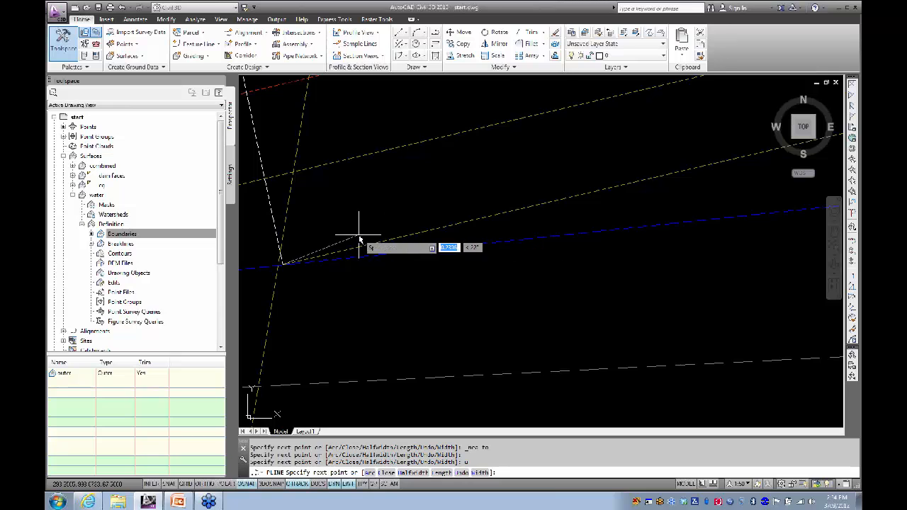
Step: Fix the snapped vertex on the blue line and add another vertex farther left
left_click(516, 211)
scroll(551, 209, "down", 6)
middle_click_drag(512, 211, 373, 204)
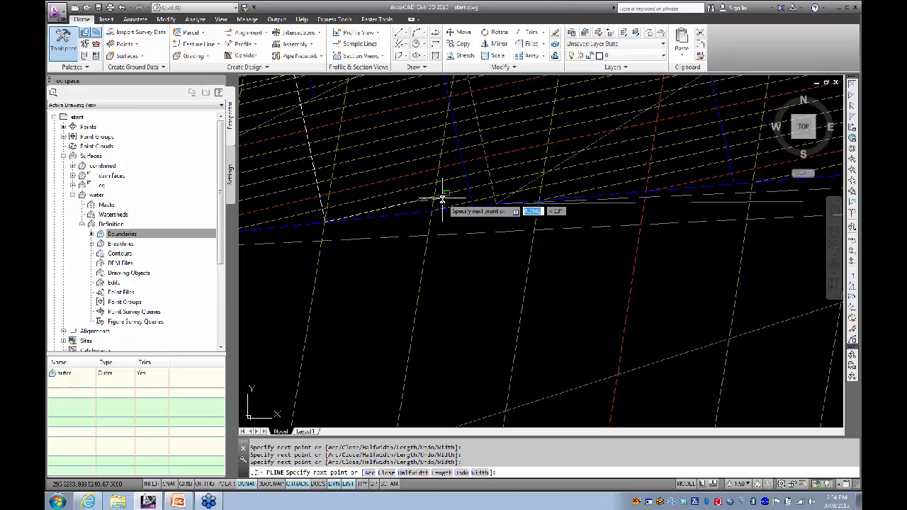
scroll(466, 199, "down", 4)
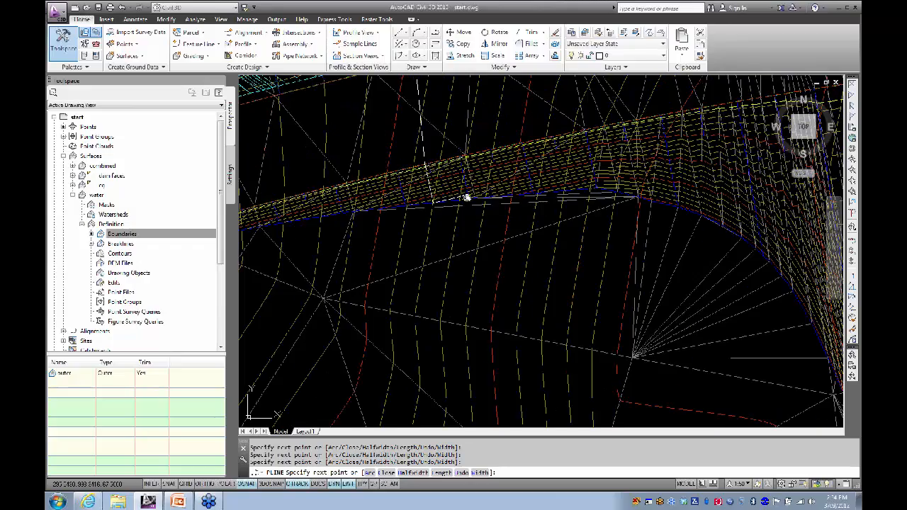
mouse_move(466, 199)
middle_mouse_down()
mouse_move(461, 307)
mouse_move(452, 292)
middle_mouse_up()
scroll(452, 292, "up", 5)
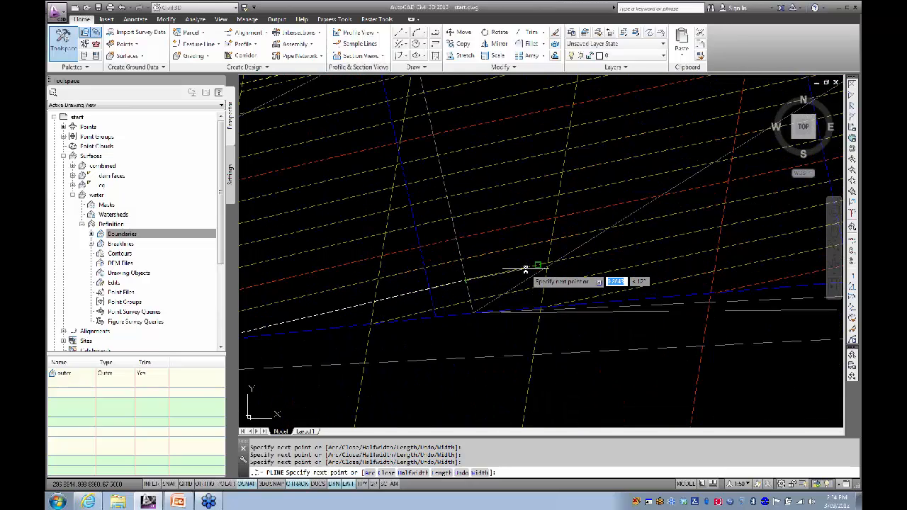
middle_click_drag(615, 265, 457, 285)
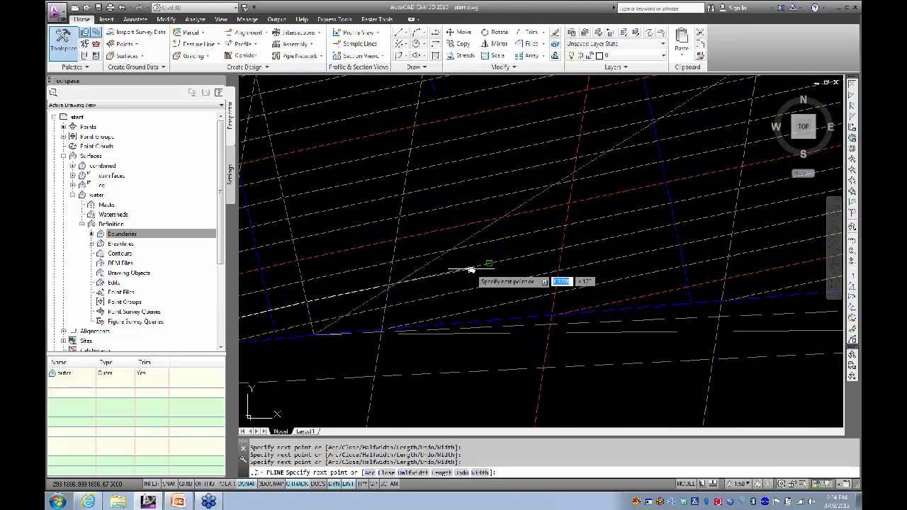
left_click(491, 265)
Step: Place a final Nearest-snapped vertex and close the polyline with C
scroll(576, 247, "down", 6)
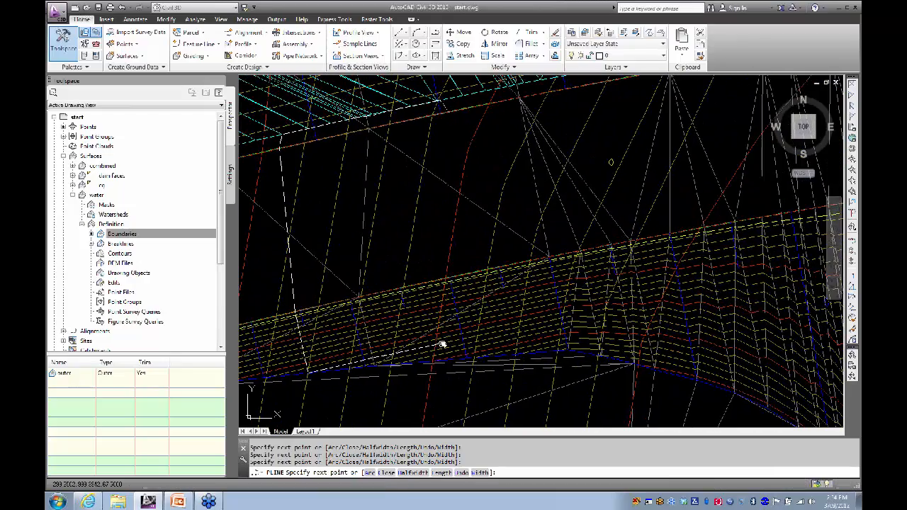
scroll(449, 341, "up", 6)
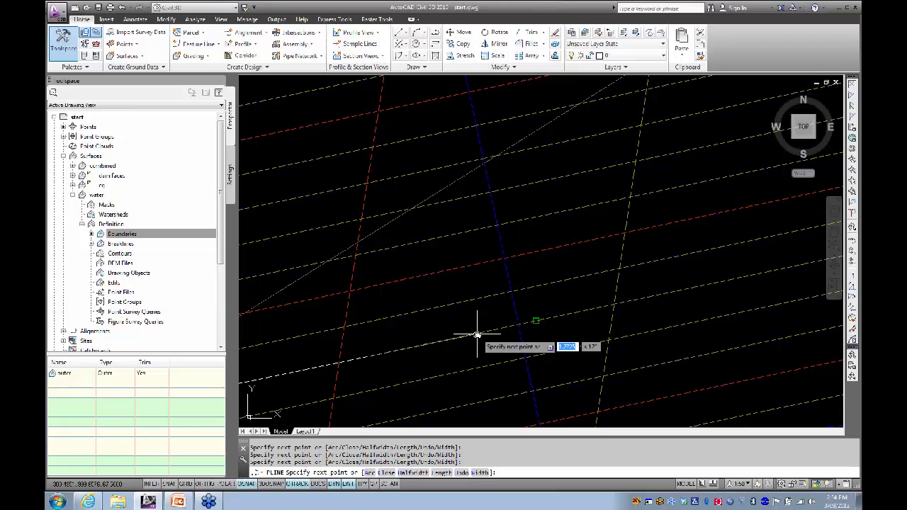
scroll(475, 333, "down", 2)
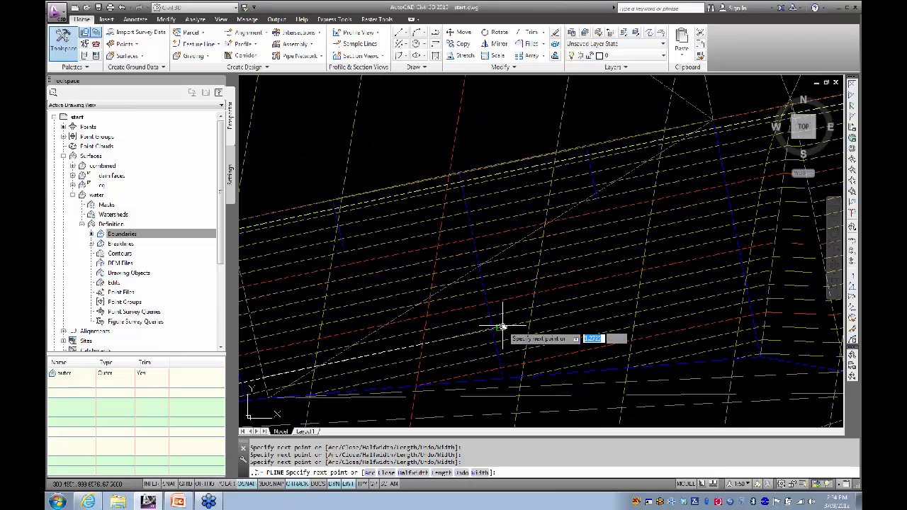
scroll(535, 300, "down", 3)
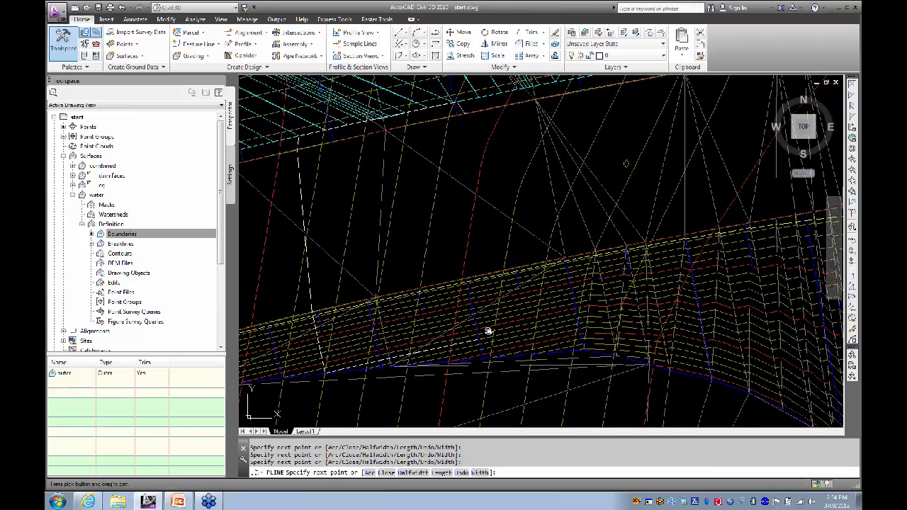
scroll(543, 333, "up", 4)
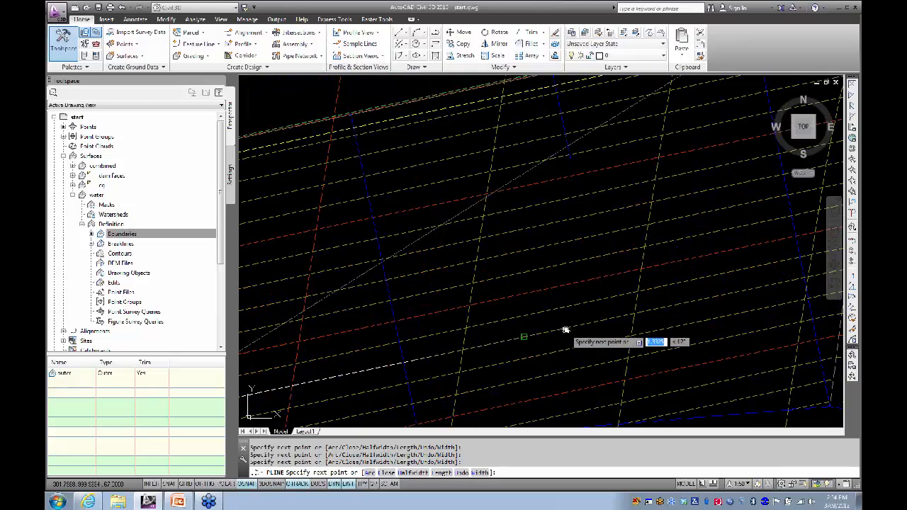
scroll(629, 315, "down", 3)
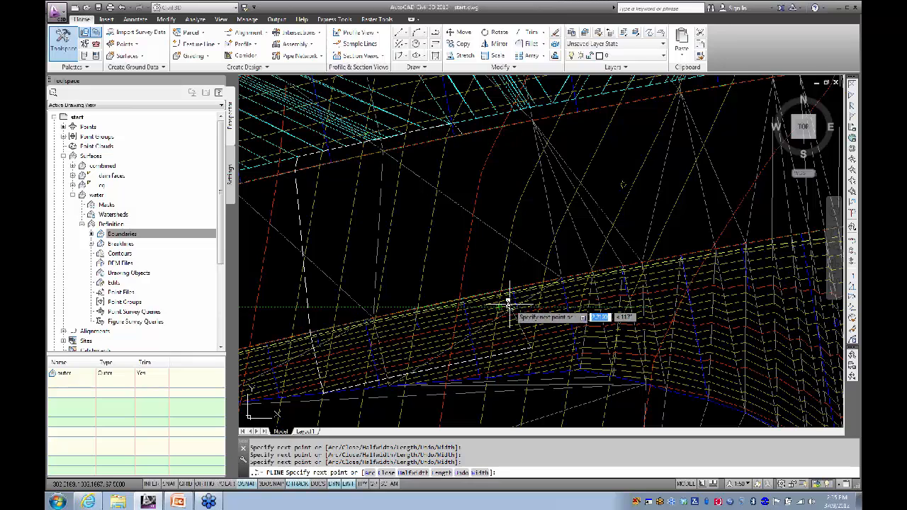
scroll(516, 296, "up", 3)
scroll(516, 296, "up", 4)
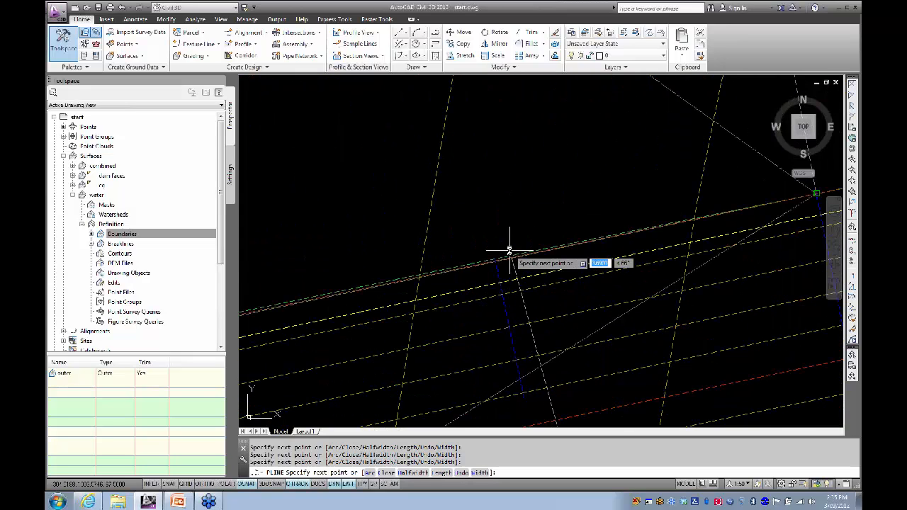
right_click(515, 267, "shift")
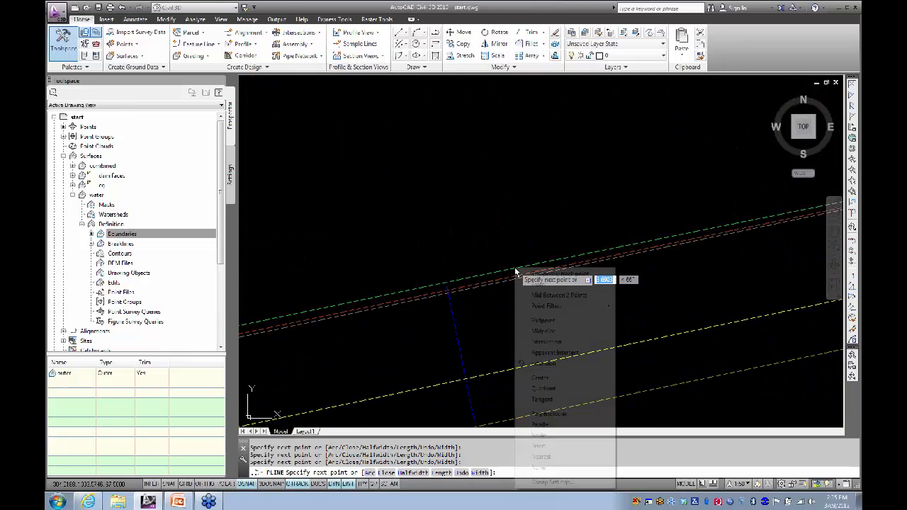
left_click(542, 458)
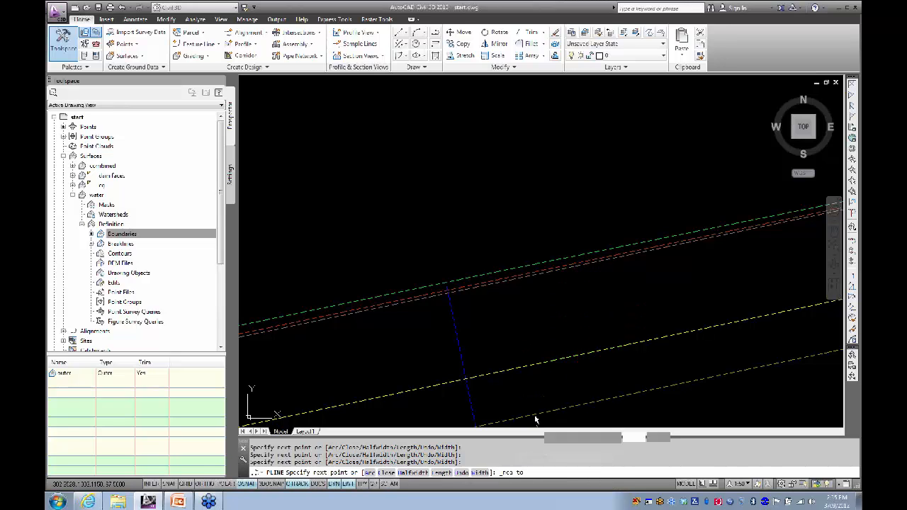
scroll(492, 257, "down", 5)
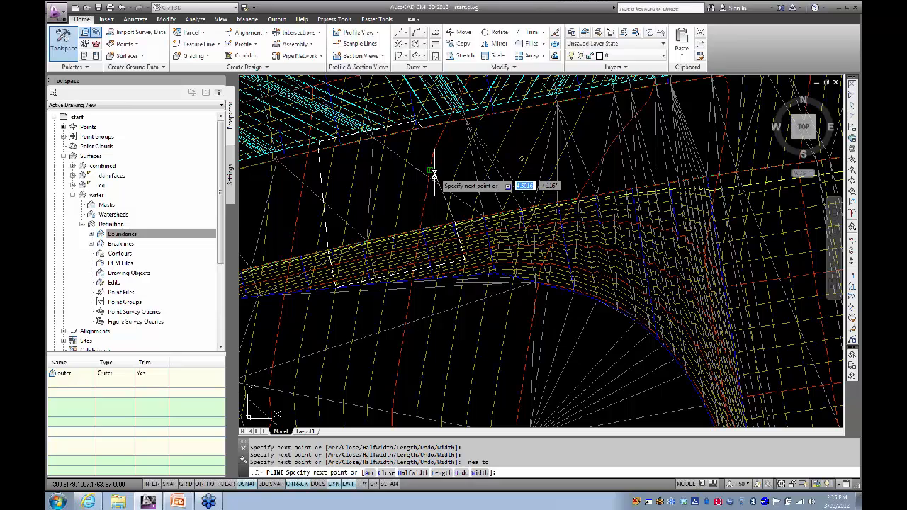
type("c")
key("Return")
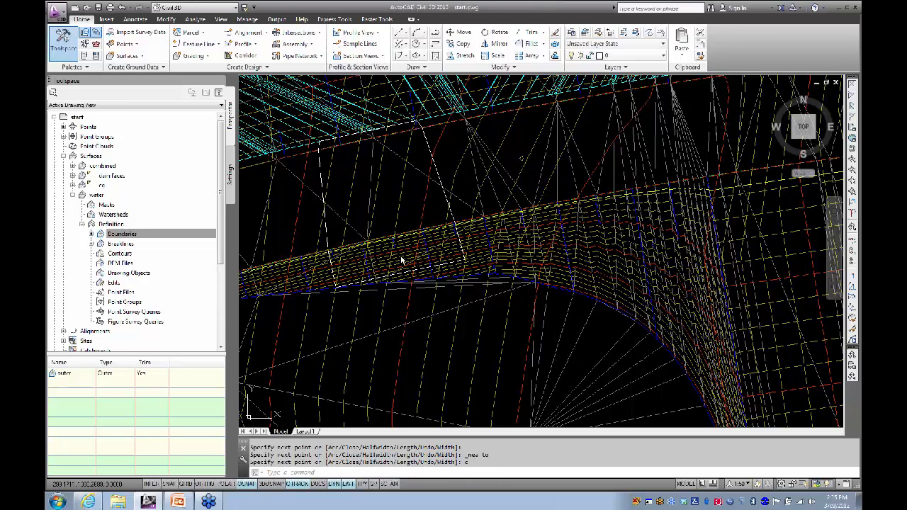
Step: Select the closed polyline, adjust the view slightly, and switch to the Modify ribbon's elevation tools
left_click(429, 145)
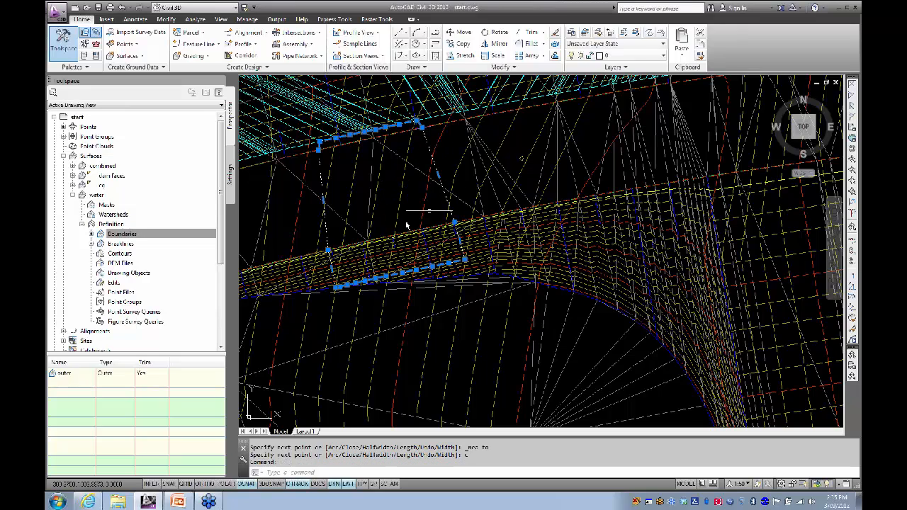
middle_click_drag(377, 202, 415, 227)
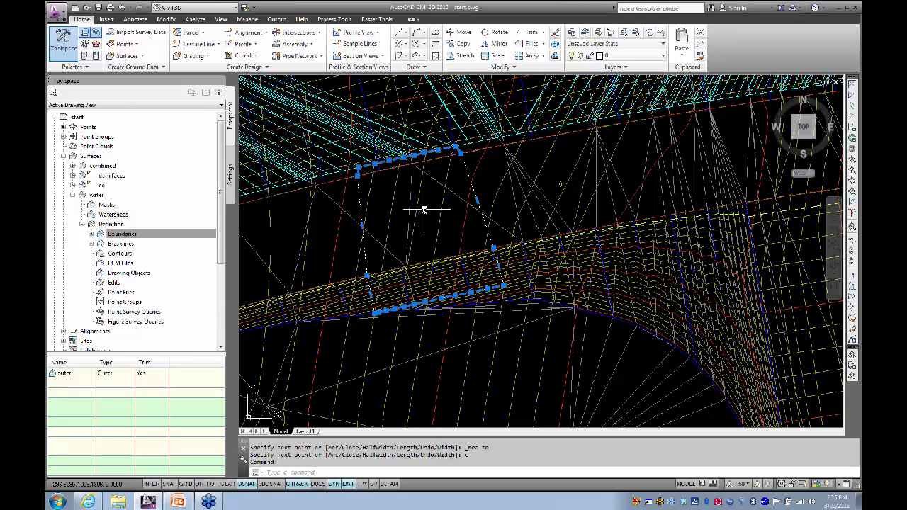
middle_click_drag(421, 209, 435, 218)
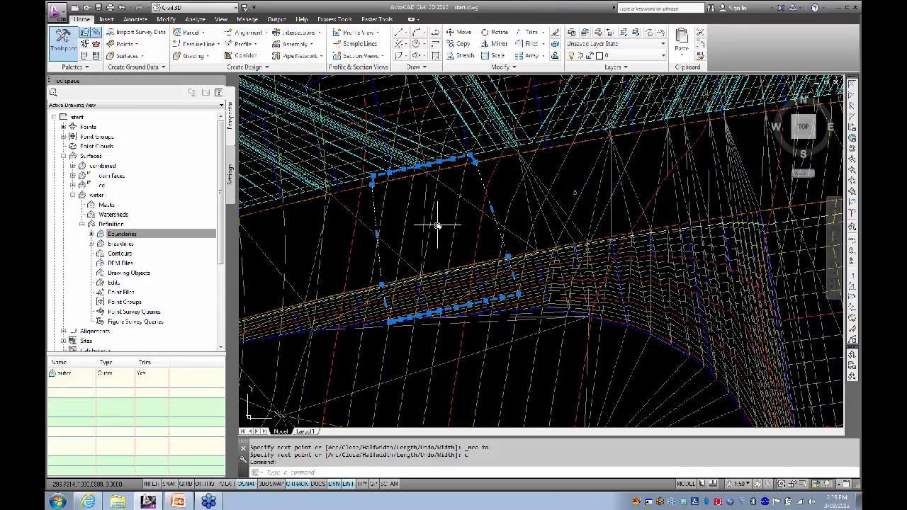
middle_click_drag(447, 219, 442, 226, "shift")
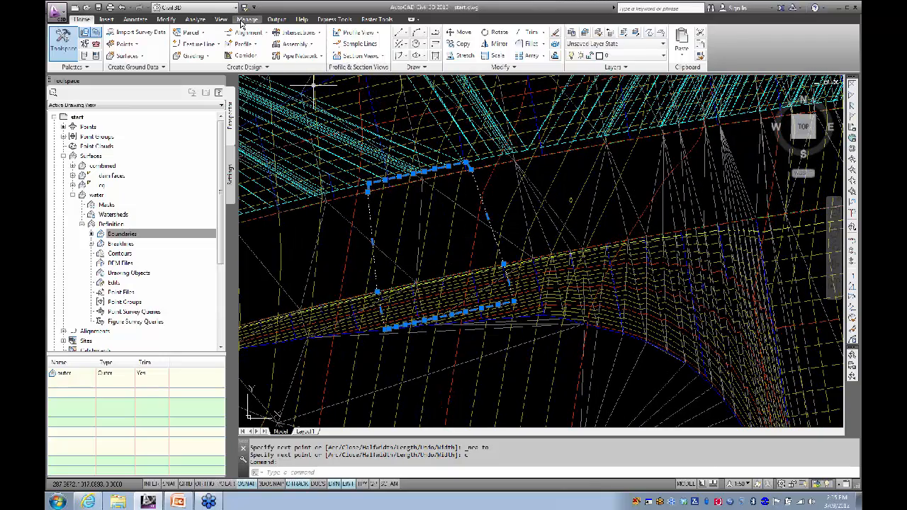
left_click(168, 20)
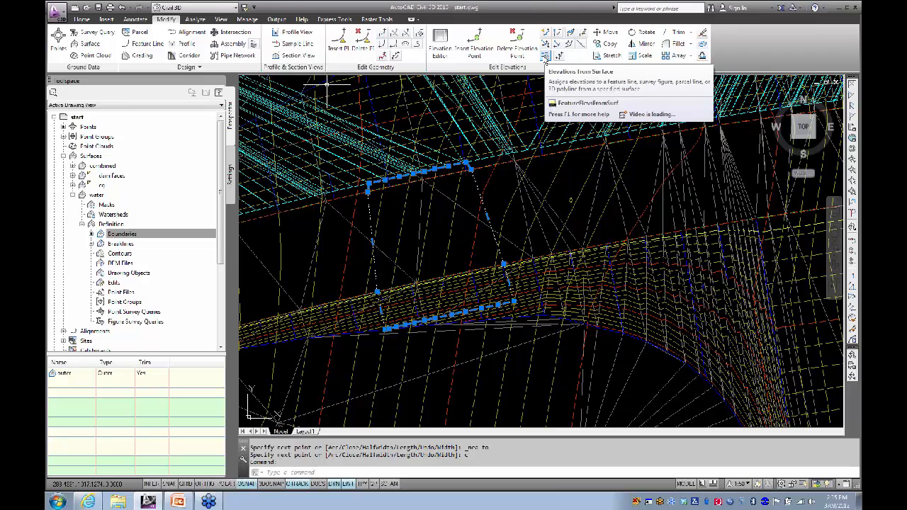
Step: Run Elevations from Surface with the 'dam faces' surface, inserting intermediate grade break points
left_click(545, 60)
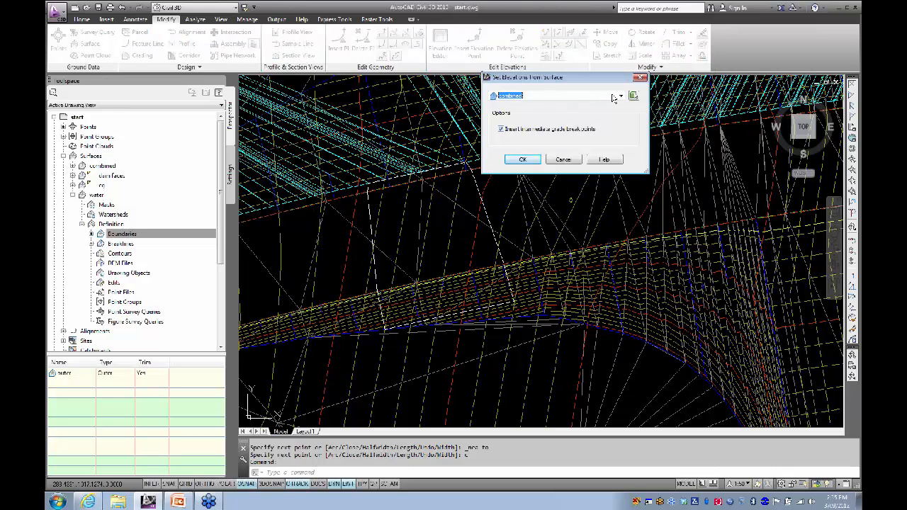
left_click(618, 97)
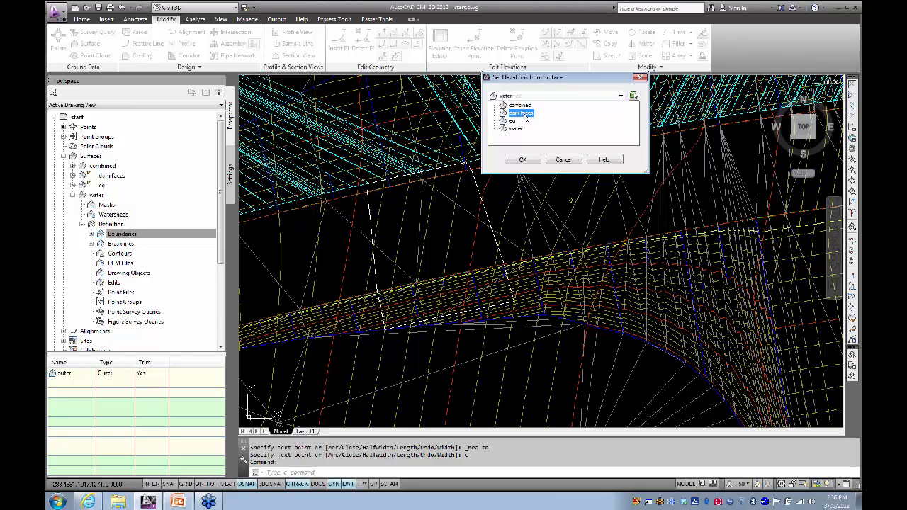
left_click(524, 116)
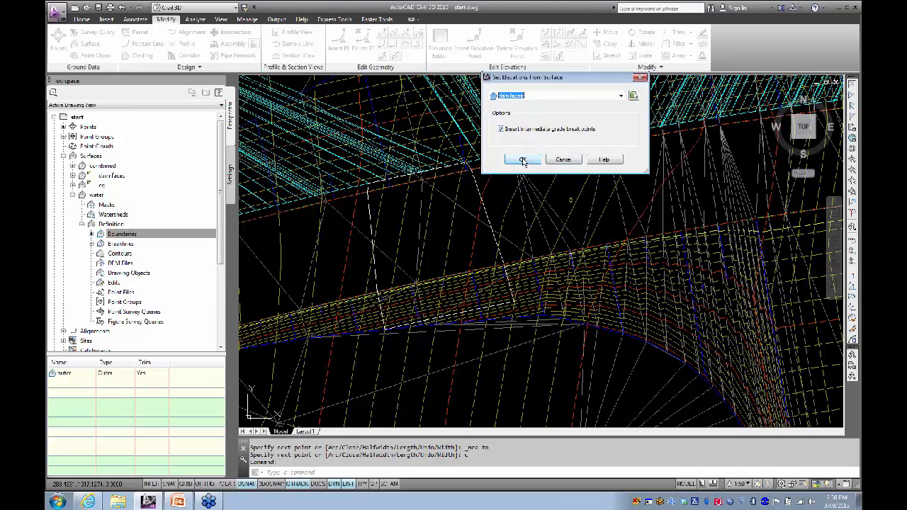
left_click(523, 161)
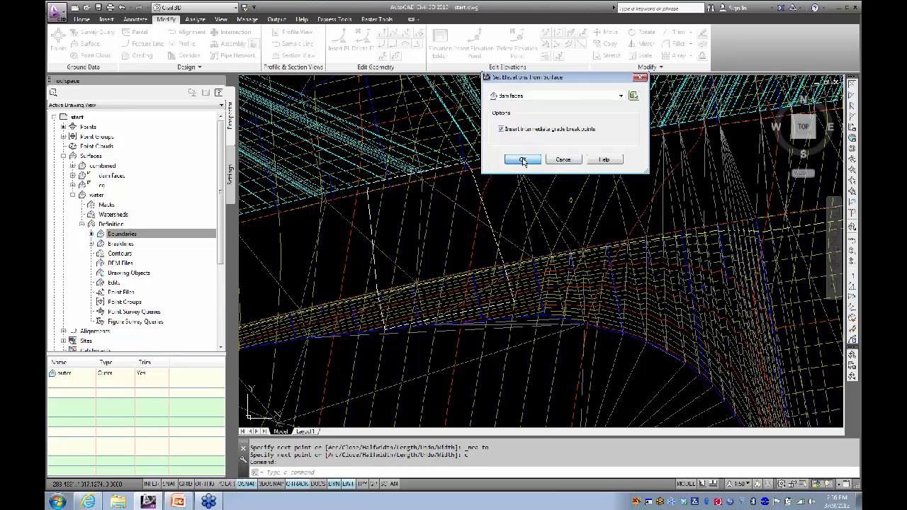
Step: Apply dam-faces elevations (61.500–67.500 m) to the white feature line, then reselect it for its context menu
left_click(480, 189)
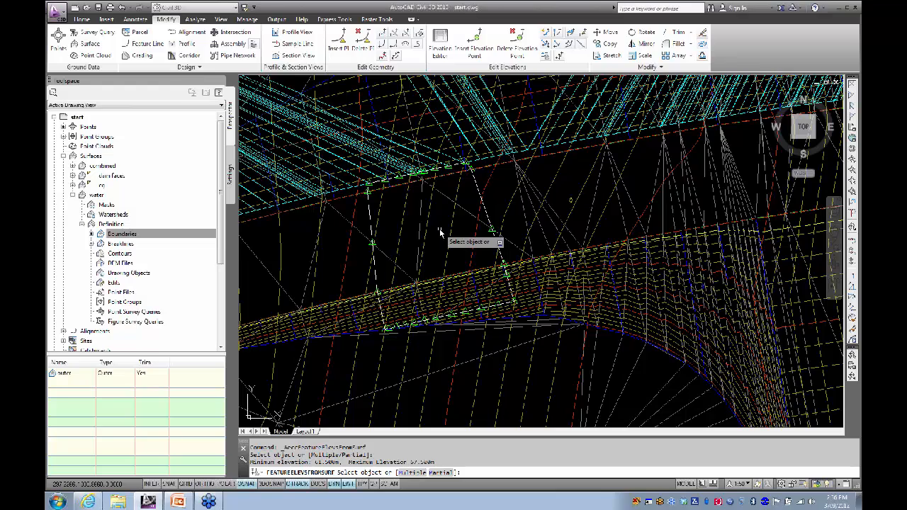
key("Return")
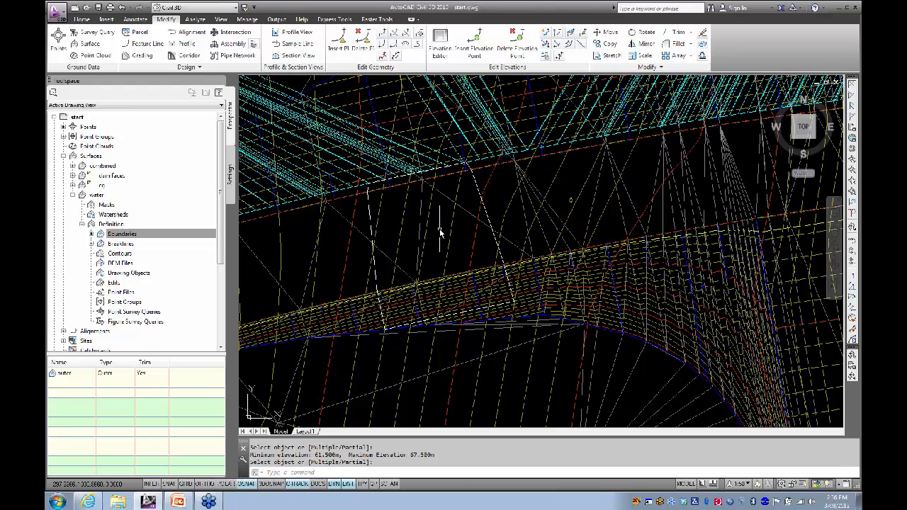
left_click(478, 192)
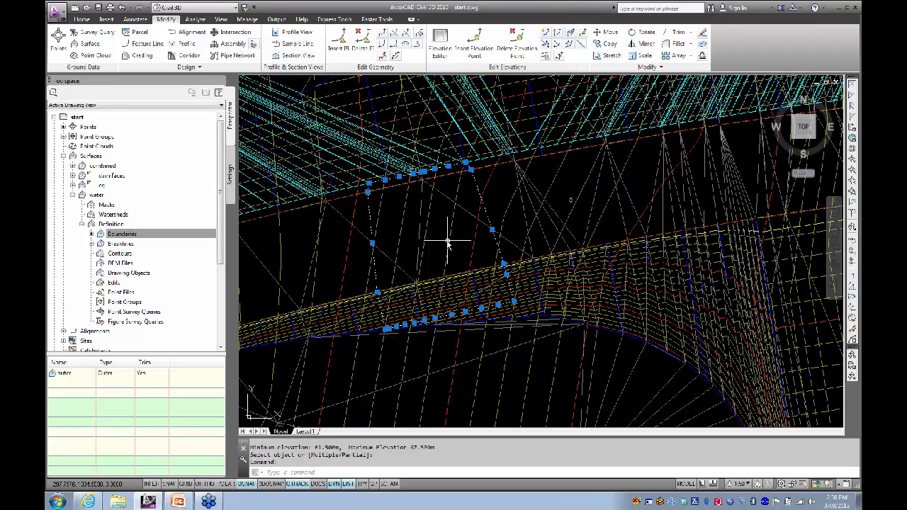
middle_click_drag(436, 247, 432, 269)
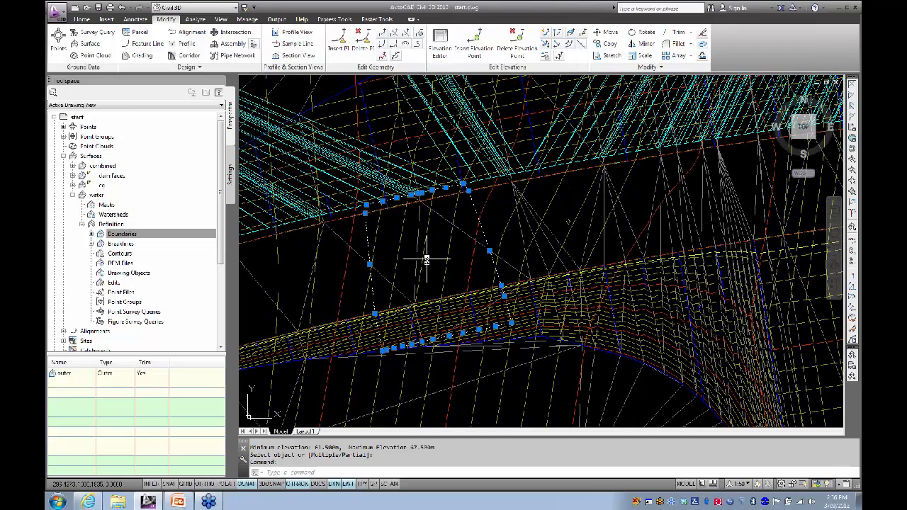
key("Escape")
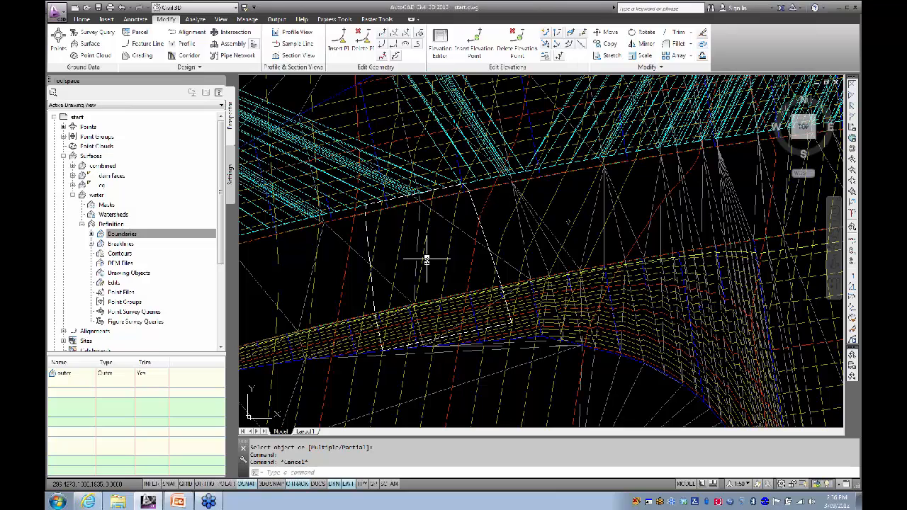
left_click(469, 208)
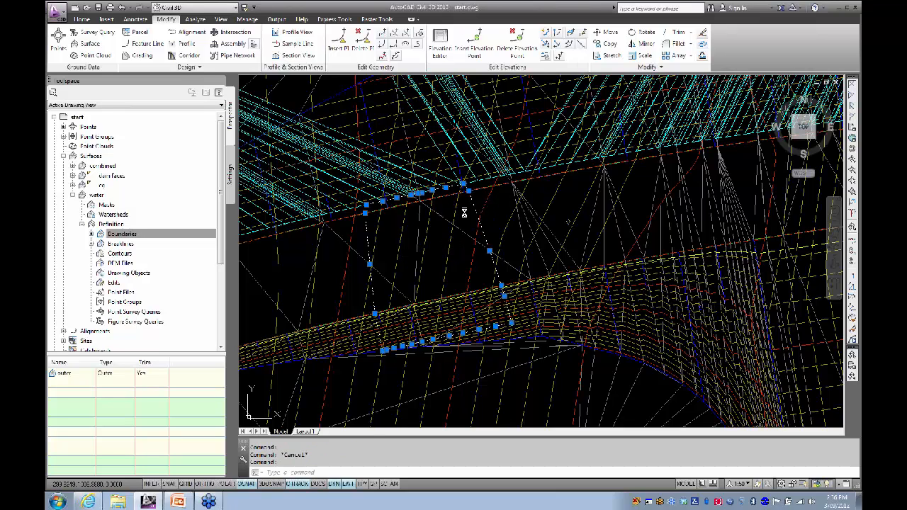
right_click(439, 227)
Step: View the feature line in Object Viewer, orbit it to a tilted 3D view, then close
left_click(468, 361)
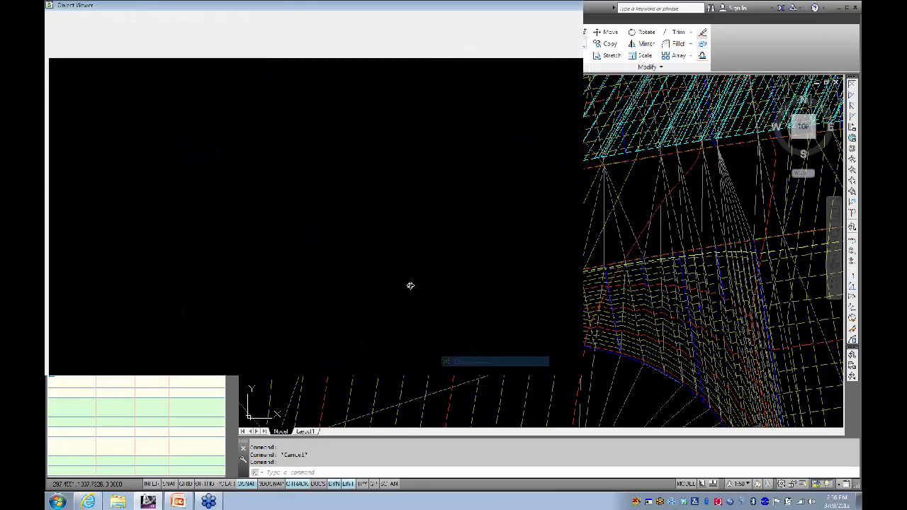
left_click_drag(415, 338, 541, 261)
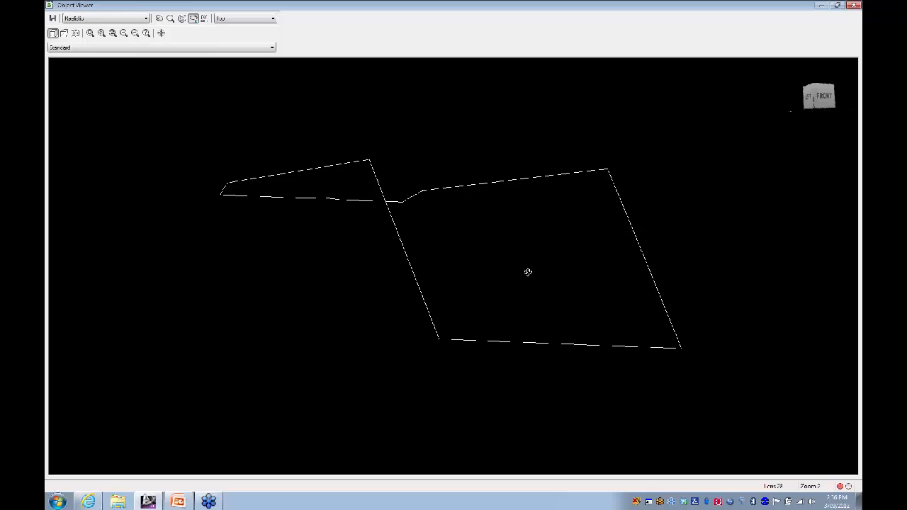
left_click(854, 6)
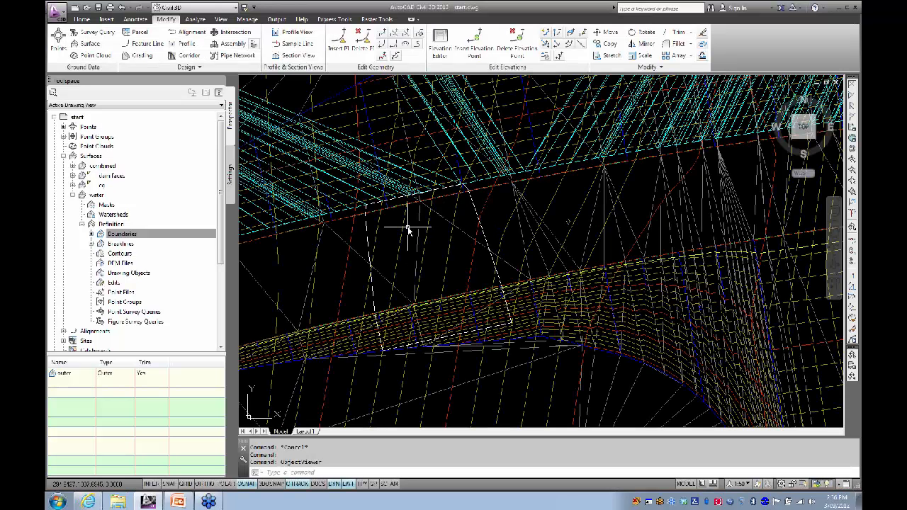
Step: Draw a first short 3D polyline between two line intersections at the boundary's end
mouse_move(409, 228)
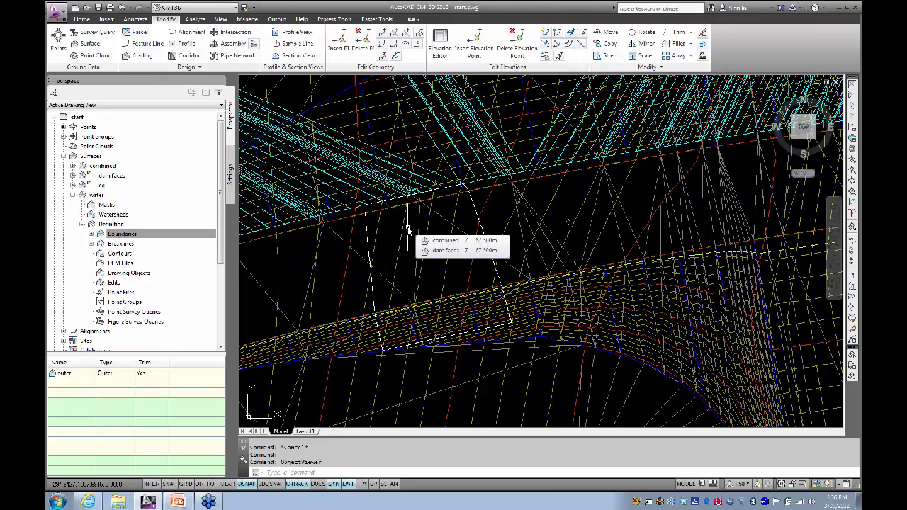
type("3P")
key("Return")
scroll(376, 216, "up", 2)
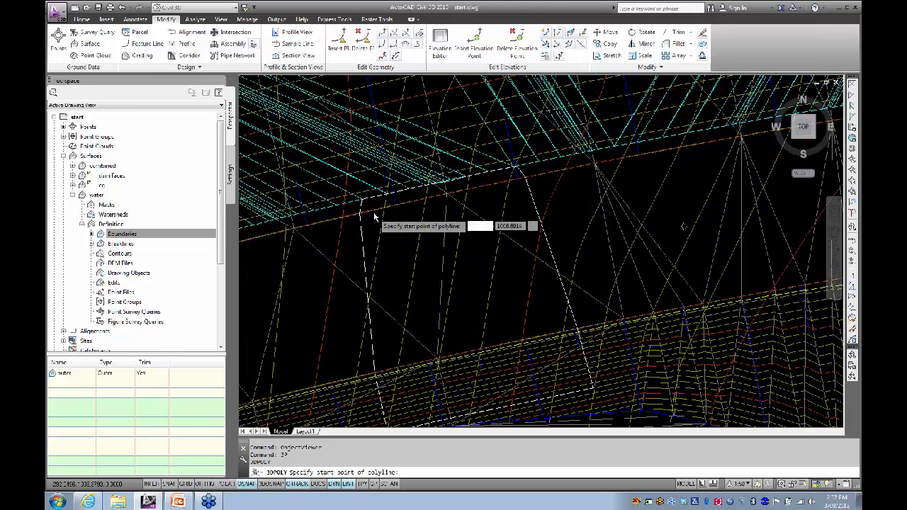
scroll(324, 158, "up", 2)
left_click(328, 166)
scroll(369, 266, "down", 3)
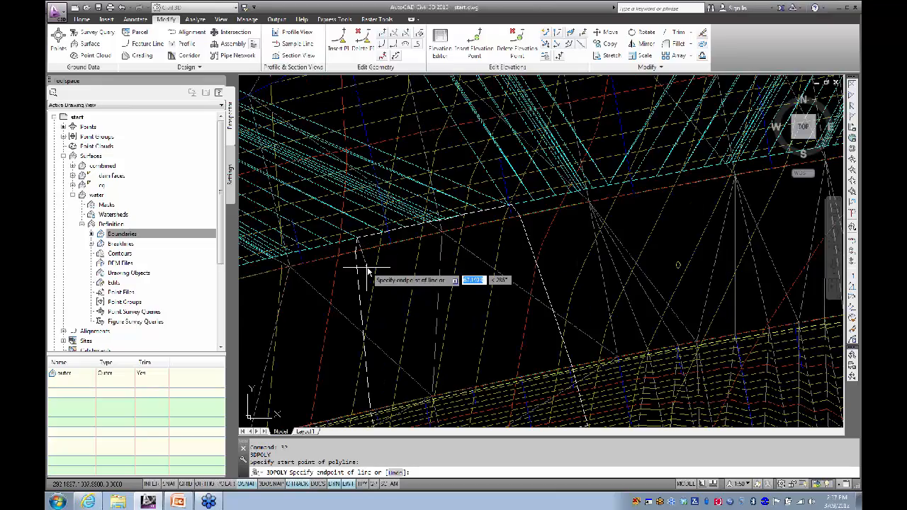
scroll(365, 268, "up", 5)
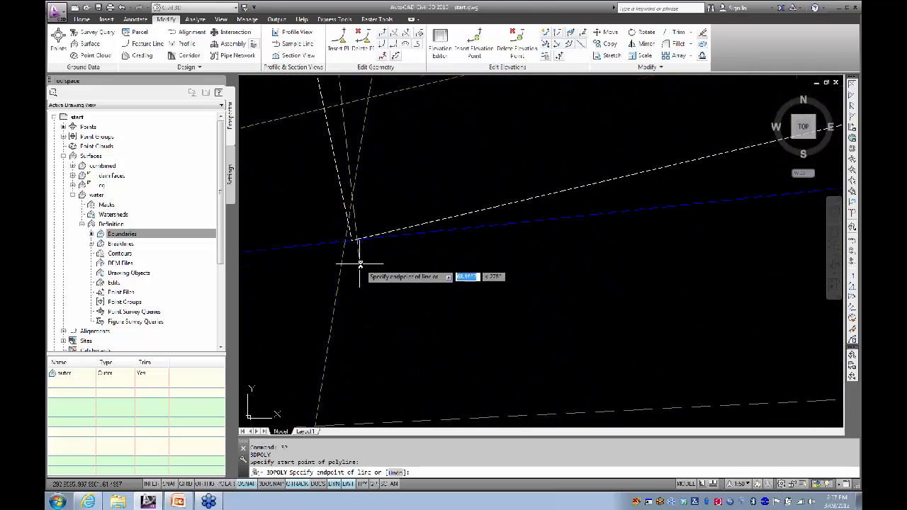
left_click(351, 240)
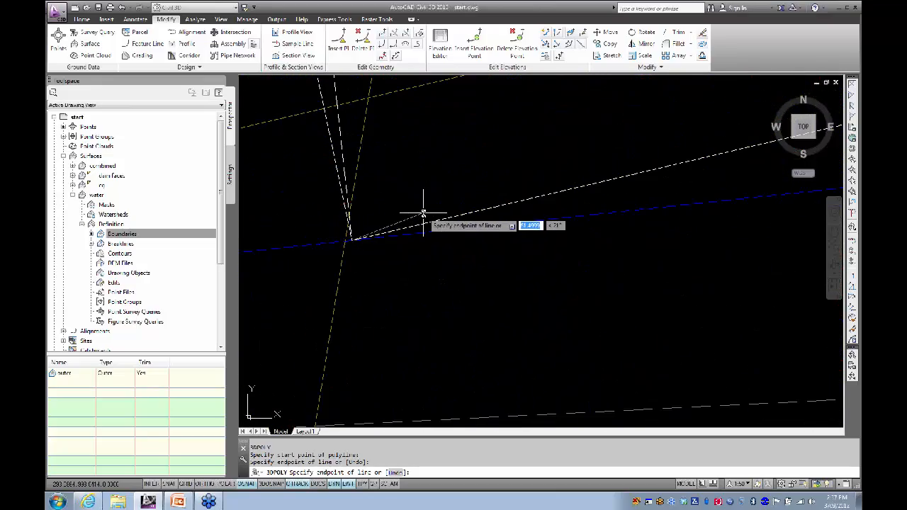
key("Return")
Step: Draw a second 3D polyline from a line intersection to where the lines converge
scroll(433, 201, "down", 6)
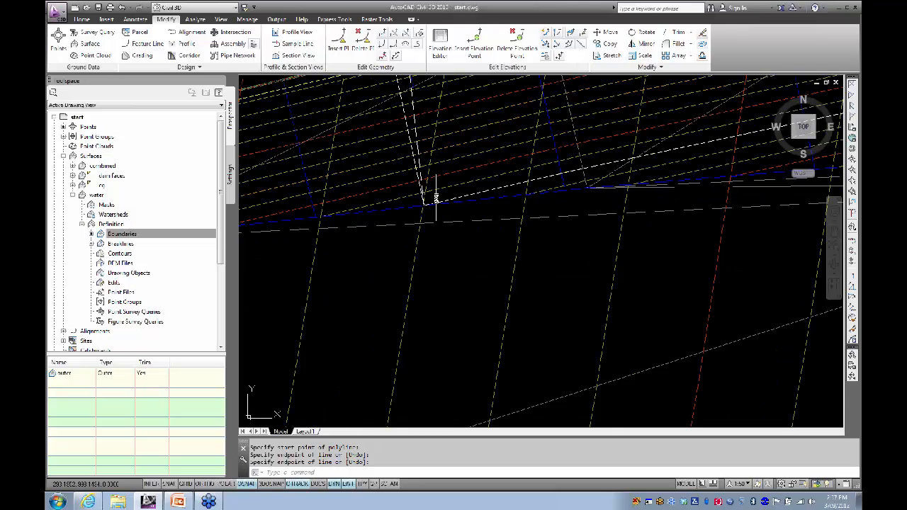
type("3p")
key("Return")
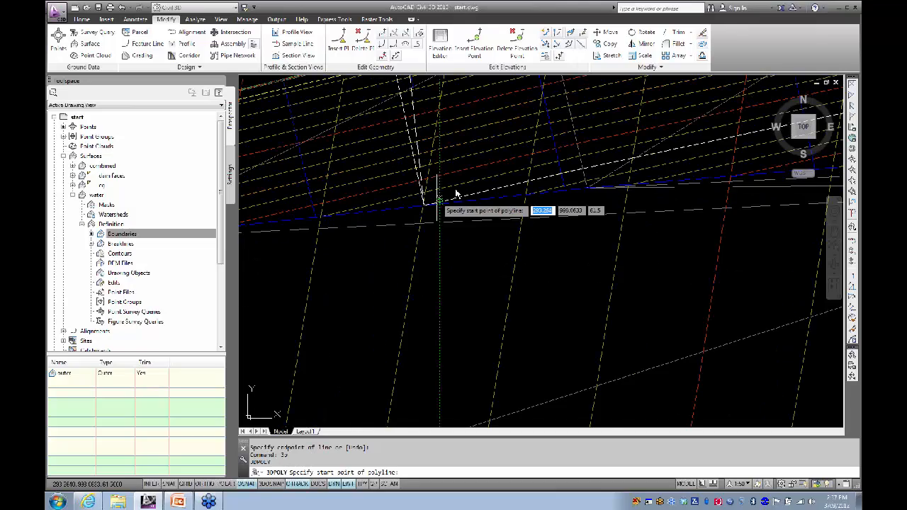
scroll(437, 203, "down", 5)
scroll(471, 205, "up", 5)
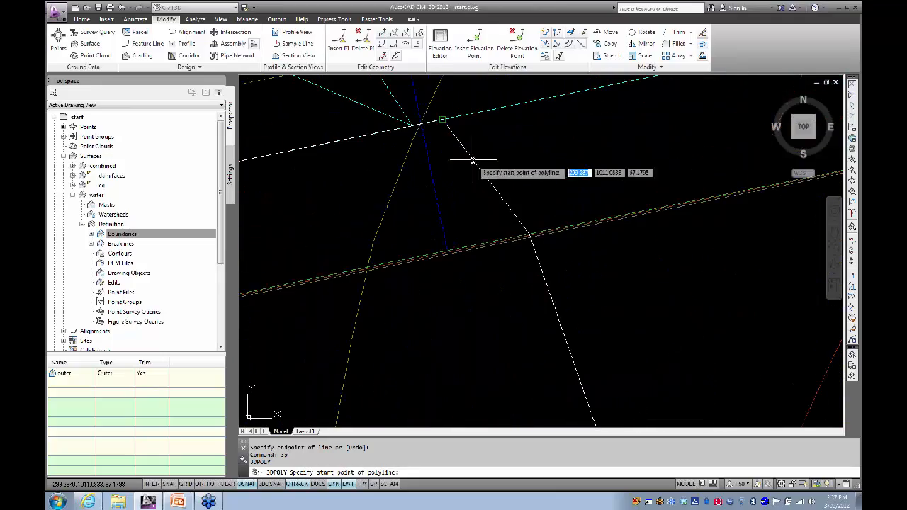
left_click(440, 121)
scroll(504, 248, "down", 3)
scroll(503, 268, "up", 5)
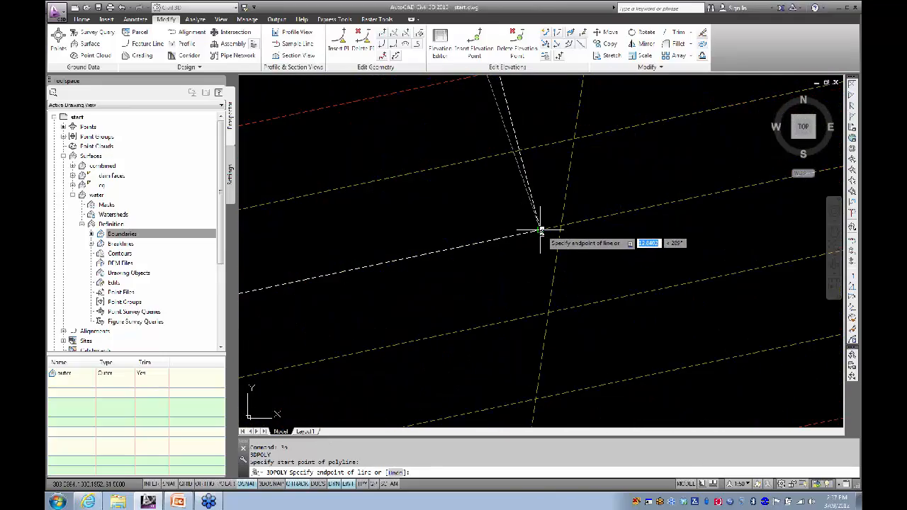
left_click(539, 228)
key("Return")
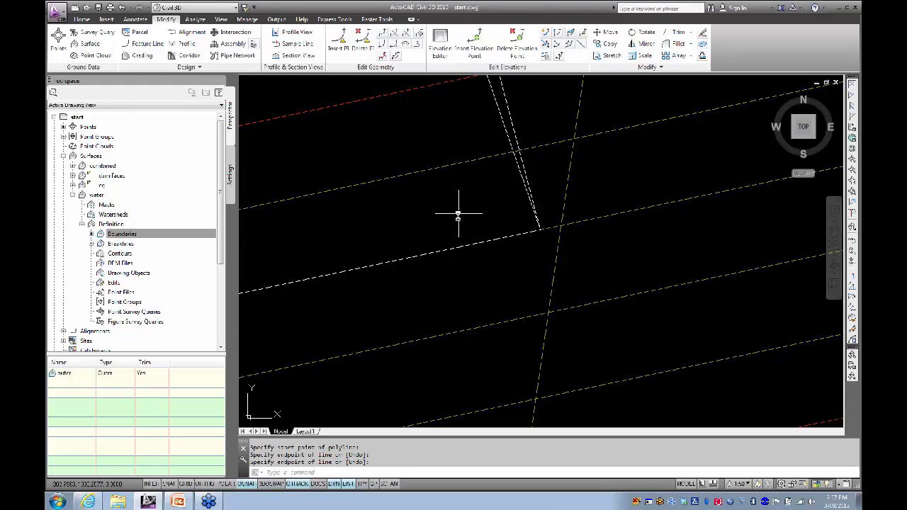
Step: Window-select the new boundary lines and bring up their context menu
scroll(454, 214, "down", 5)
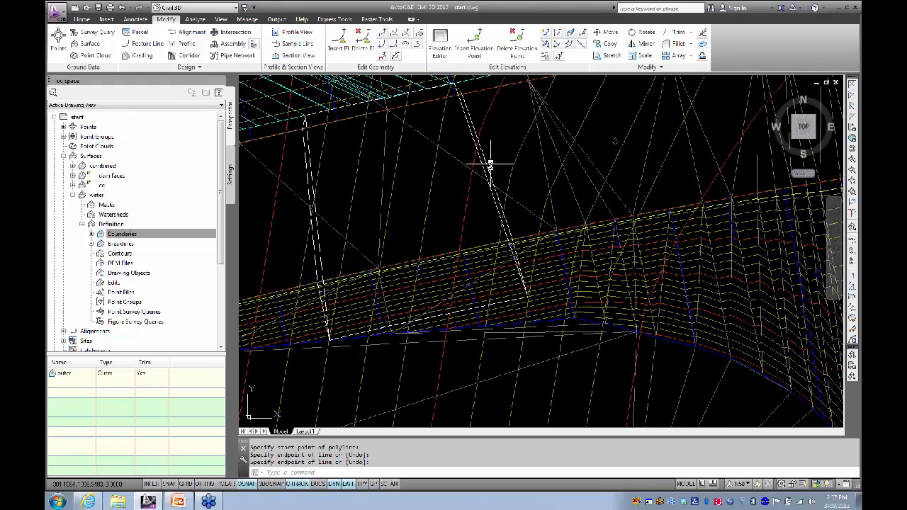
left_click(489, 164)
left_click(481, 162)
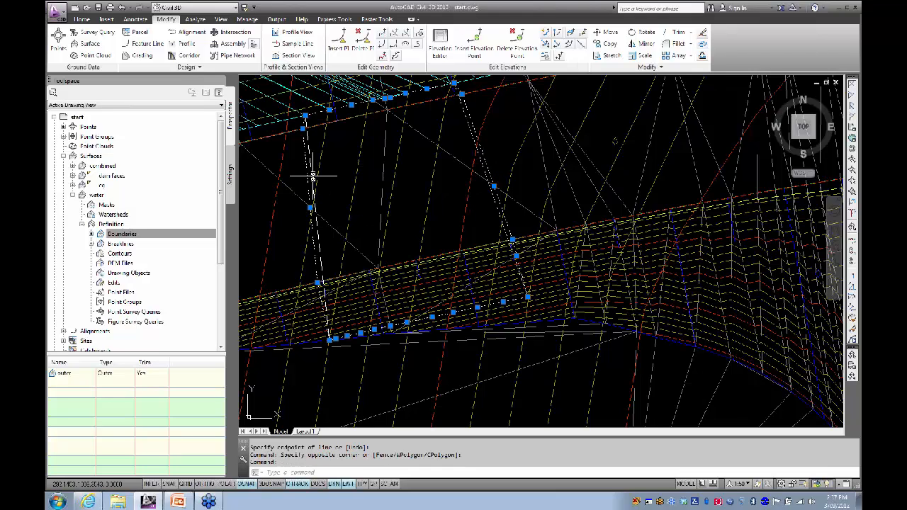
right_click(407, 181)
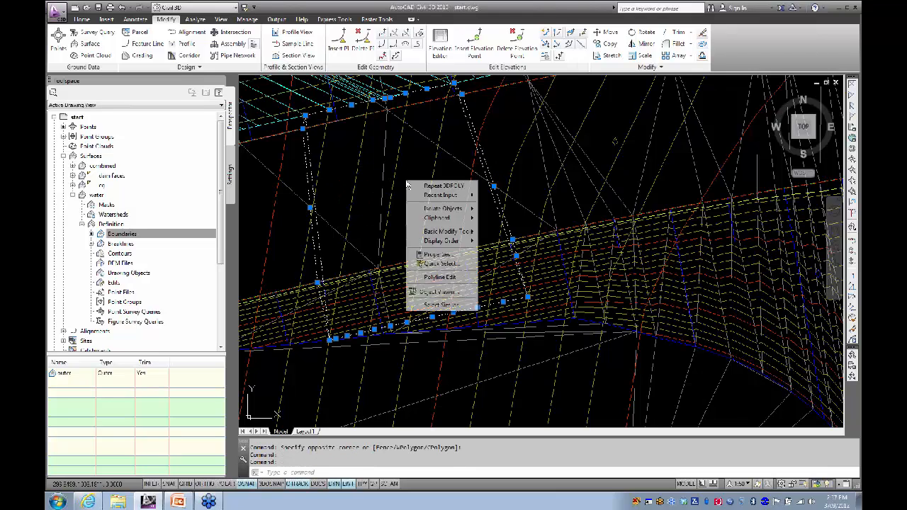
Step: Orbit the outline and both short 3D polylines in Object Viewer, then close it
left_click(431, 296)
left_click_drag(480, 285, 461, 303)
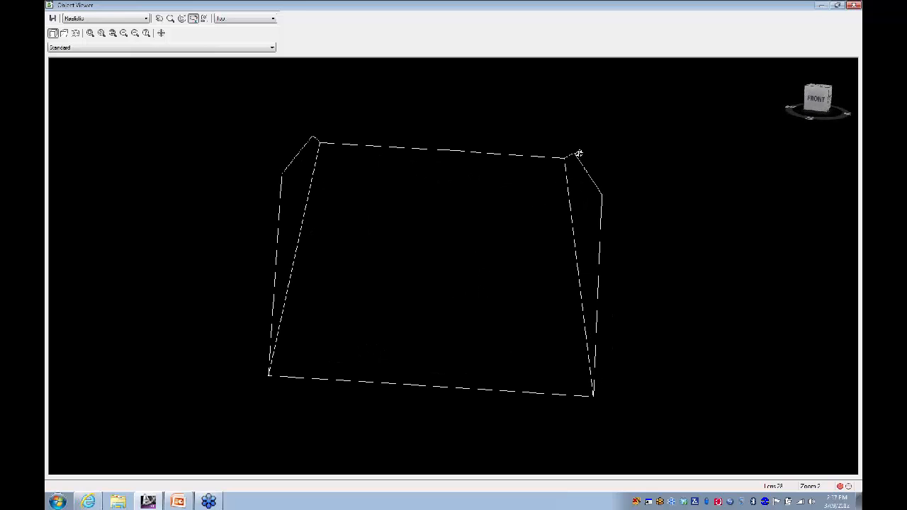
left_click_drag(355, 277, 426, 265)
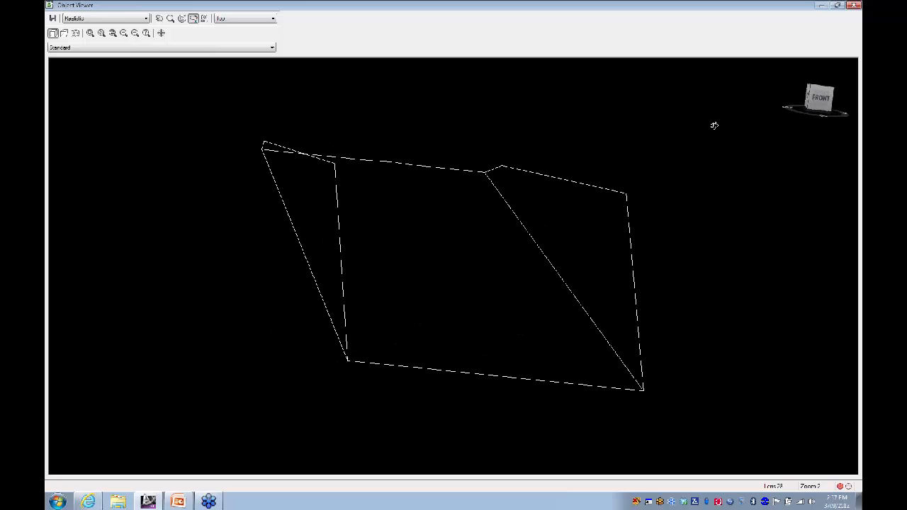
left_click(855, 6)
Step: Turn on the Nearest object snap and stretch a white dashed line's end onto the green line
scroll(475, 217, "up", 5)
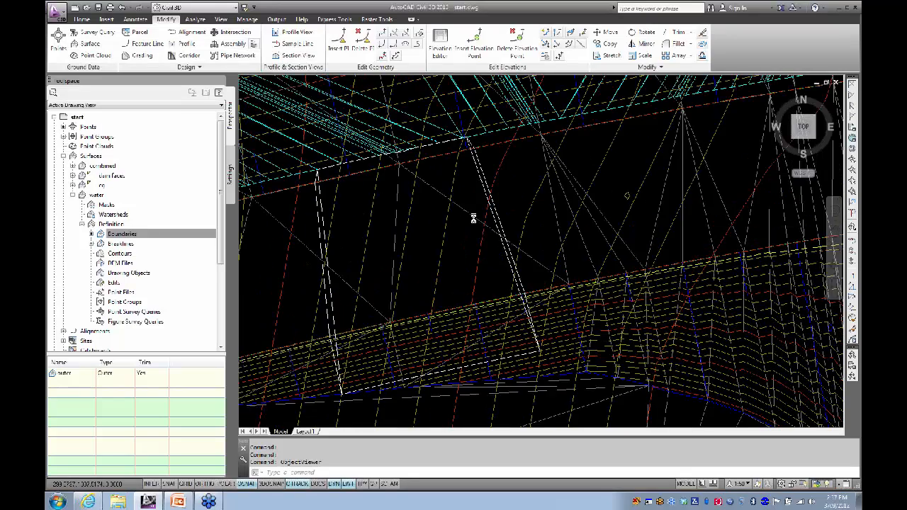
scroll(468, 173, "up", 6)
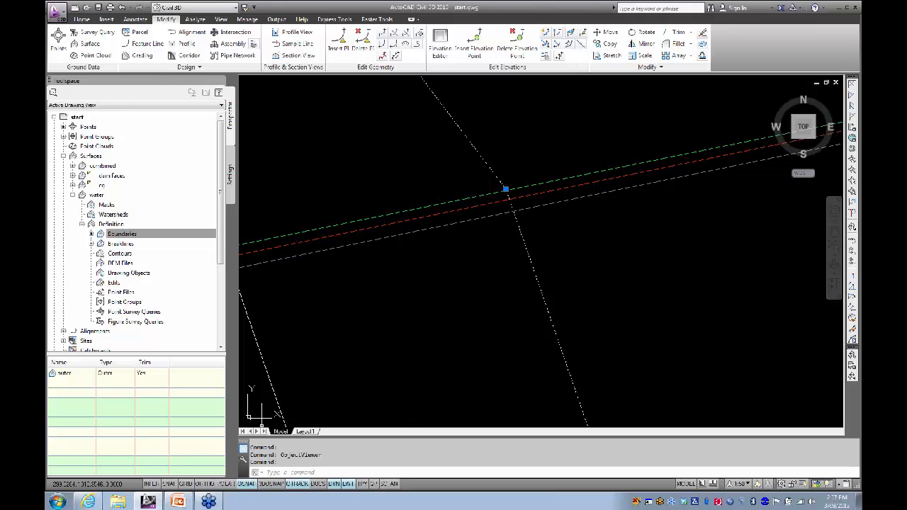
right_click(247, 487)
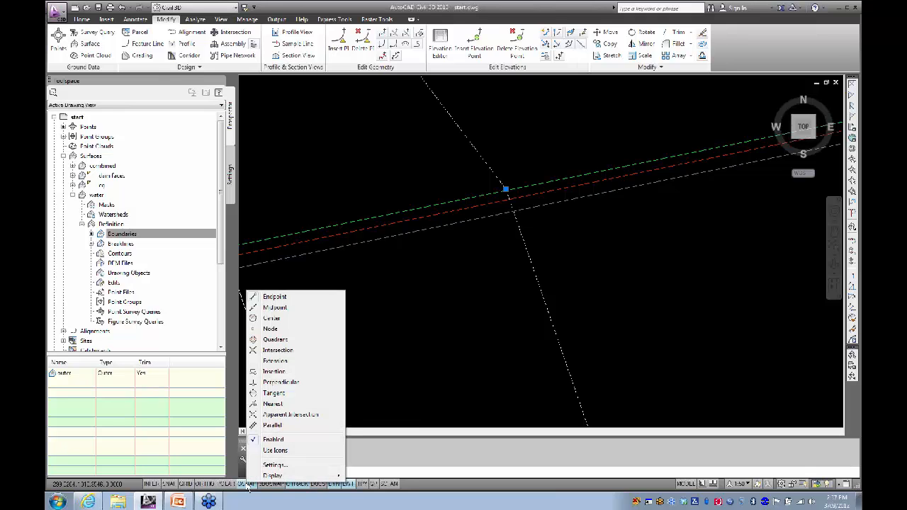
left_click(273, 406)
left_click(506, 190)
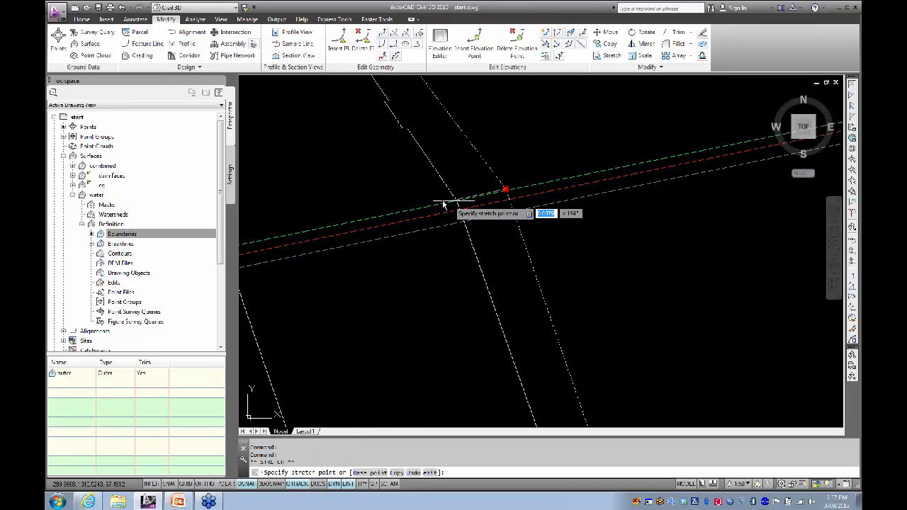
left_click(400, 213)
Step: Stretch another dashed line end onto the grey line, then clear the grips
scroll(409, 244, "down", 5)
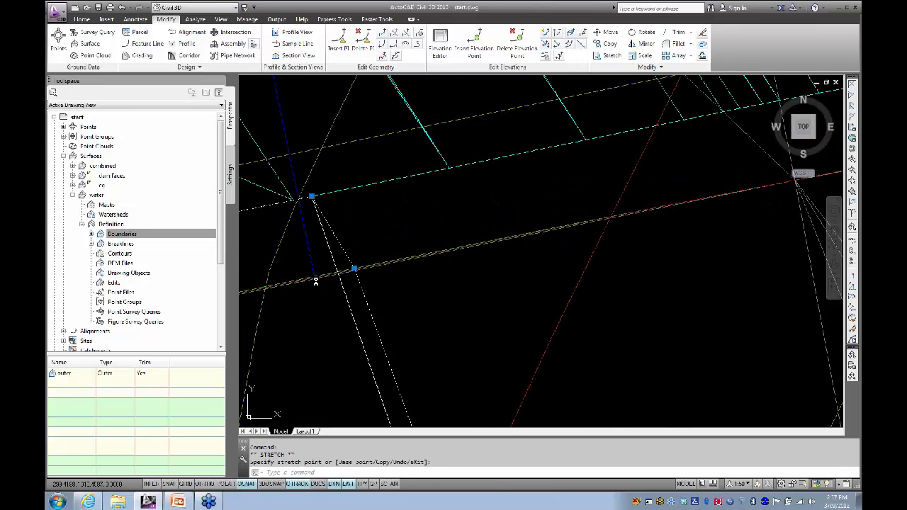
scroll(309, 239, "up", 5)
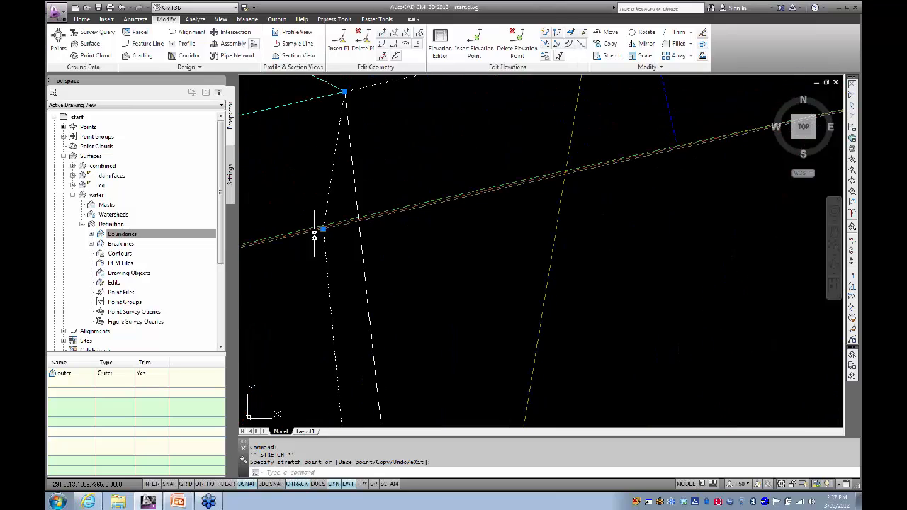
left_click(334, 219)
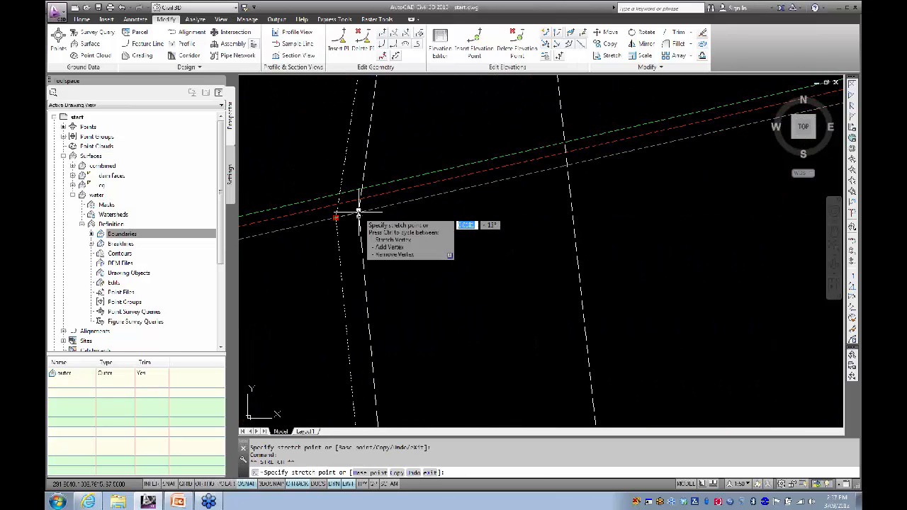
left_click(366, 211)
scroll(375, 247, "down", 2)
scroll(374, 246, "down", 3)
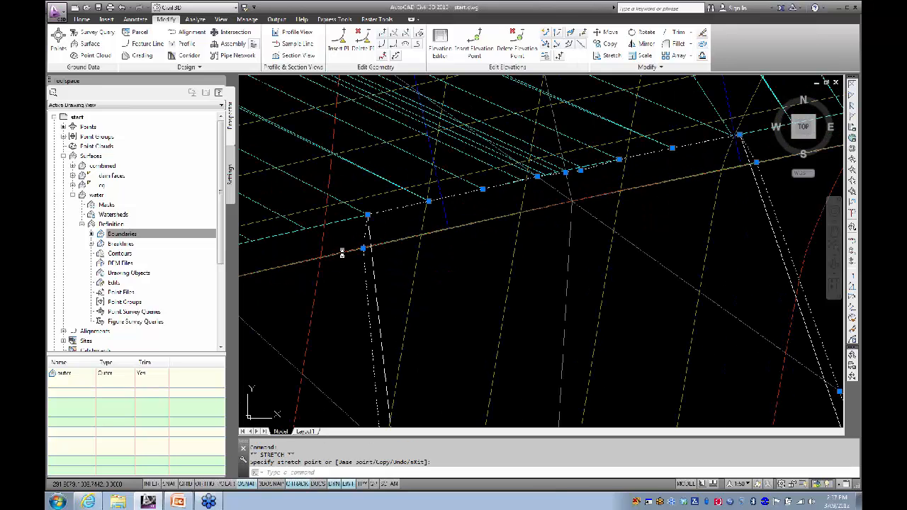
scroll(454, 254, "down", 2)
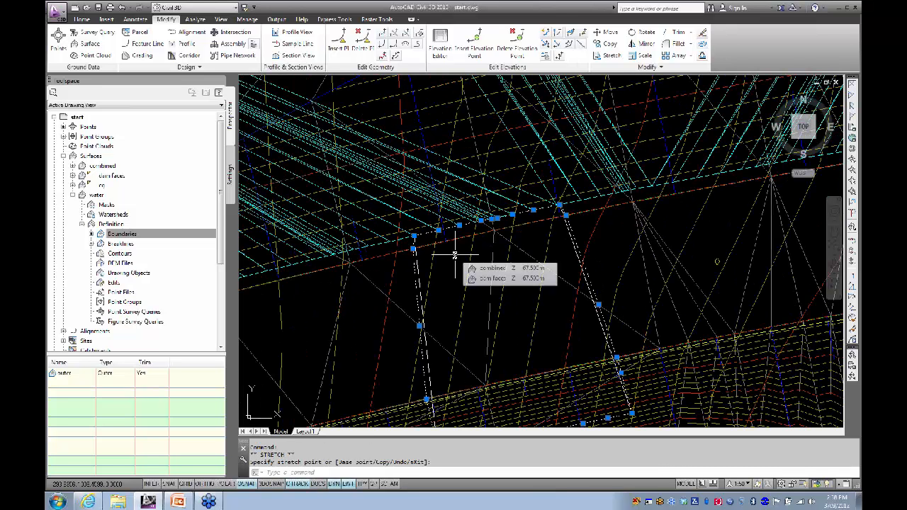
key("Escape")
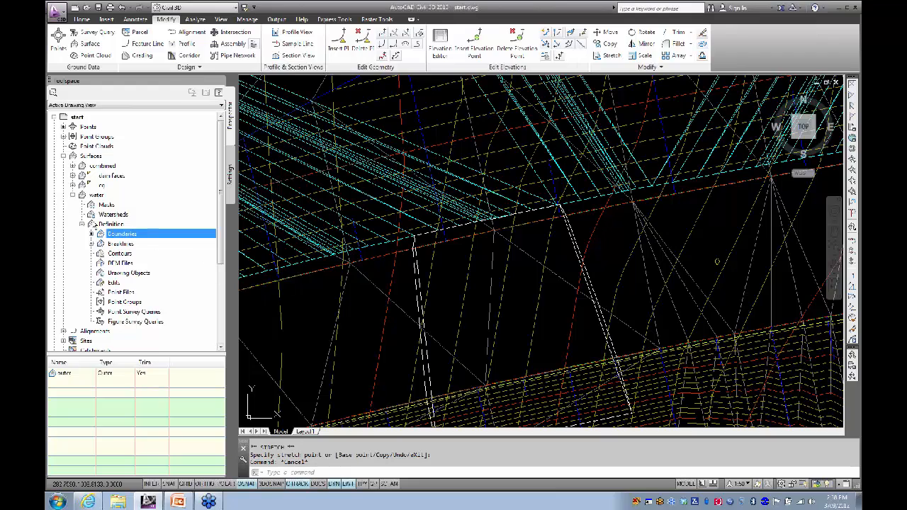
Step: Collapse the water surface's Definition and surface nodes in Prospector and zoom out the drawing
left_click(82, 225)
left_click(73, 195)
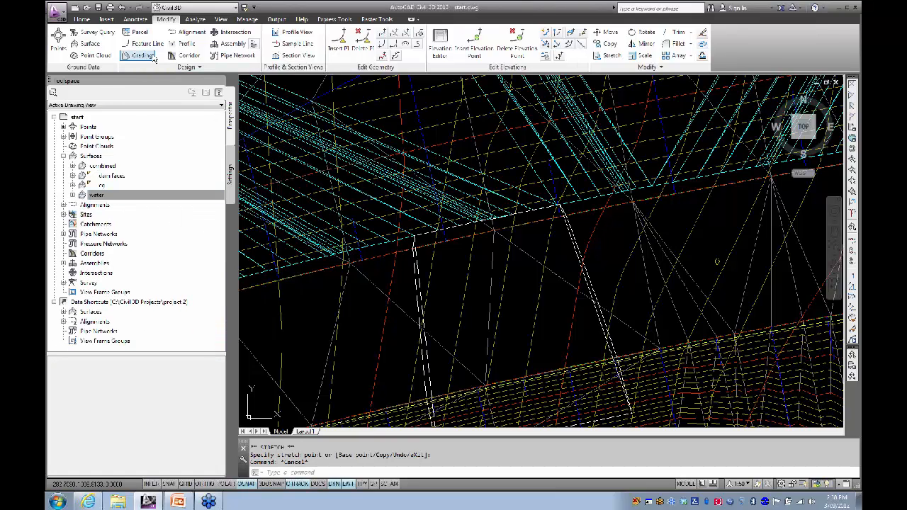
scroll(474, 305, "down", 5)
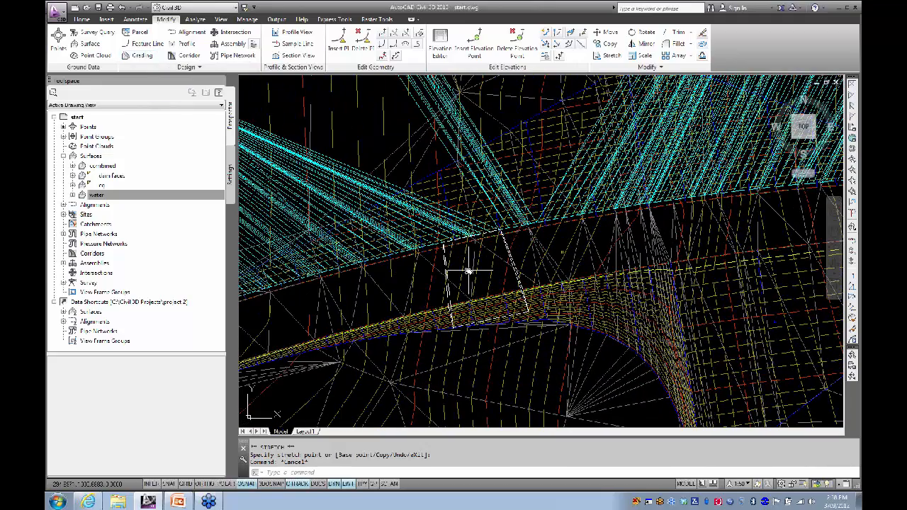
left_click(165, 194)
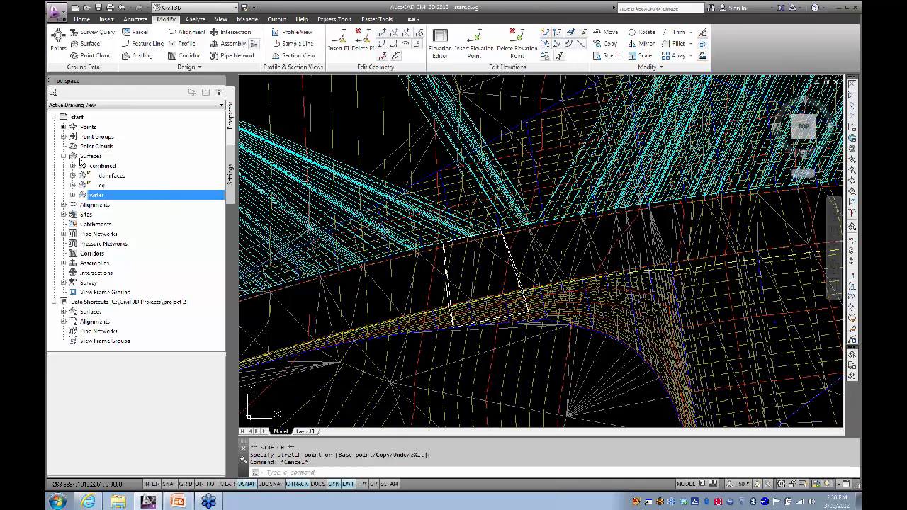
Step: Create a TIN surface named 'spillway' using the ANZ_Triangulation (Magenta) style
left_click(83, 19)
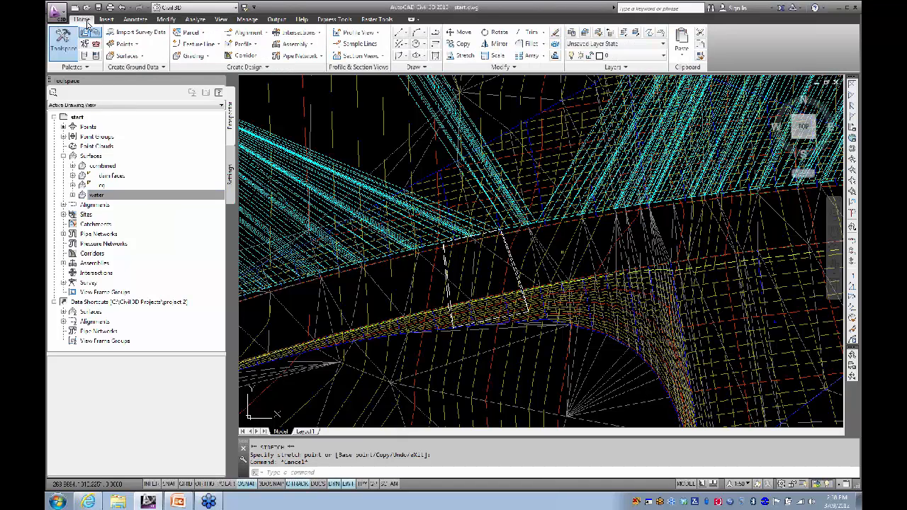
left_click(132, 57)
left_click(140, 72)
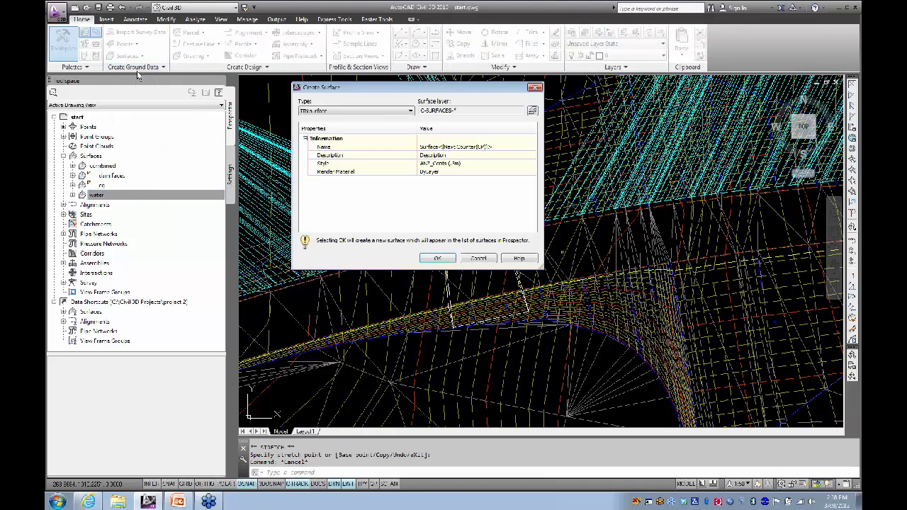
left_click(448, 148)
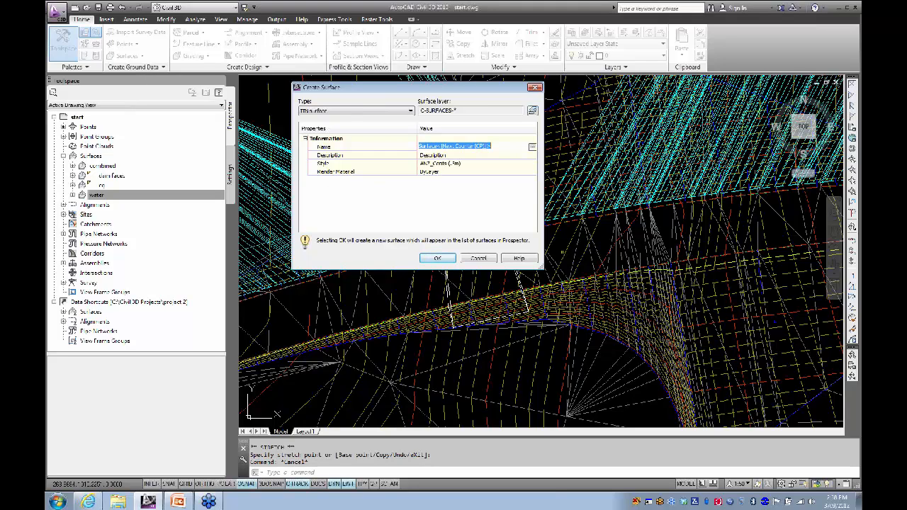
type("spillway")
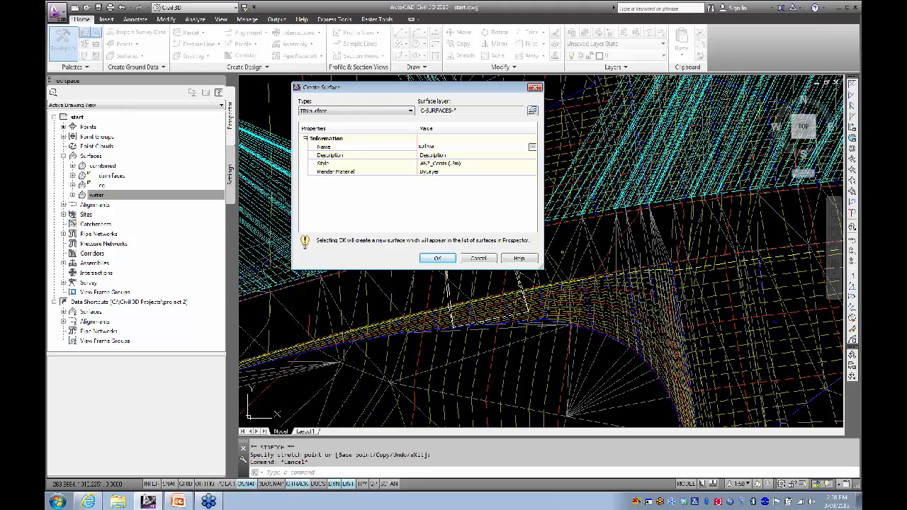
key("Return")
left_click(497, 167)
left_click(533, 165)
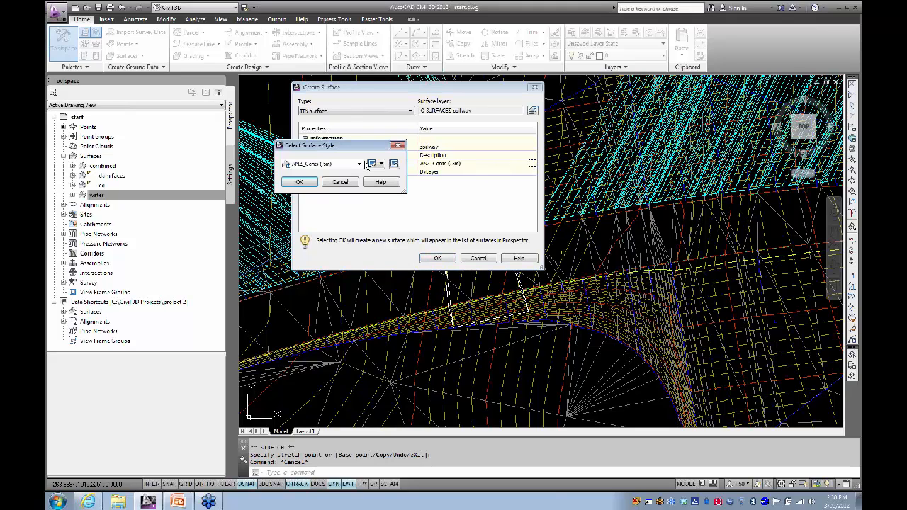
left_click(360, 164)
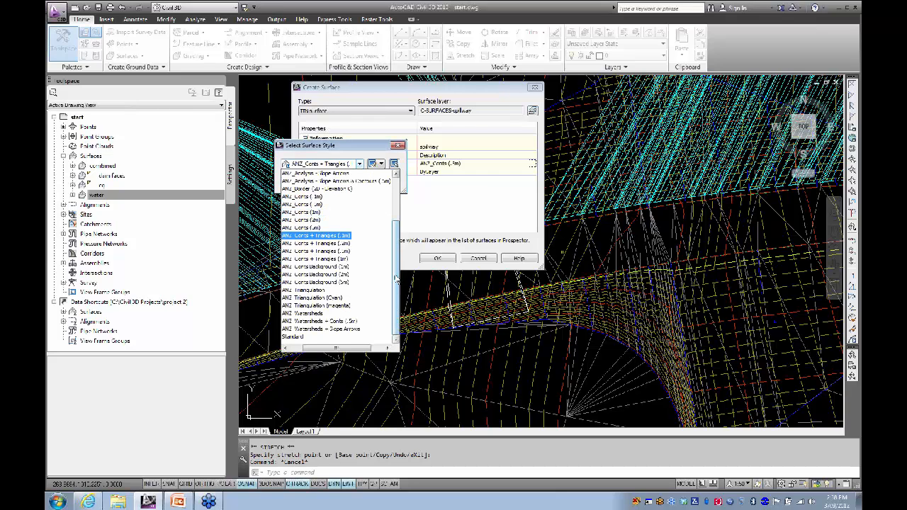
left_click(331, 306)
left_click(300, 183)
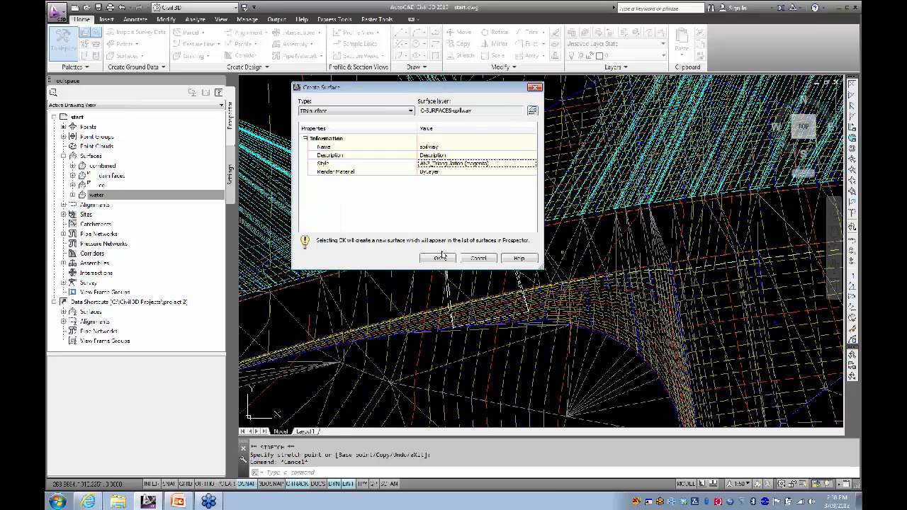
left_click(440, 258)
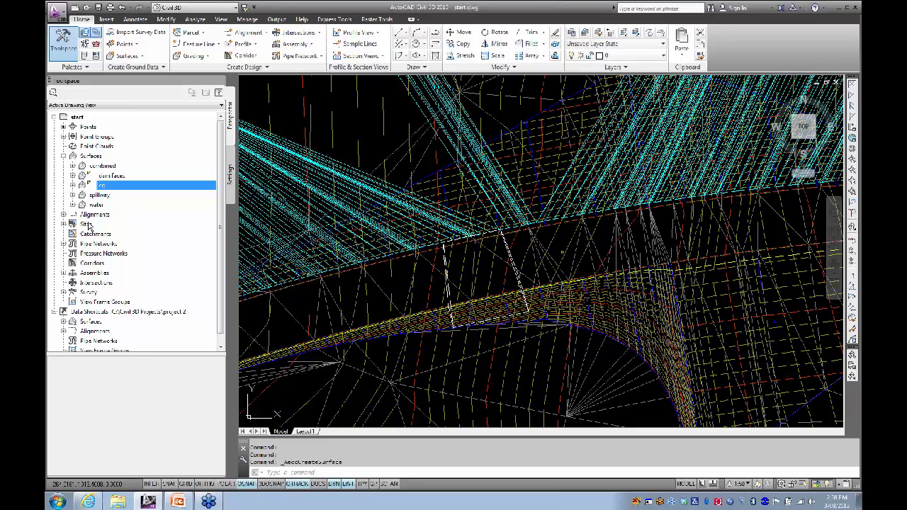
Step: Add a breakline set described 'polylines' to the spillway surface's Definition
left_click(73, 195)
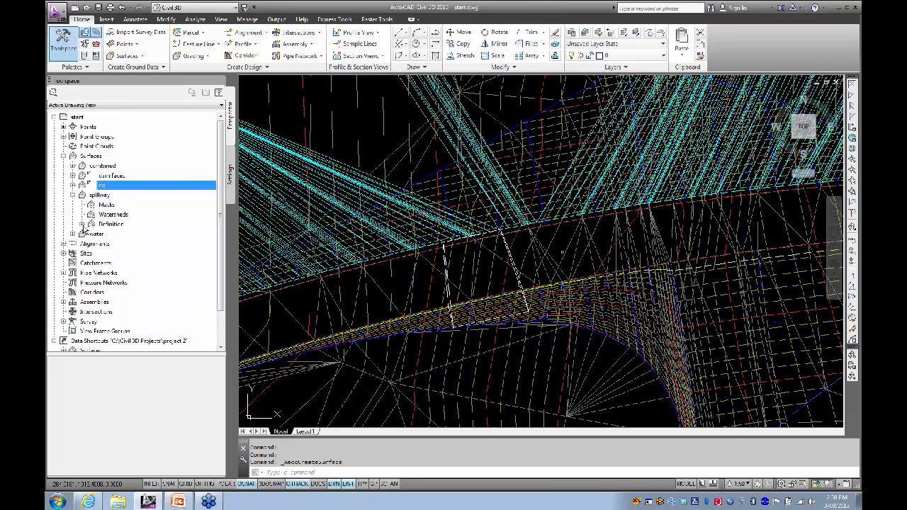
left_click(83, 224)
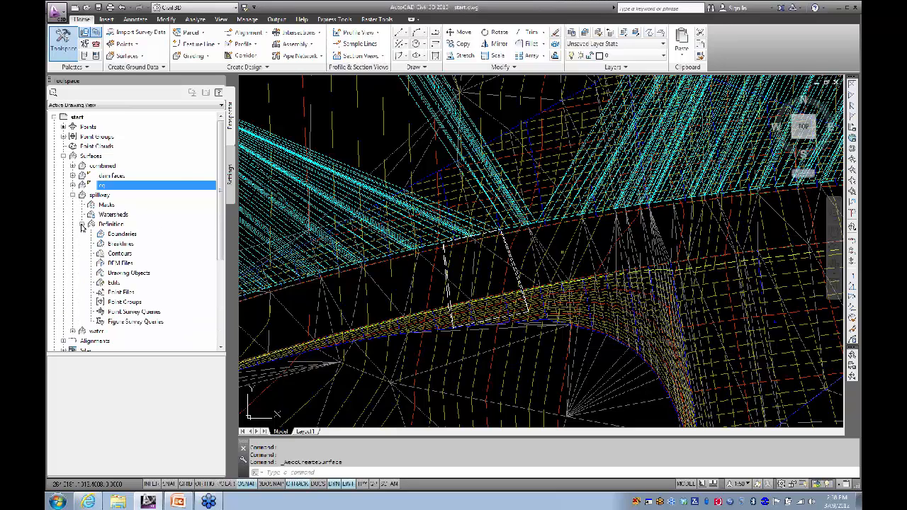
right_click(121, 246)
left_click(145, 249)
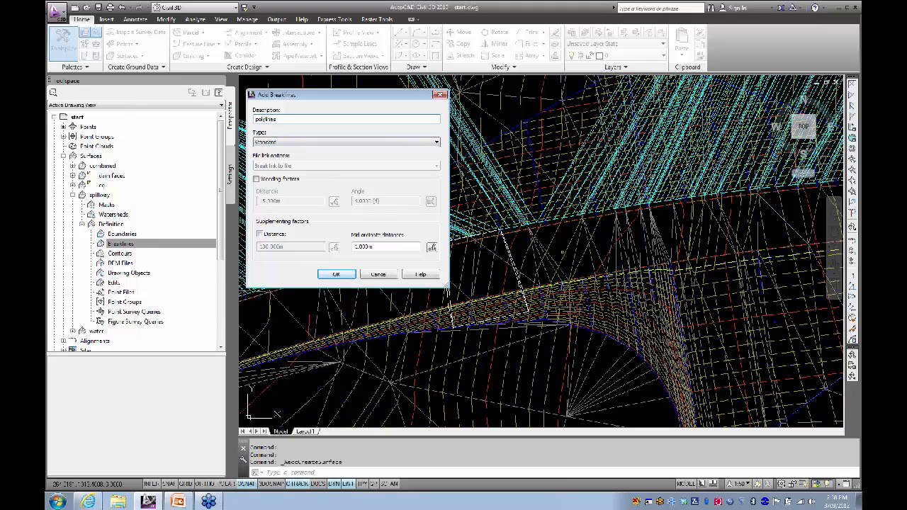
left_click(336, 275)
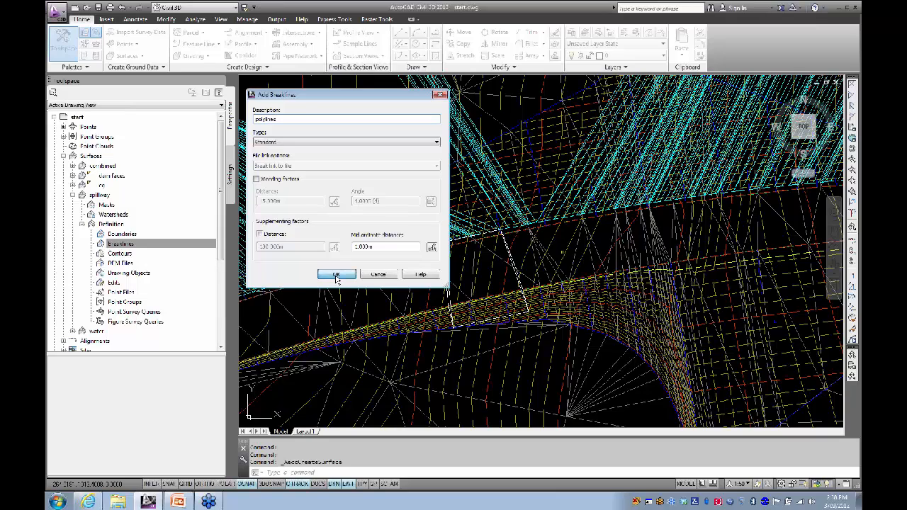
Step: Pick three drawn lines as spillway breaklines, then select the spillway surface
scroll(535, 256, "up", 3)
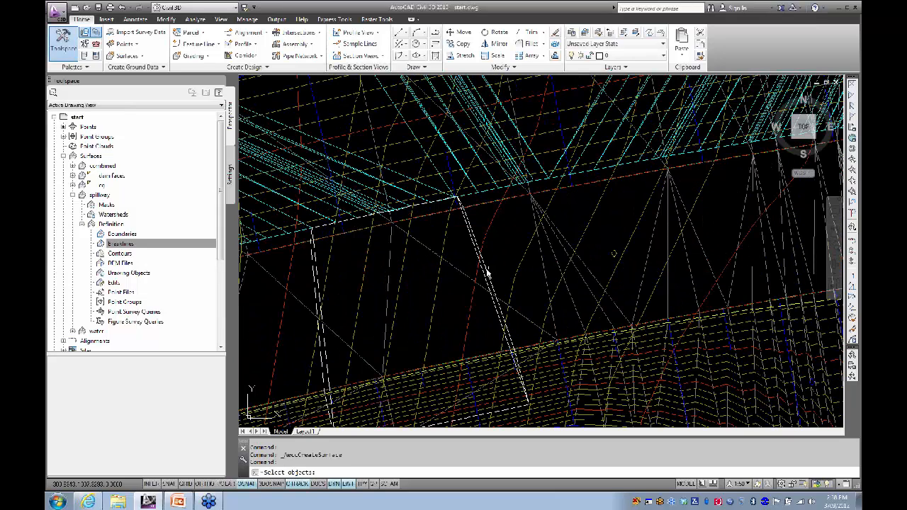
left_click(487, 269)
left_click(486, 263)
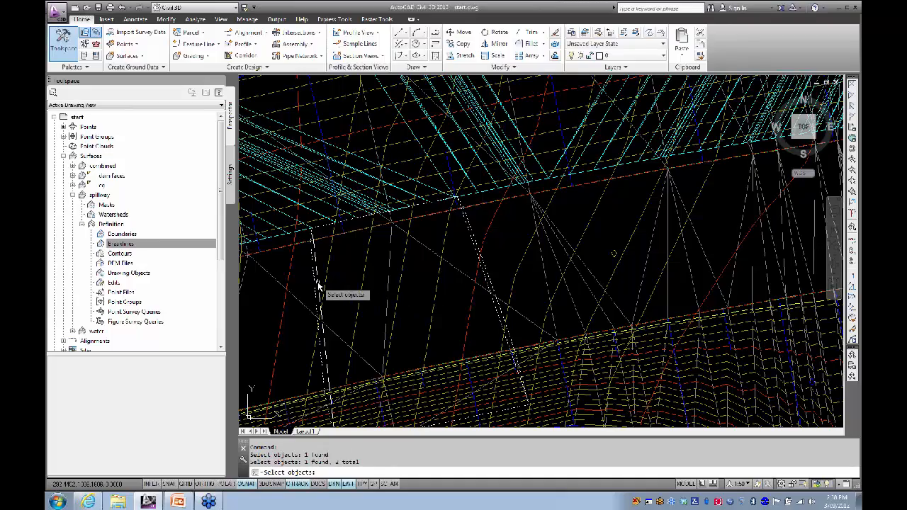
left_click(354, 270)
key("Return")
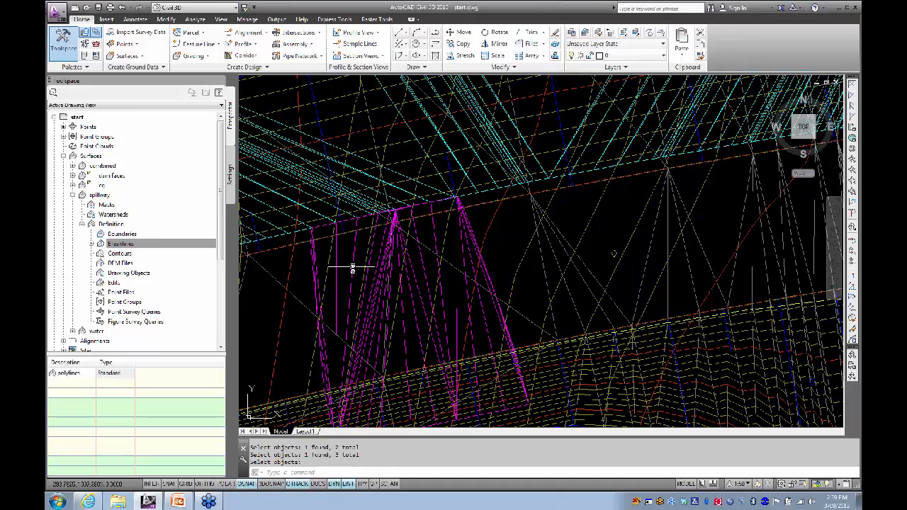
scroll(353, 268, "down", 5)
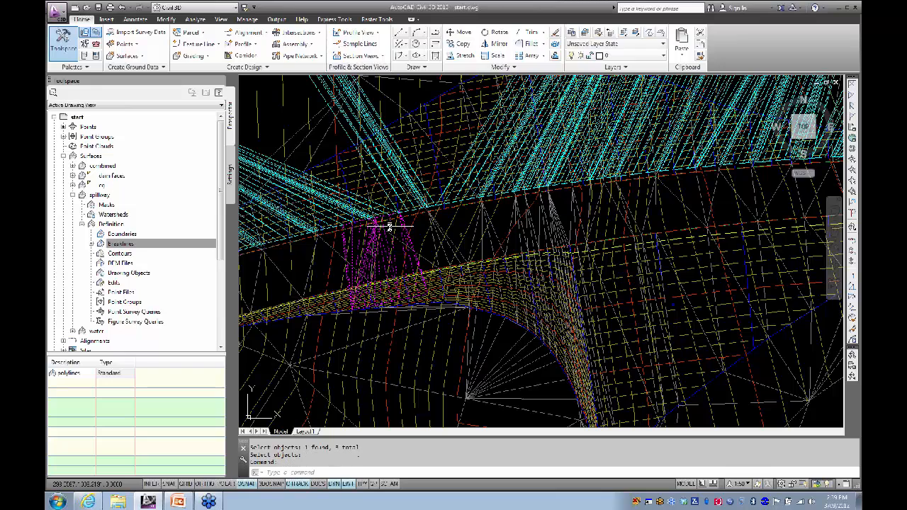
left_click(389, 226)
right_click(386, 242)
Step: Orbit the magenta spillway surface in the Object Viewer from several angles, then close it
left_click(414, 376)
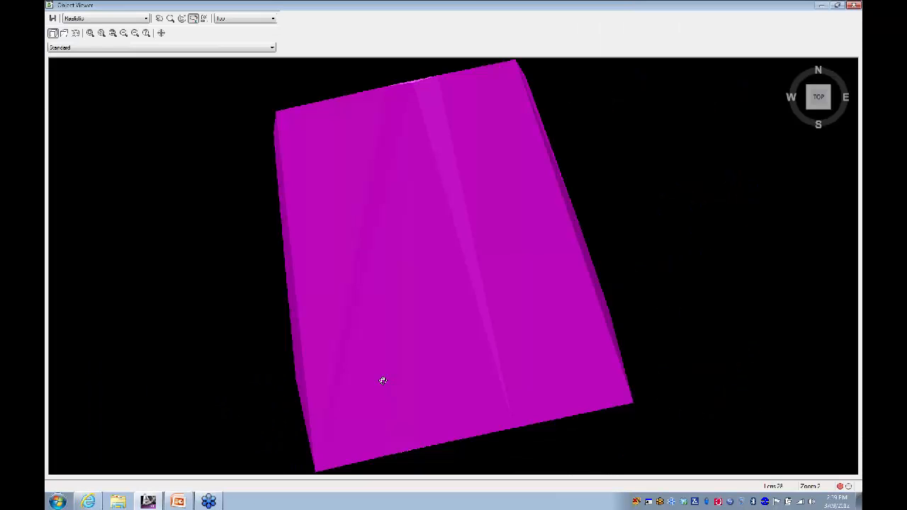
left_click_drag(383, 380, 466, 234)
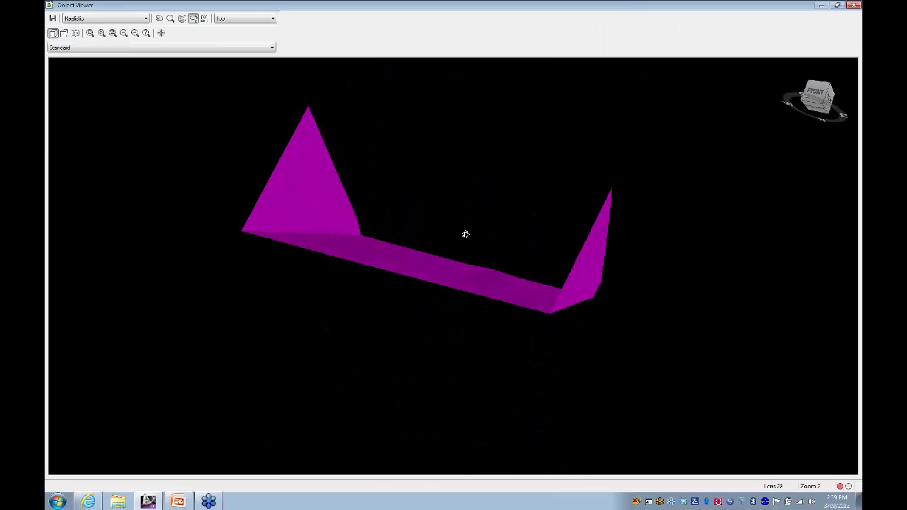
left_click_drag(358, 235, 330, 239)
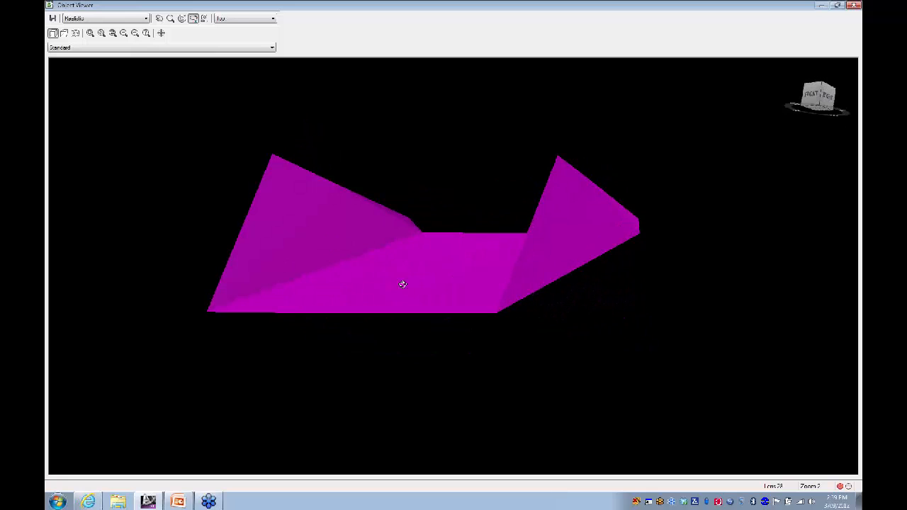
left_click_drag(403, 285, 424, 315)
left_click_drag(455, 279, 472, 274)
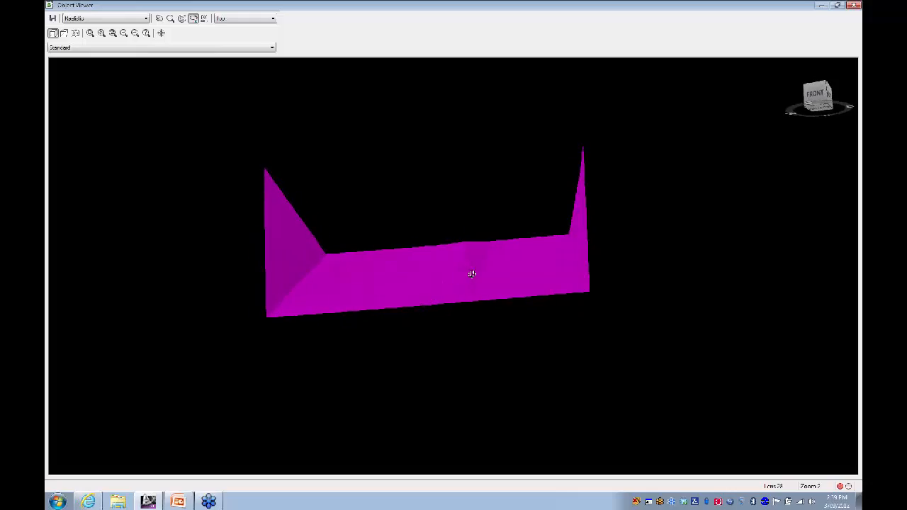
left_click(855, 6)
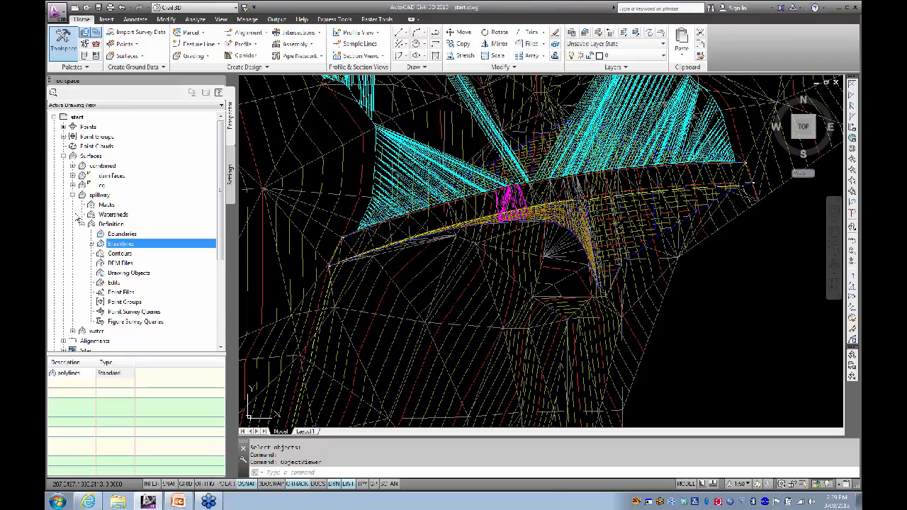
Step: Expand the combined surface and review its description in Surface Properties
left_click(73, 195)
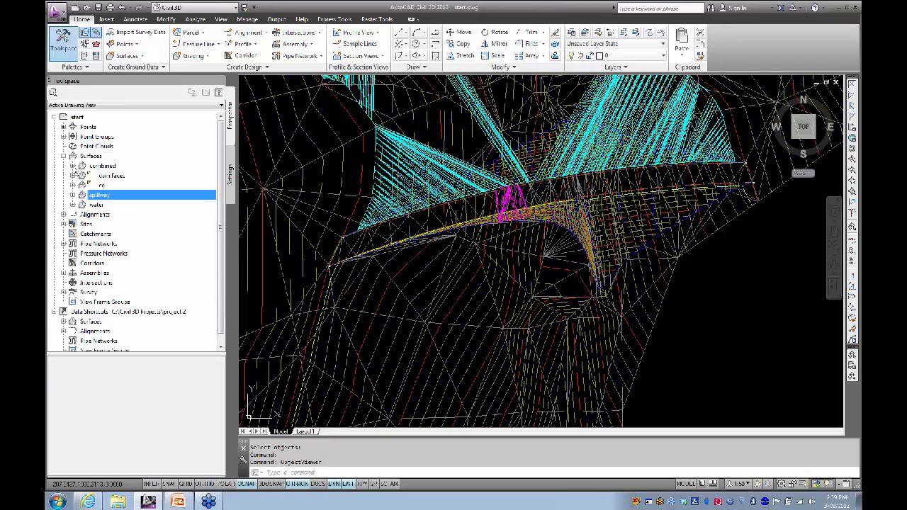
left_click(72, 165)
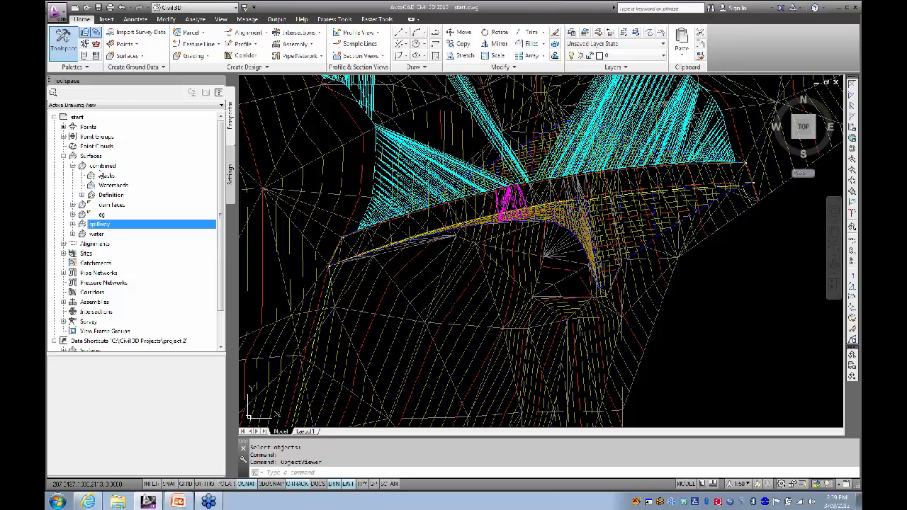
right_click(103, 169)
left_click(158, 171)
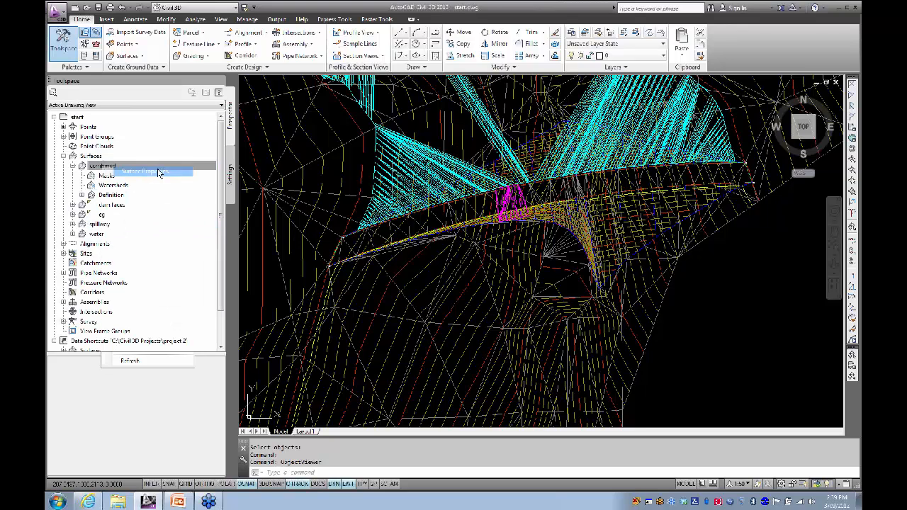
left_click(234, 126)
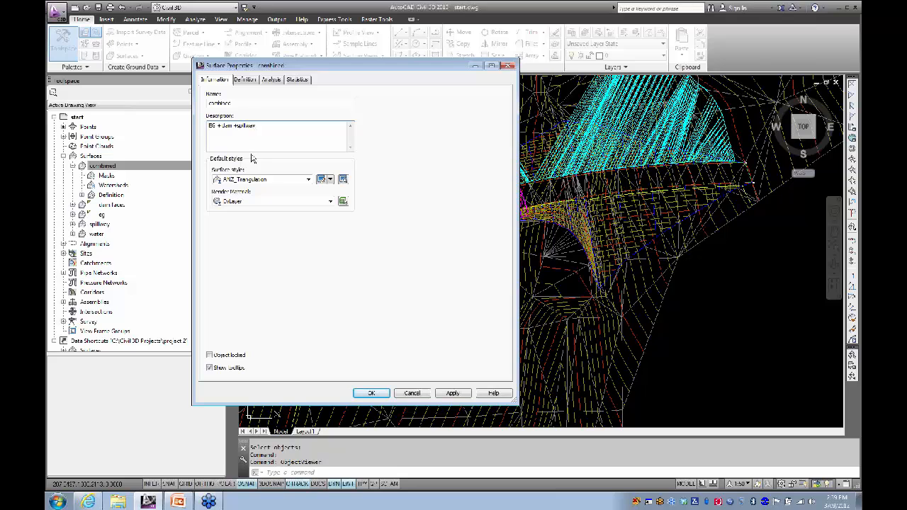
left_click(359, 393)
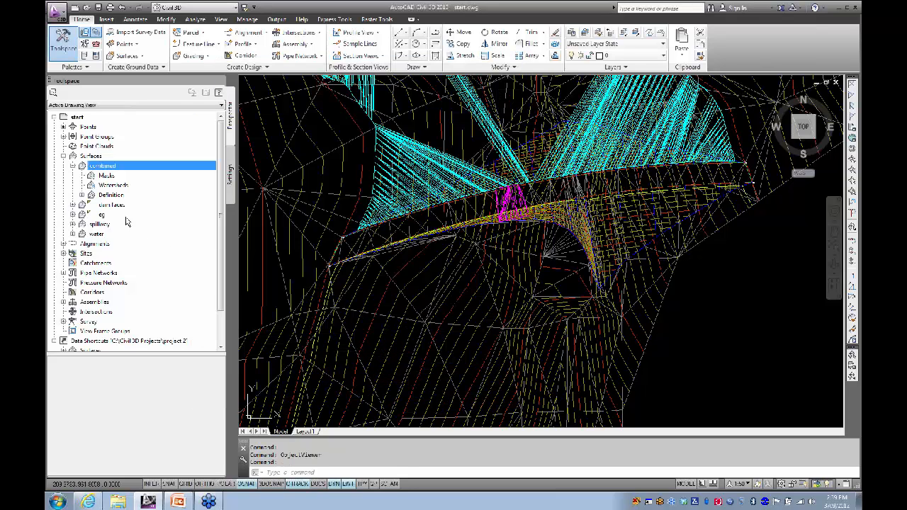
Step: Paste the spillway surface into the combined surface's Edits
left_click(83, 195)
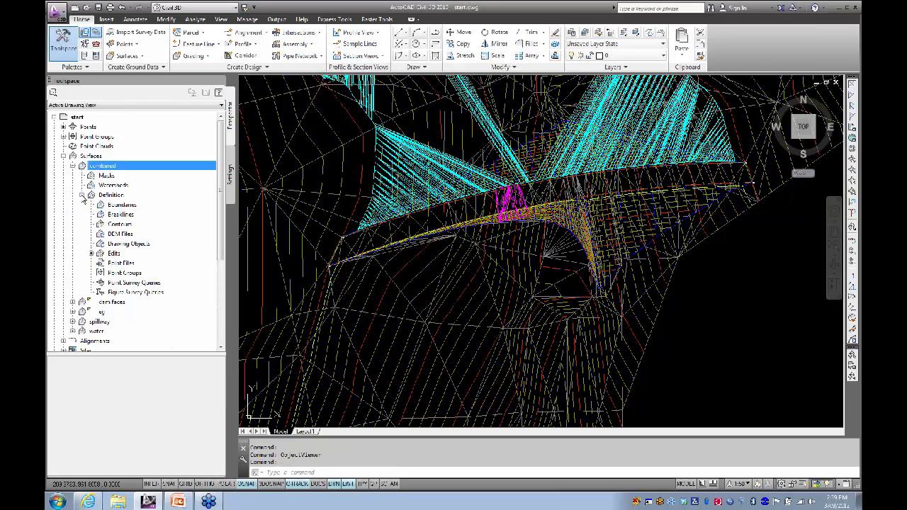
right_click(114, 254)
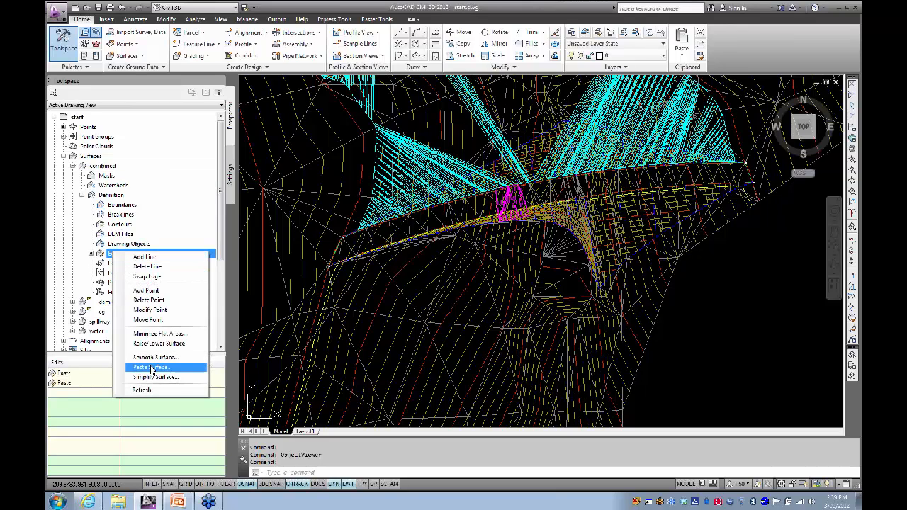
left_click(151, 368)
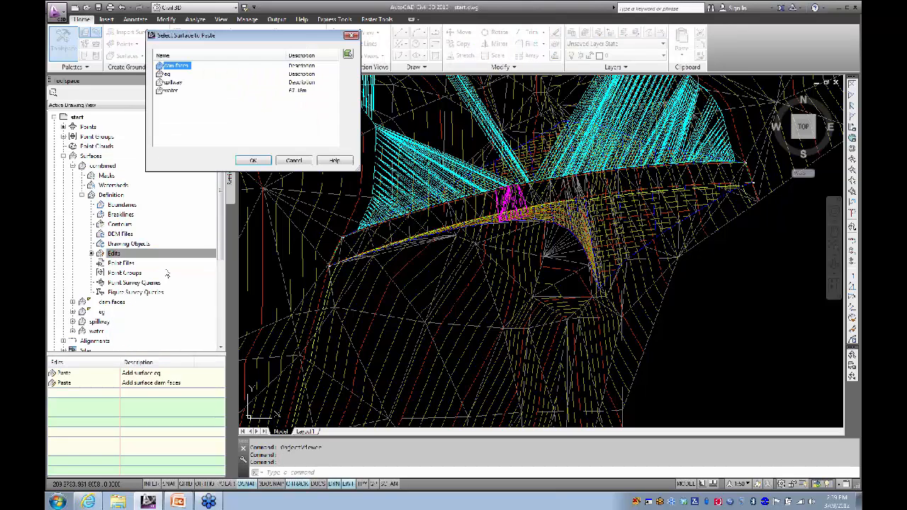
left_click(171, 82)
left_click(252, 160)
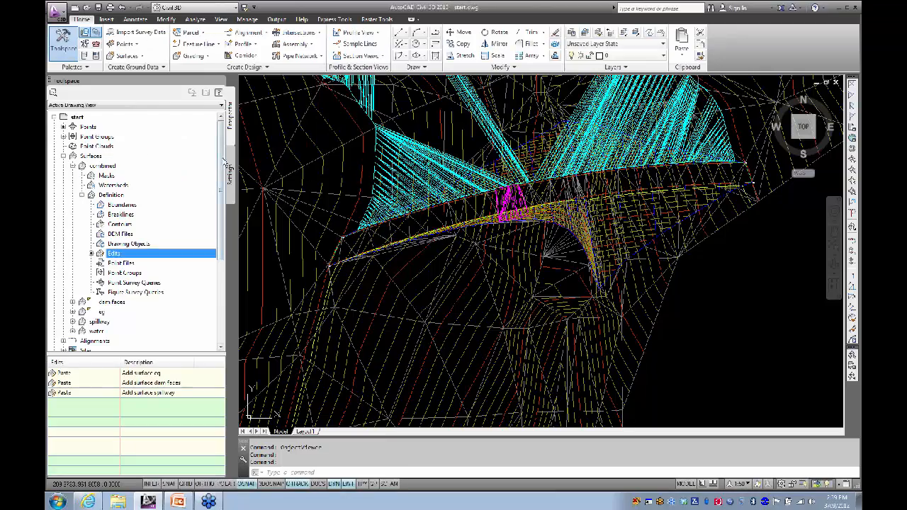
scroll(490, 202, "up", 2)
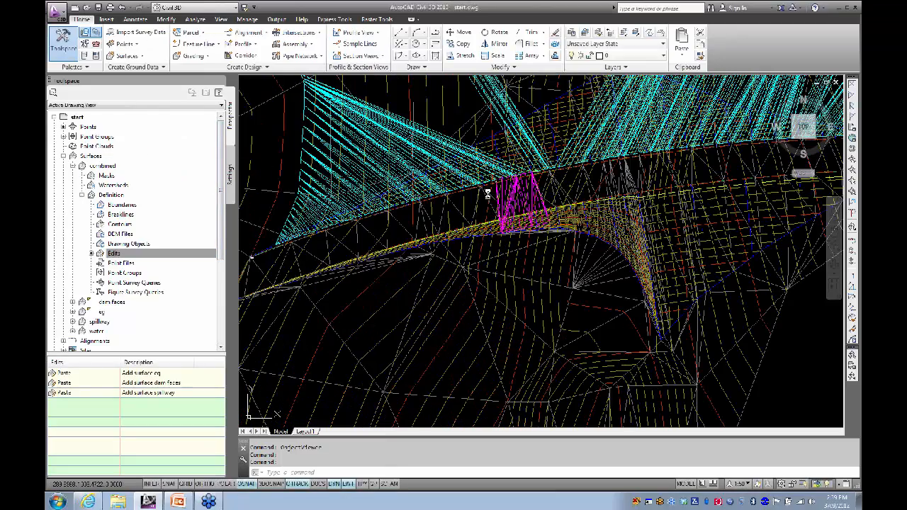
left_click(478, 202)
middle_click_drag(469, 206, 441, 289)
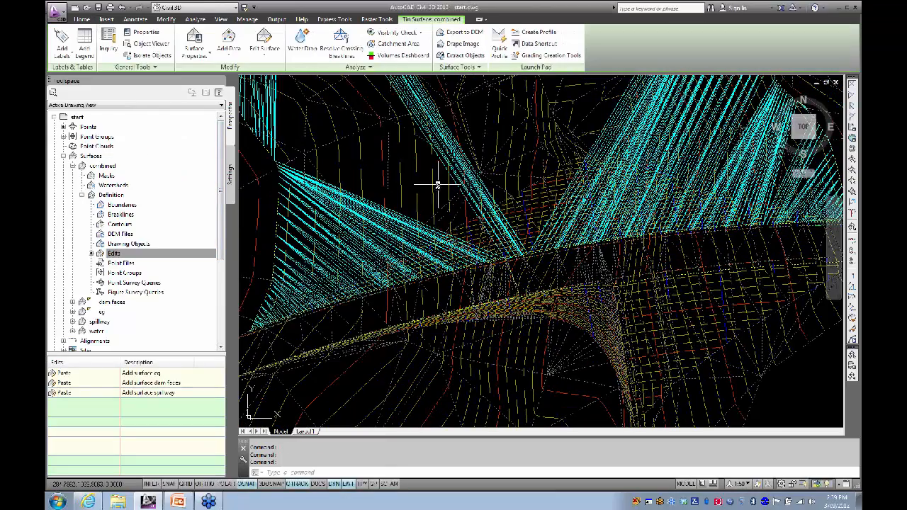
left_click(436, 178)
right_click(418, 181)
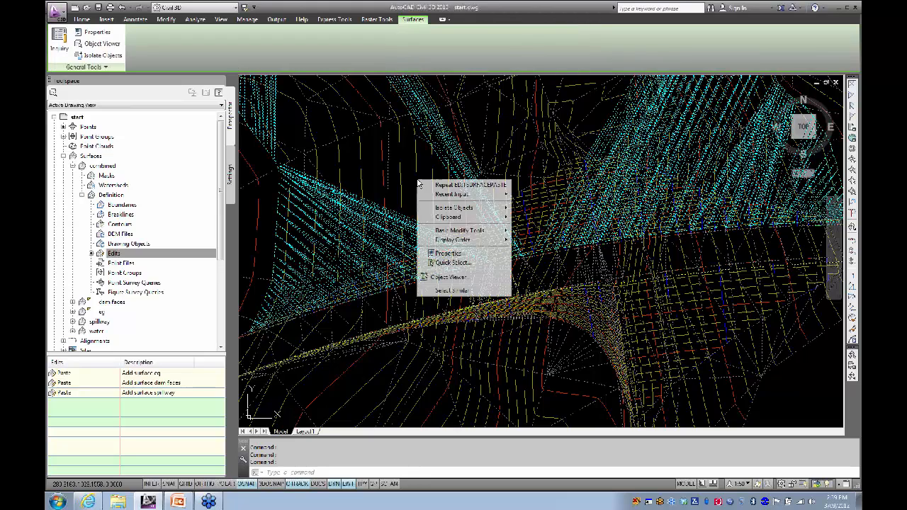
left_click(446, 278)
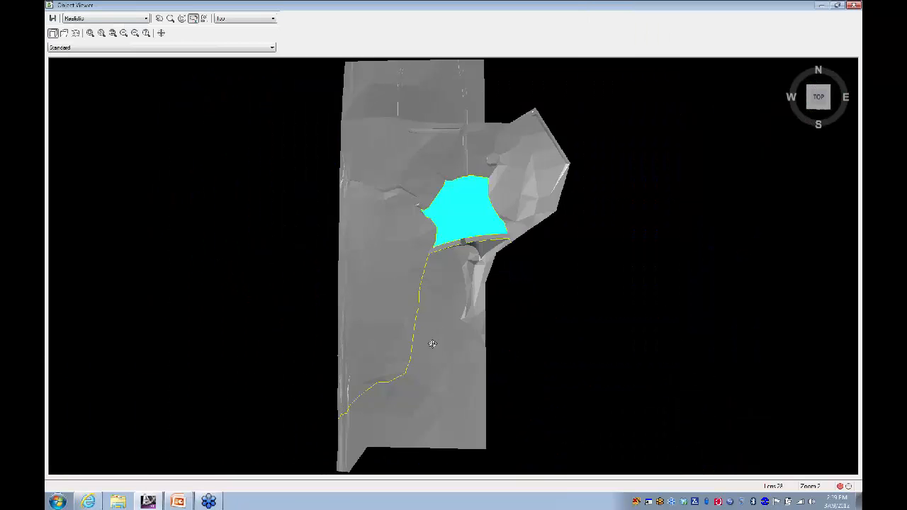
left_click_drag(436, 327, 443, 270)
scroll(456, 290, "up", 6)
middle_click_drag(510, 289, 423, 291)
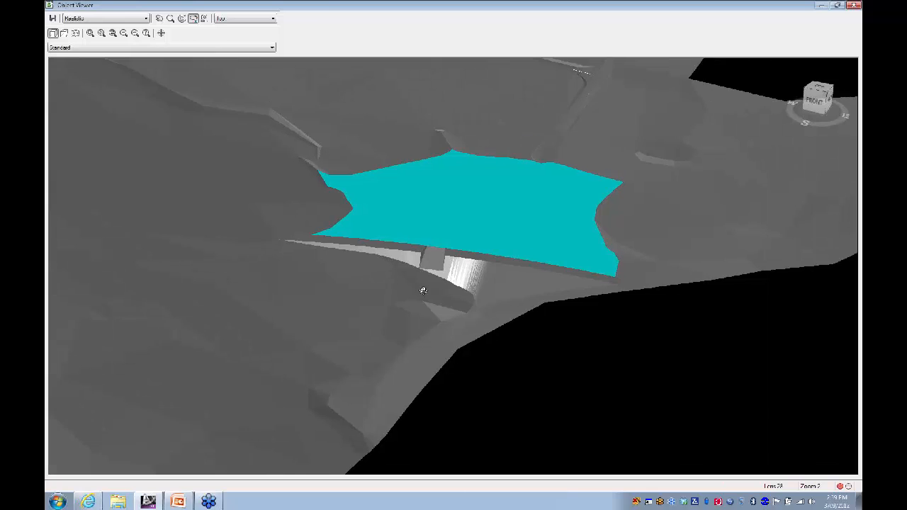
left_click_drag(456, 292, 297, 323)
scroll(547, 229, "up", 5)
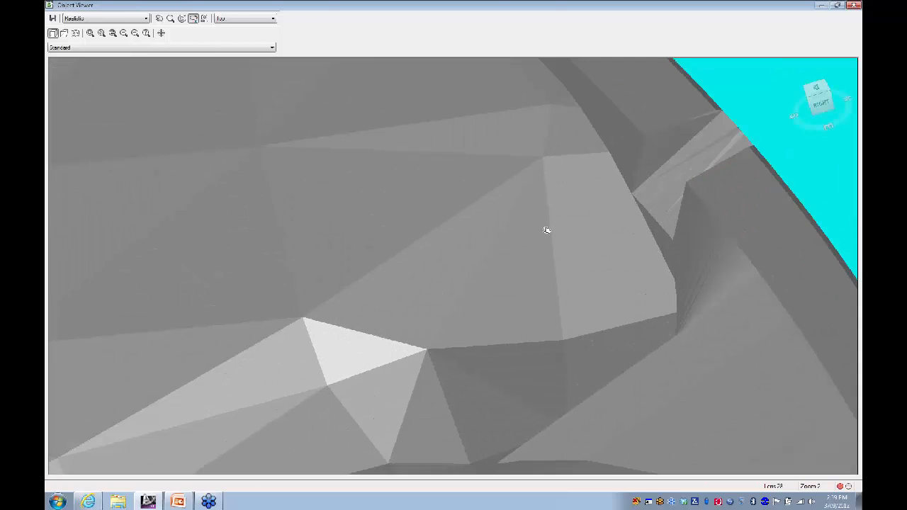
middle_click_drag(546, 229, 420, 229)
left_click_drag(366, 272, 315, 334)
left_click_drag(263, 355, 382, 245)
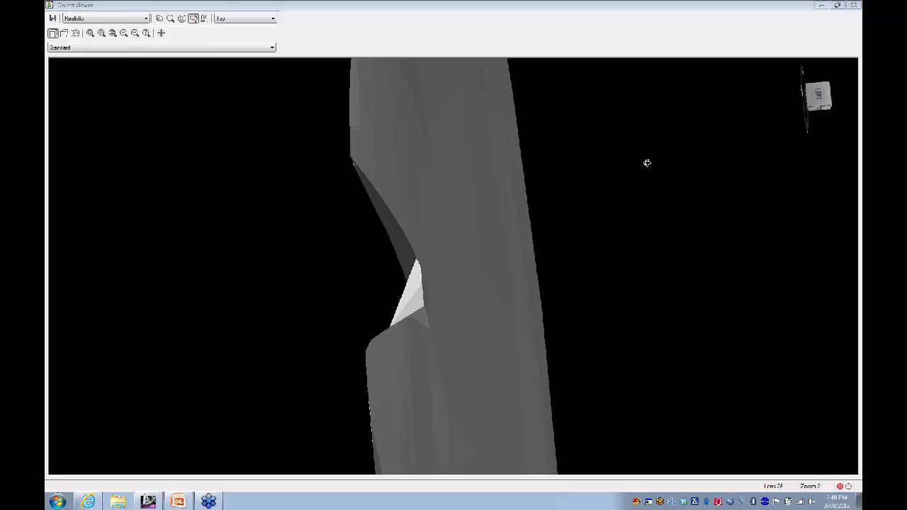
left_click(828, 85)
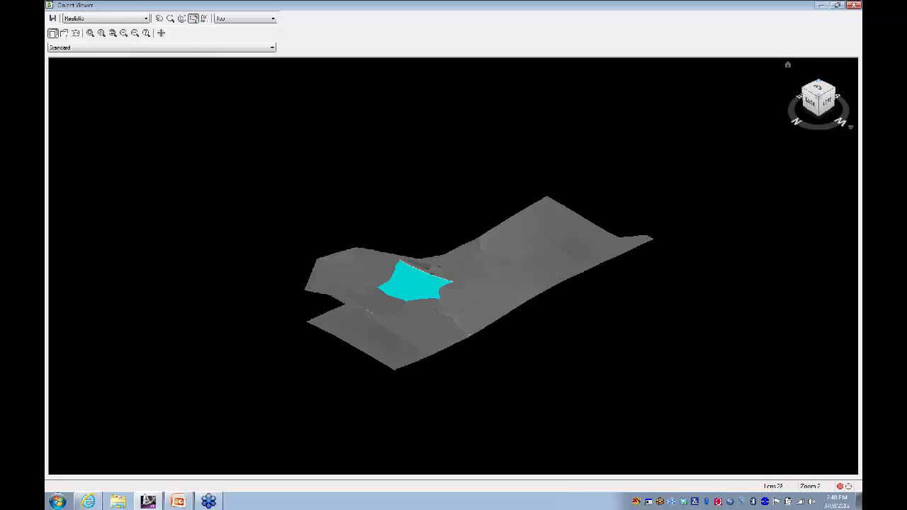
left_click(818, 81)
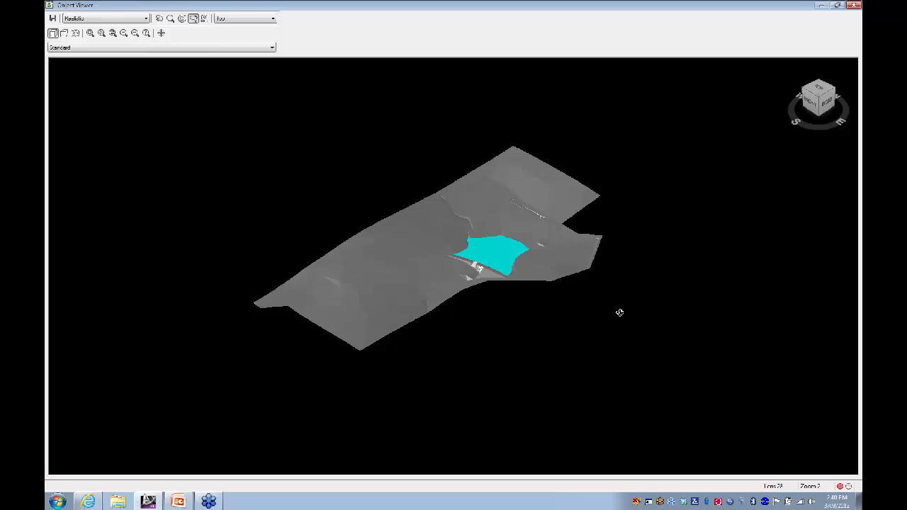
left_click(856, 9)
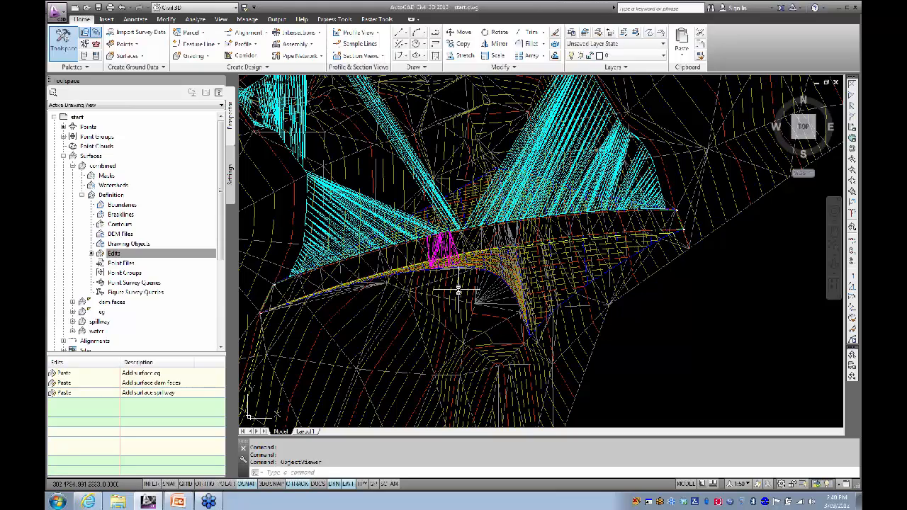
Step: Pan and zoom out over the dam, then show the Alignment creation options on the Home ribbon
middle_click_drag(457, 289, 462, 302)
mouse_move(463, 303)
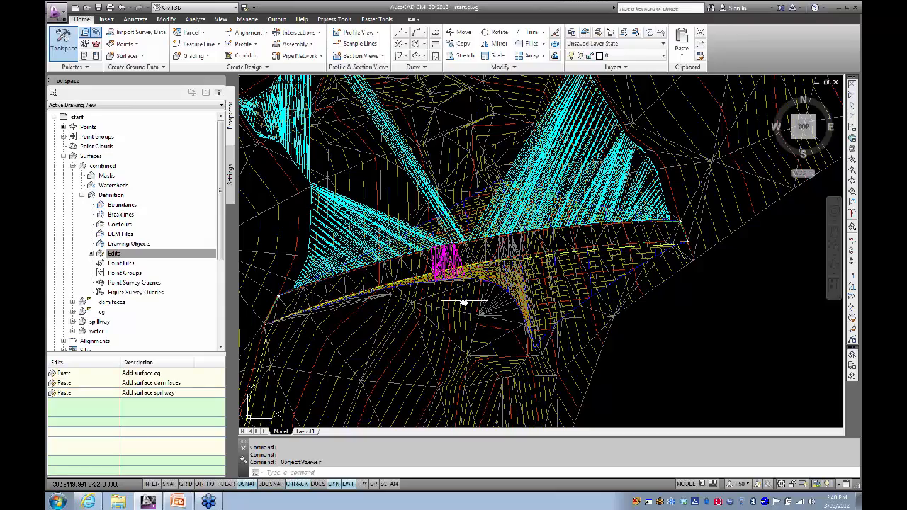
scroll(468, 306, "down", 4)
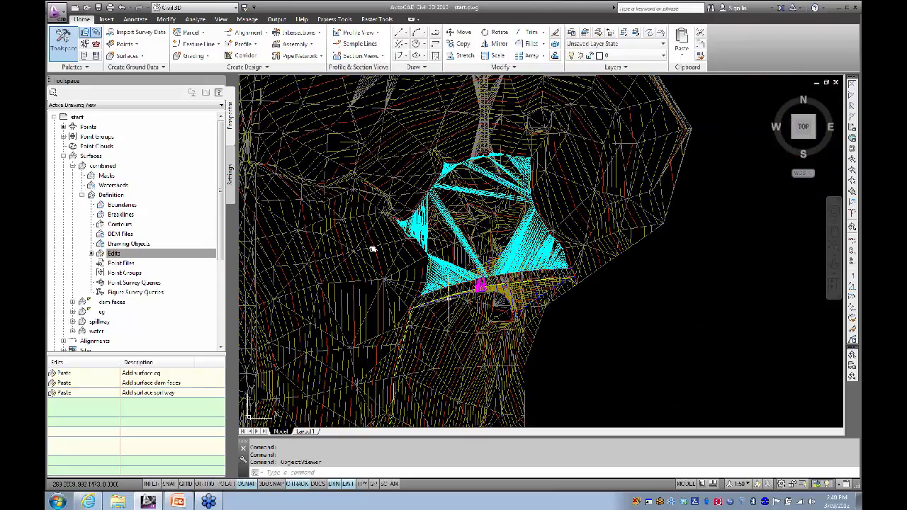
left_click(245, 33)
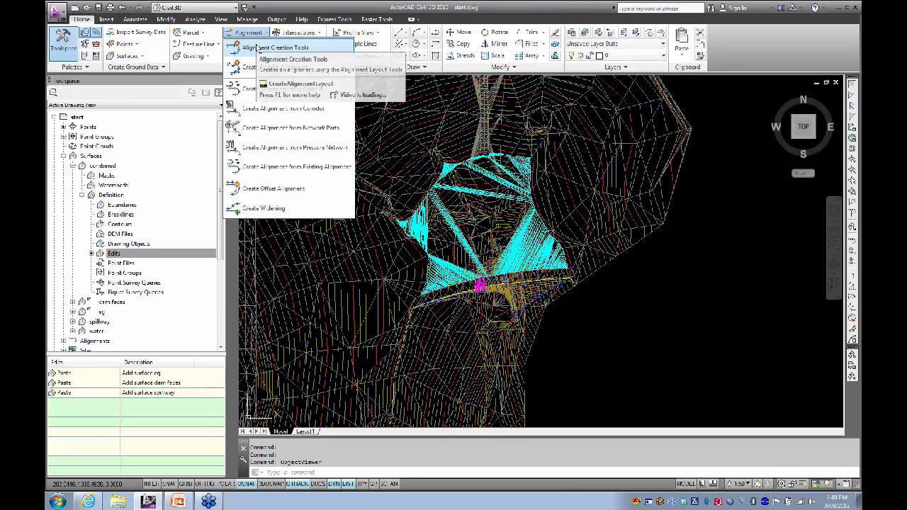
Step: Use Alignment Creation Tools to create a centerline alignment named 'site align'
left_click(273, 48)
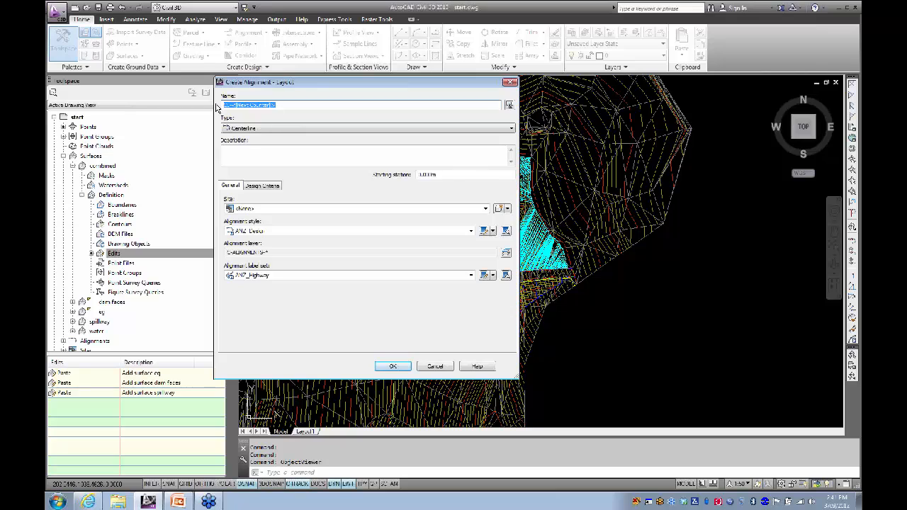
type("site align")
left_click(262, 186)
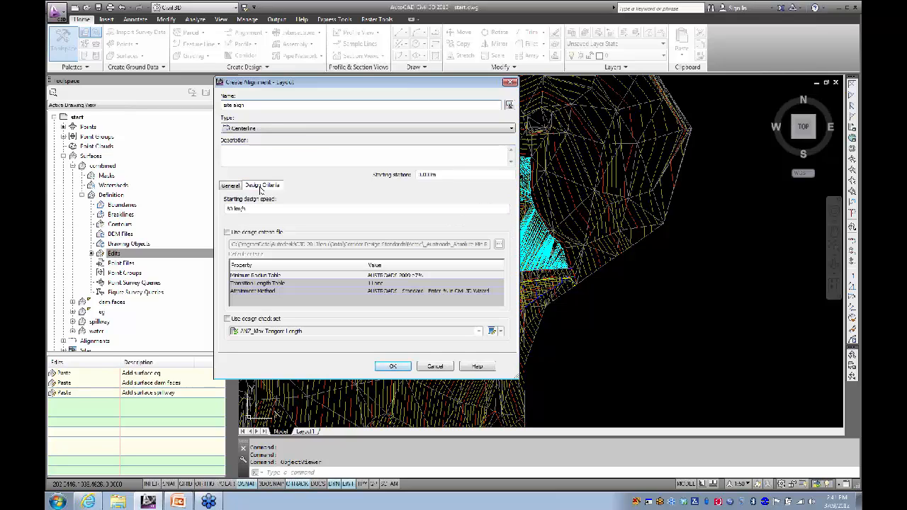
left_click(231, 186)
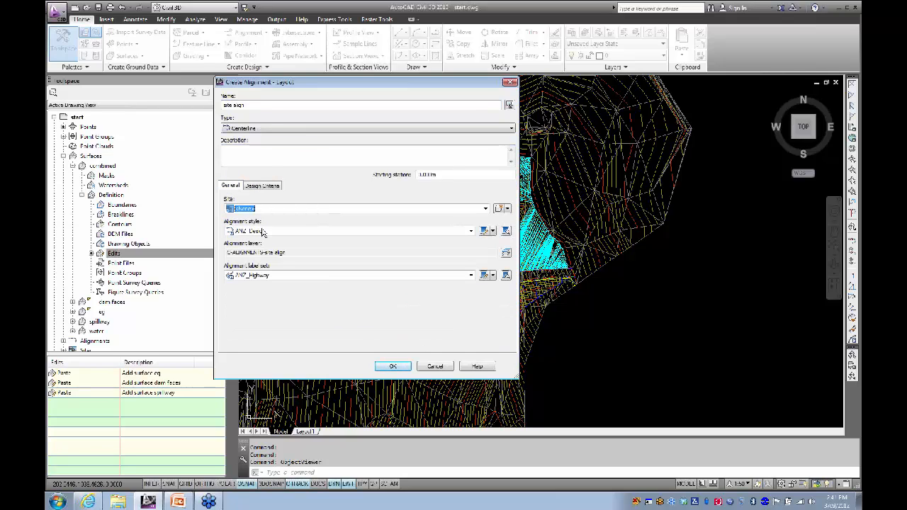
left_click(392, 367)
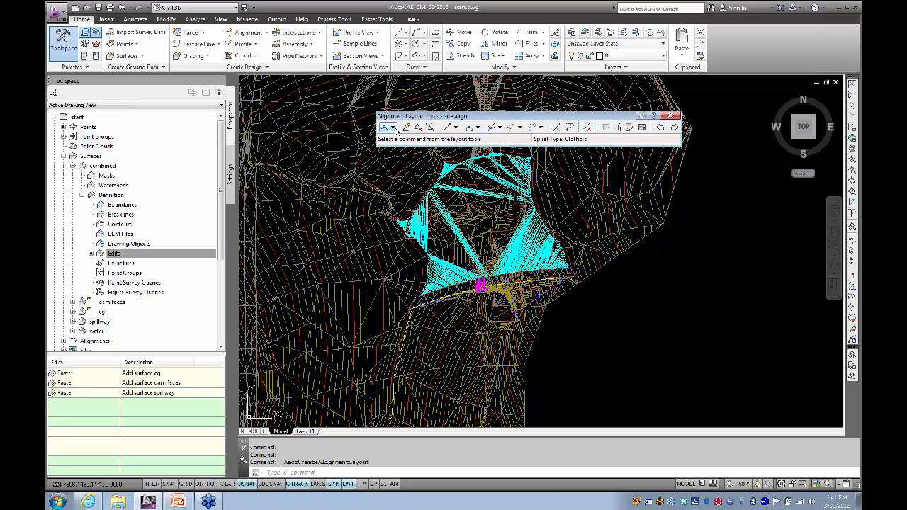
Step: Draw the site align tangents without curves through three points beside the spillway
left_click(394, 129)
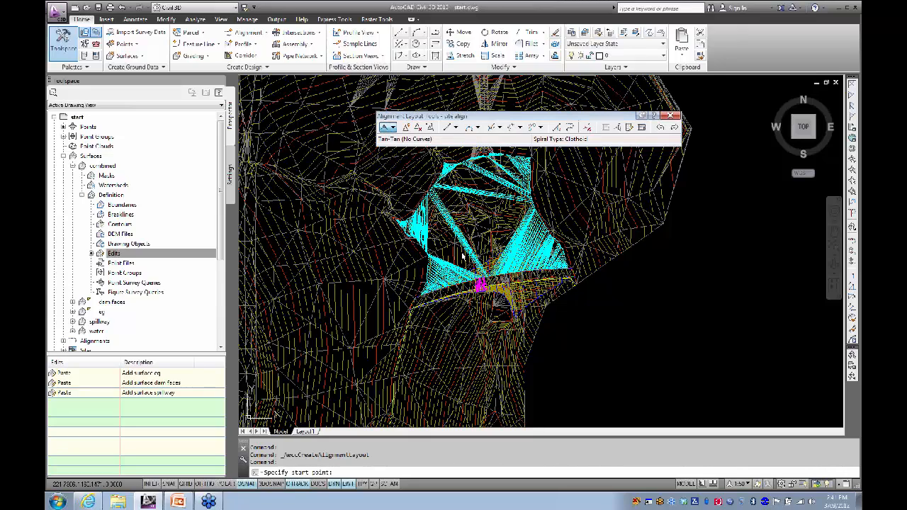
scroll(475, 315, "up", 2)
scroll(472, 305, "up", 3)
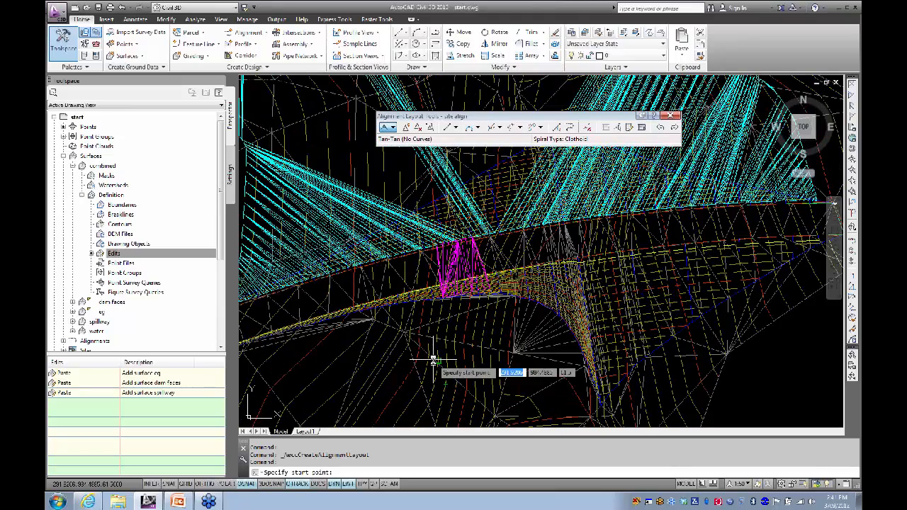
left_click(429, 271)
left_click(545, 237)
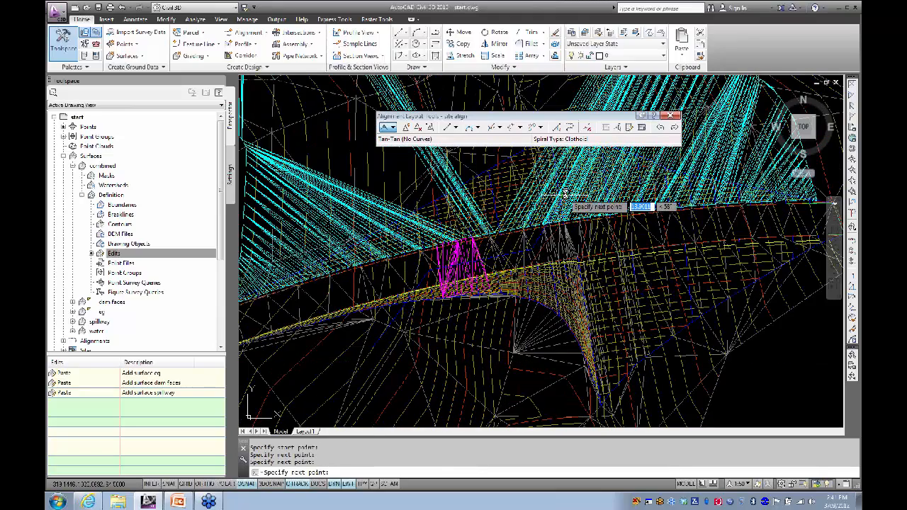
left_click(575, 185)
middle_click_drag(600, 179, 443, 309)
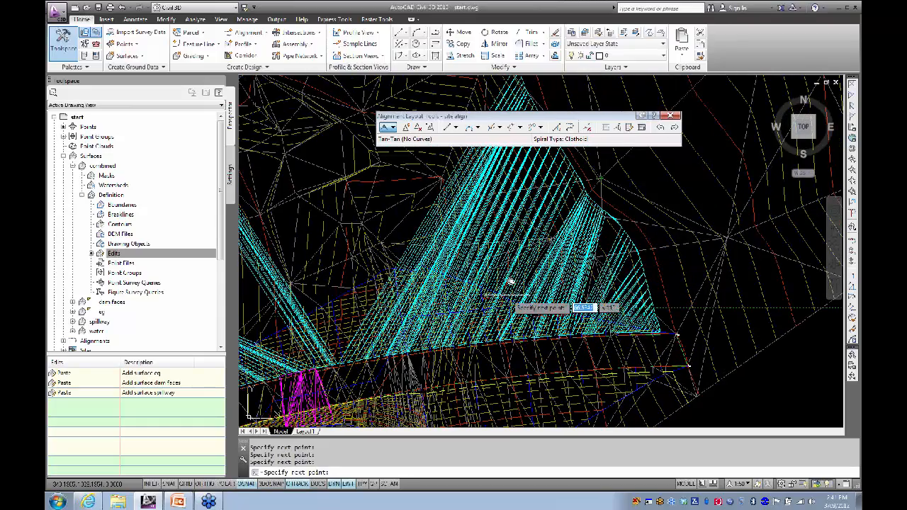
scroll(561, 258, "up", 3)
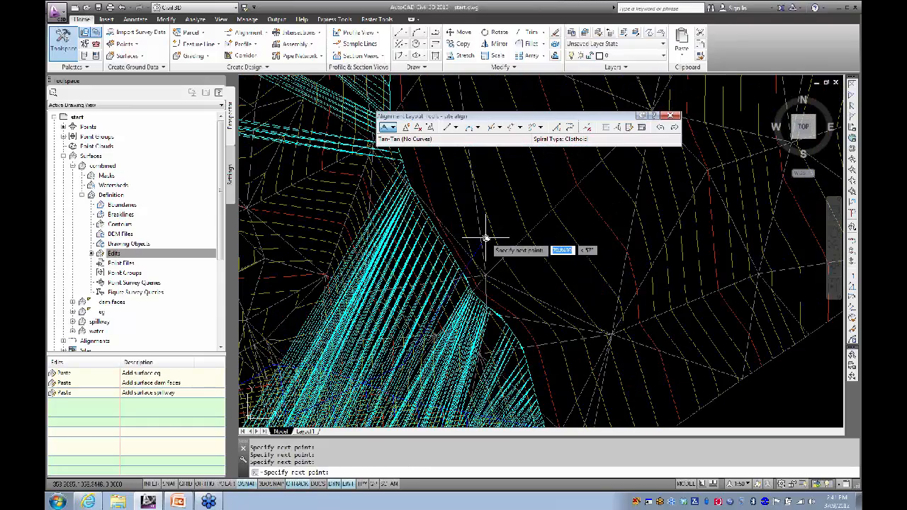
key("Return")
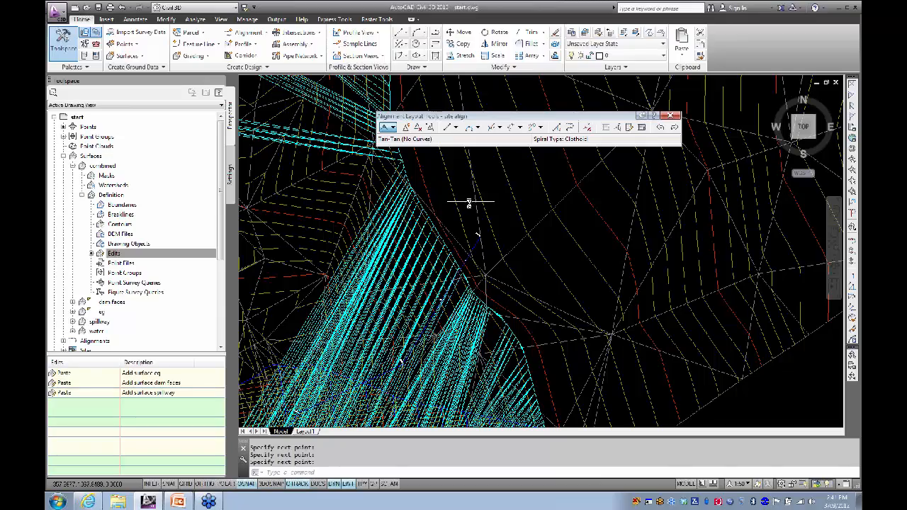
Step: Orbit the surfaces in 3D and select the site align alignment to inspect it
scroll(477, 190, "down", 4)
scroll(389, 281, "up", 3)
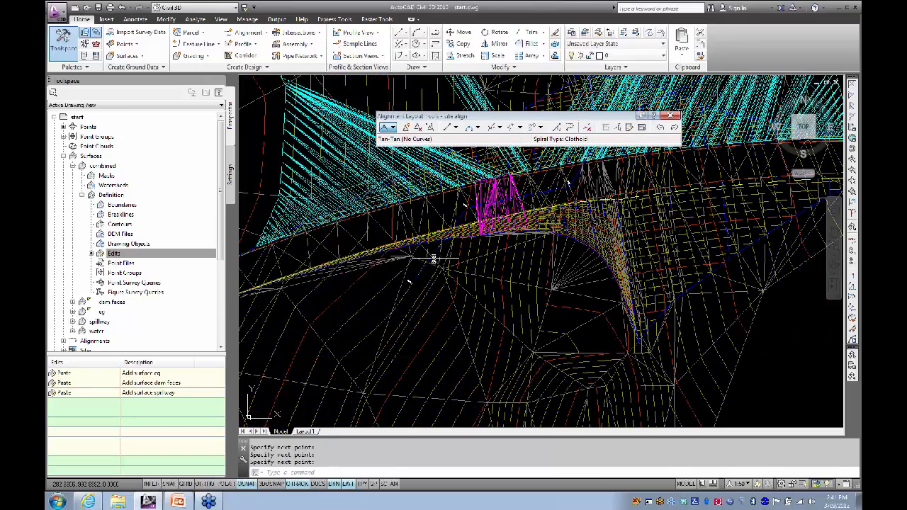
middle_click_drag(449, 262, 398, 355, "shift")
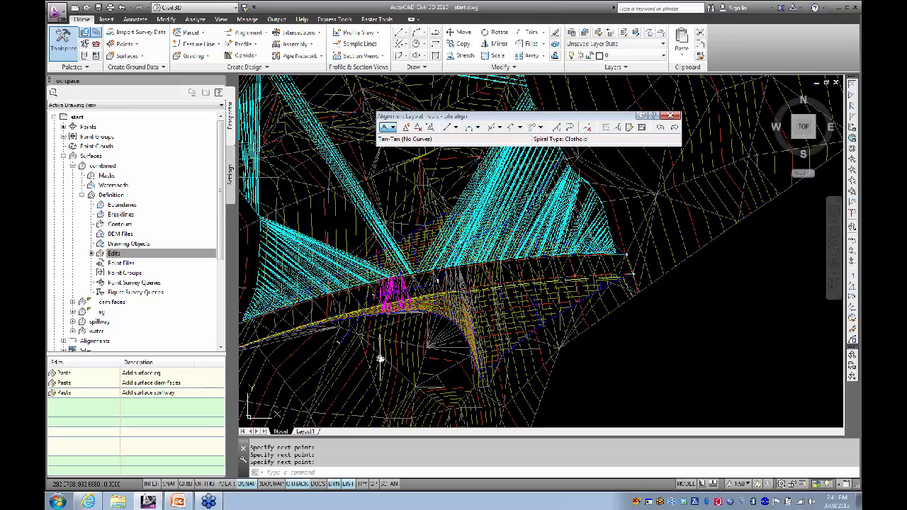
middle_click_drag(482, 276, 464, 366)
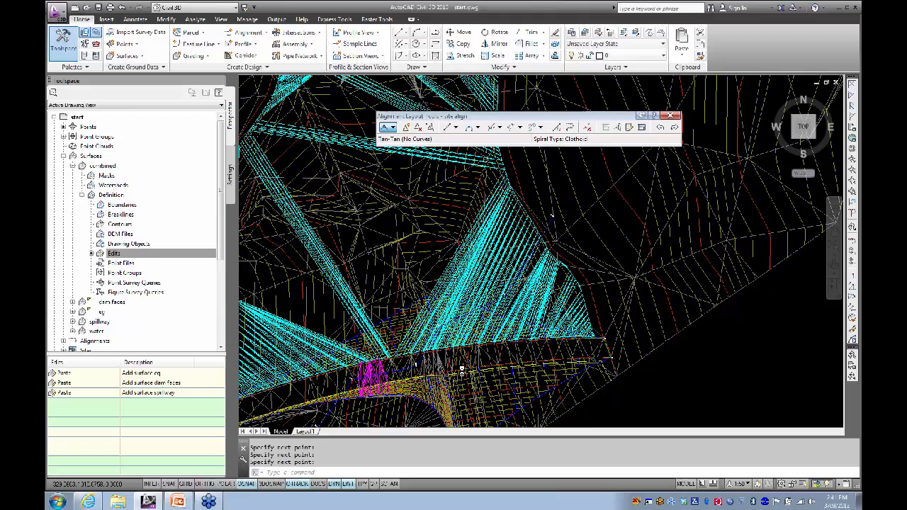
left_click(552, 222)
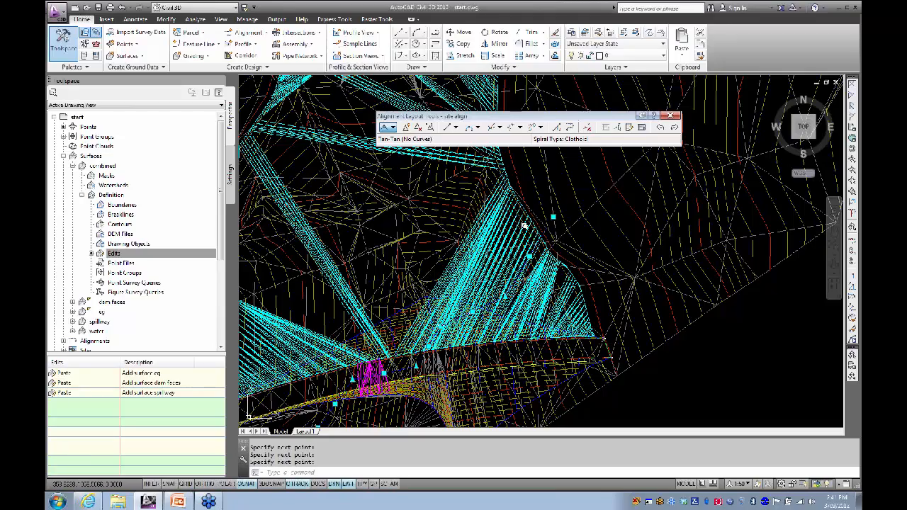
scroll(517, 216, "down", 5)
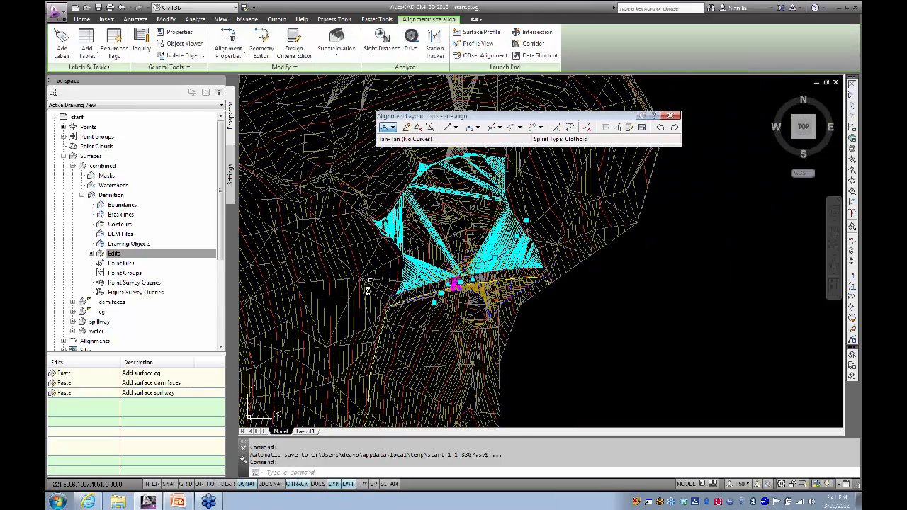
scroll(445, 292, "up", 5)
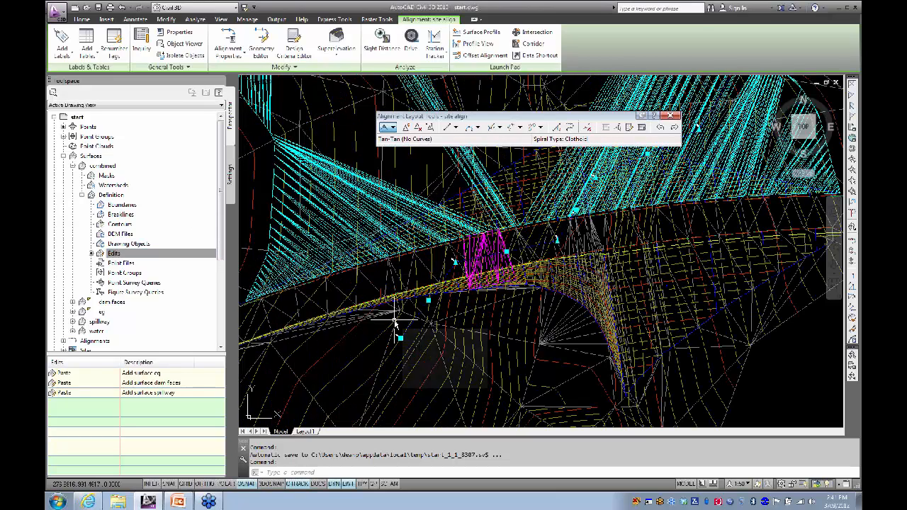
key("Escape")
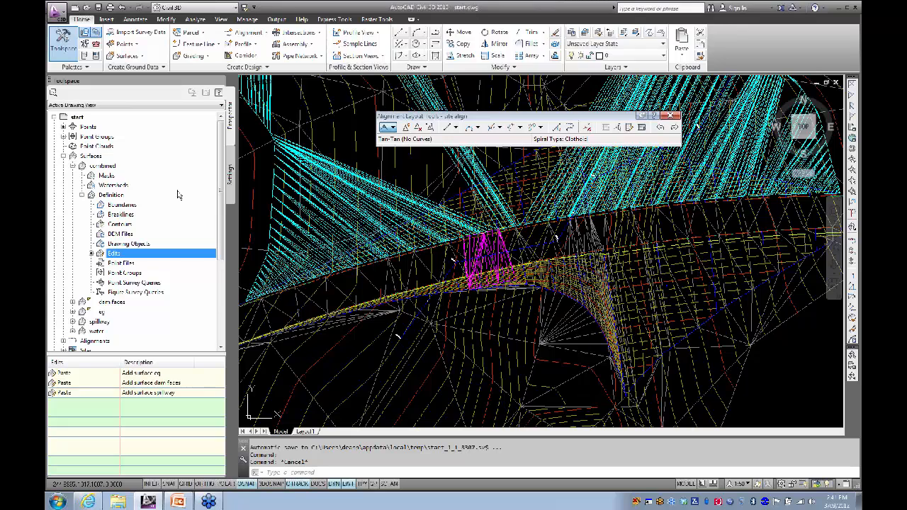
Step: Locate site align under Alignments in Prospector and move it into the dam site
left_click(64, 156)
left_click(64, 166)
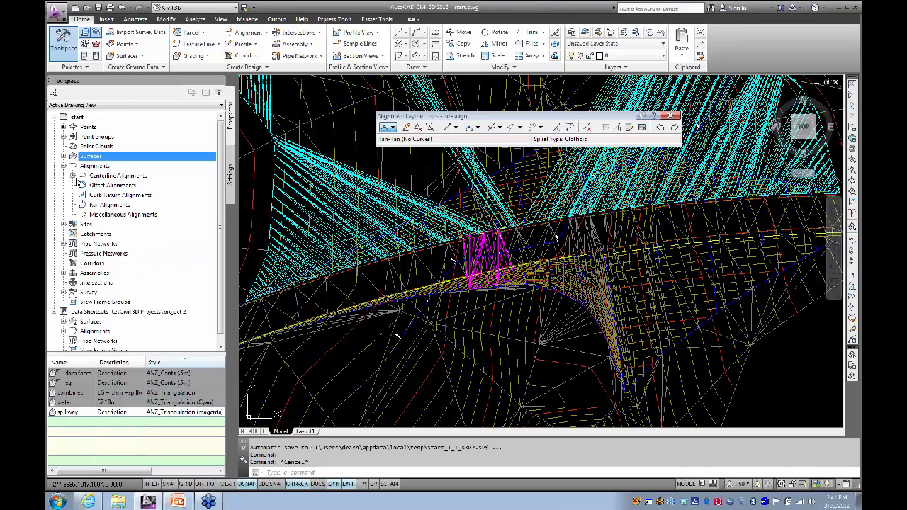
left_click(72, 176)
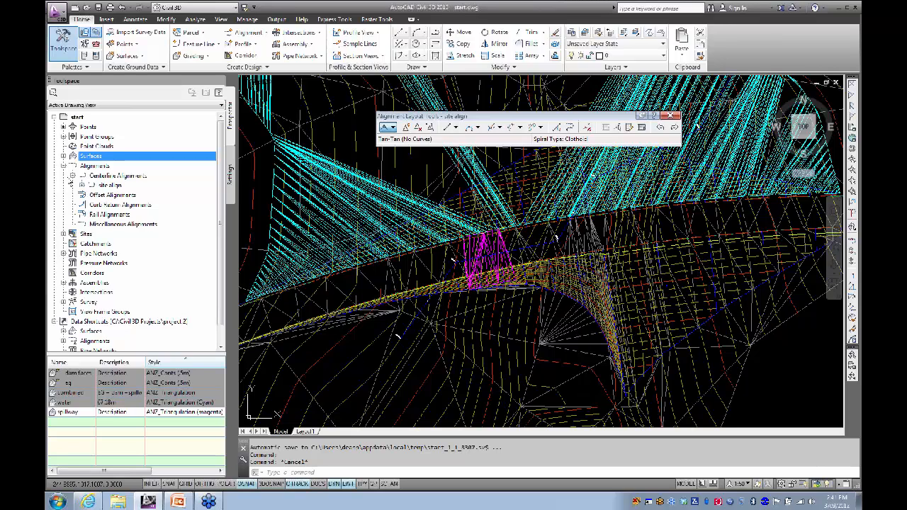
left_click(63, 166)
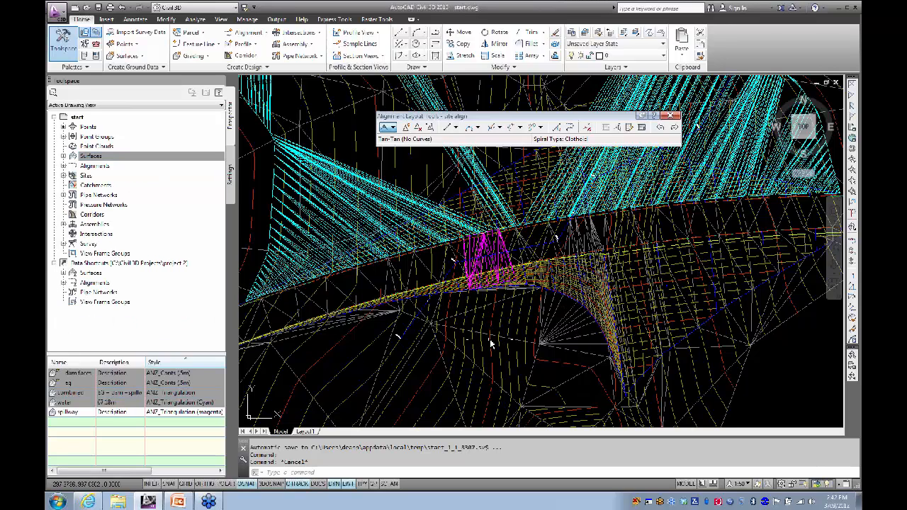
left_click(445, 268)
right_click(439, 266)
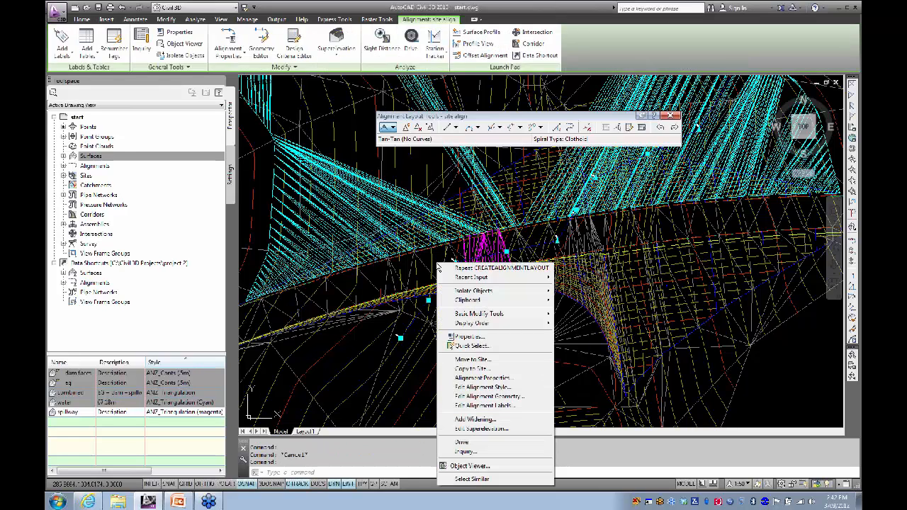
left_click(468, 360)
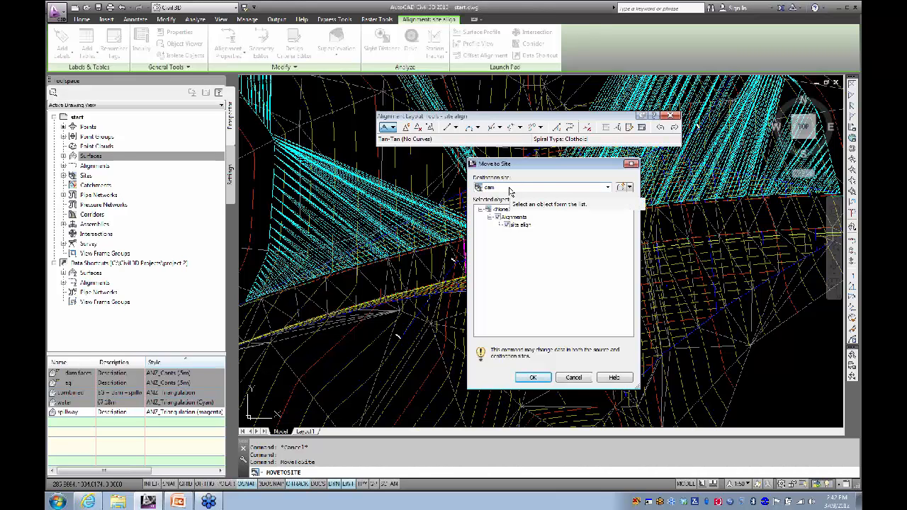
left_click(533, 377)
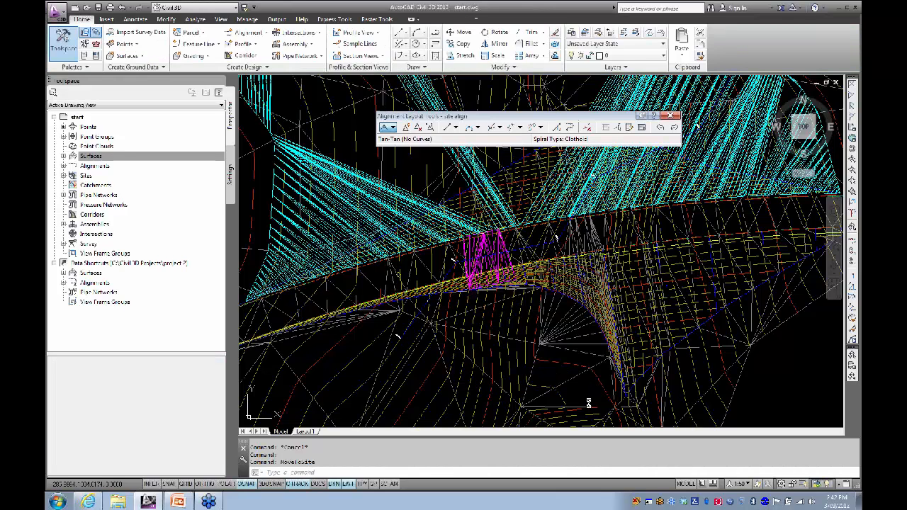
Step: Reselect the alignment, clear the selection, and regenerate the drawing with REA
scroll(441, 315, "up", 3)
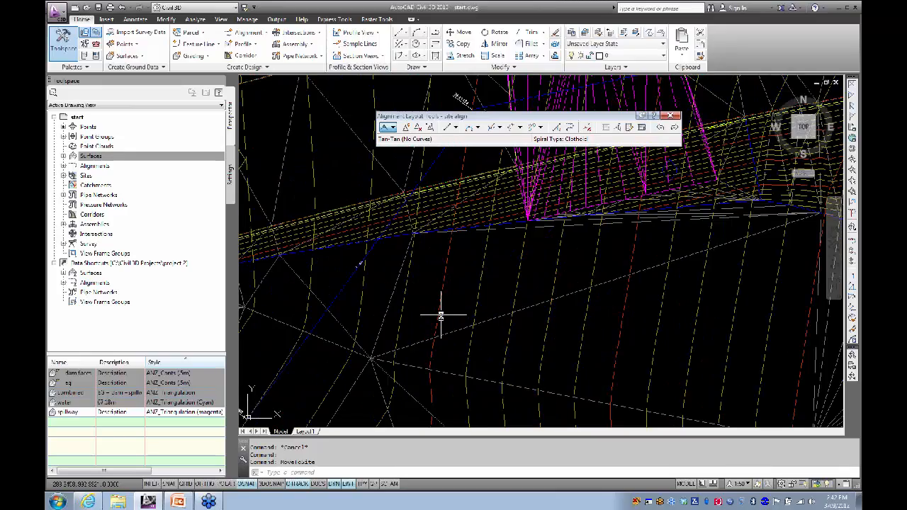
scroll(440, 314, "down", 4)
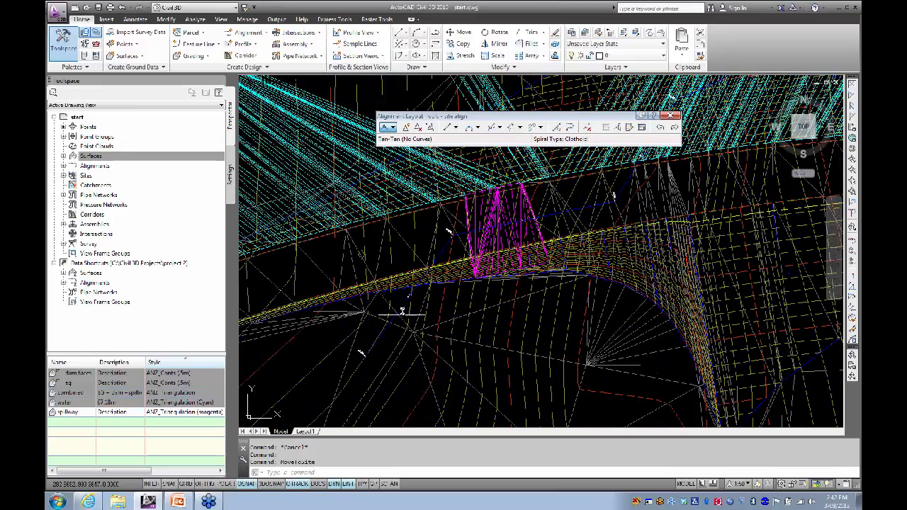
left_click(403, 310)
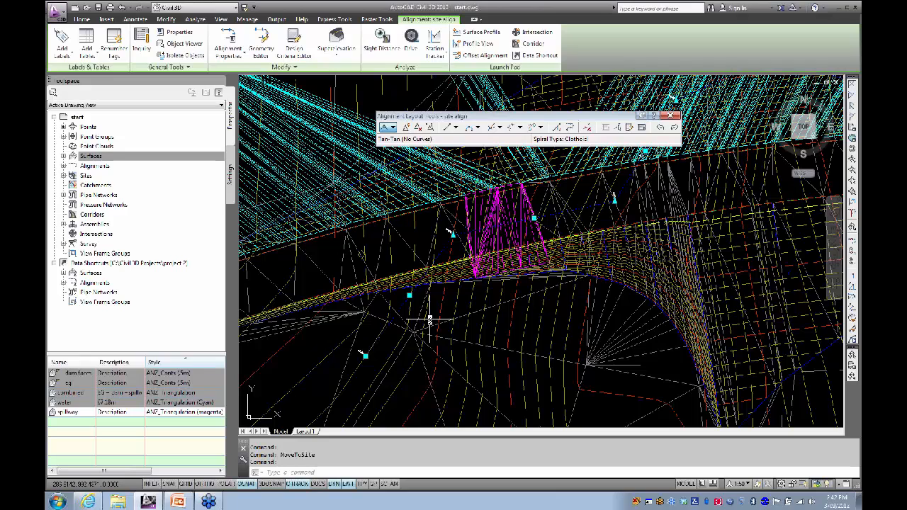
mouse_move(429, 320)
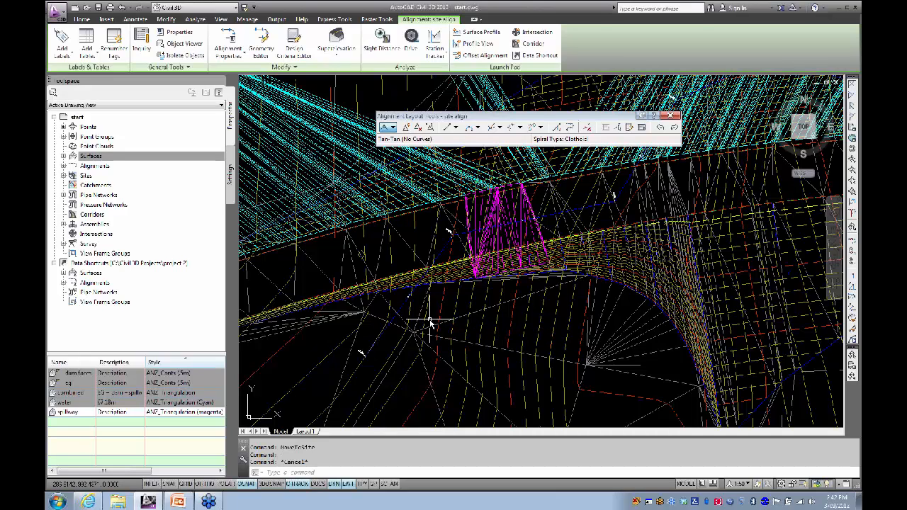
key("Escape")
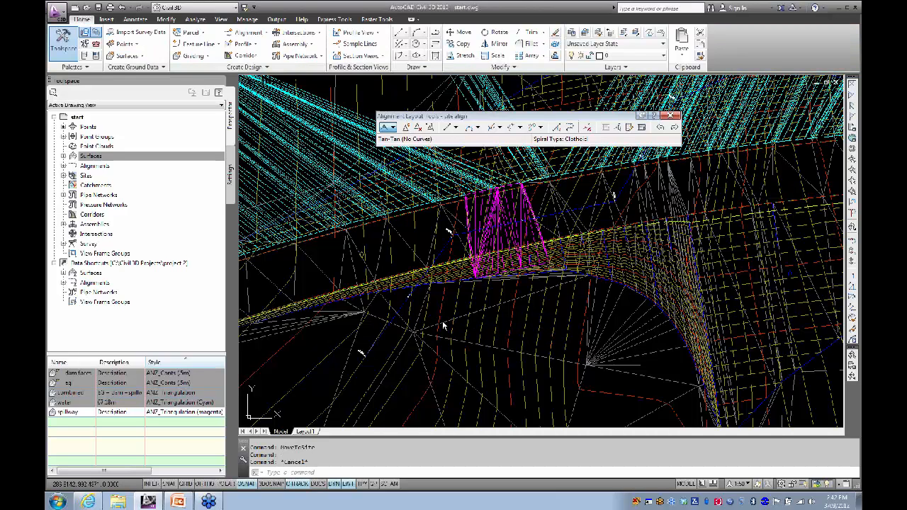
type("rea")
key("Return")
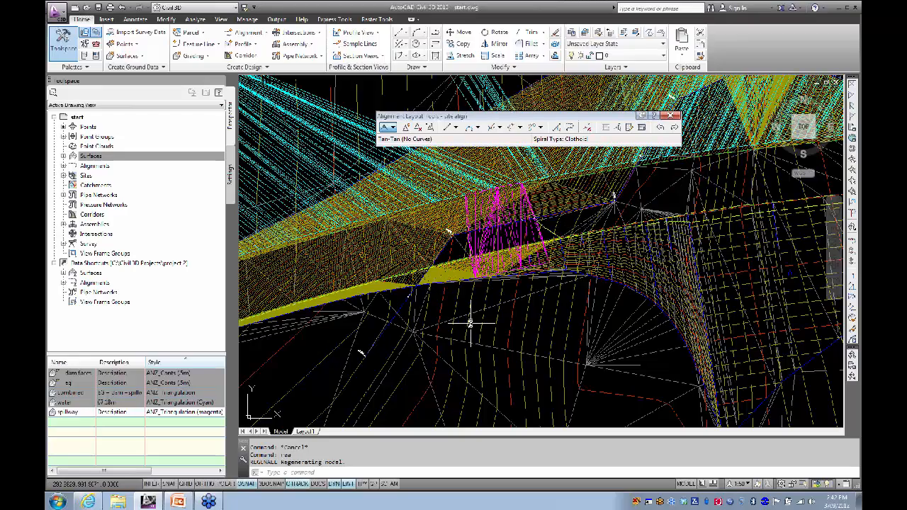
Step: Orbit the drawing, then show the yellow dam faces surface in the Object Viewer
middle_click_drag(559, 283, 478, 312, "shift")
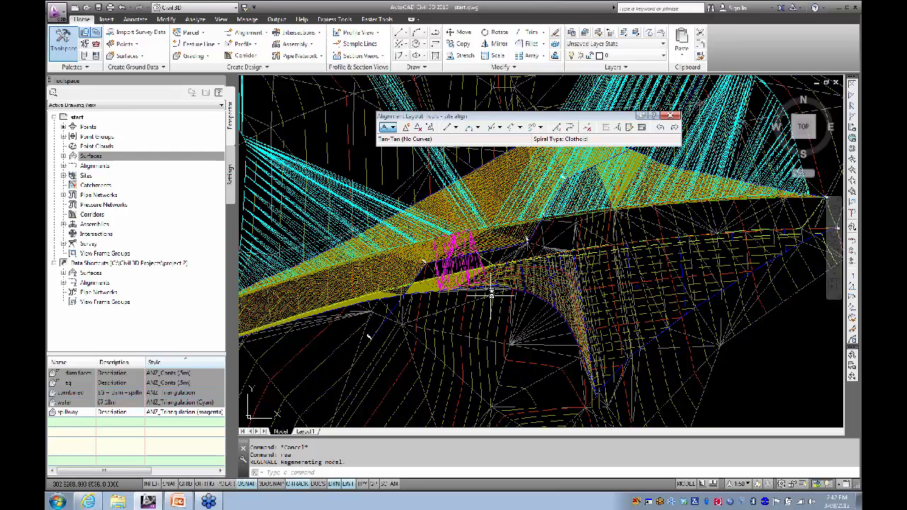
left_click(505, 243)
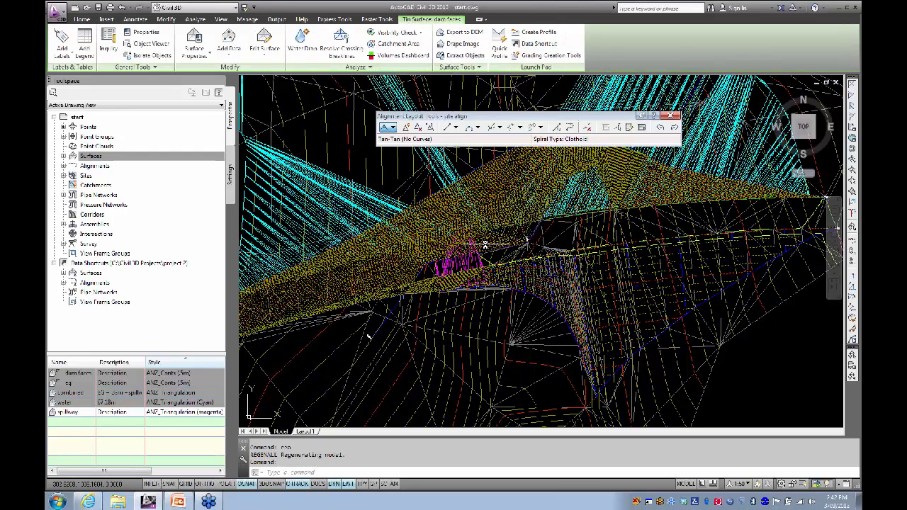
right_click(486, 246)
left_click(509, 380)
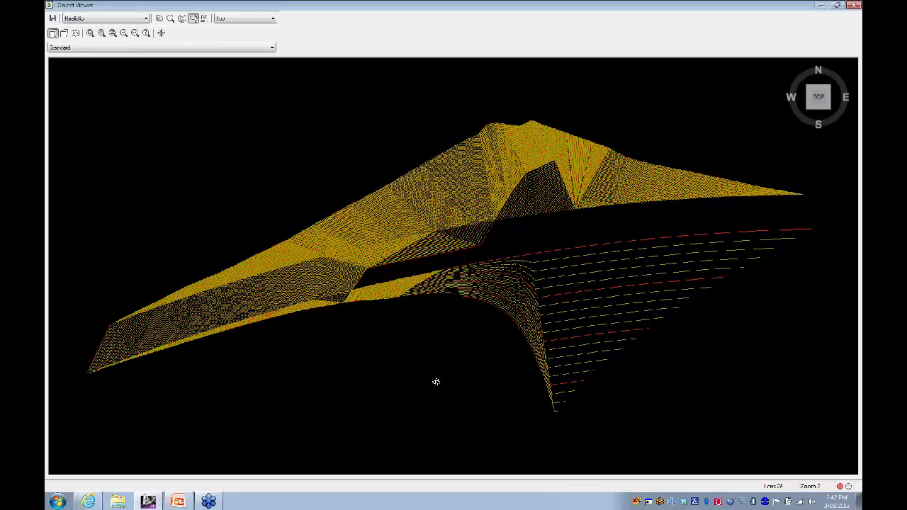
Step: Rotate the dam faces surface from above and the front to inspect its steep triangulated slopes
mouse_move(436, 378)
left_mouse_down()
mouse_move(463, 324)
mouse_move(470, 360)
mouse_move(543, 319)
mouse_move(549, 304)
mouse_move(549, 316)
mouse_move(464, 375)
left_mouse_up()
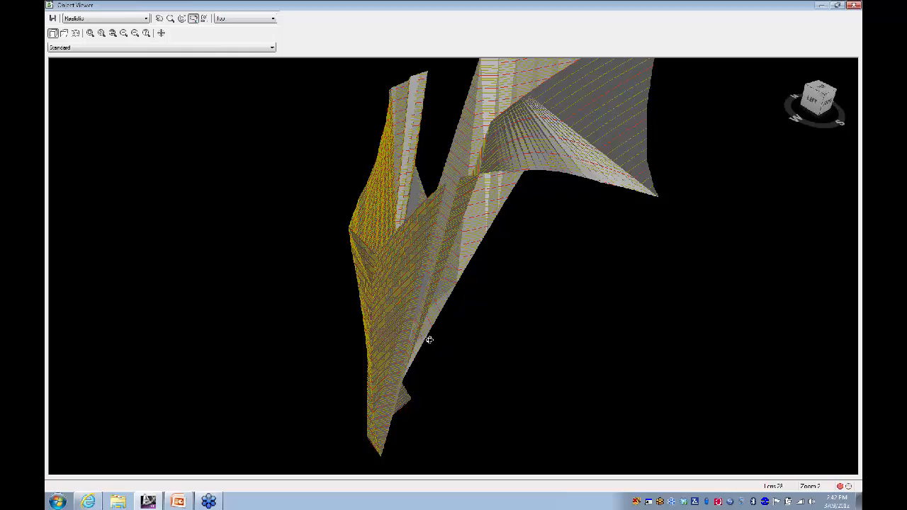
left_click_drag(429, 340, 435, 248)
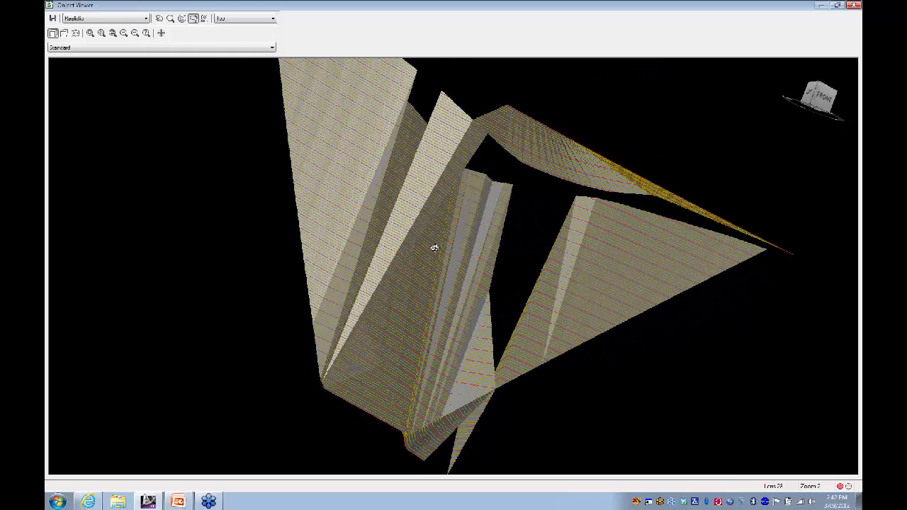
left_click_drag(505, 289, 395, 453)
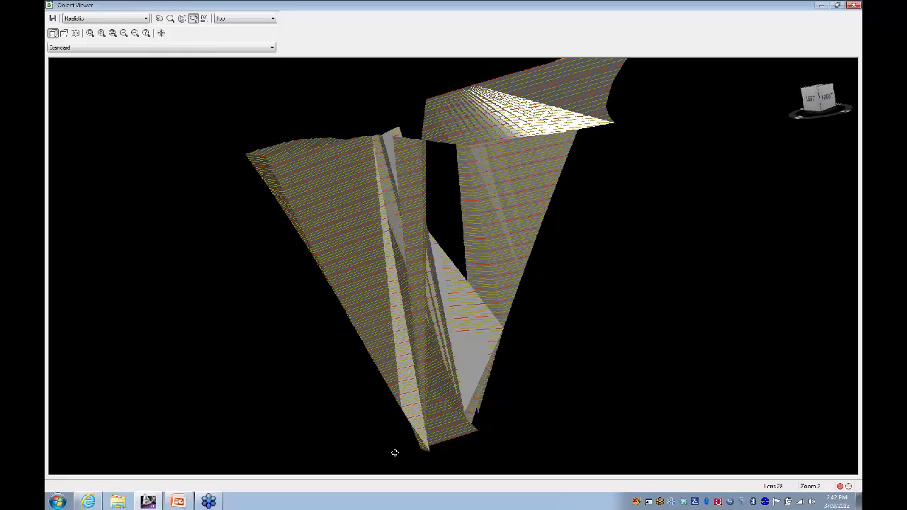
left_click_drag(482, 371, 465, 297)
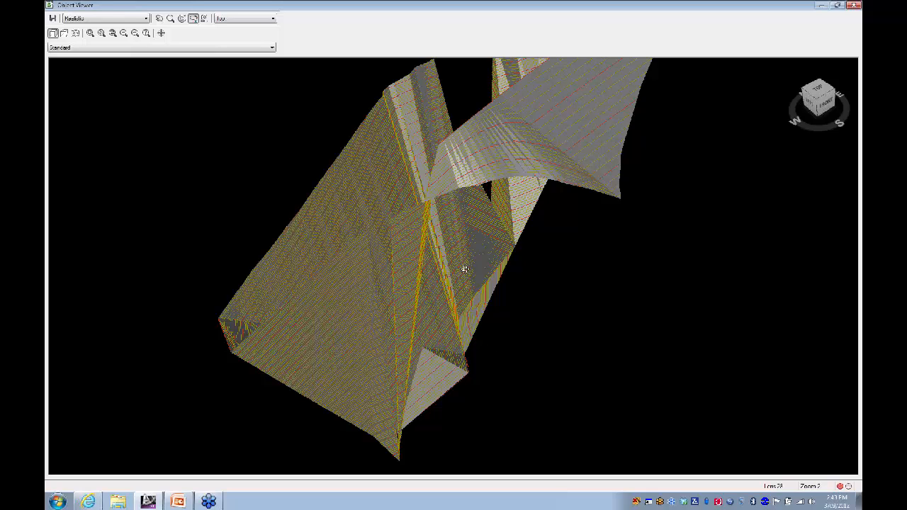
left_click_drag(465, 269, 402, 220)
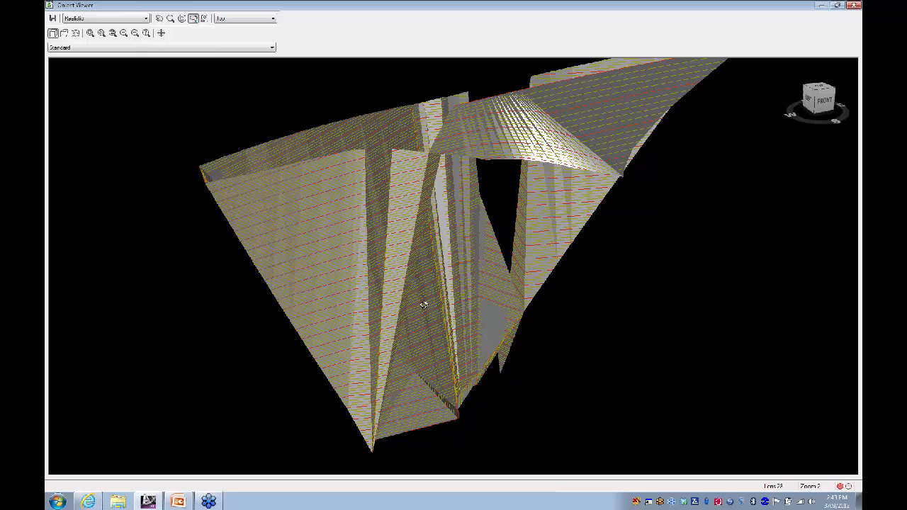
left_click_drag(424, 305, 428, 357)
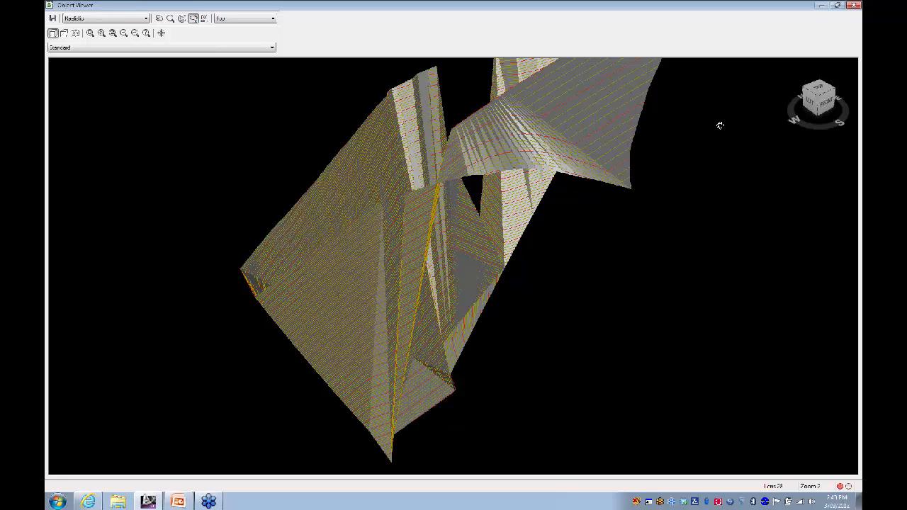
Step: Close the Object Viewer window to get back to start.dwg
left_click(855, 6)
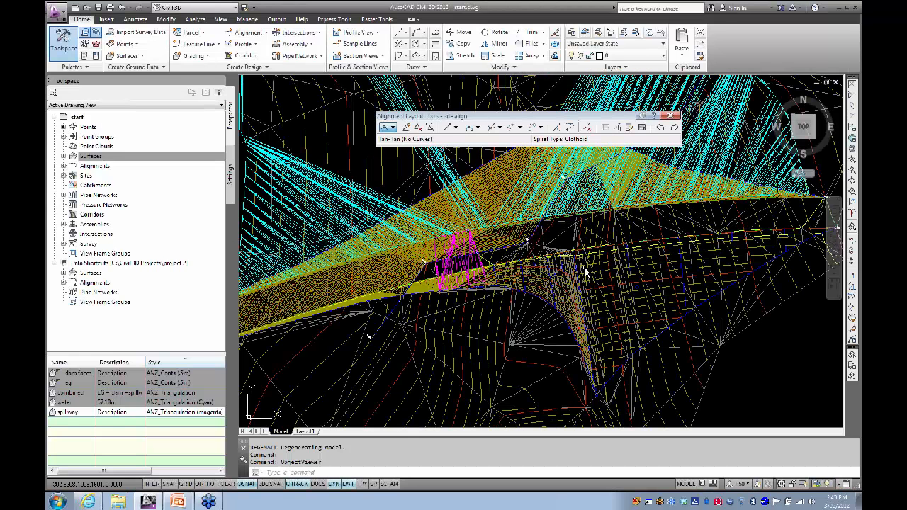
Step: Move the site align alignment out of the dam site with Move to Site
left_click(395, 310)
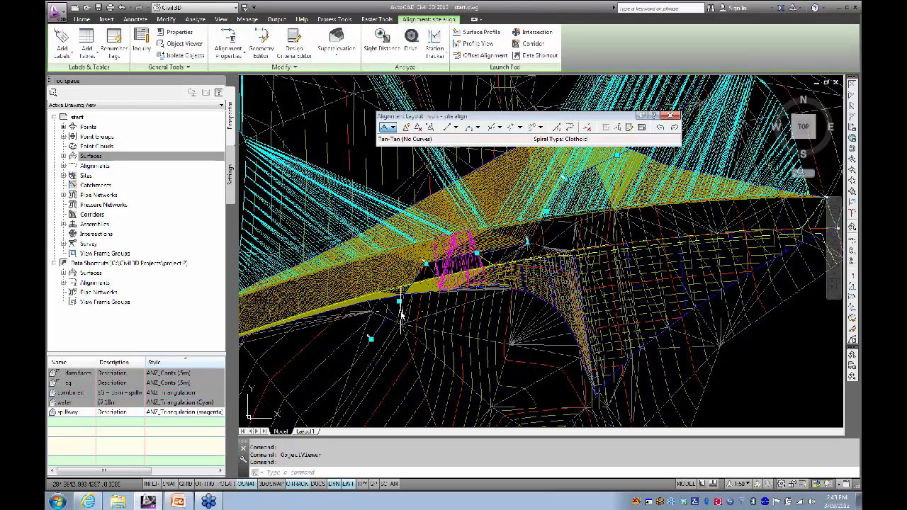
right_click(401, 316)
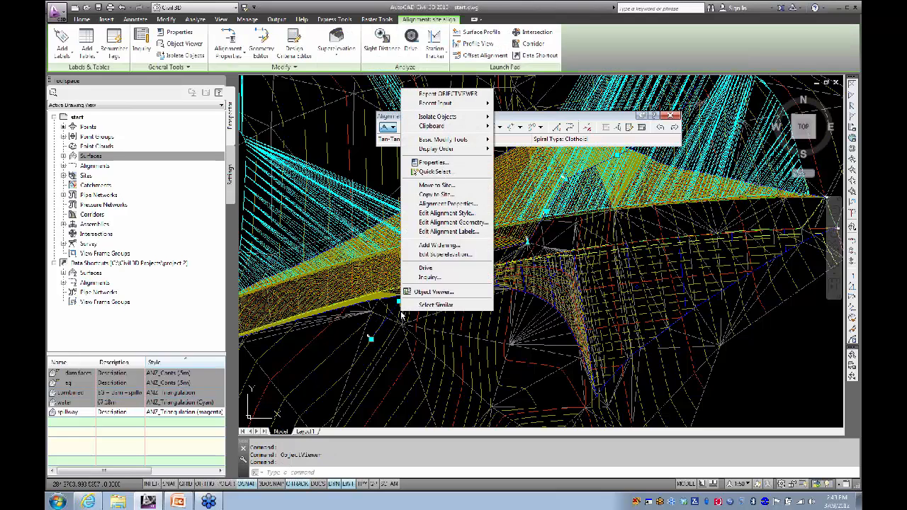
left_click(437, 185)
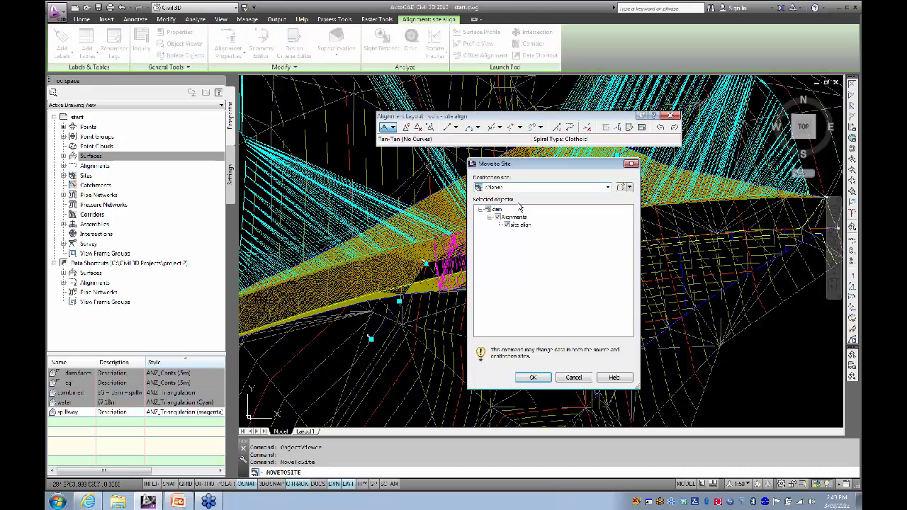
left_click(534, 377)
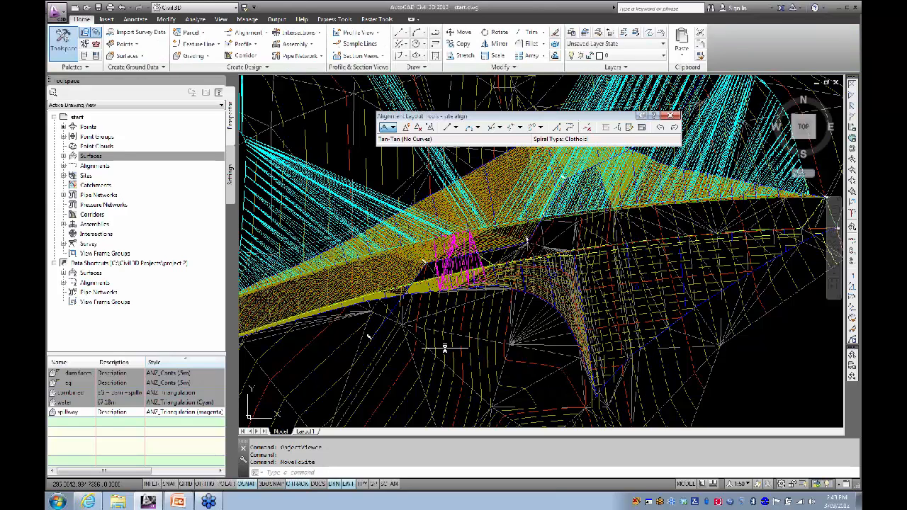
Step: Regenerate with REA, expand Alignments in Prospector, and regenerate again
type("REA")
key("Return")
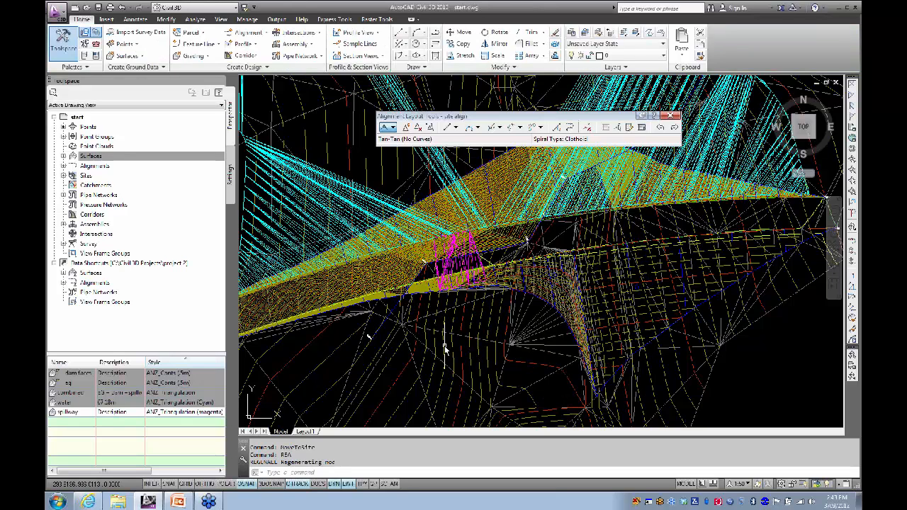
middle_click_drag(445, 322, 458, 327)
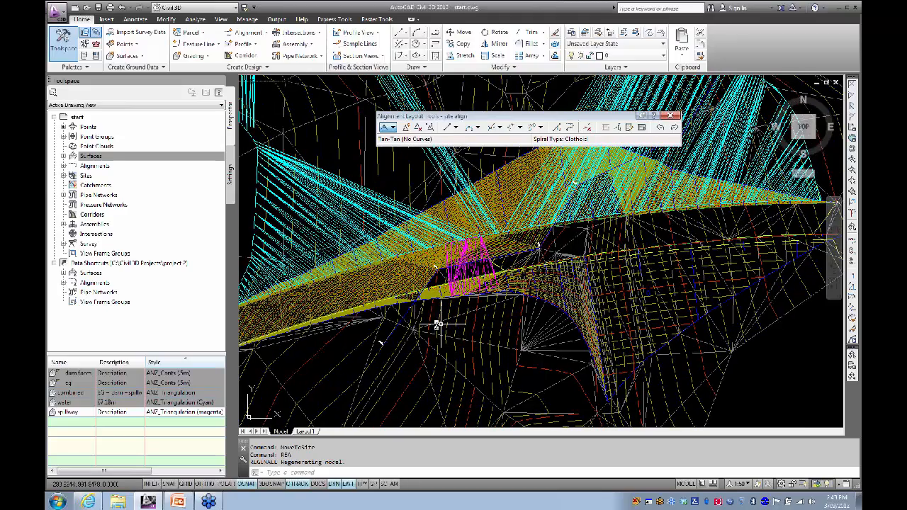
left_click(63, 166)
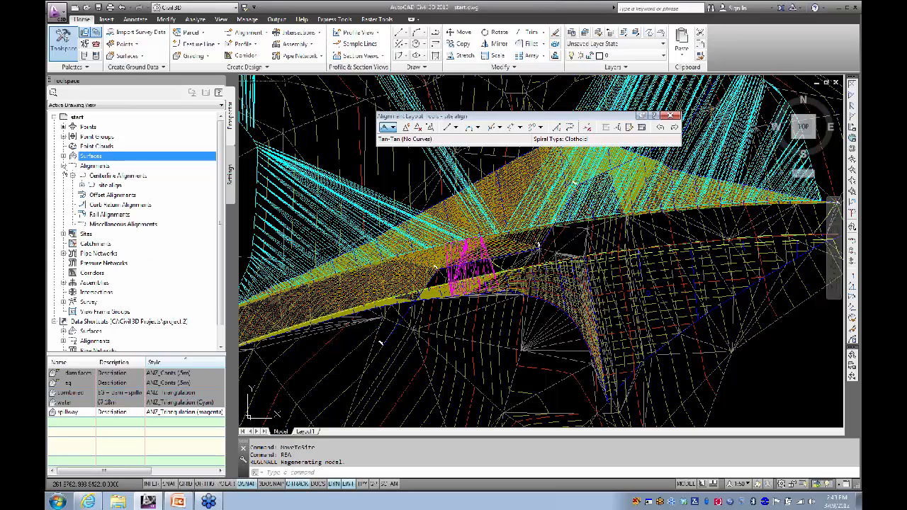
left_click(350, 132)
type("REA")
key("Return")
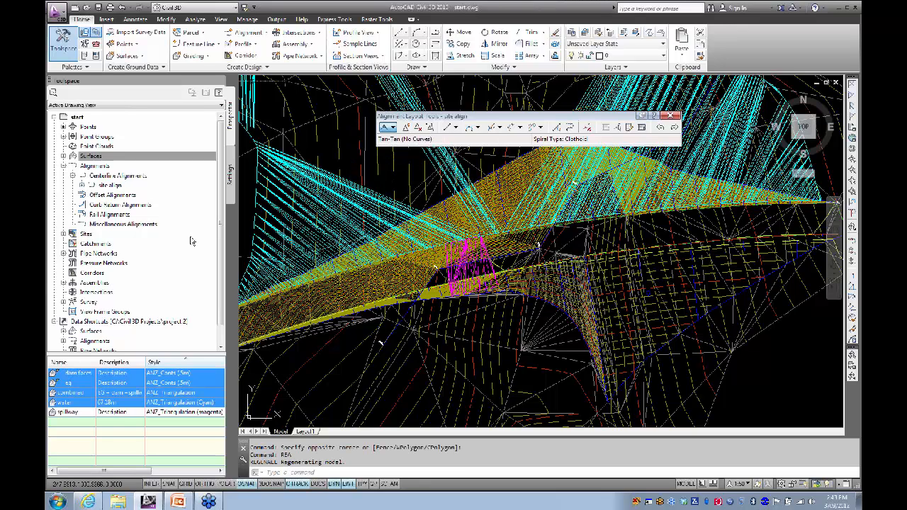
Step: Rebuild the dam faces surface from the Surfaces list in Prospector
left_click(64, 156)
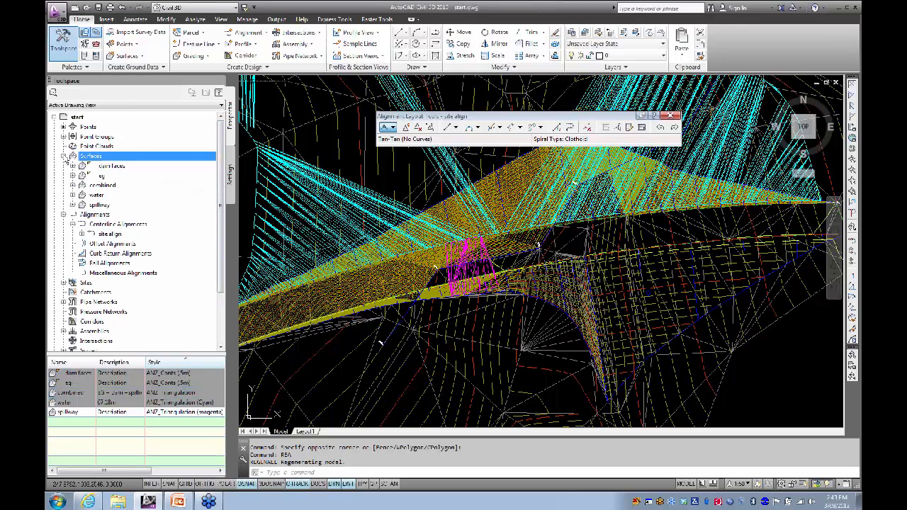
right_click(116, 168)
left_click(145, 195)
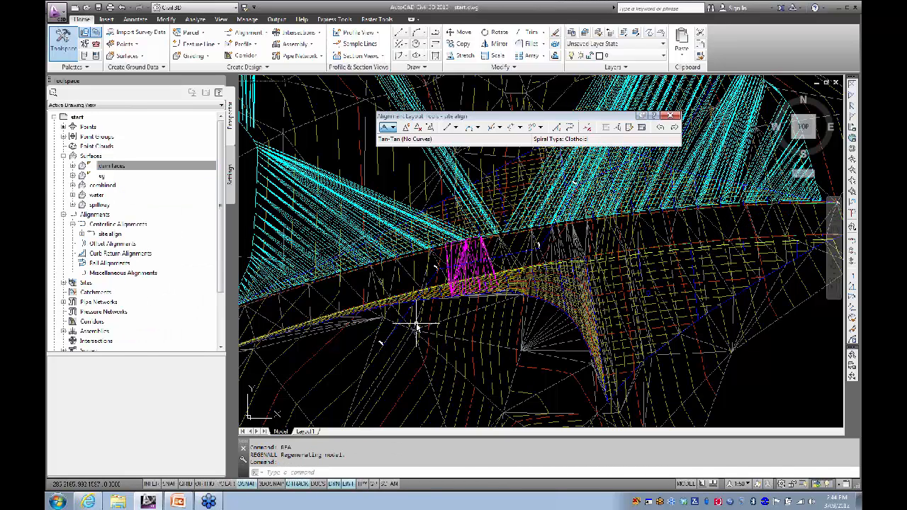
Step: Recentre and zoom into the dam, then select the surface there
middle_click_drag(413, 326, 416, 293)
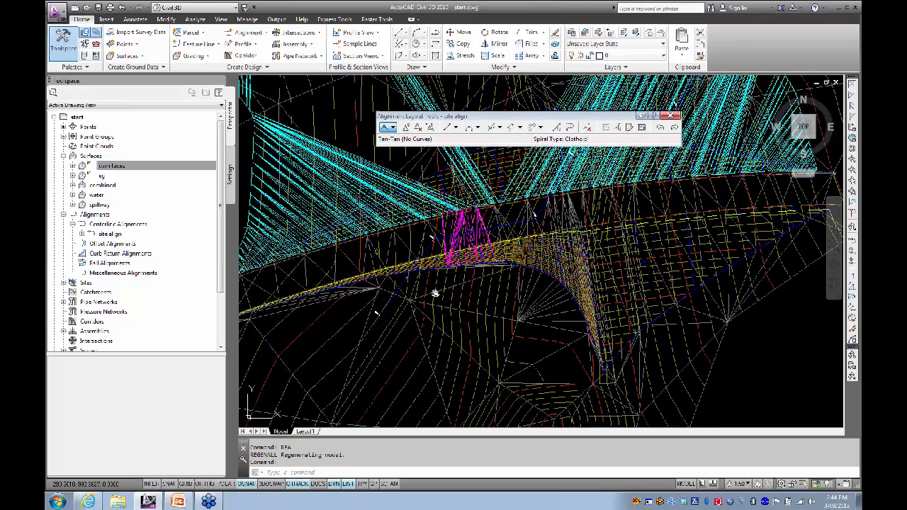
middle_click_drag(437, 294, 440, 307)
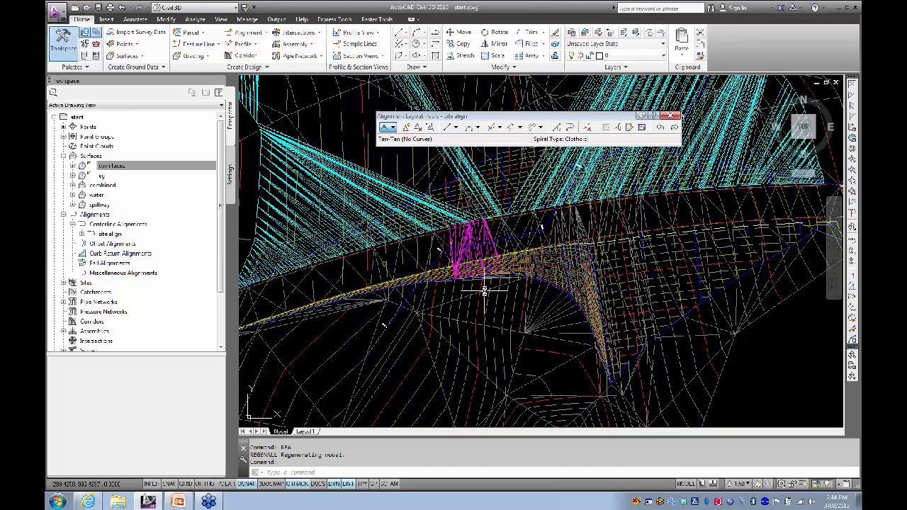
scroll(537, 258, "up", 3)
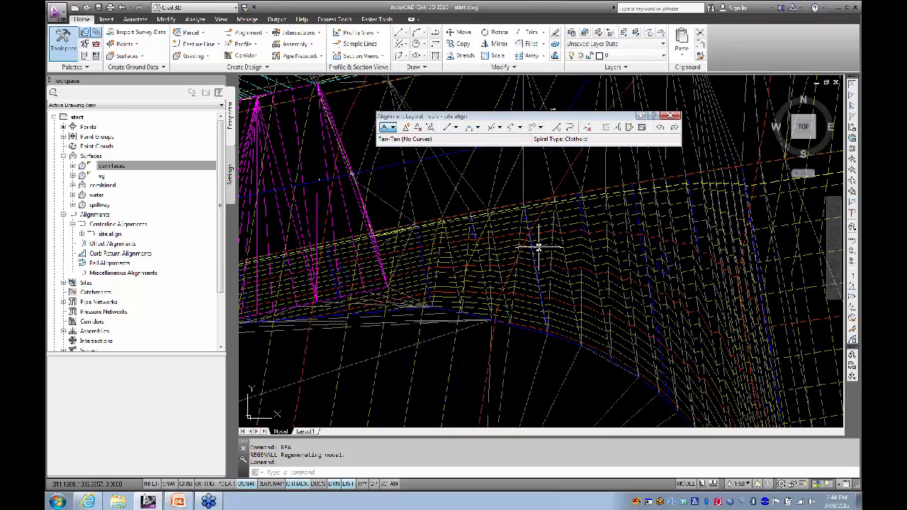
left_click(538, 249)
scroll(509, 289, "down", 3)
right_click(425, 305)
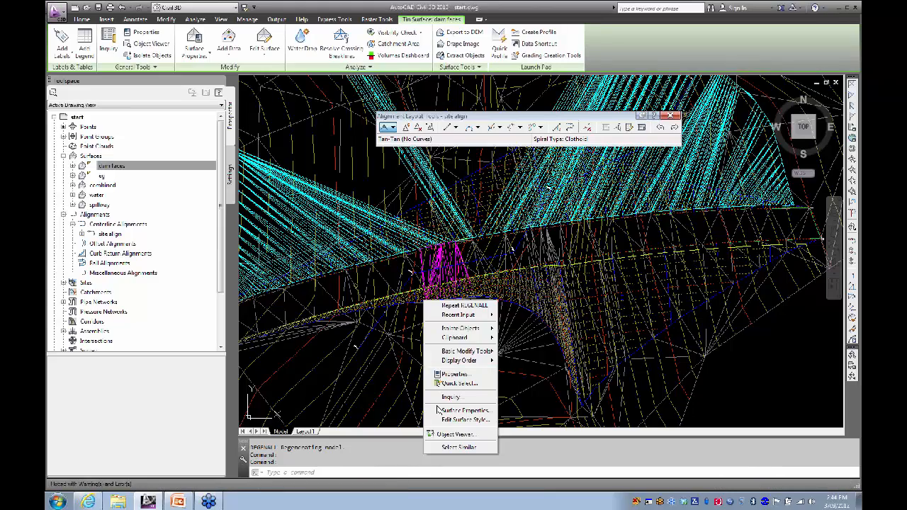
left_click(453, 434)
mouse_move(398, 368)
left_mouse_down()
mouse_move(466, 243)
mouse_move(430, 274)
mouse_move(555, 314)
mouse_move(523, 305)
mouse_move(539, 295)
mouse_move(437, 276)
left_mouse_up()
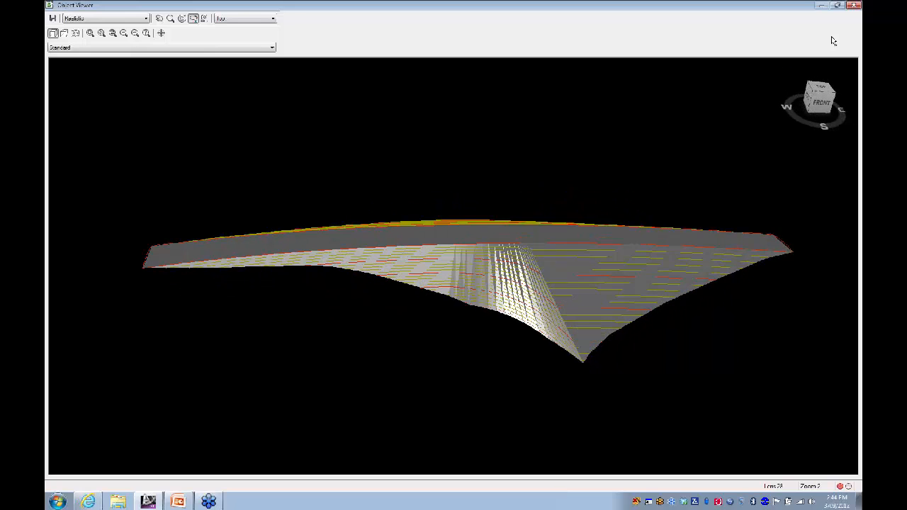
left_click(854, 6)
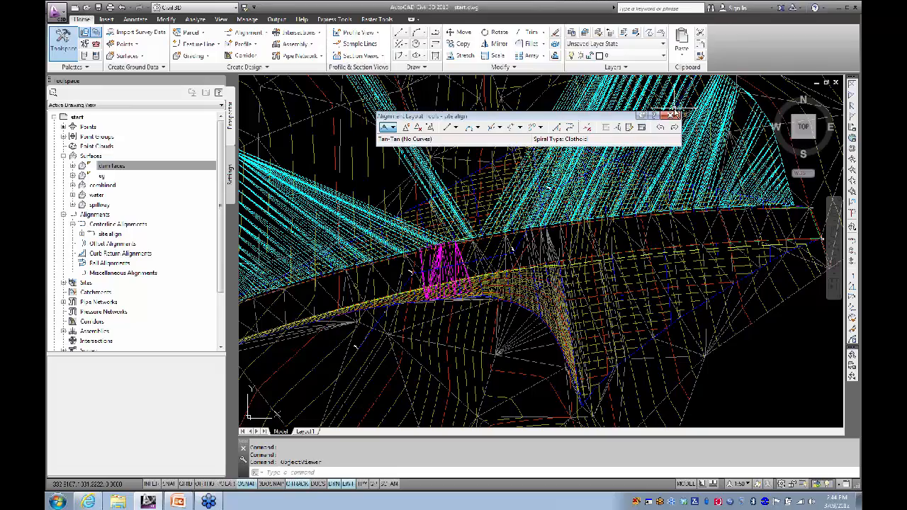
Step: Close Alignment Layout Tools, then select and deselect the dam's grading object to inspect it
key("Escape")
key("Escape")
scroll(531, 254, "up", 6)
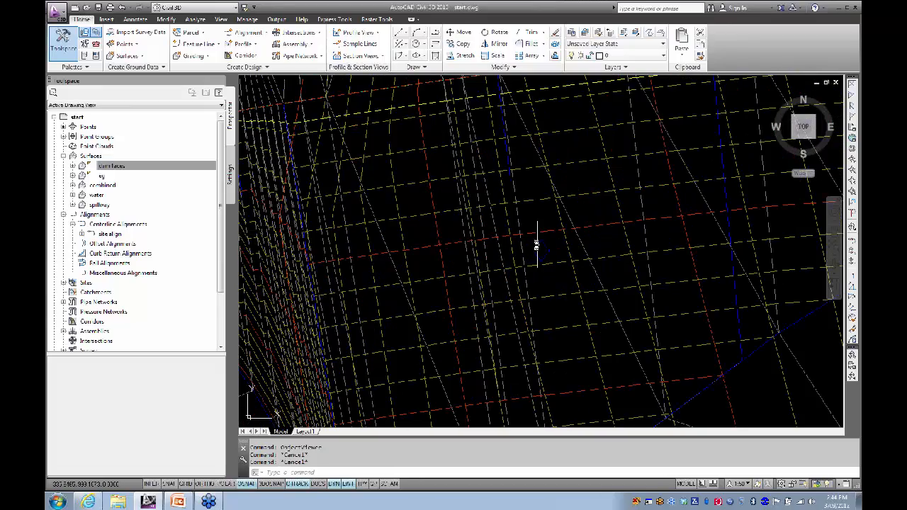
left_click(538, 245)
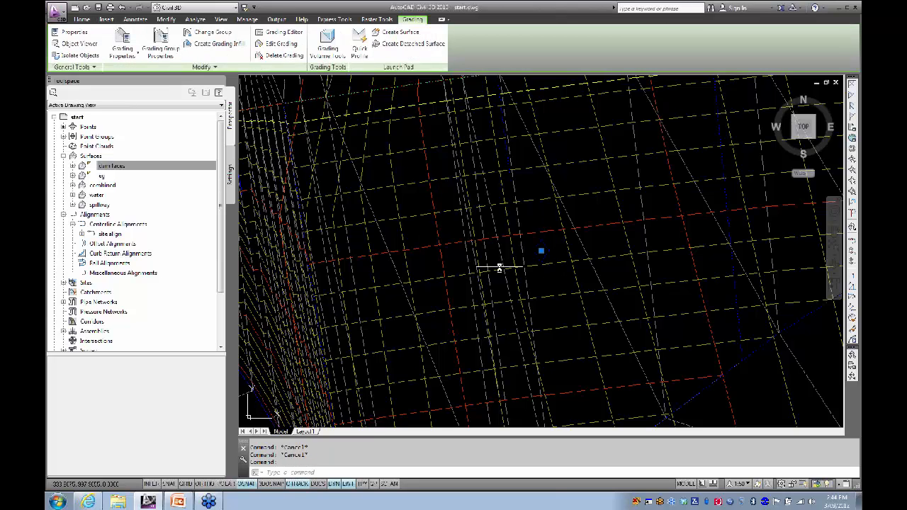
scroll(531, 248, "up", 3)
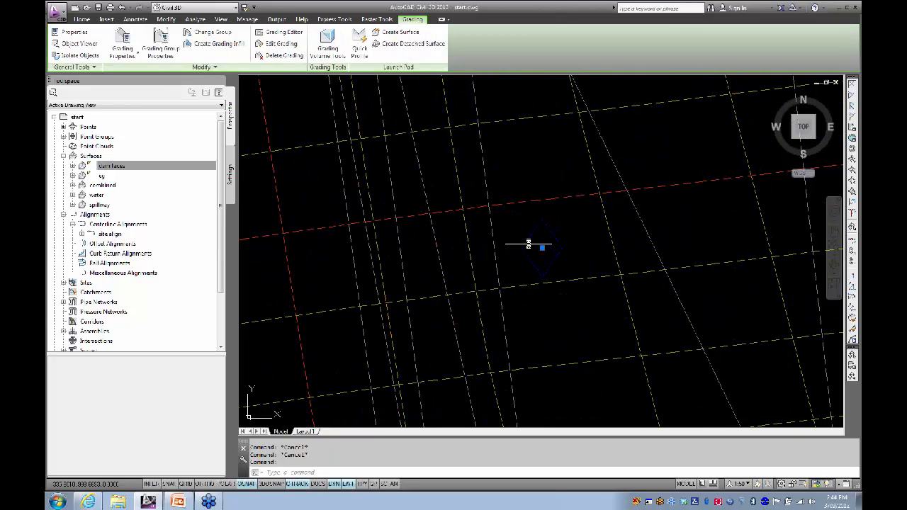
scroll(543, 253, "down", 4)
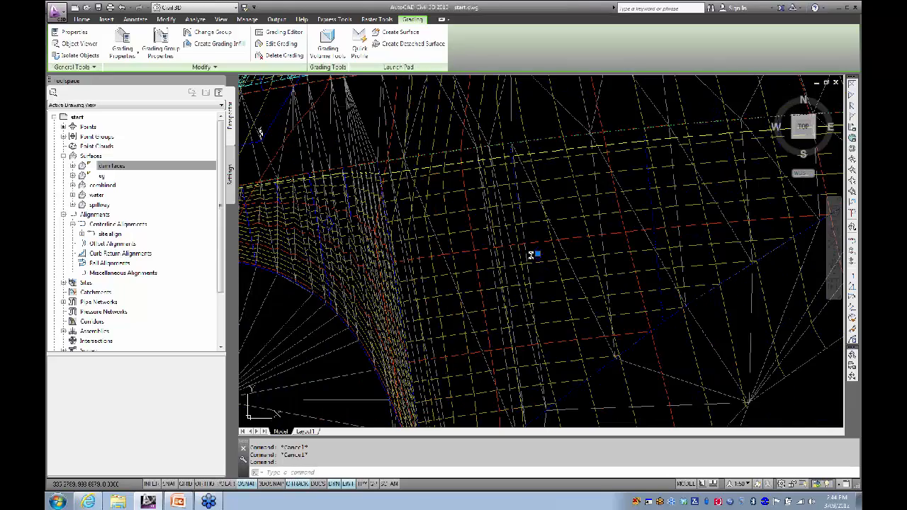
key("Escape")
Step: Bring the magenta and cyan surface lines into view and open the Grading dropdown
scroll(495, 262, "down", 2)
middle_click_drag(495, 262, 605, 287)
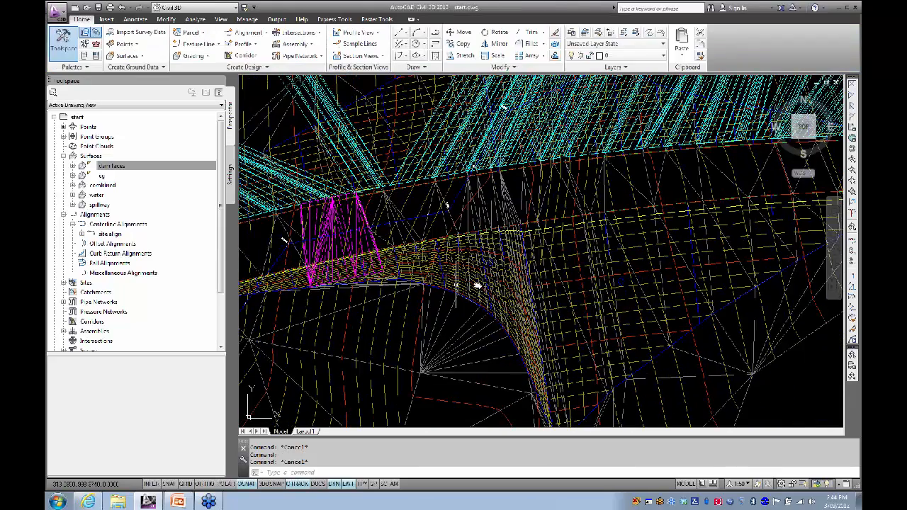
middle_click_drag(478, 286, 644, 272)
scroll(362, 249, "up", 3)
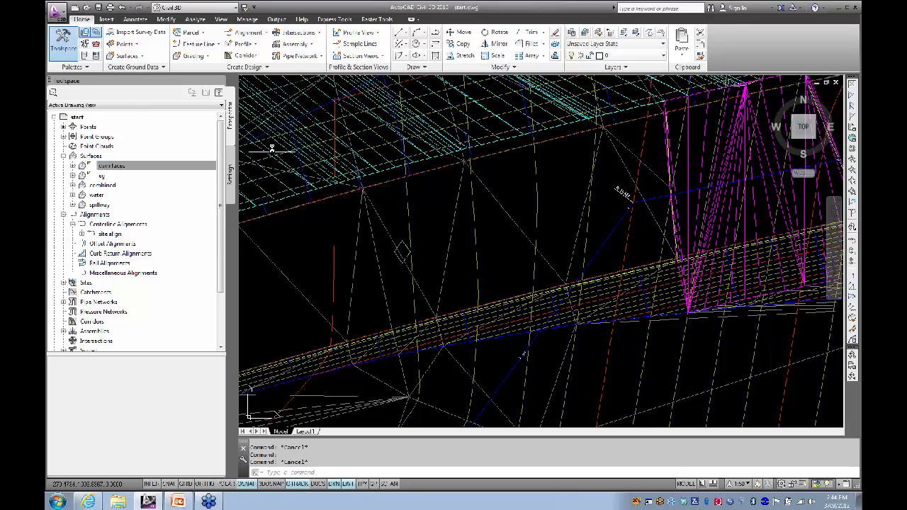
left_click(201, 55)
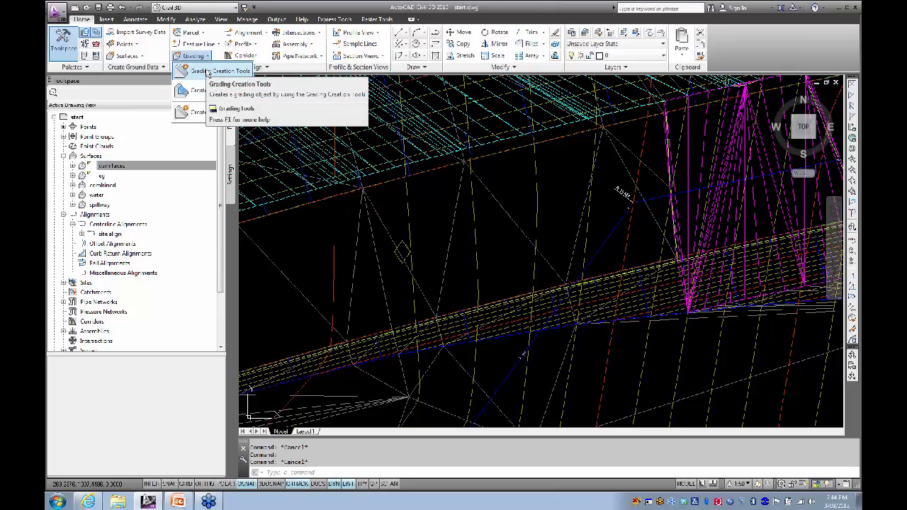
Step: Open Grading Creation Tools, orbit the dam, and briefly view the grading edit options
left_click(209, 71)
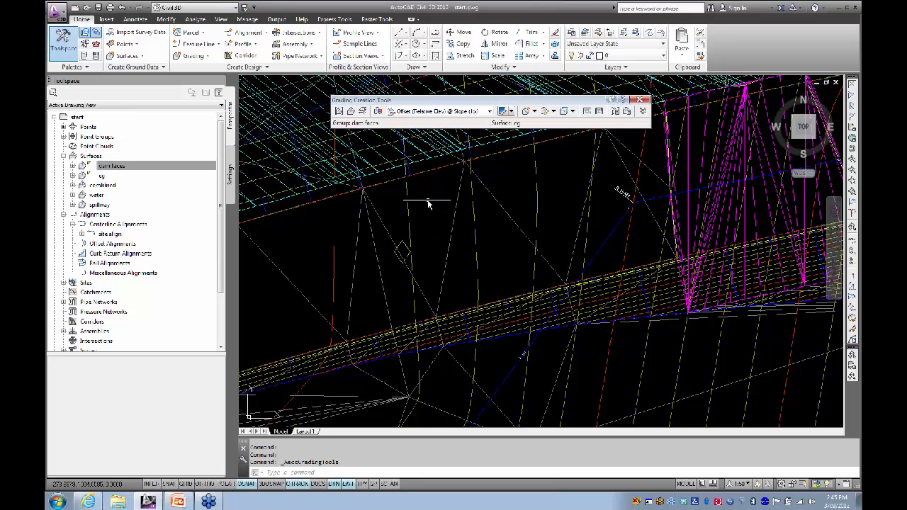
middle_click_drag(426, 204, 401, 207, "shift")
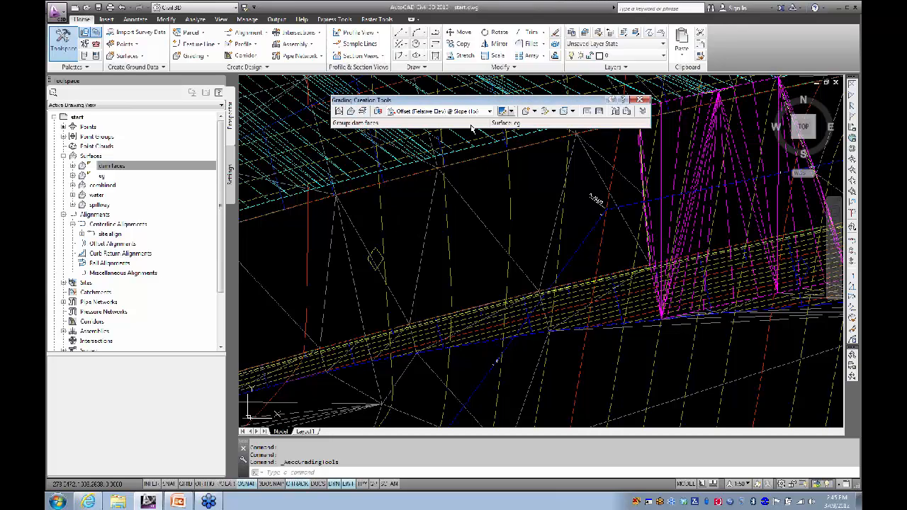
mouse_move(411, 259)
middle_mouse_down("shift")
mouse_move(391, 265)
mouse_move(373, 248)
middle_mouse_up("shift")
mouse_move(433, 236)
middle_mouse_down()
mouse_move(440, 217)
mouse_move(463, 210)
middle_mouse_up()
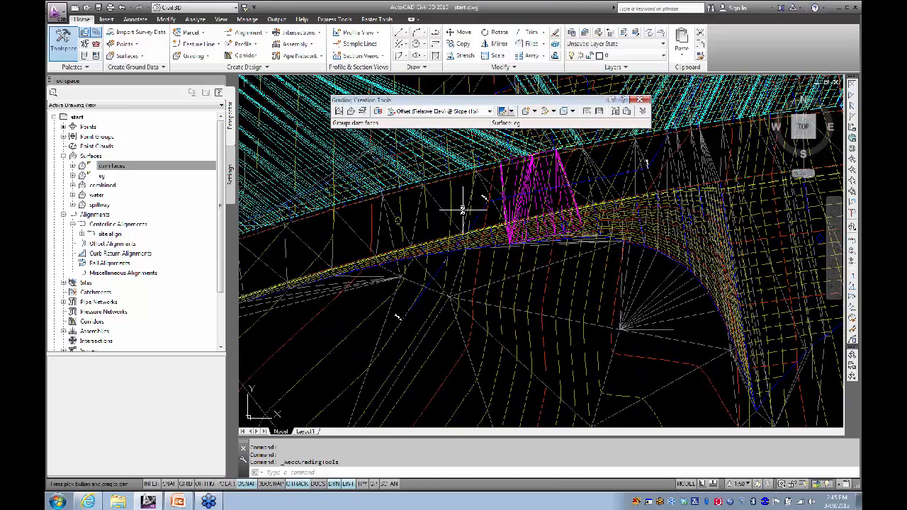
left_click(554, 112)
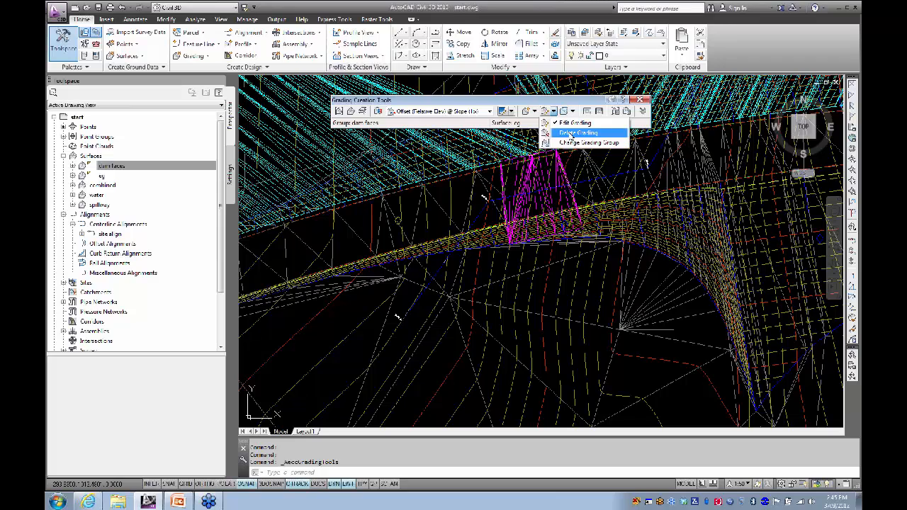
left_click(443, 194)
Step: Pan across the dam and close the Grading Creation Tools toolbar
scroll(441, 216, "down", 5)
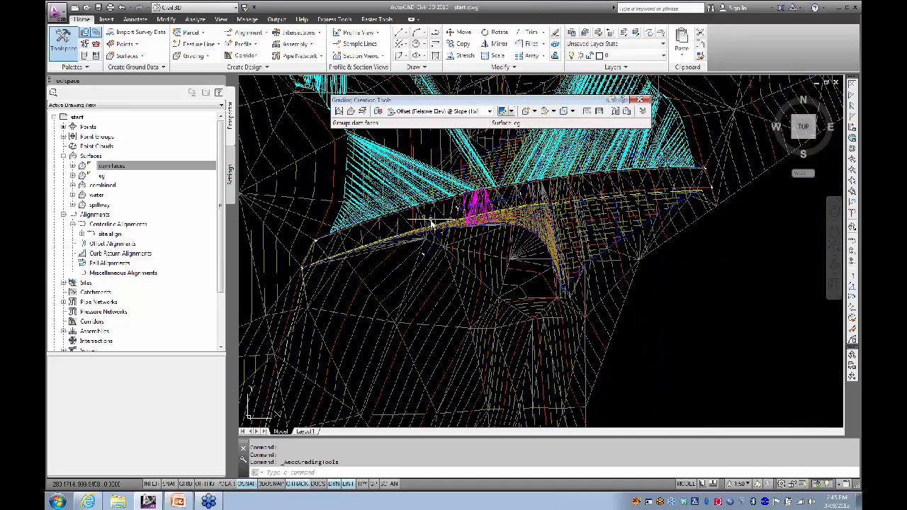
mouse_move(433, 222)
middle_mouse_down()
mouse_move(399, 228)
mouse_move(407, 263)
mouse_move(398, 269)
mouse_move(396, 252)
mouse_move(408, 260)
middle_mouse_up()
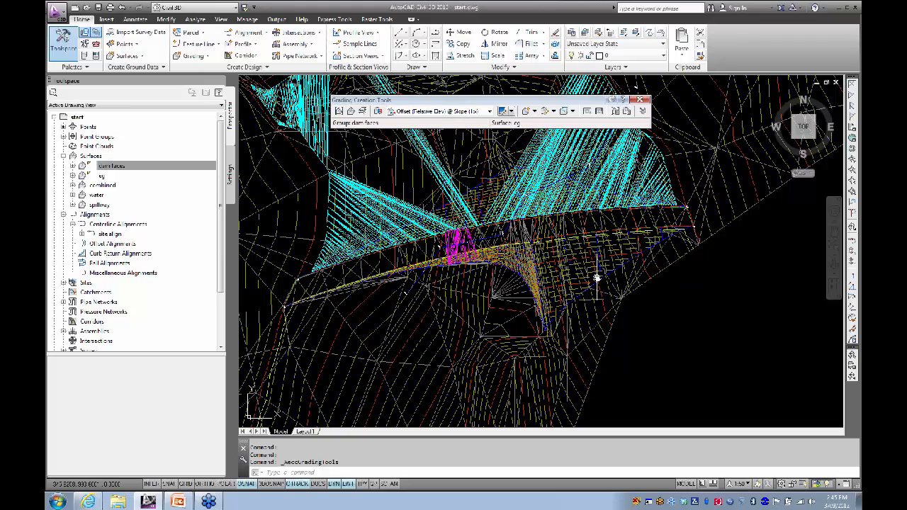
middle_click_drag(597, 278, 560, 271)
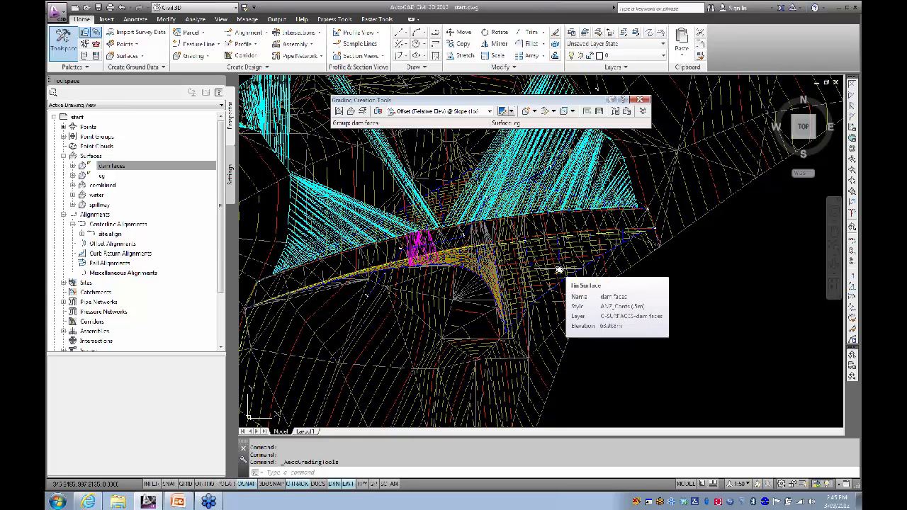
middle_click_drag(557, 266, 544, 267)
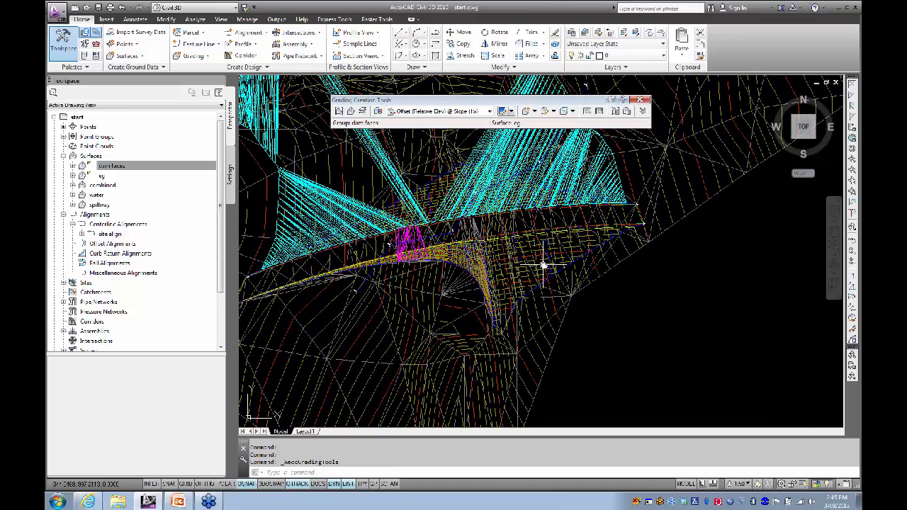
left_click(642, 104)
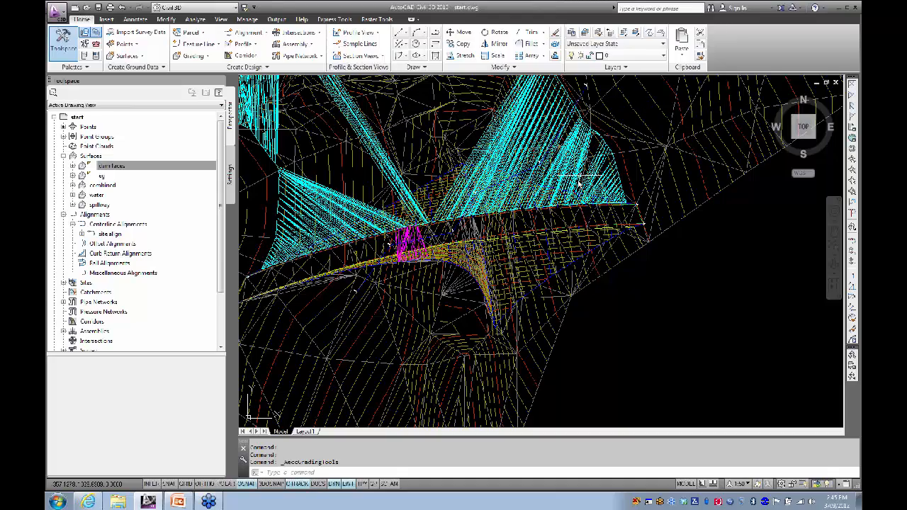
scroll(536, 230, "up", 1)
middle_click_drag(536, 230, 523, 208)
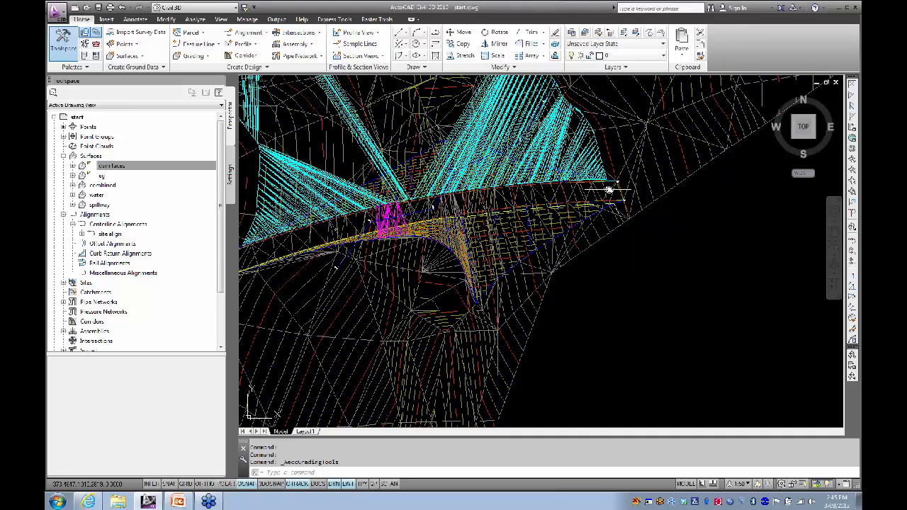
Step: Start Random Points from Point Creation Tools, taking elevations from the combined surface
left_click(125, 45)
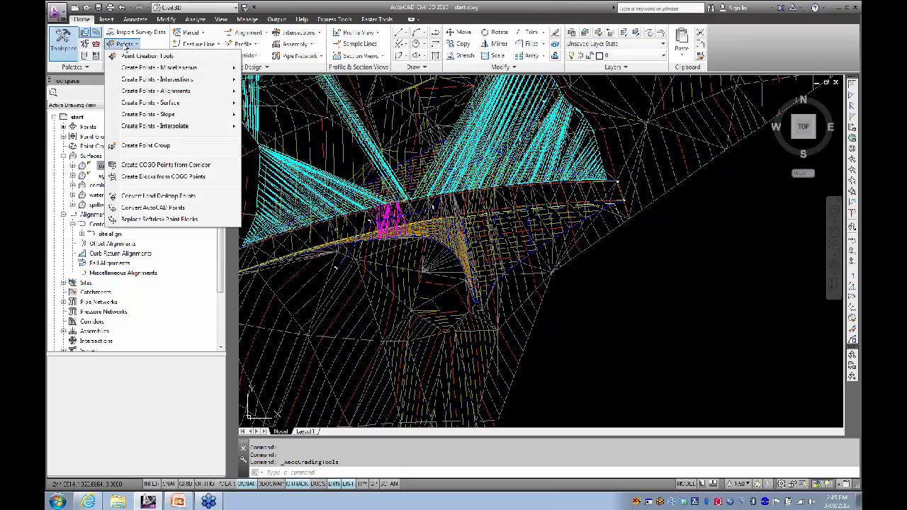
left_click(147, 56)
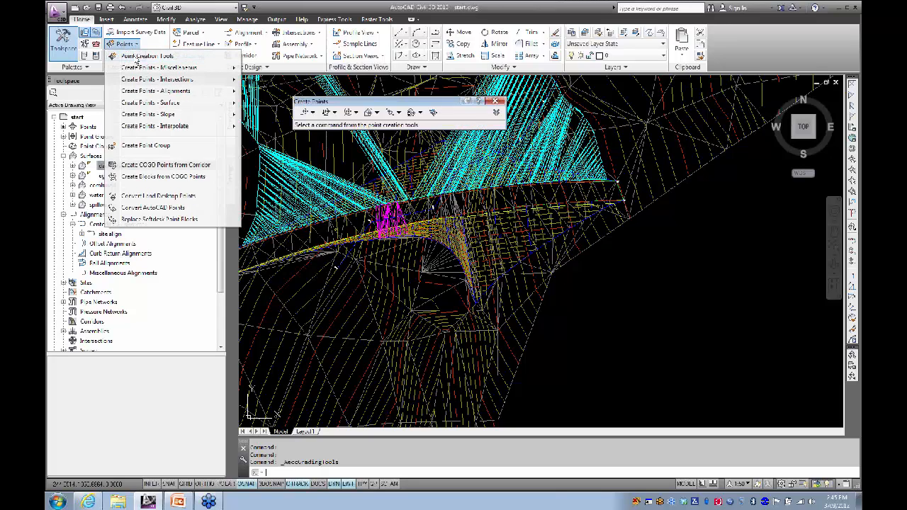
left_click_drag(376, 104, 379, 86)
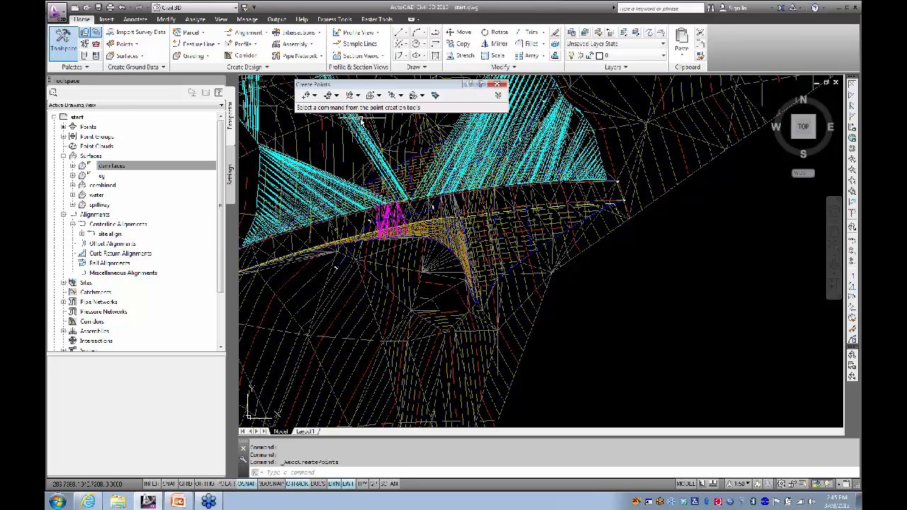
left_click(379, 96)
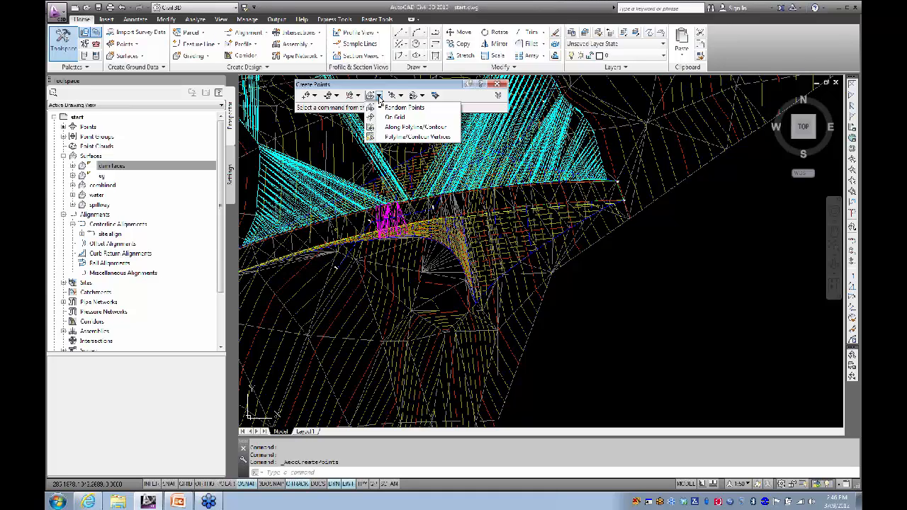
left_click(412, 111)
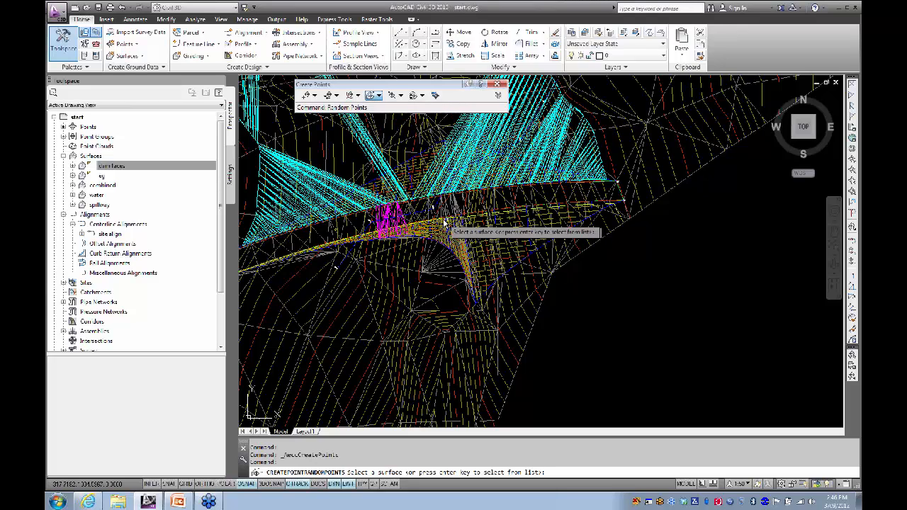
middle_click_drag(428, 228, 373, 226)
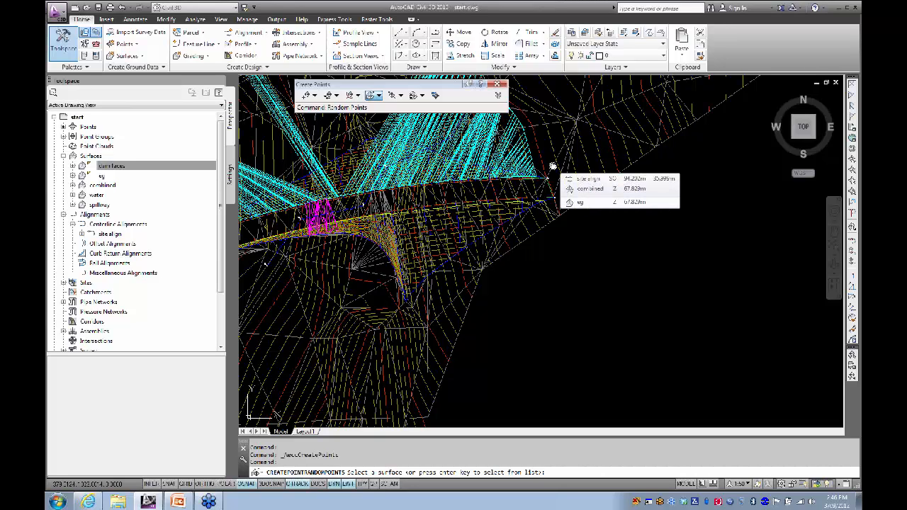
left_click(553, 167)
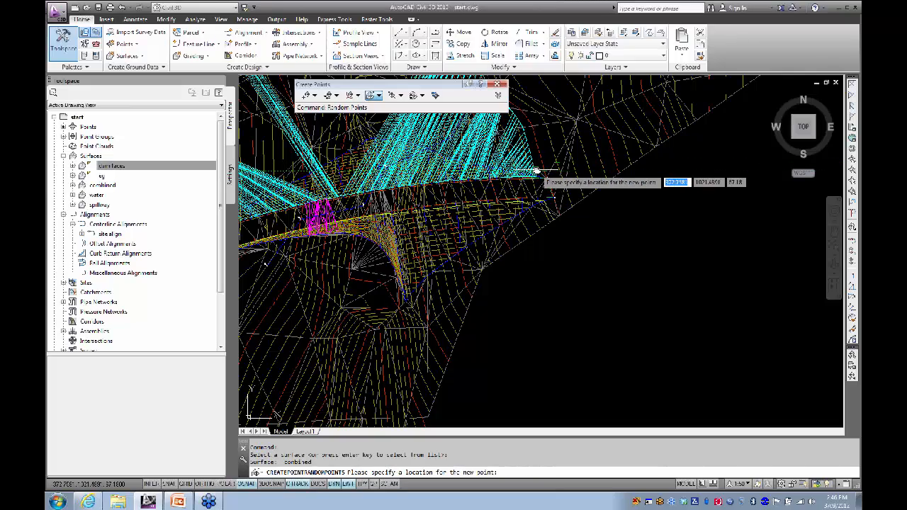
Step: Place setout points at the first corner and the next dam crest corner
scroll(541, 181, "up", 8)
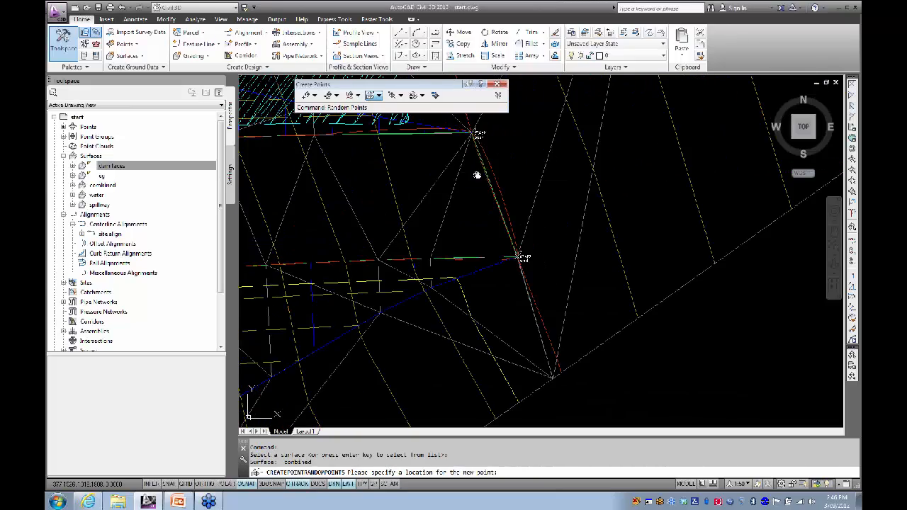
scroll(490, 184, "up", 7)
middle_click_drag(500, 183, 514, 305)
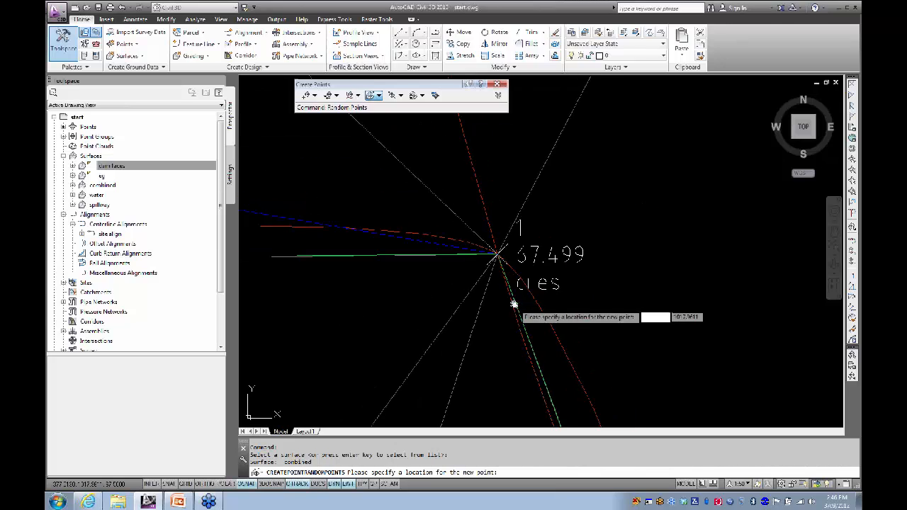
left_click(498, 255)
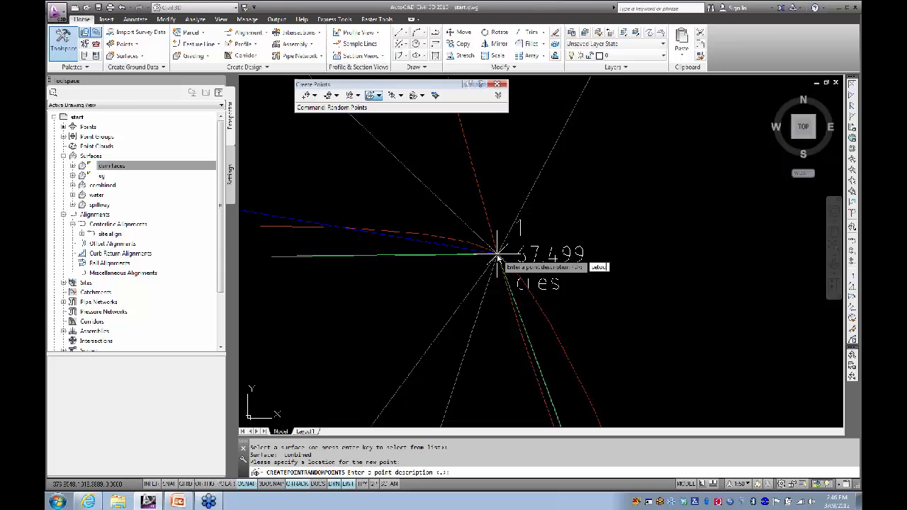
key("Return")
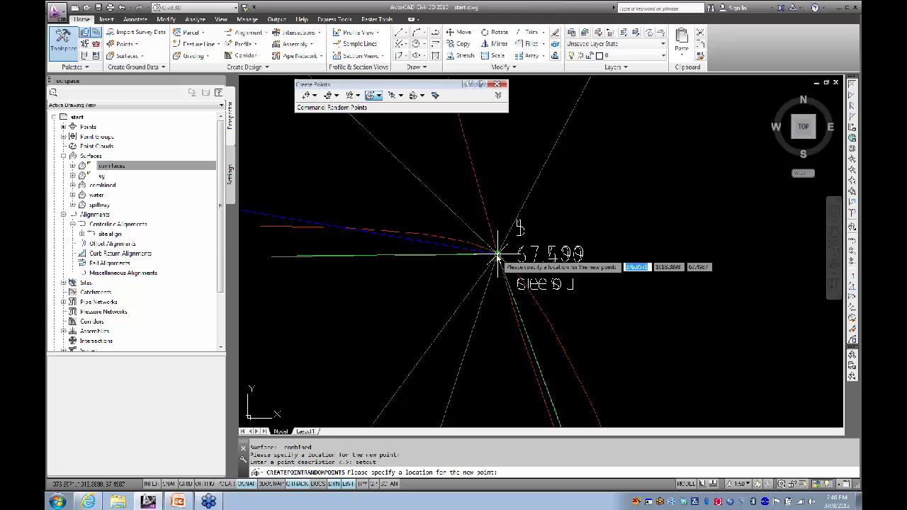
scroll(426, 263, "down", 3)
middle_click_drag(398, 273, 346, 179)
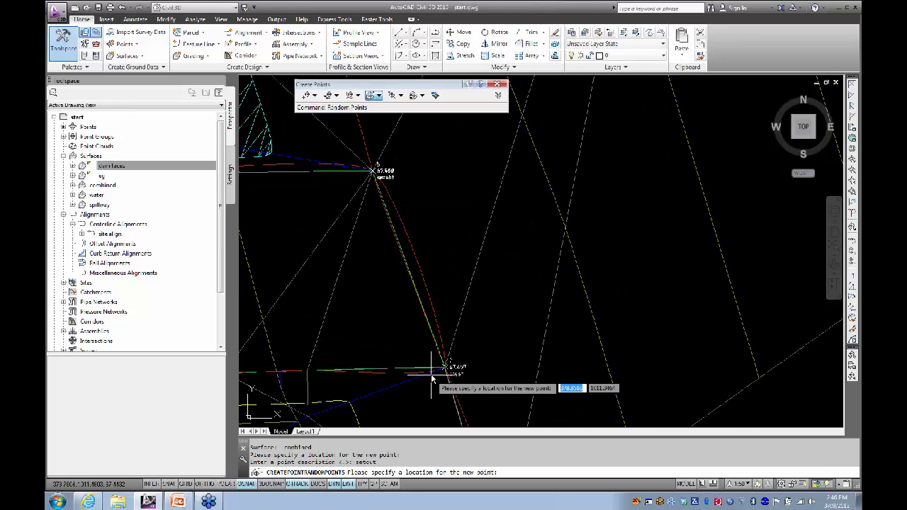
scroll(434, 369, "up", 6)
left_click(501, 357)
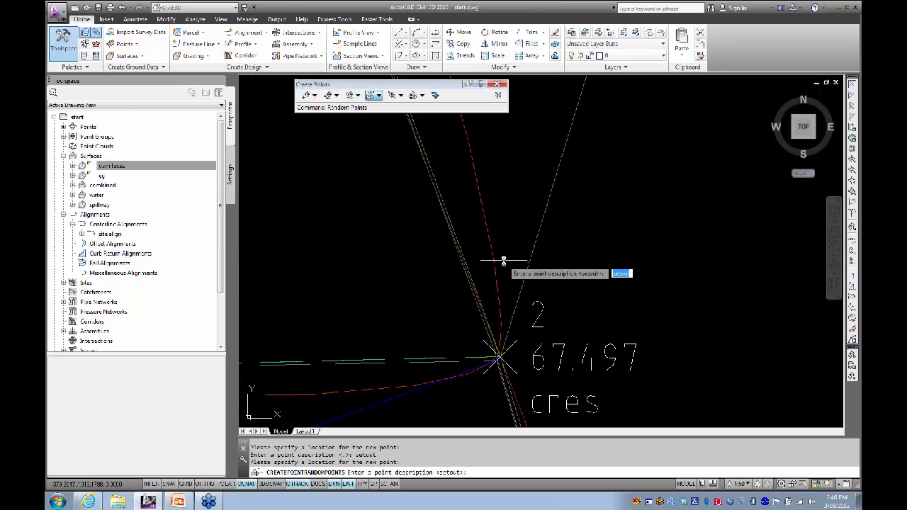
key("Return")
Step: Place setout points at the blue line's lower crossing, point 8, and the blue-line junction
scroll(460, 314, "down", 4)
scroll(379, 330, "down", 5)
middle_click_drag(342, 330, 450, 261)
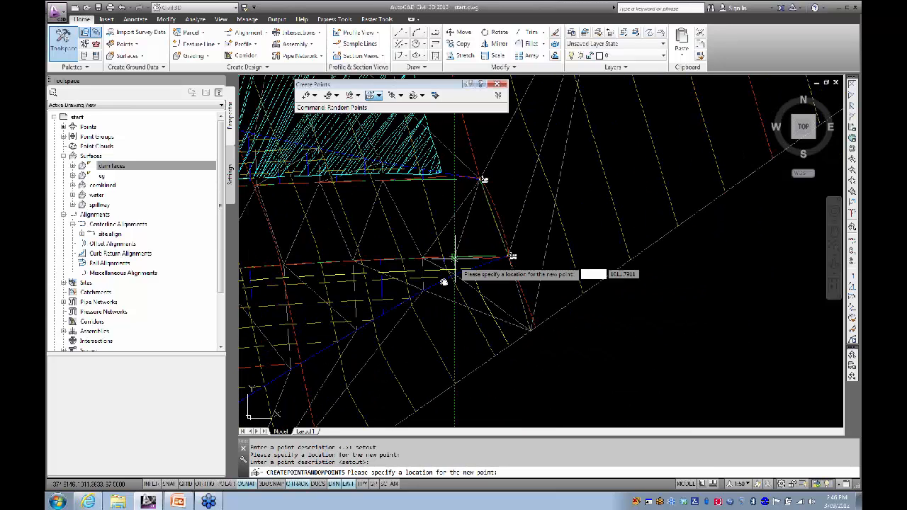
scroll(421, 302, "up", 7)
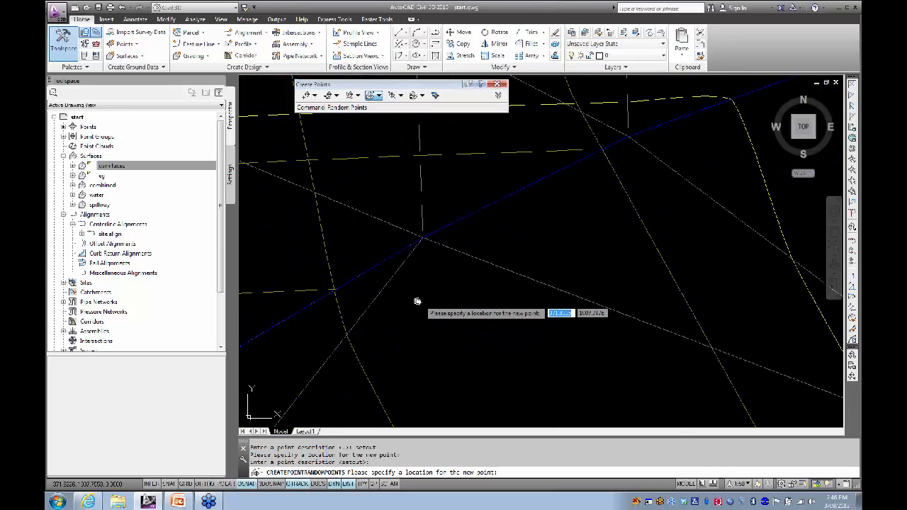
left_click(367, 270)
key("Return")
middle_click_drag(354, 328, 470, 279)
left_click(436, 267)
key("Return")
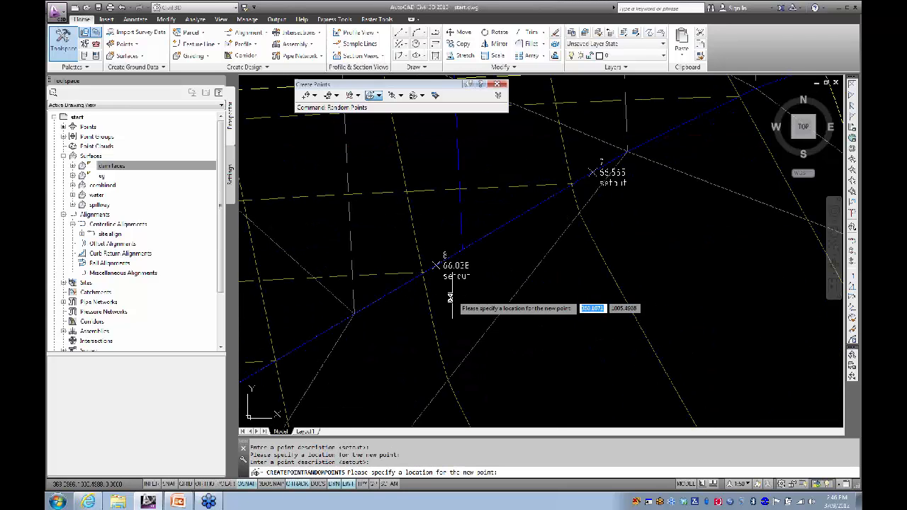
scroll(448, 299, "down", 5)
middle_click_drag(434, 304, 542, 241)
left_click(436, 288)
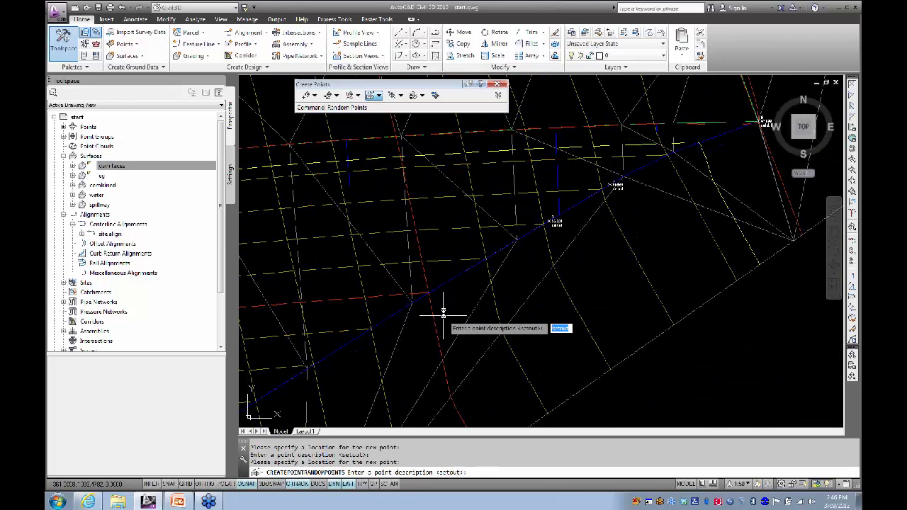
key("Return")
Step: Place setout points near the blue line and at its lower end, reaching point 11
scroll(420, 329, "down", 5)
middle_click_drag(371, 341, 496, 216)
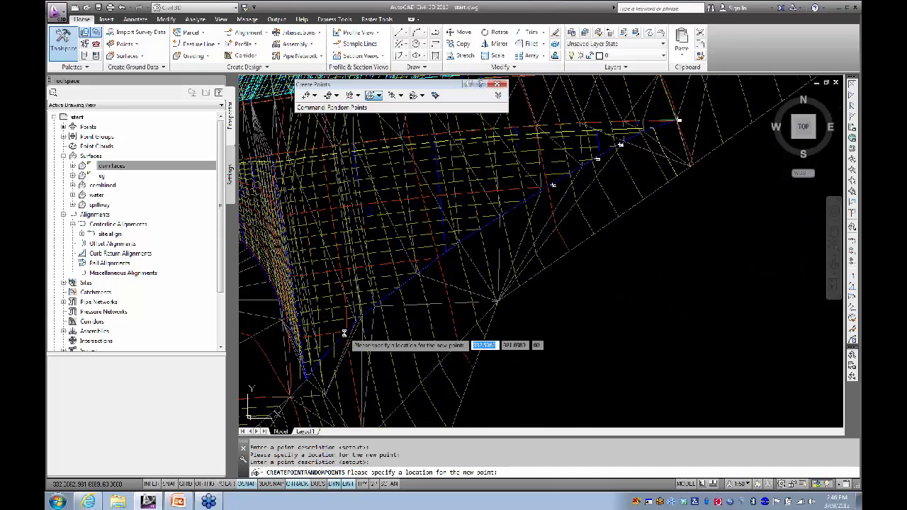
scroll(312, 358, "up", 5)
scroll(423, 272, "up", 2)
scroll(422, 272, "up", 3)
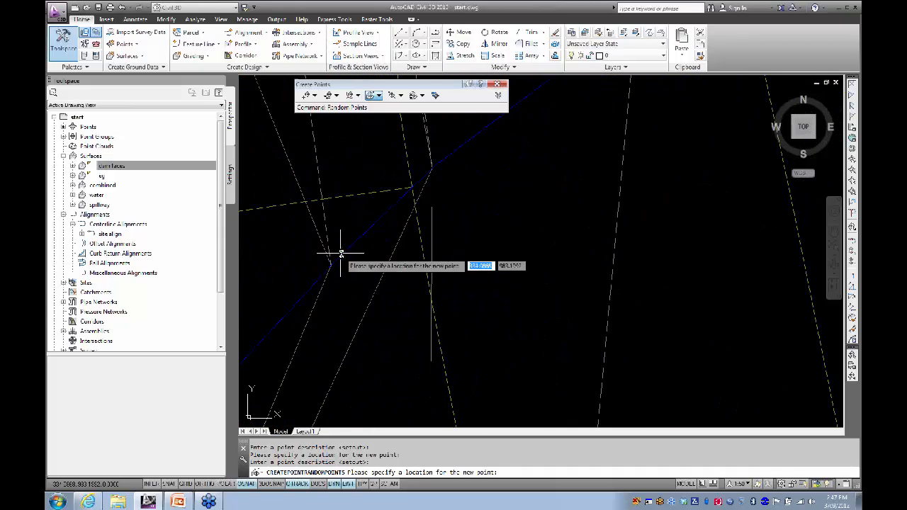
left_click(431, 171)
key("Return")
scroll(482, 241, "down", 4)
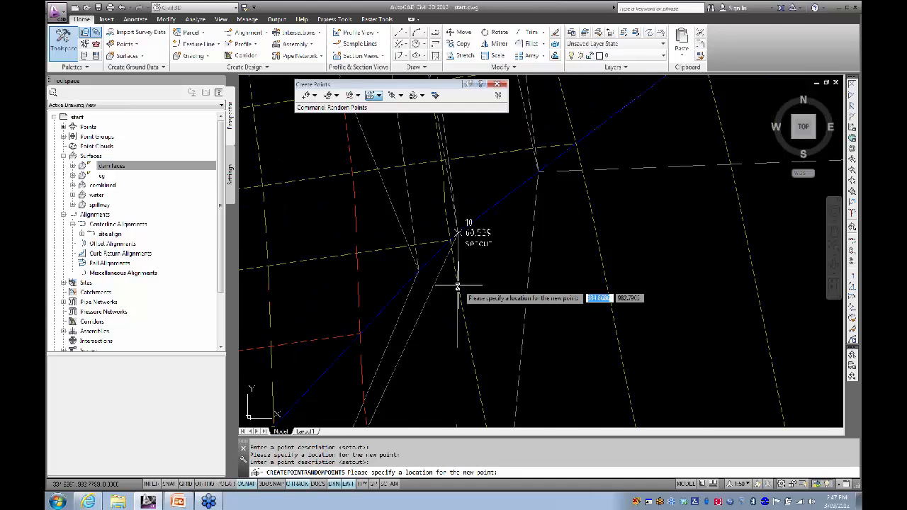
scroll(397, 351, "up", 3)
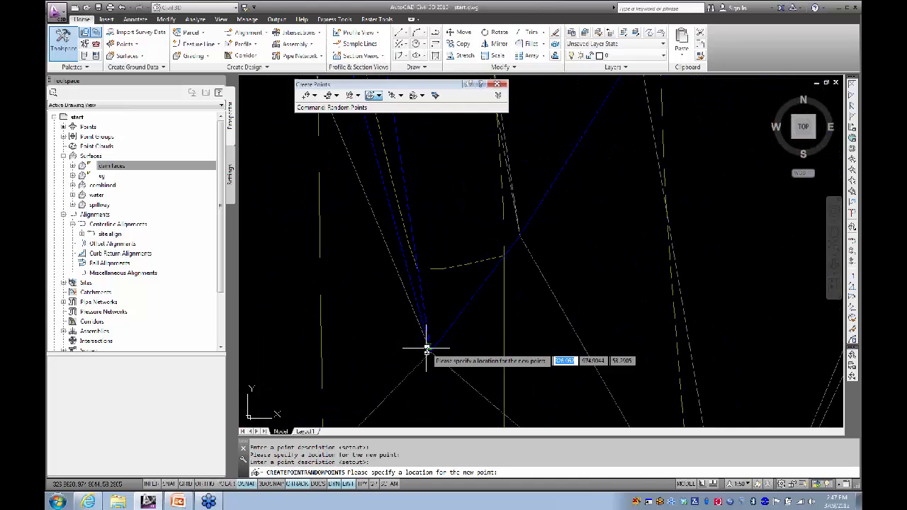
left_click(431, 351)
key("Return")
scroll(471, 346, "down", 3)
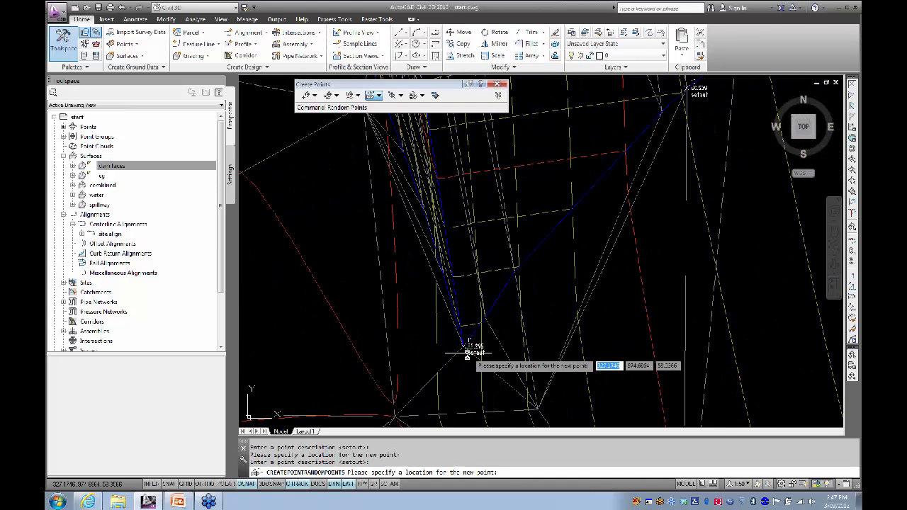
scroll(470, 346, "up", 4)
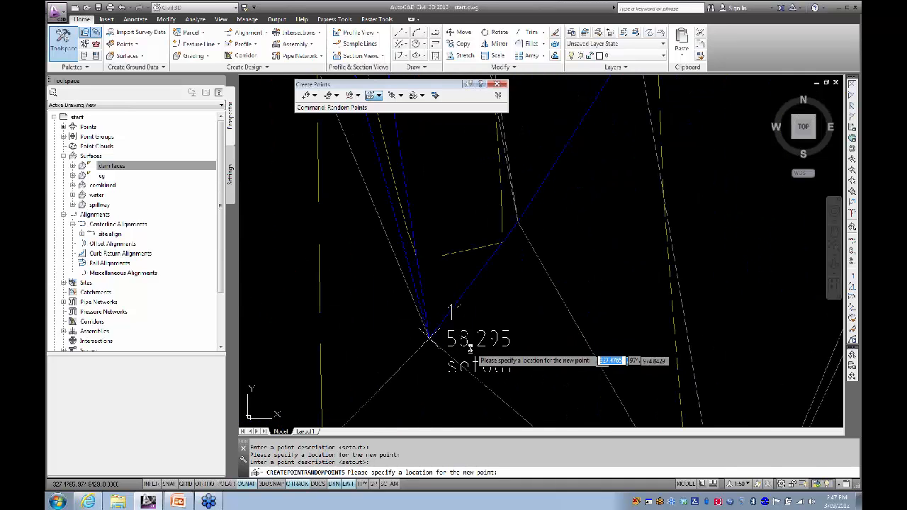
scroll(474, 348, "down", 5)
scroll(479, 346, "up", 5)
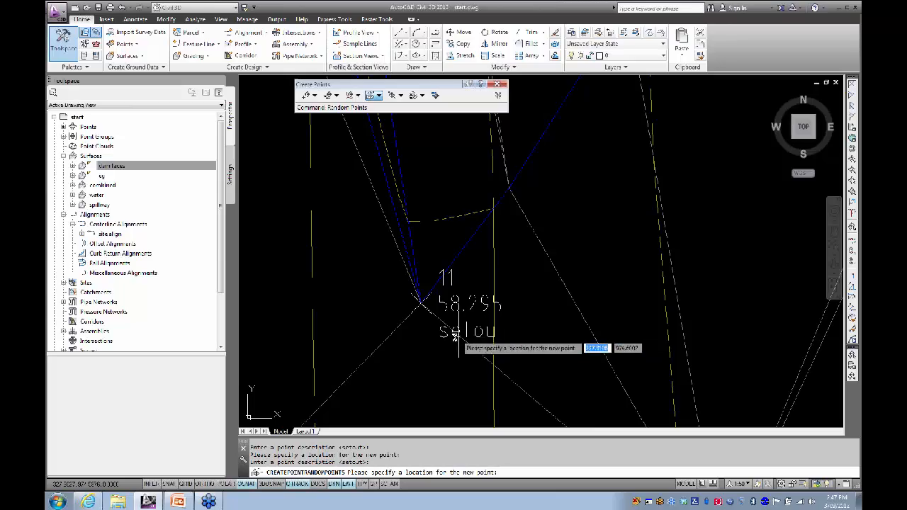
Step: Place a setout point at the nearby line intersection
scroll(440, 346, "down", 6)
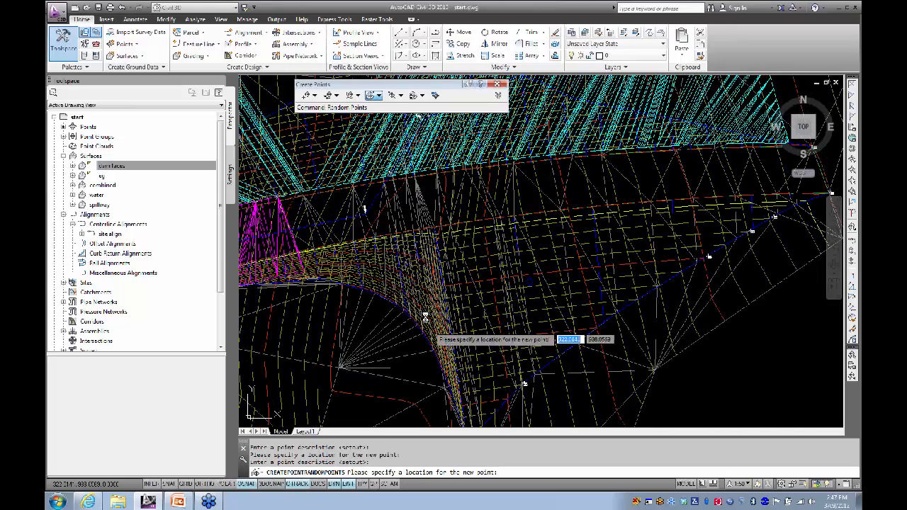
scroll(403, 279, "up", 5)
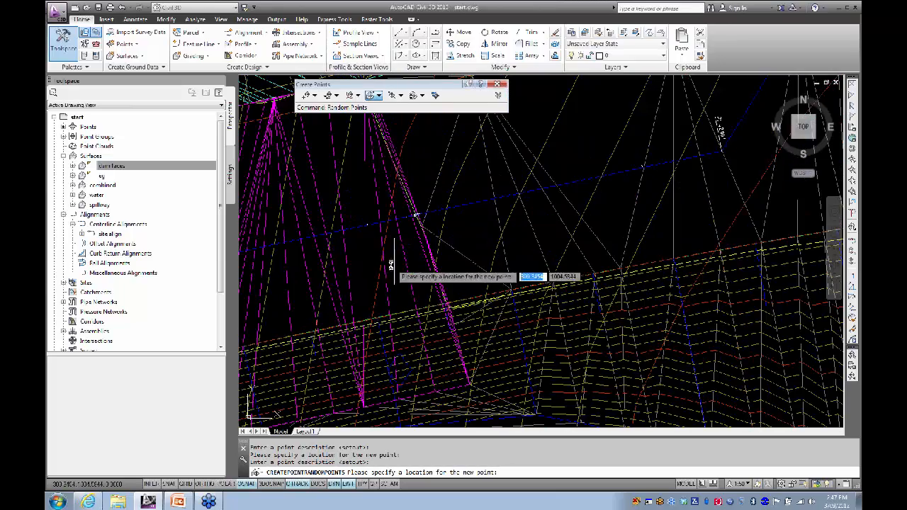
scroll(443, 312, "up", 3)
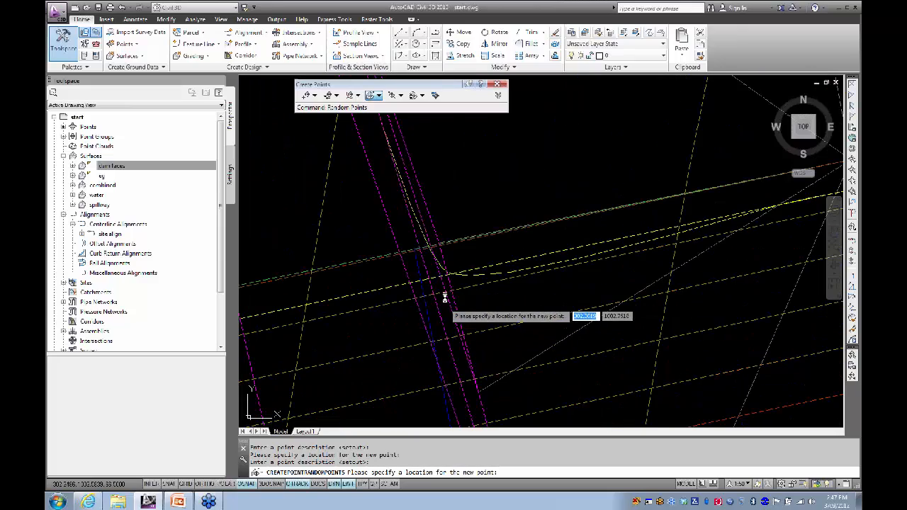
left_click(440, 242)
key("Return")
Step: Place another setout point at the left magenta fan-line intersection
scroll(458, 215, "down", 6)
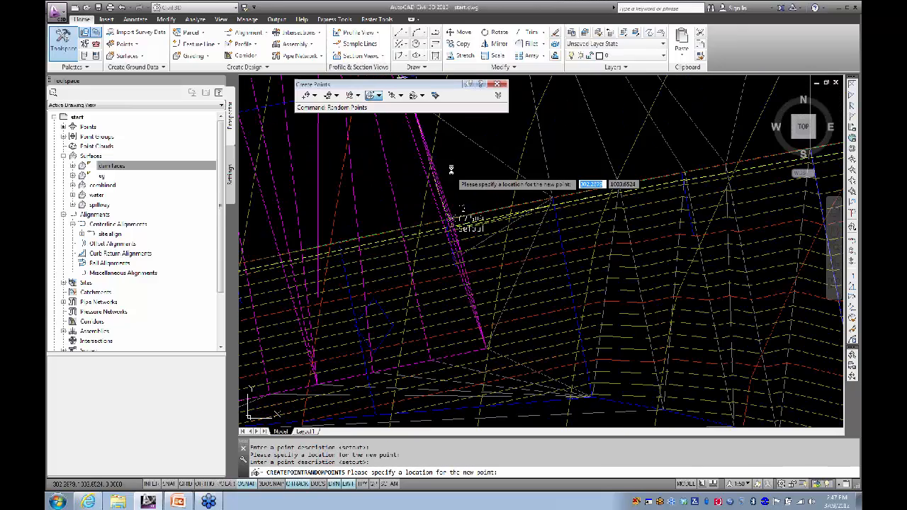
middle_click_drag(451, 164, 447, 333)
scroll(394, 259, "down", 4)
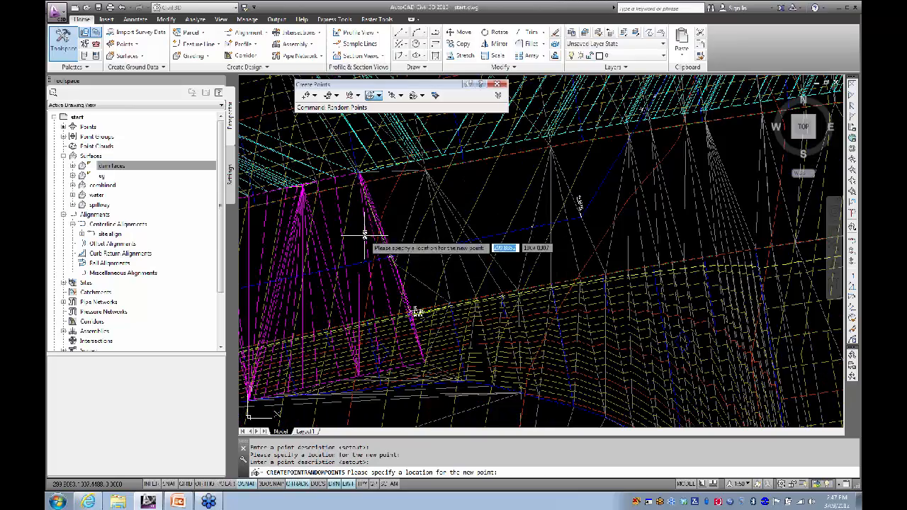
scroll(393, 214, "up", 5)
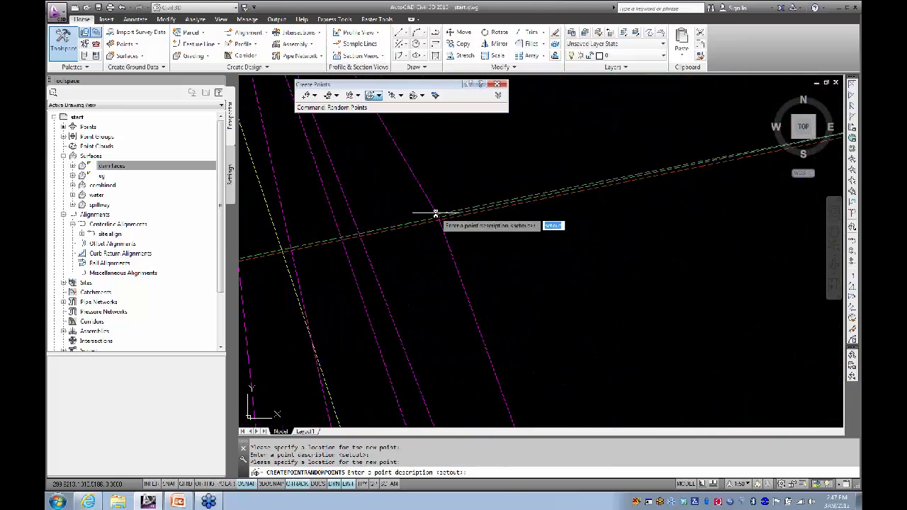
scroll(461, 213, "up", 5)
scroll(434, 268, "down", 5)
middle_click_drag(335, 288, 489, 245)
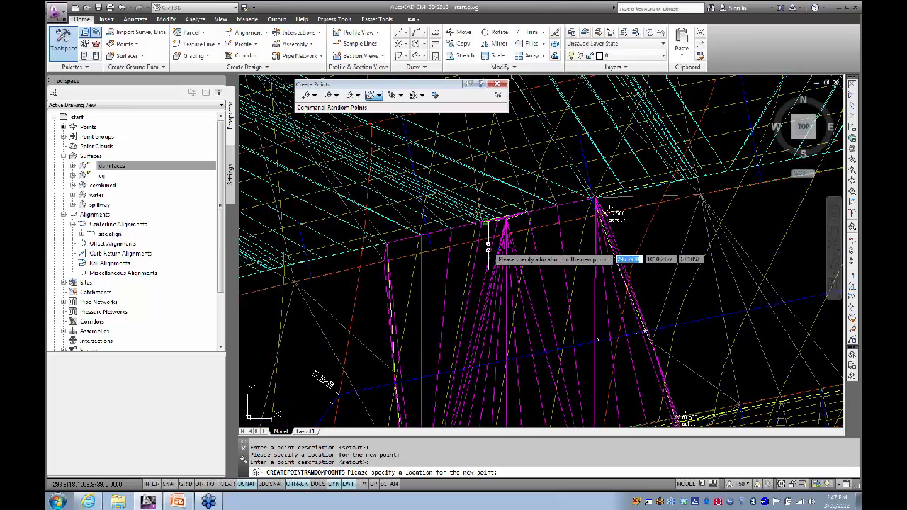
scroll(486, 244, "up", 5)
scroll(386, 250, "down", 2)
scroll(361, 260, "down", 7)
middle_click_drag(320, 274, 433, 231)
scroll(390, 236, "up", 5)
scroll(391, 236, "up", 6)
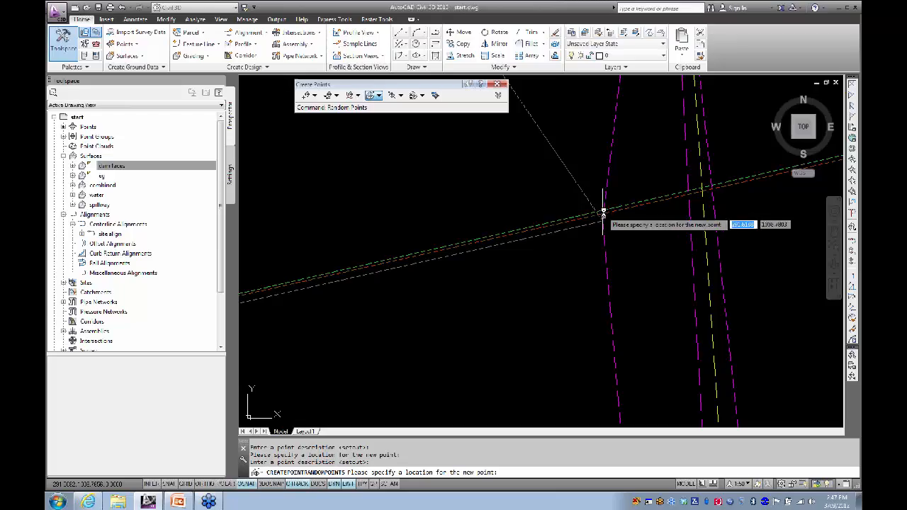
left_click(602, 211)
key("Return")
Step: Check the placed points and cancel the random-point command
scroll(551, 259, "down", 5)
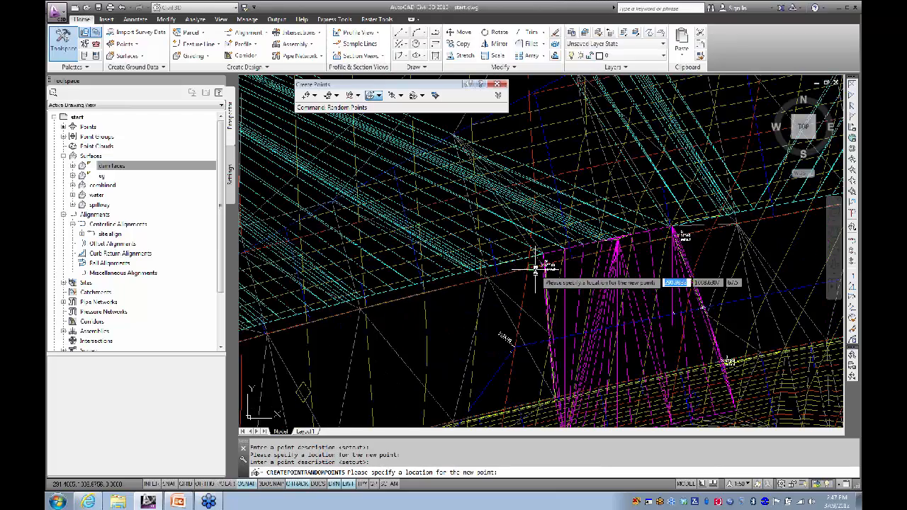
scroll(465, 234, "up", 10)
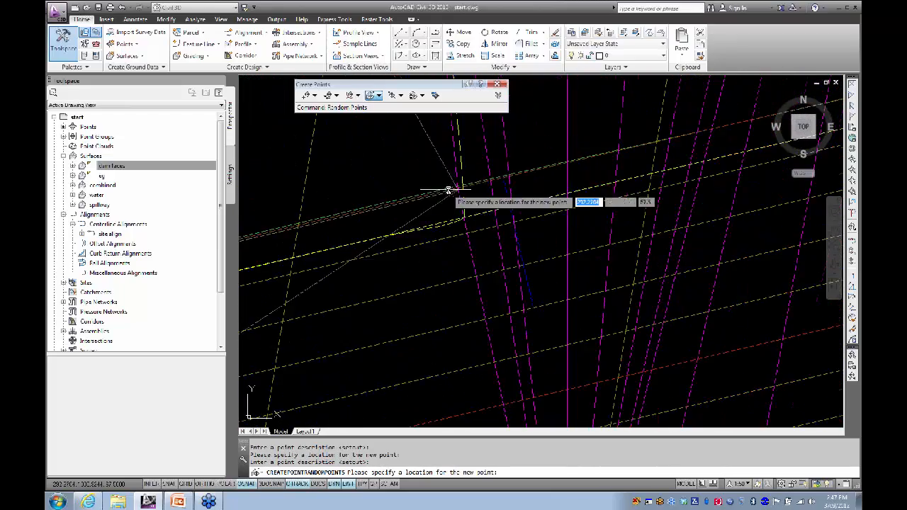
scroll(482, 259, "down", 8)
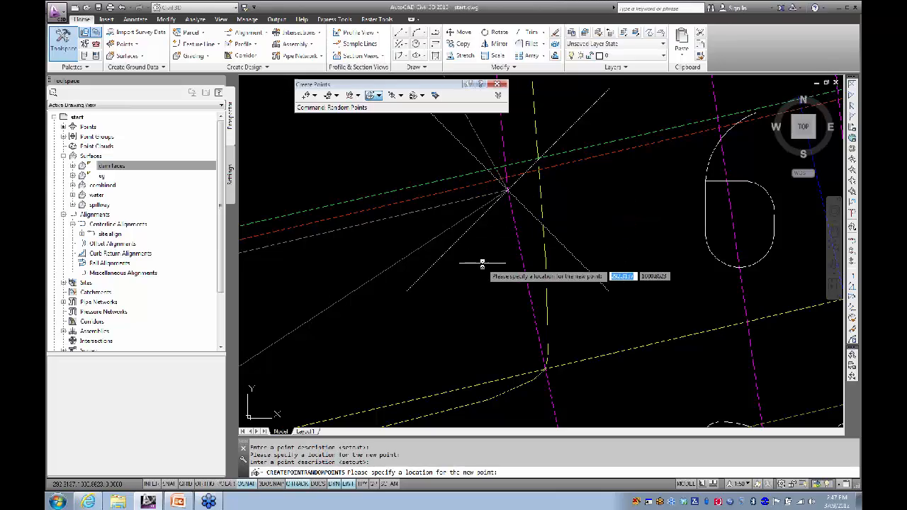
scroll(404, 250, "down", 8)
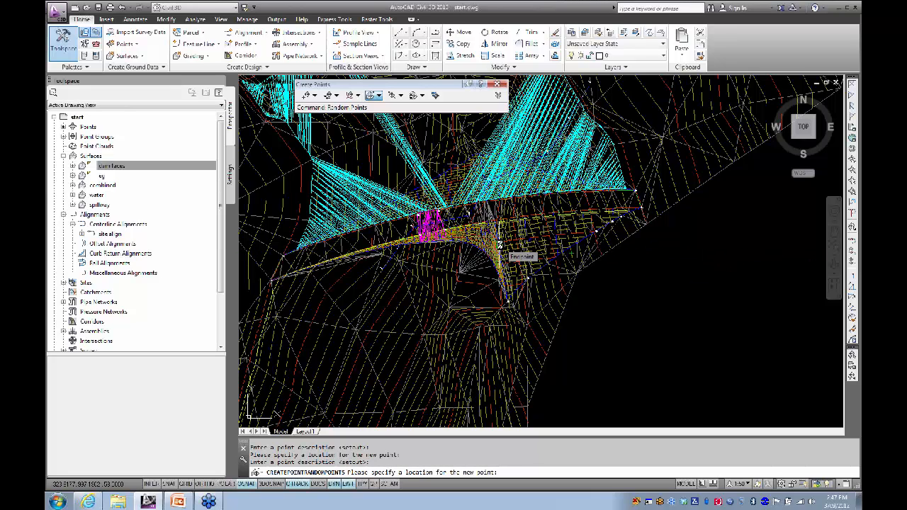
key("Escape")
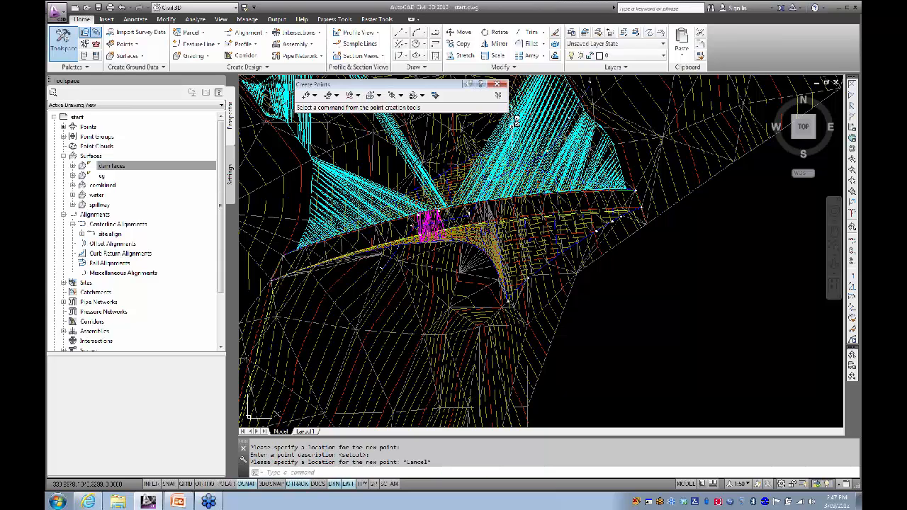
Step: Dismiss the point creation tools and expand Point Groups in Prospector
left_click(497, 85)
left_click(157, 162)
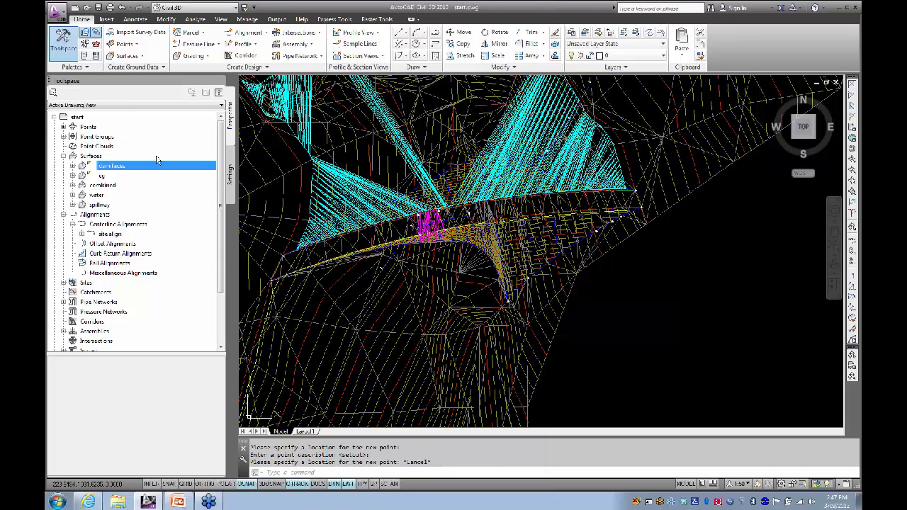
left_click(63, 156)
left_click(64, 136)
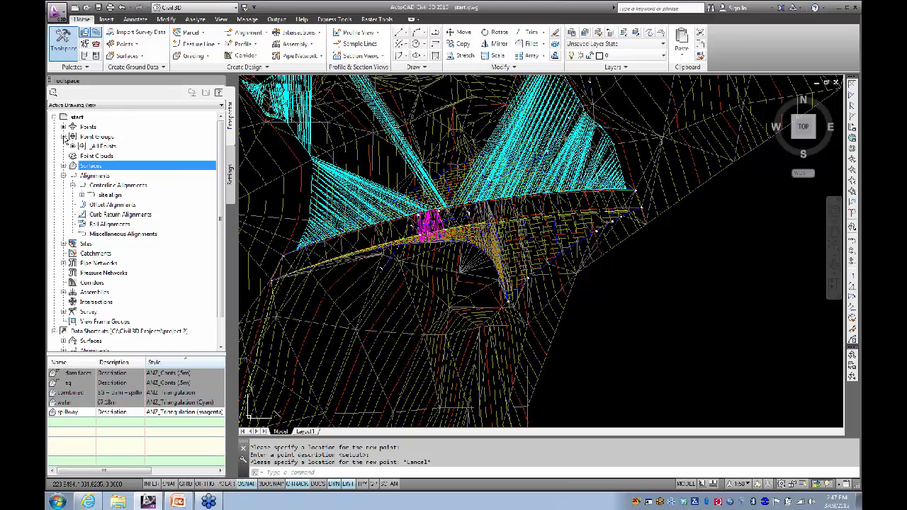
Step: Create the setout point group including raw description setout*, verifying its point list
right_click(100, 140)
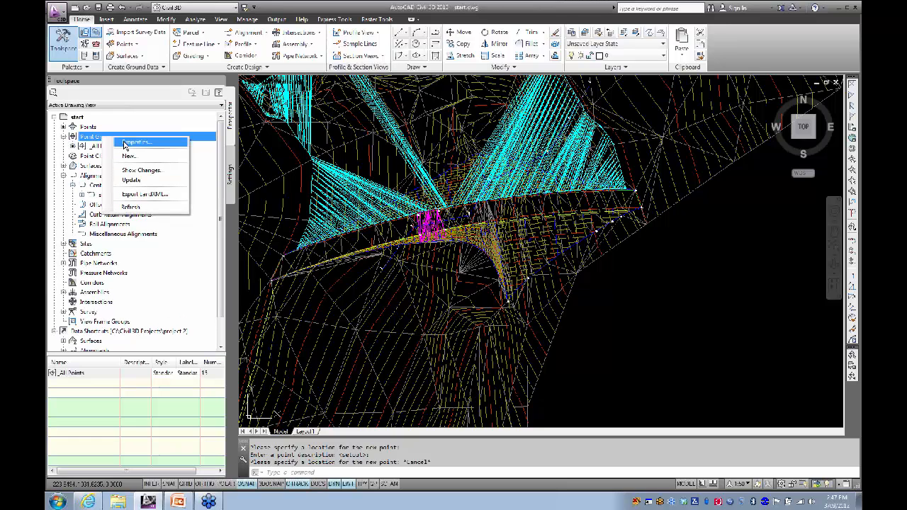
left_click(129, 155)
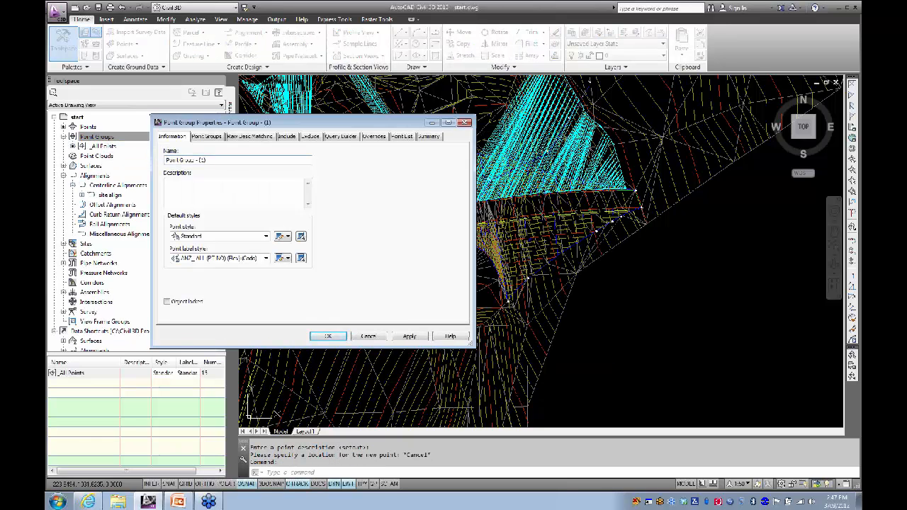
type("Sel")
left_click(287, 137)
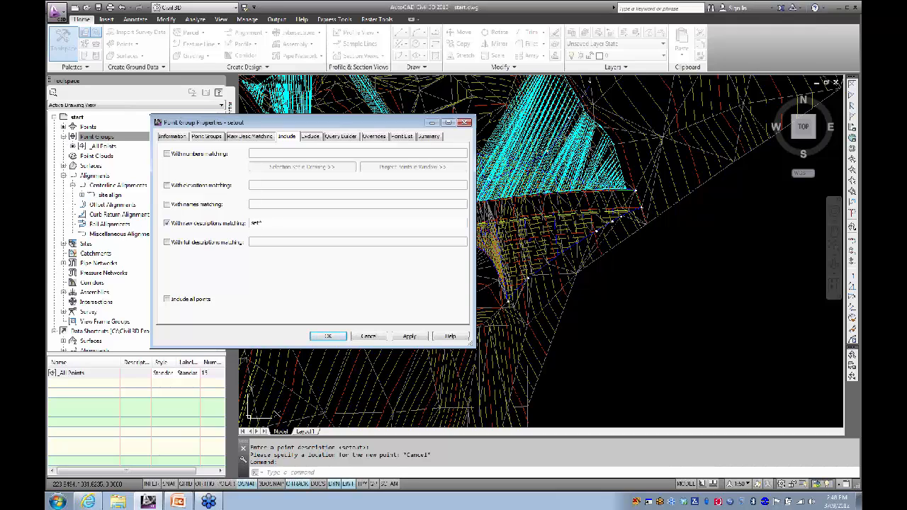
left_click(402, 137)
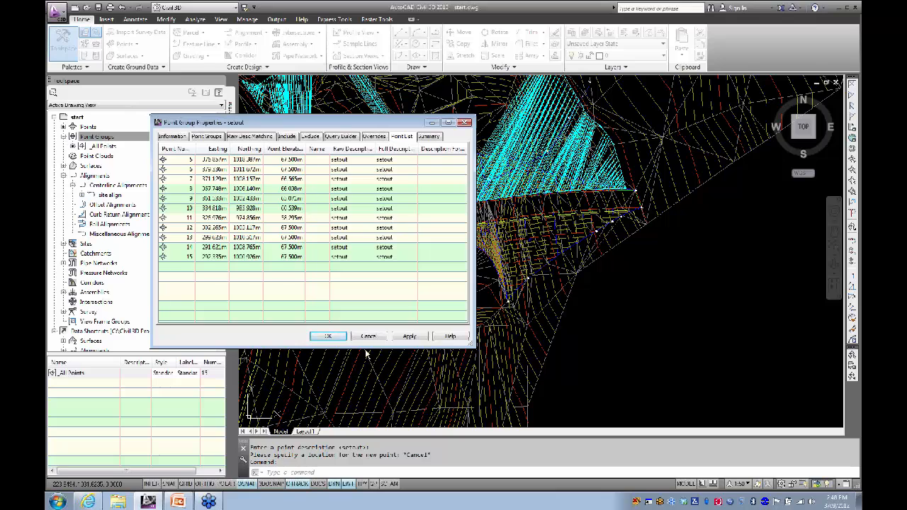
left_click(330, 338)
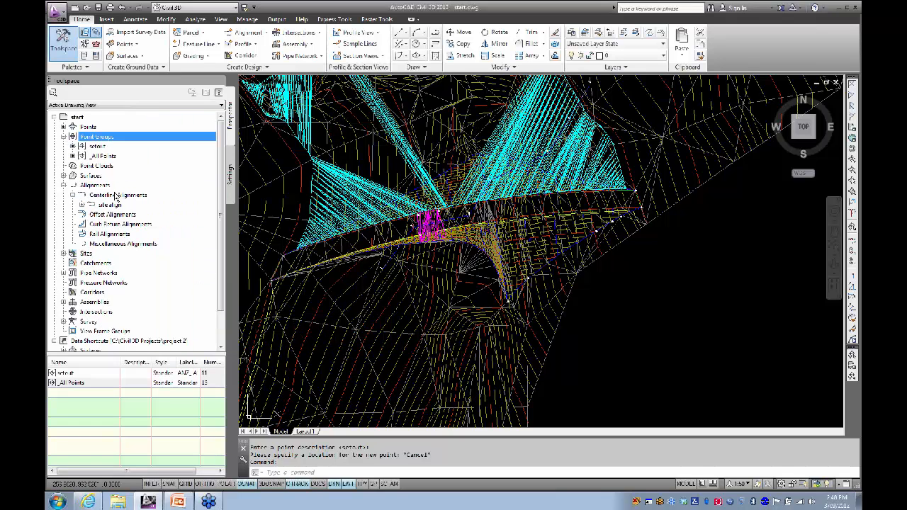
Step: Export the setout group's points in PENZD comma delimited format to dam setout.csv on the Desktop
right_click(96, 147)
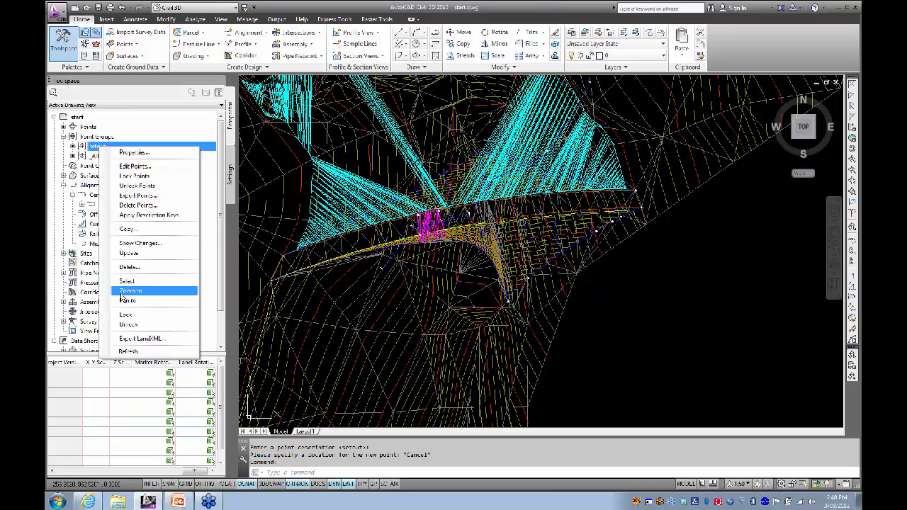
left_click(141, 198)
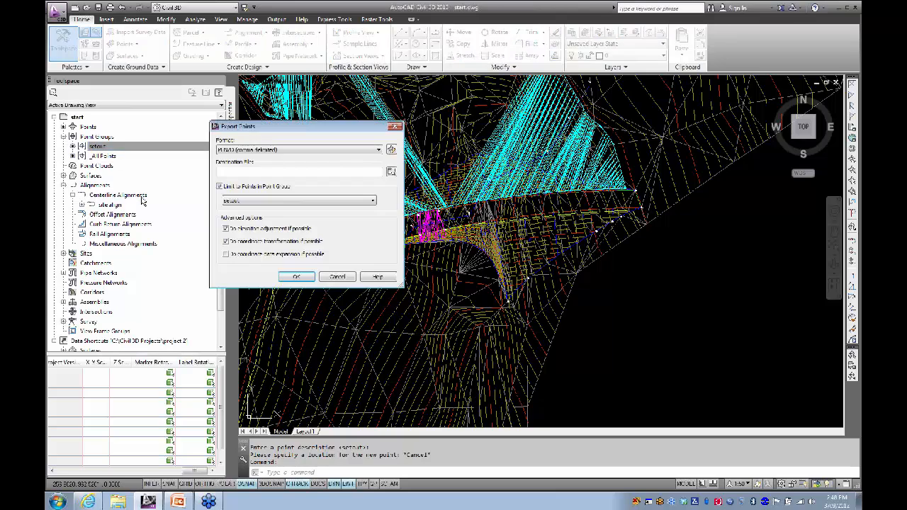
left_click(310, 151)
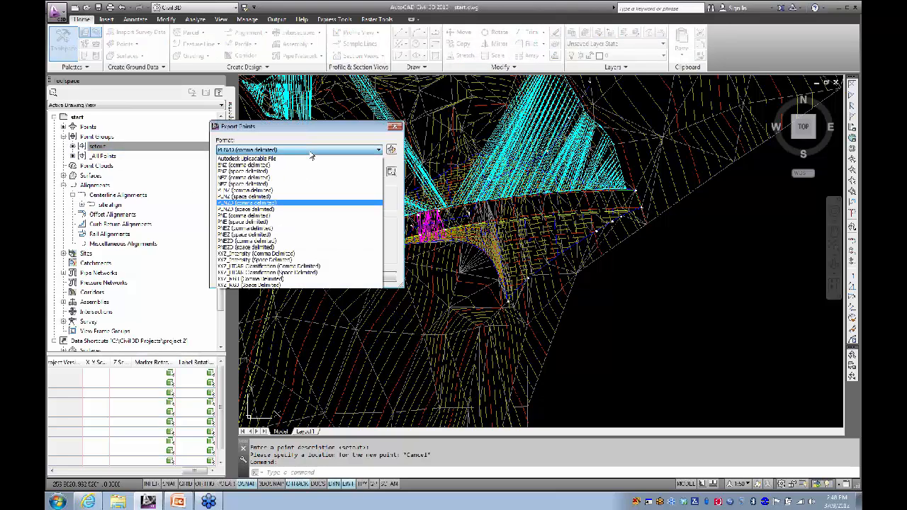
left_click(310, 151)
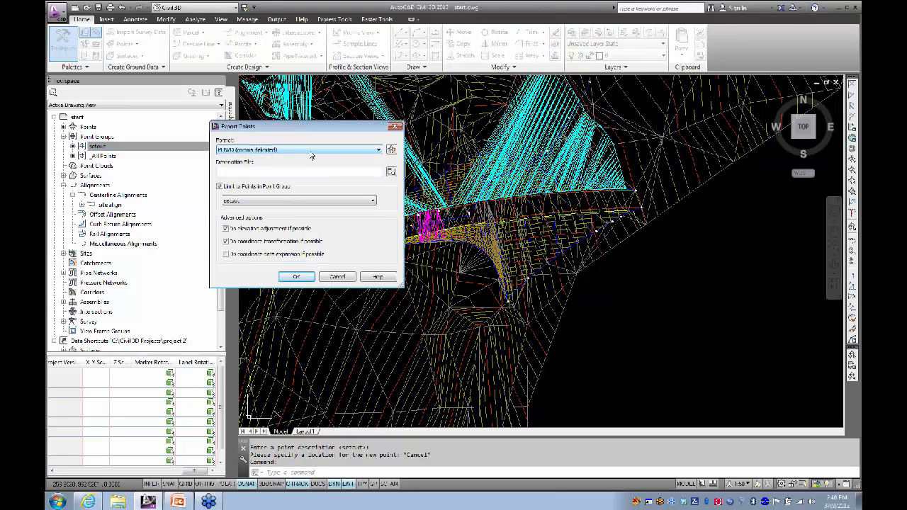
left_click(392, 173)
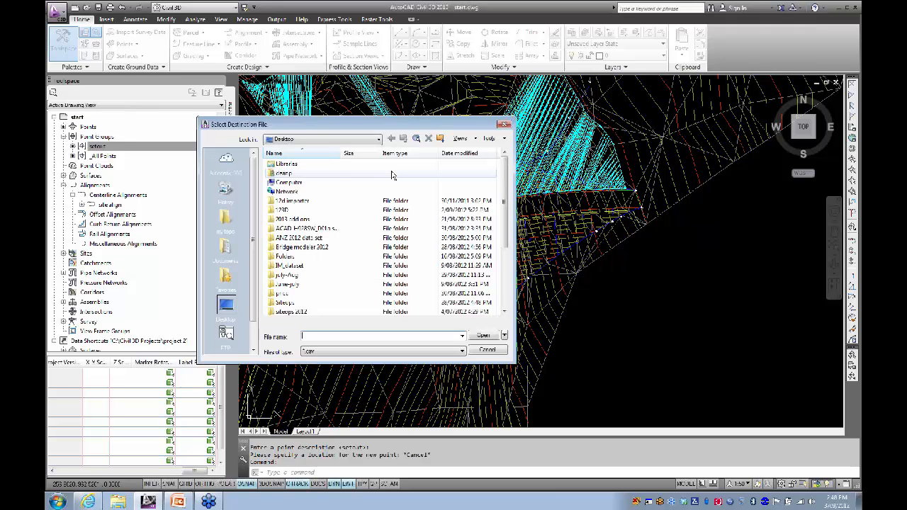
left_click(305, 335)
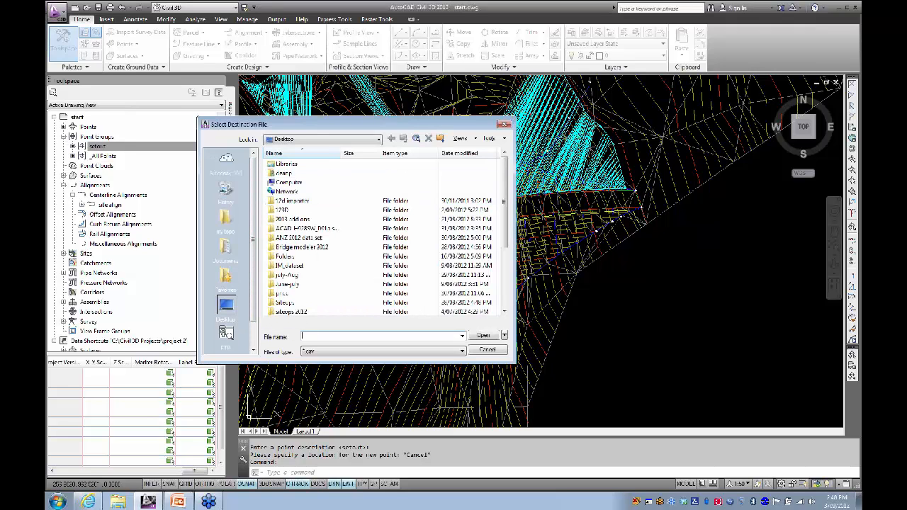
type("setout")
left_click(492, 338)
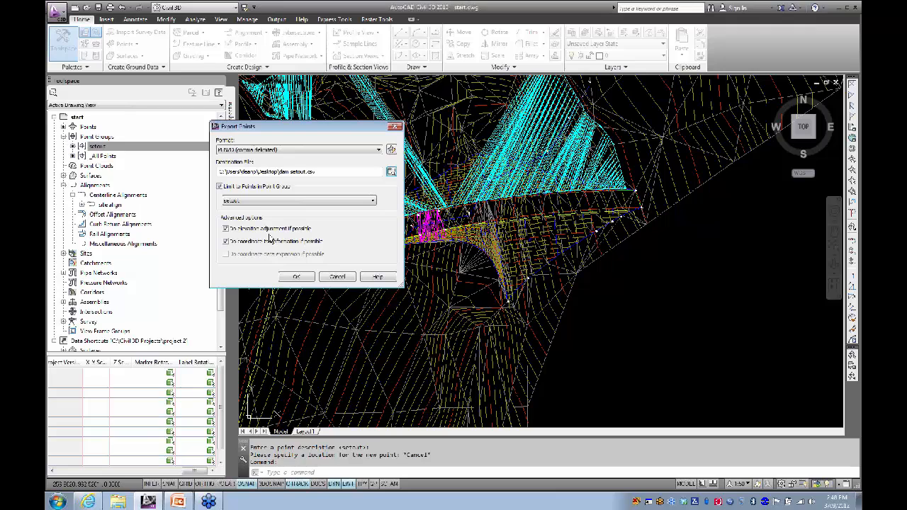
left_click(296, 277)
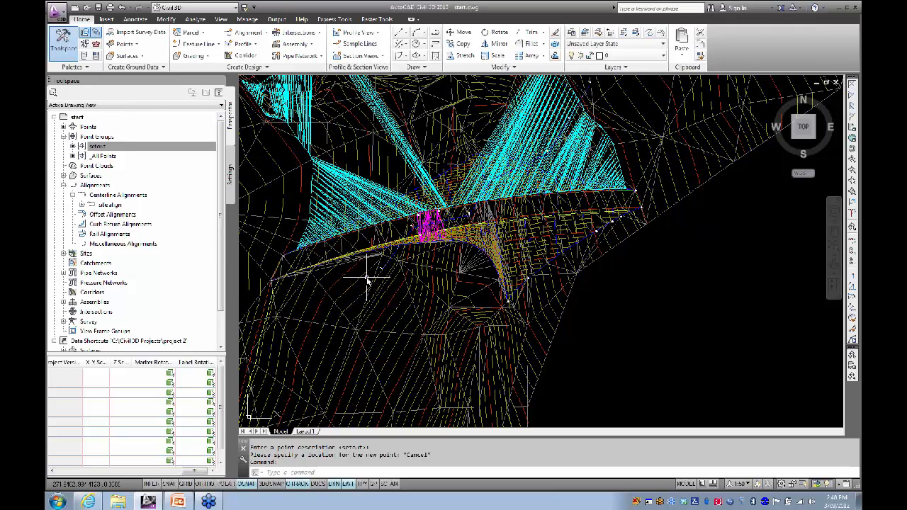
Step: Zoom in on the dam surface and alignment, then start the Insert block command with I
scroll(369, 271, "down", 3)
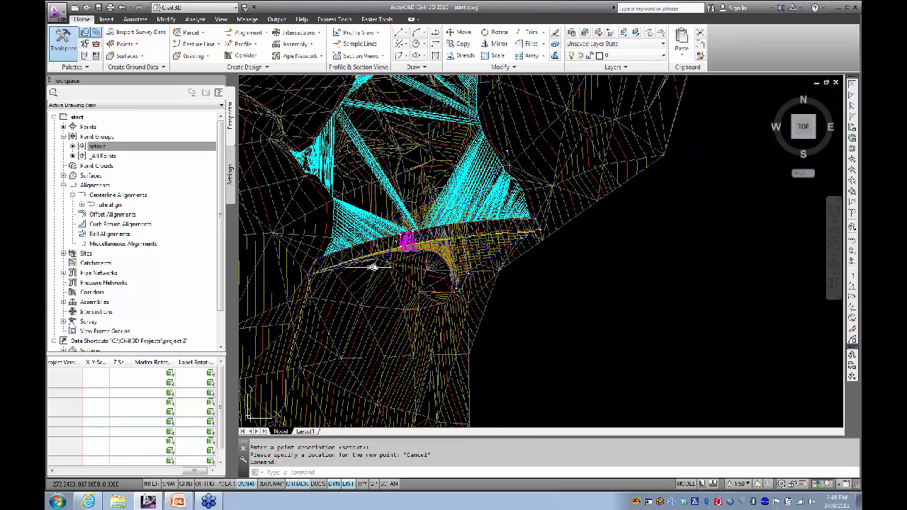
scroll(396, 243, "up", 1)
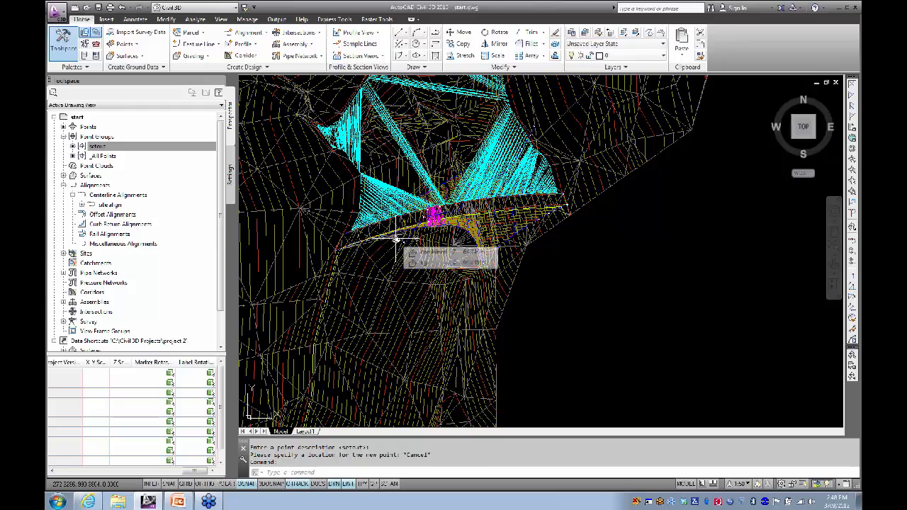
scroll(393, 254, "up", 1)
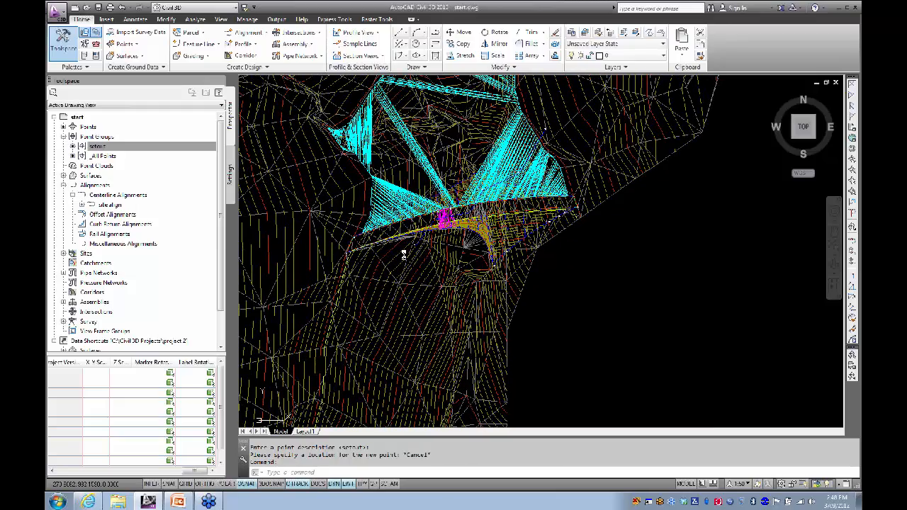
middle_click_drag(405, 255, 402, 257)
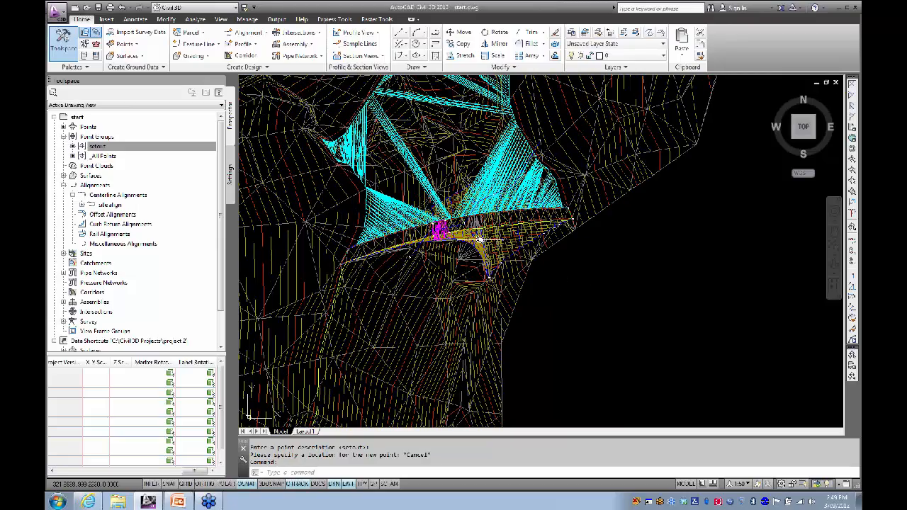
scroll(463, 294, "up", 5)
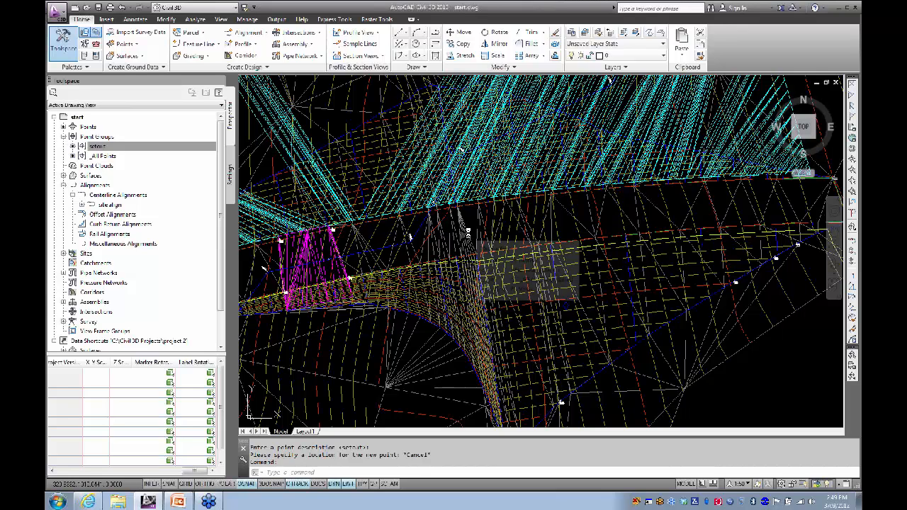
mouse_move(467, 232)
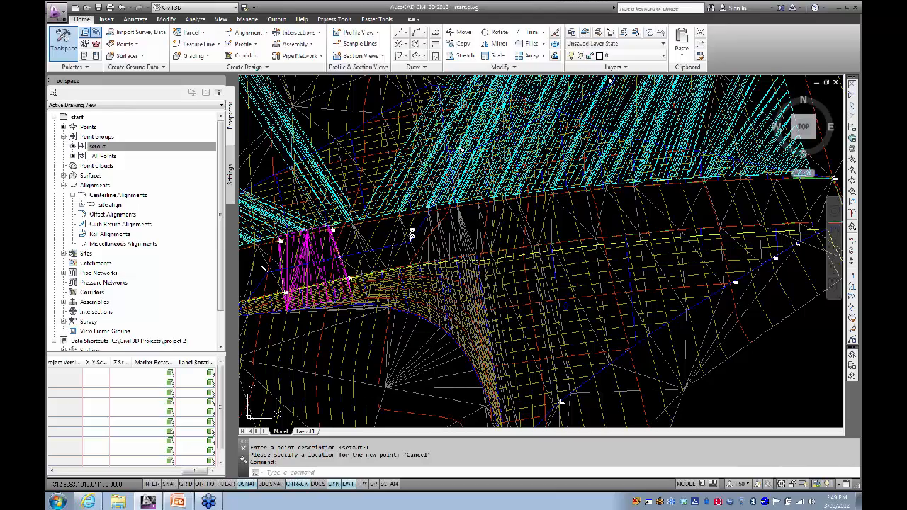
scroll(453, 220, "up", 2)
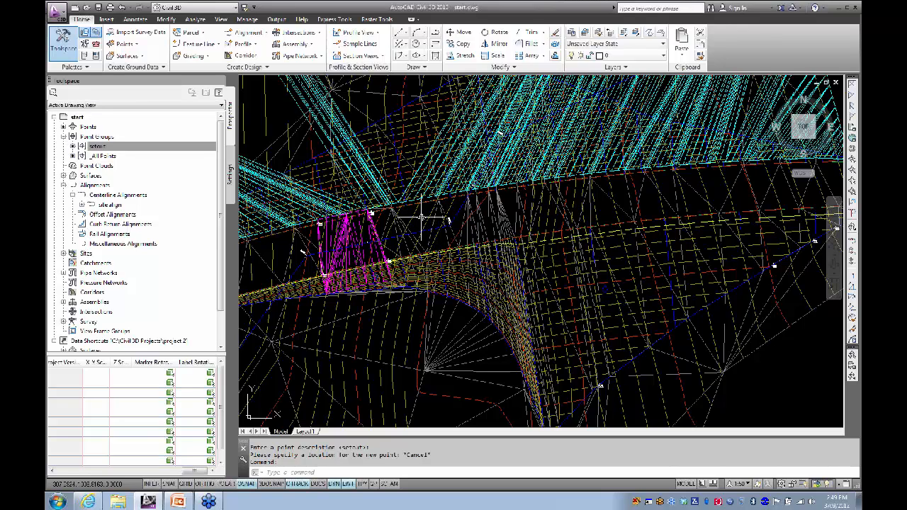
mouse_move(422, 218)
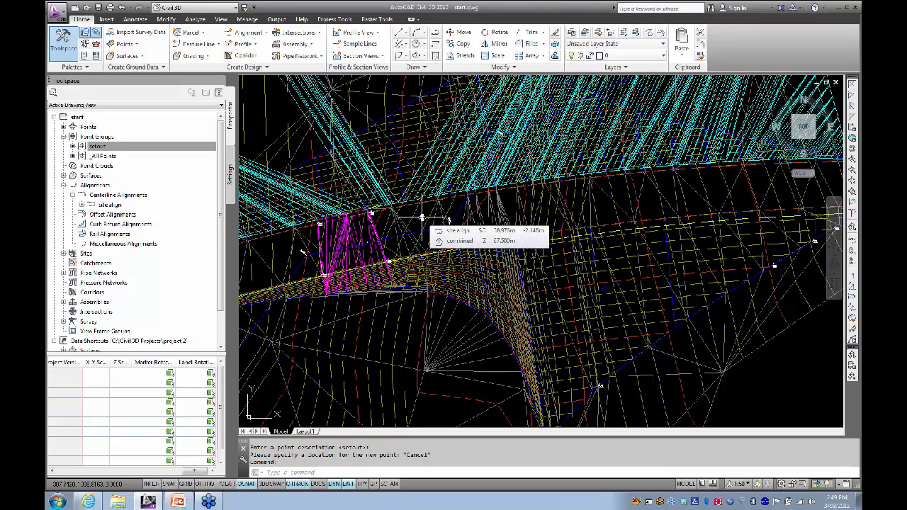
type("i")
key("Return")
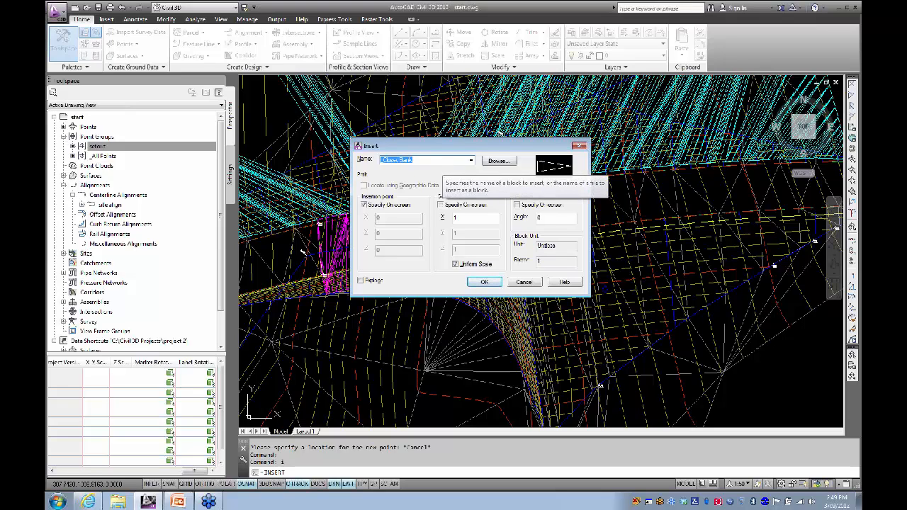
Step: Choose bus3dm-1.dwg as the block to insert and clear its X scale value
left_click(513, 161)
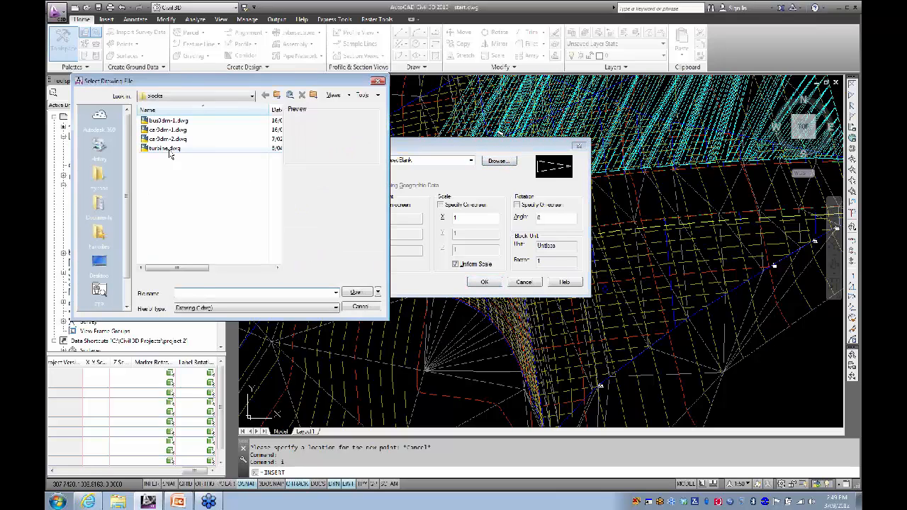
left_click(168, 121)
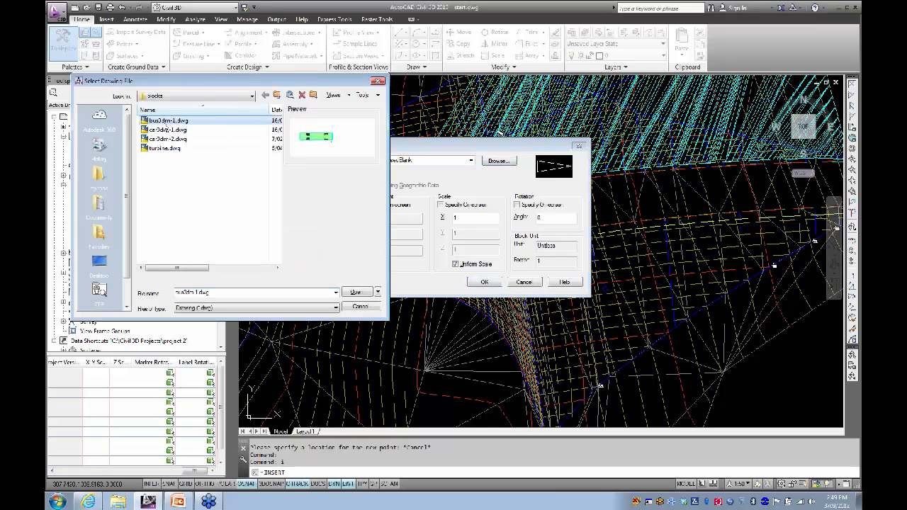
left_click(356, 292)
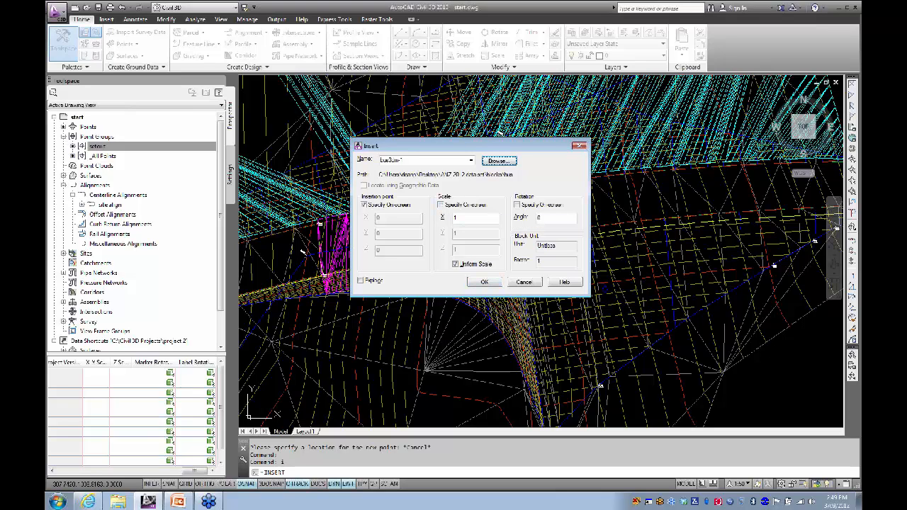
double_click(456, 218)
key("BackSpace")
Step: Place the bus block near the dam crest and select the combined TIN surface
left_click(485, 283)
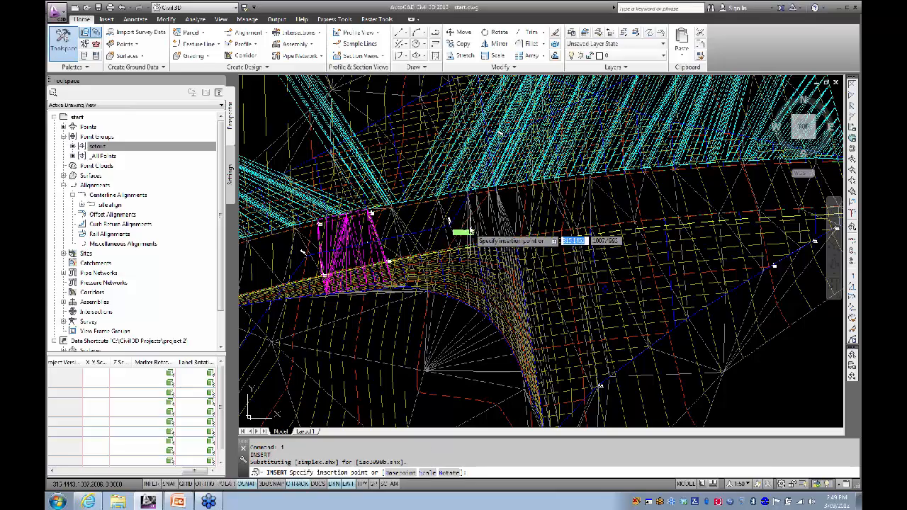
scroll(402, 232, "up", 4)
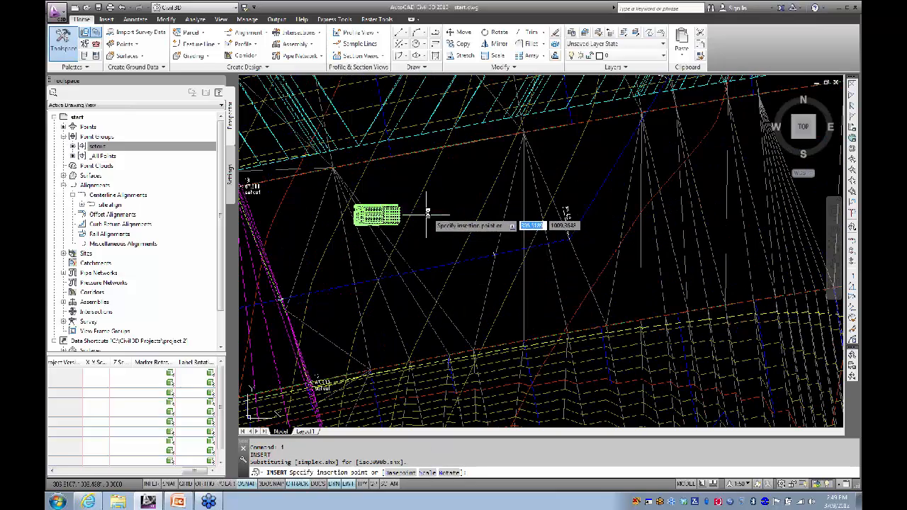
left_click(436, 211)
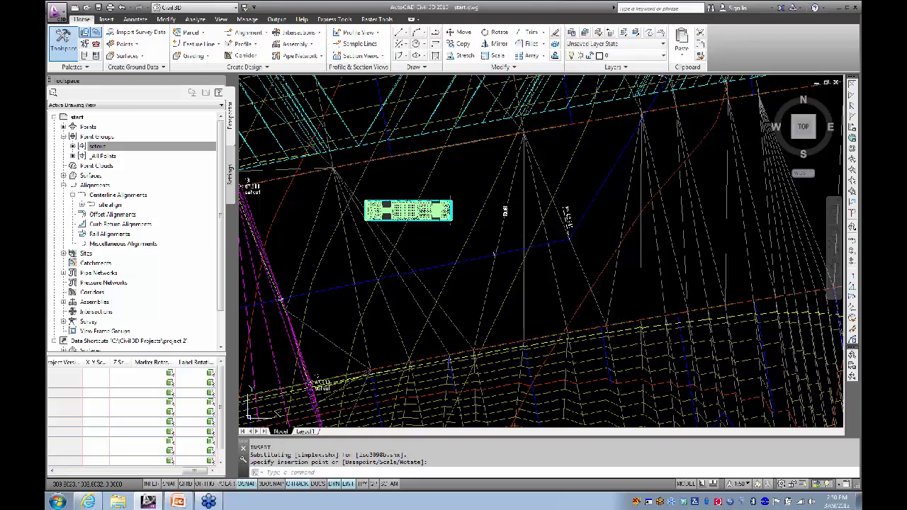
left_click(507, 221)
scroll(506, 222, "down", 2)
scroll(500, 224, "down", 3)
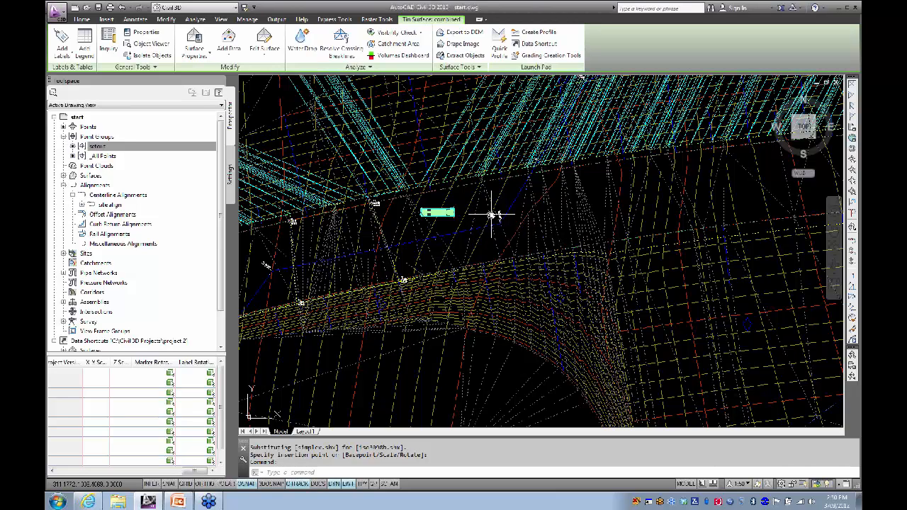
Step: Move the bus3dm-1 block onto the combined TIN surface using Move Blocks to Surface
left_click(465, 57)
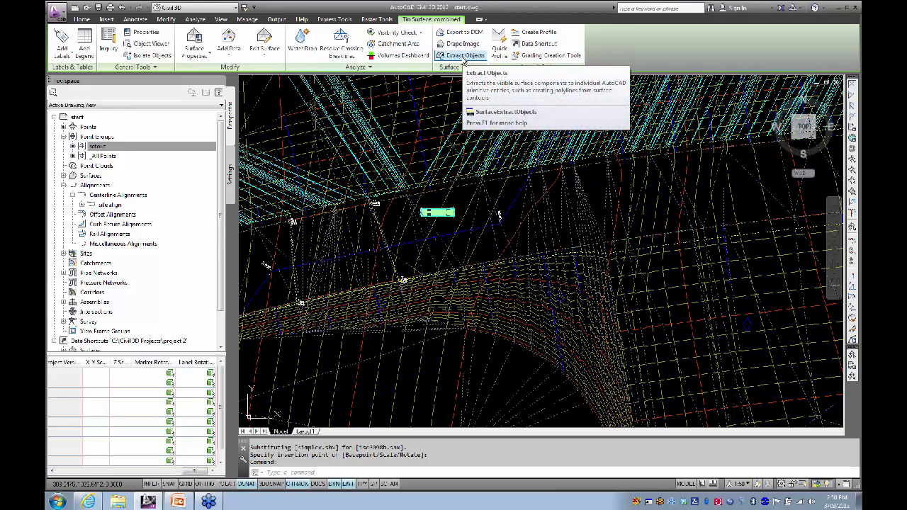
left_click(465, 69)
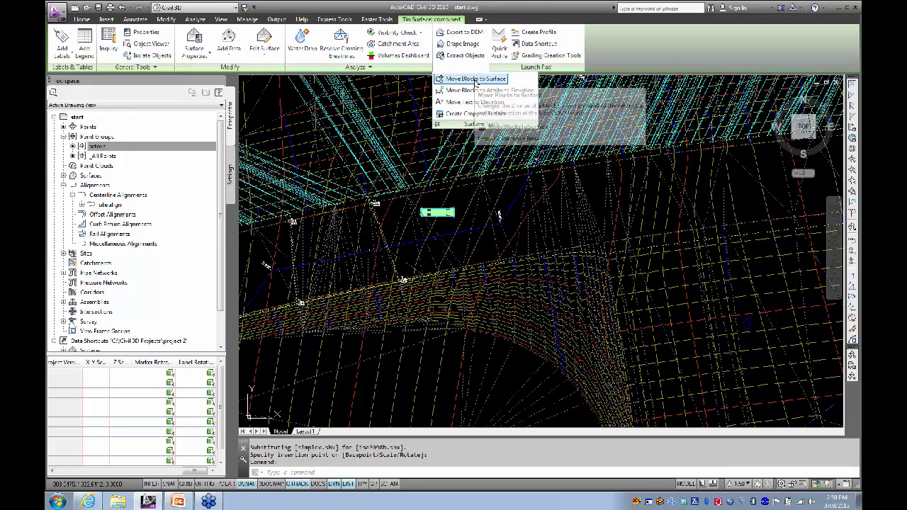
left_click(472, 81)
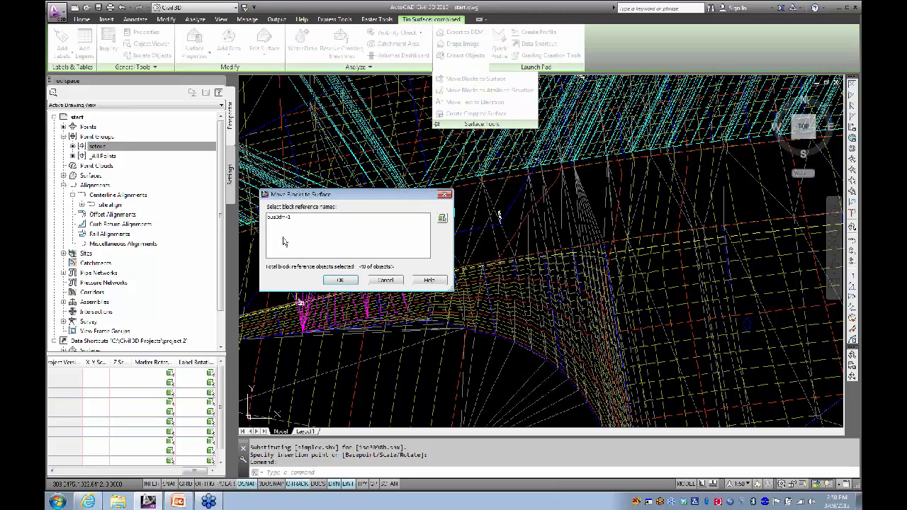
left_click(275, 218)
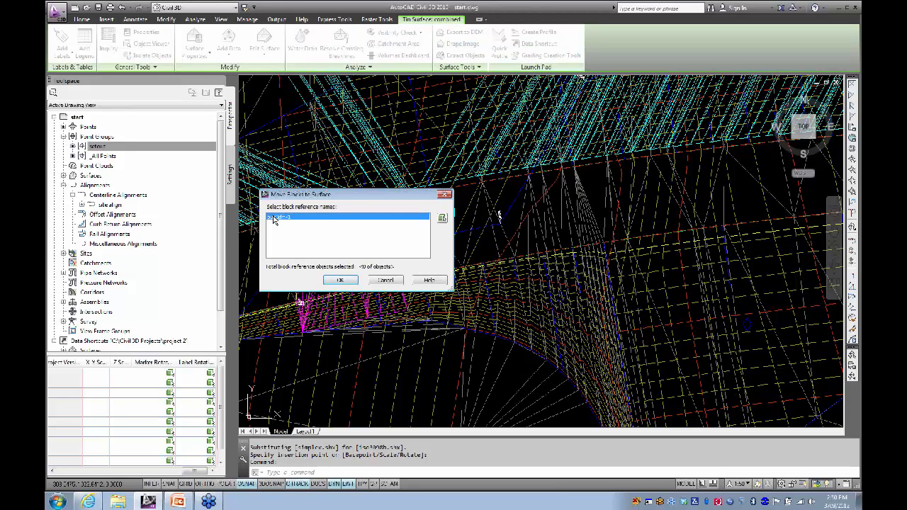
left_click(340, 280)
scroll(443, 222, "up", 3)
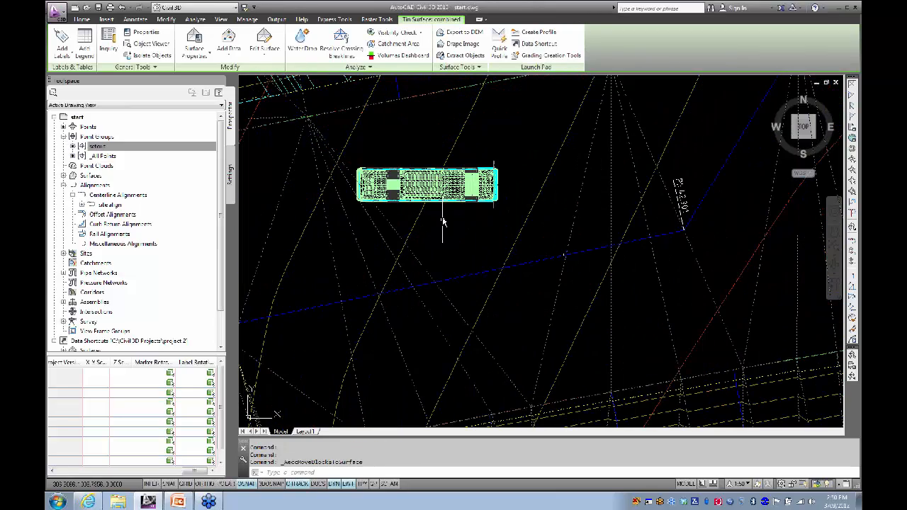
left_click(456, 202)
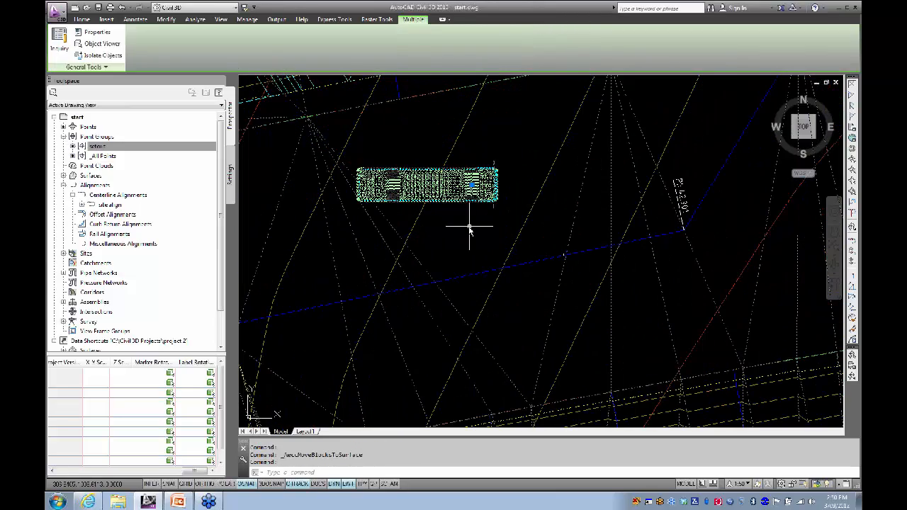
mouse_move(469, 228)
middle_mouse_down("shift")
mouse_move(478, 224)
mouse_move(445, 220)
mouse_move(530, 252)
mouse_move(411, 186)
middle_mouse_up("shift")
Step: Open the selected bus block in the 3D Object Viewer at a tilted perspective
right_click(410, 183)
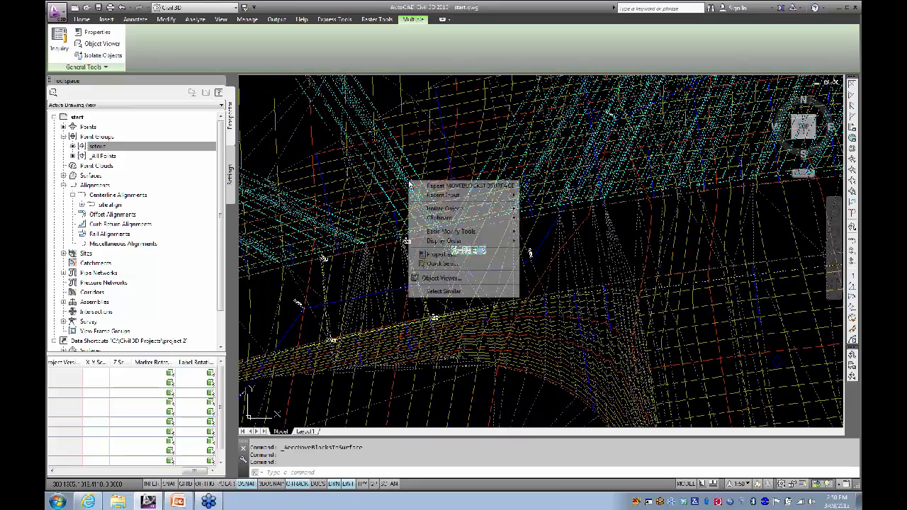
left_click(441, 278)
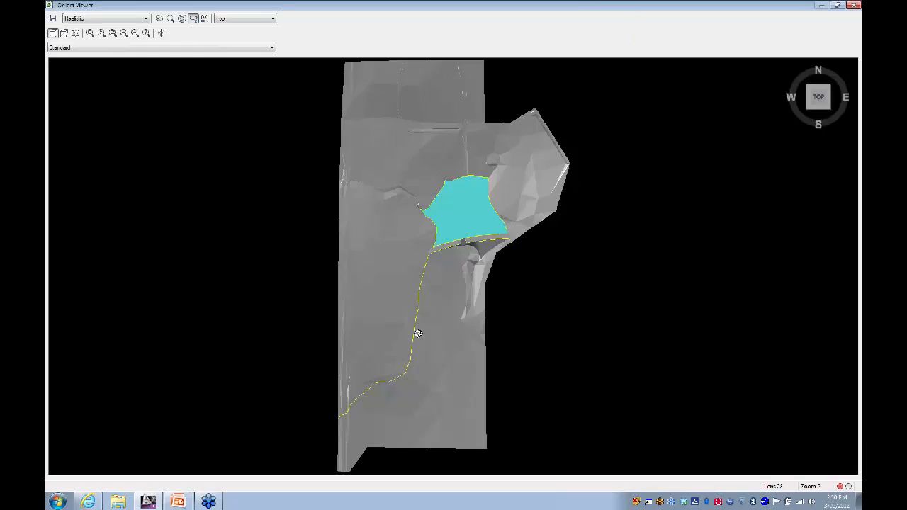
left_click_drag(418, 334, 391, 146)
scroll(472, 274, "up", 5)
Step: Zoom and pan the viewer to centre the bus on the dam crest beside the reservoir
middle_click_drag(472, 275, 379, 272)
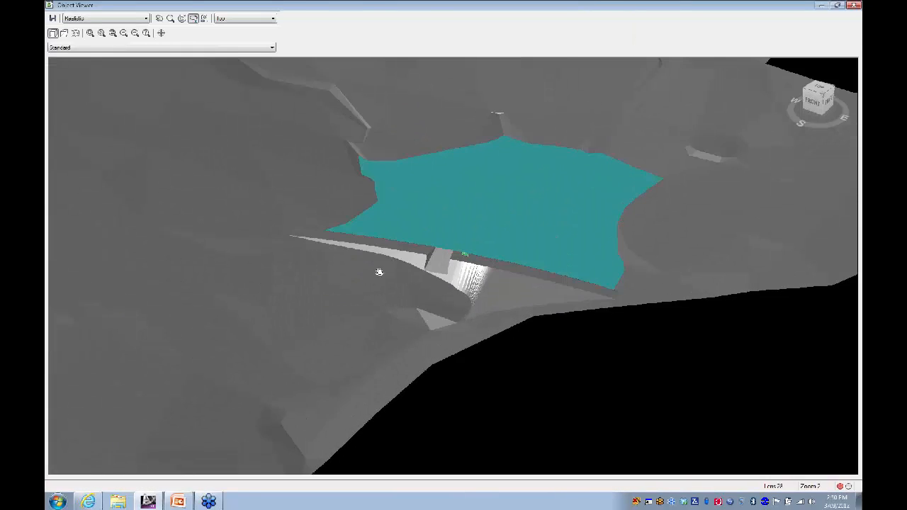
scroll(462, 255, "up", 3)
scroll(494, 217, "up", 2)
scroll(463, 222, "up", 2)
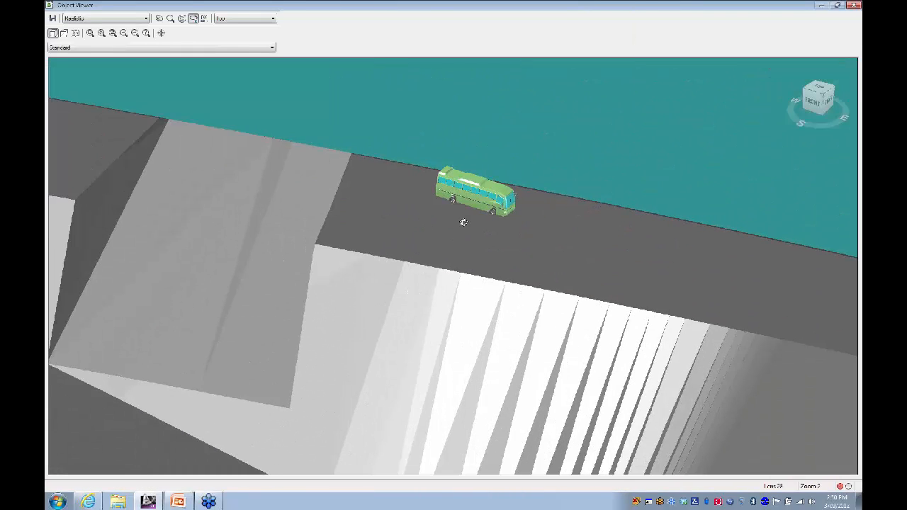
scroll(463, 222, "up", 3)
middle_click_drag(489, 208, 421, 349)
scroll(447, 322, "up", 4)
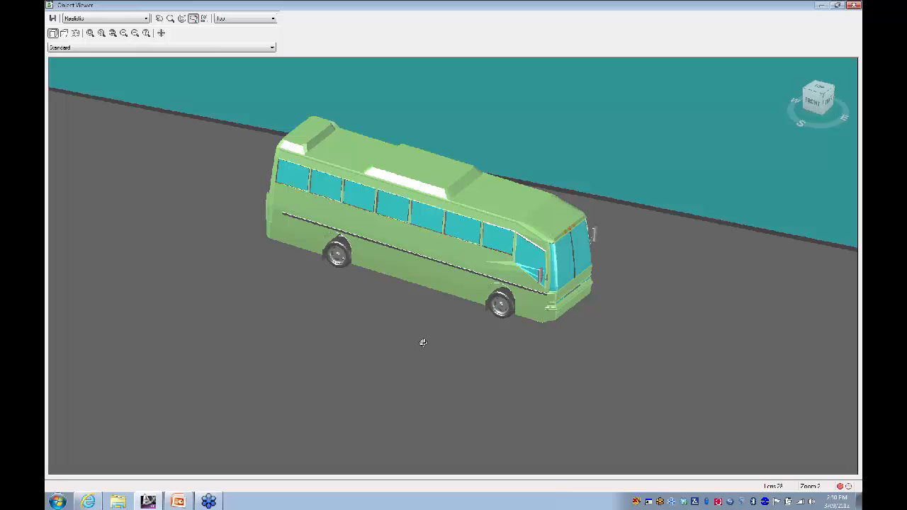
scroll(423, 343, "down", 4)
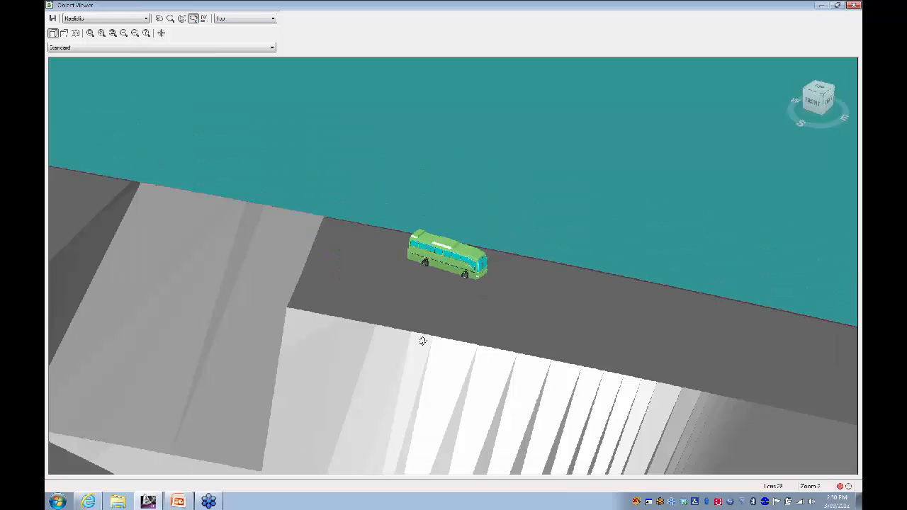
scroll(420, 339, "down", 2)
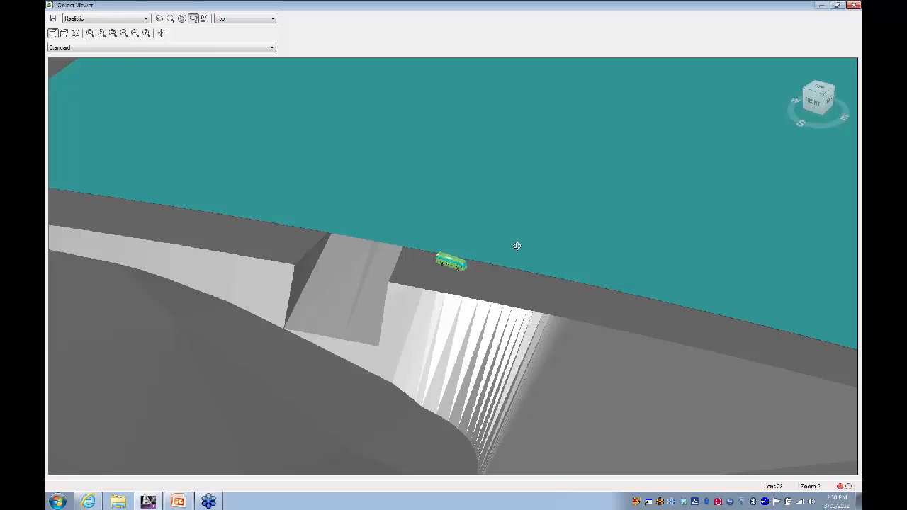
scroll(474, 275, "down", 2)
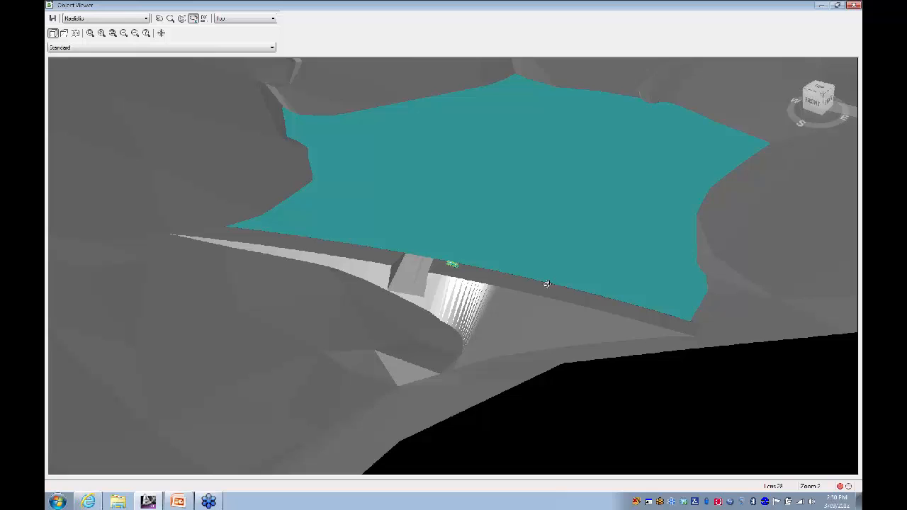
left_click_drag(545, 286, 512, 301)
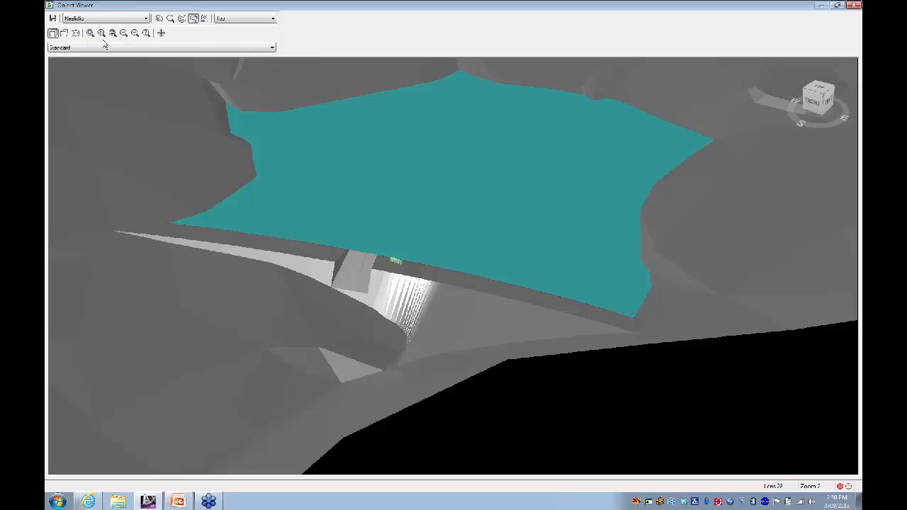
Step: Begin saving the 3D preview as a PNG image, then cancel the save
left_click(54, 21)
left_click(499, 367)
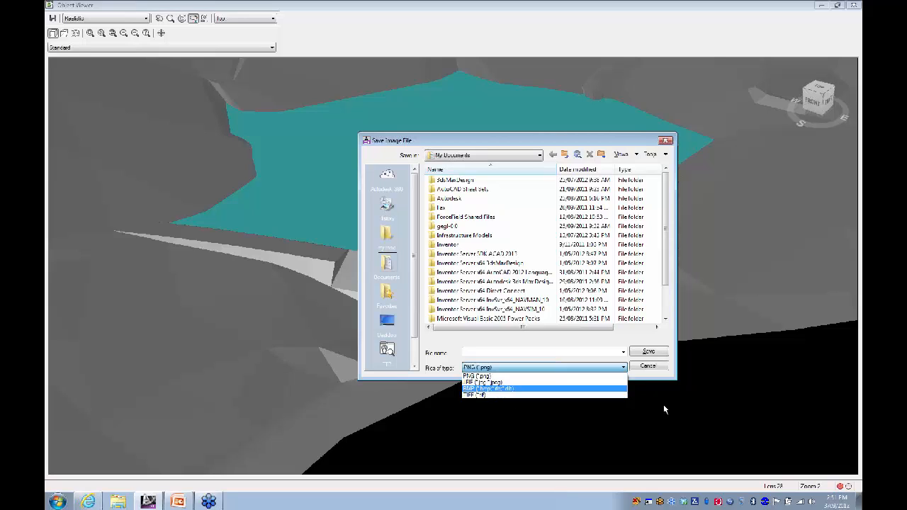
left_click(657, 367)
left_click(642, 367)
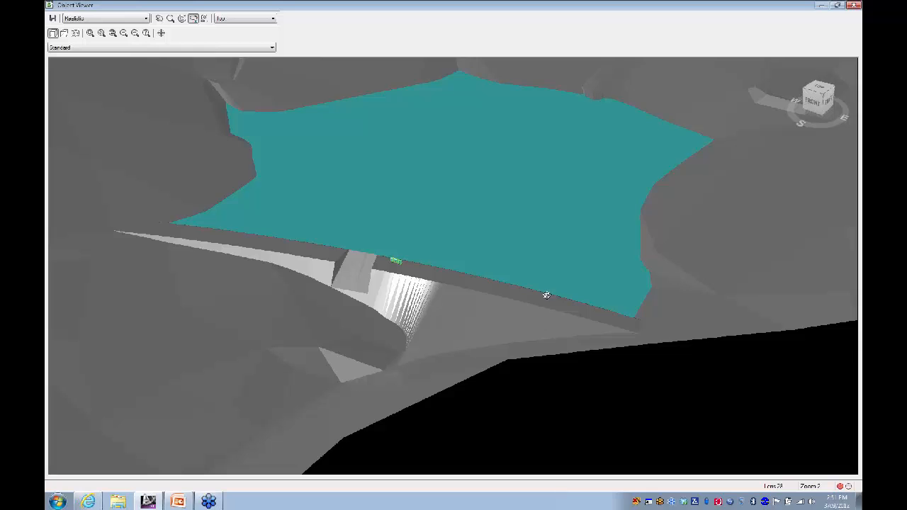
Step: Orbit to a low side view of the dam and lake, then close the Object Viewer
left_click_drag(553, 274, 539, 407)
left_click_drag(211, 227, 207, 296)
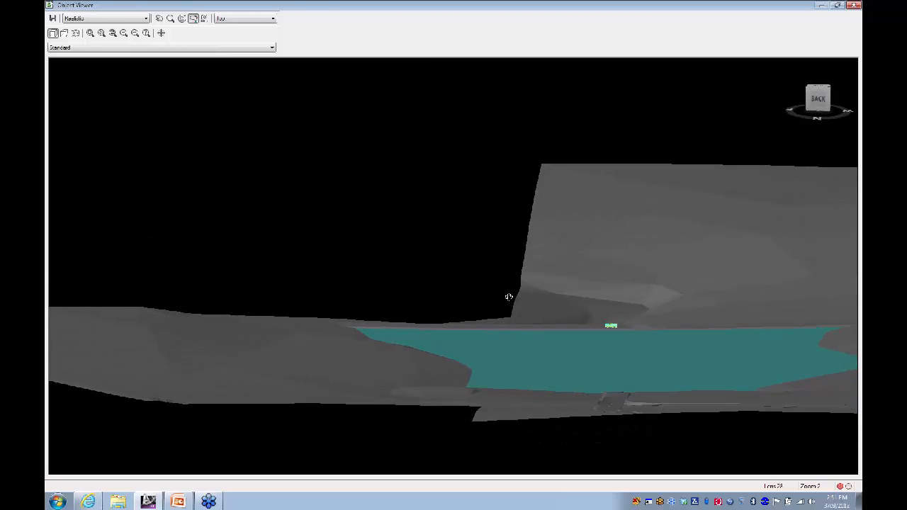
left_click_drag(506, 297, 484, 304)
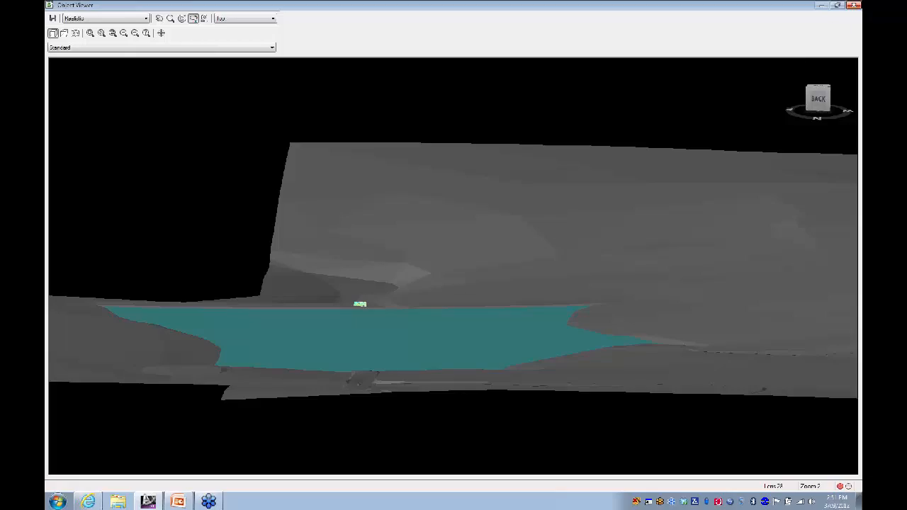
left_click(855, 6)
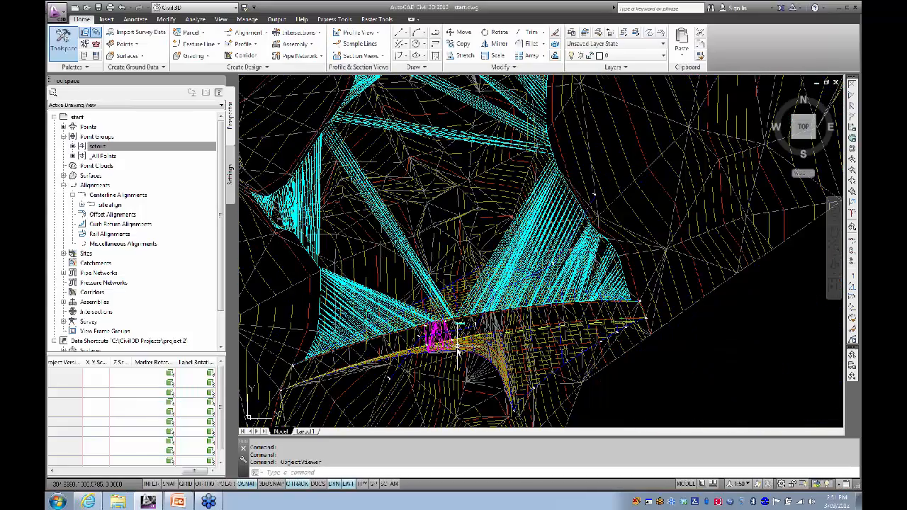
Step: Pan the plan view and select the combined TIN surface
middle_click_drag(454, 301, 443, 291)
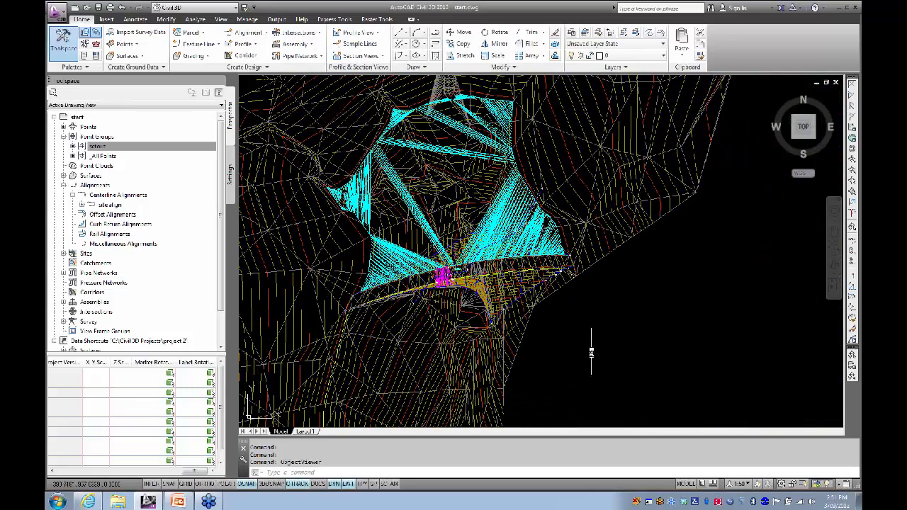
middle_click_drag(590, 354, 555, 344)
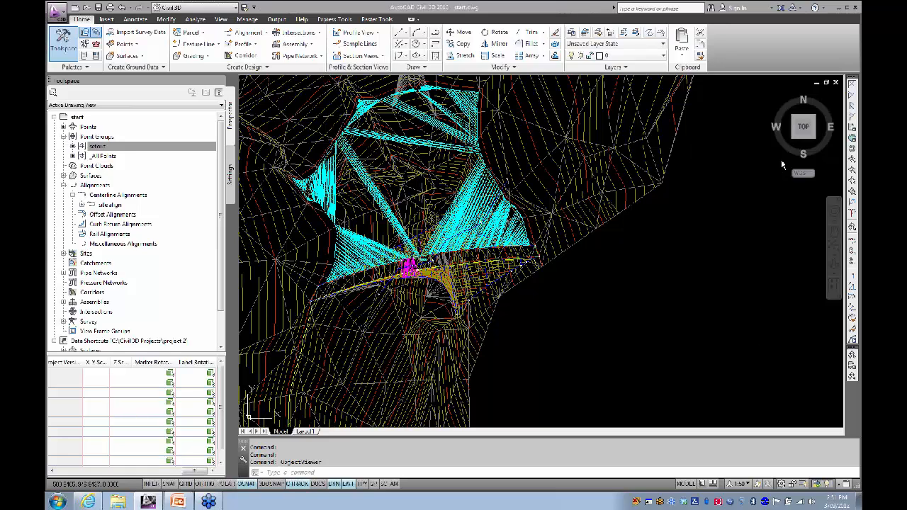
mouse_move(813, 169)
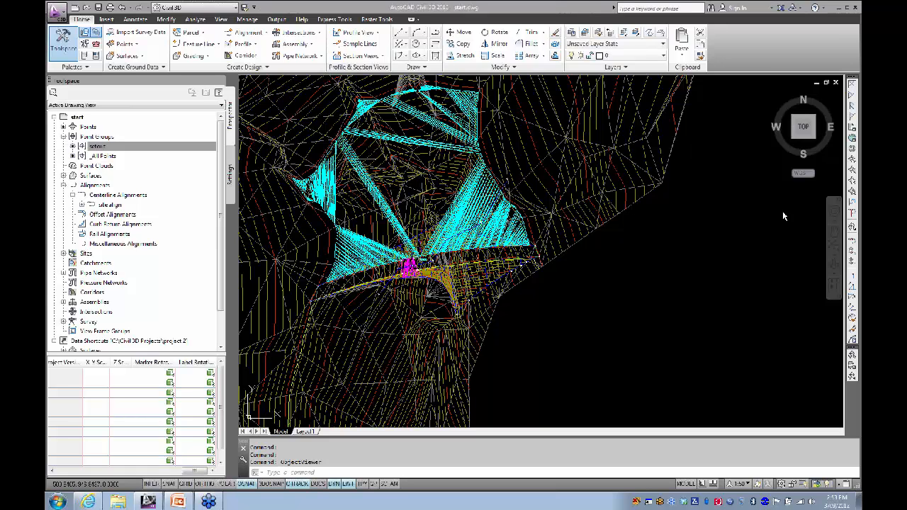
left_click(325, 238)
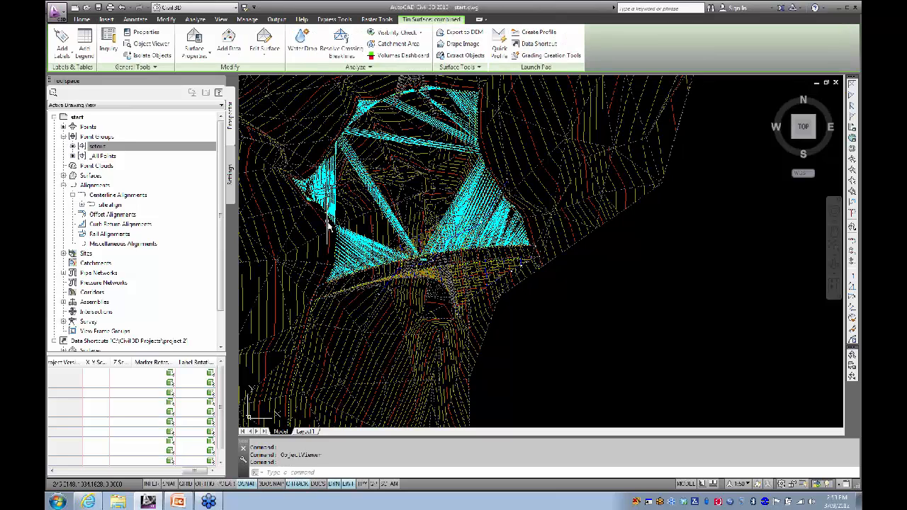
Step: Cancel Extract Objects on the combined surface, clear the selection and reframe the drawing
left_click(470, 57)
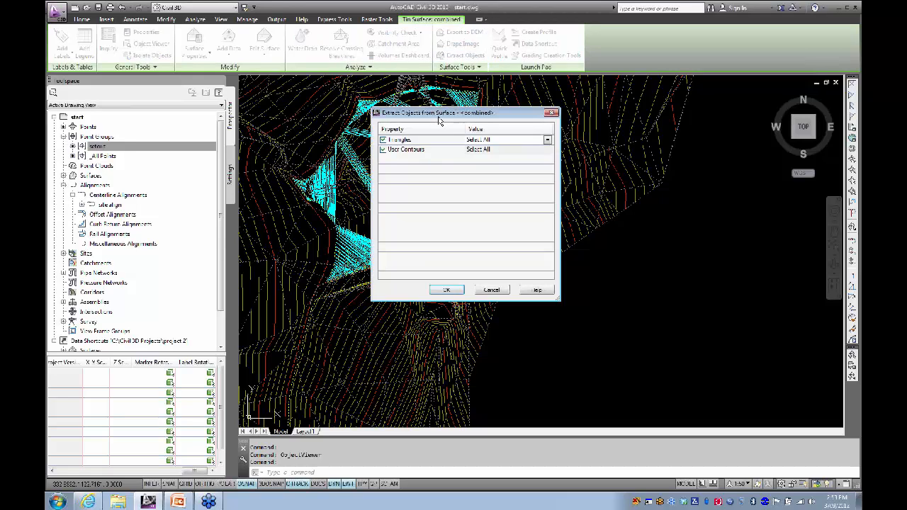
left_click_drag(439, 120, 366, 105)
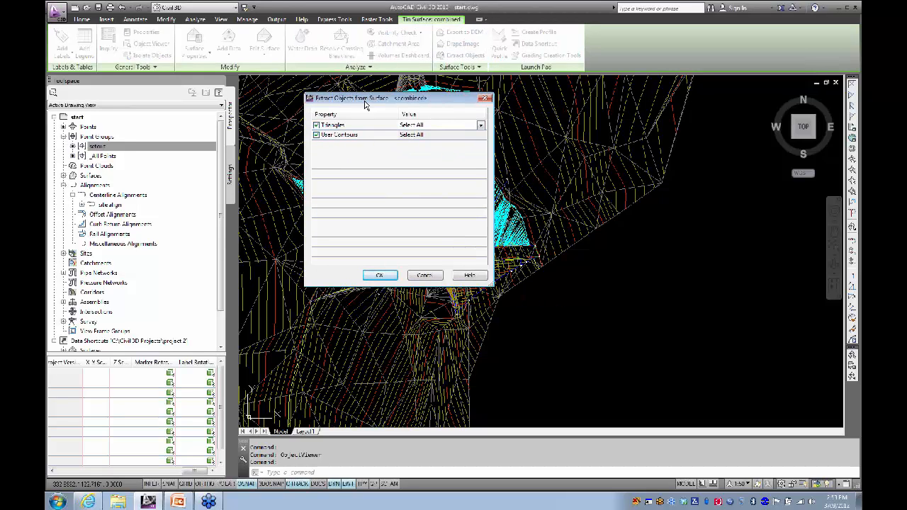
left_click(427, 278)
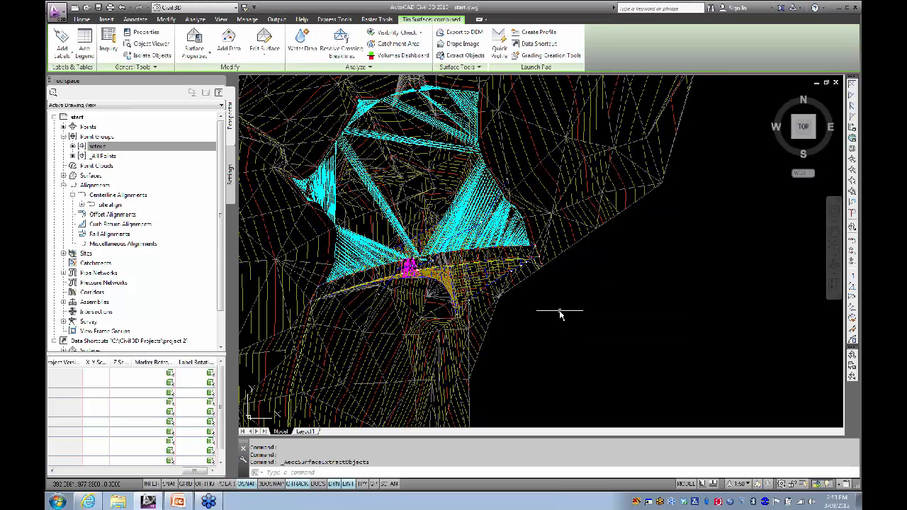
key("Escape")
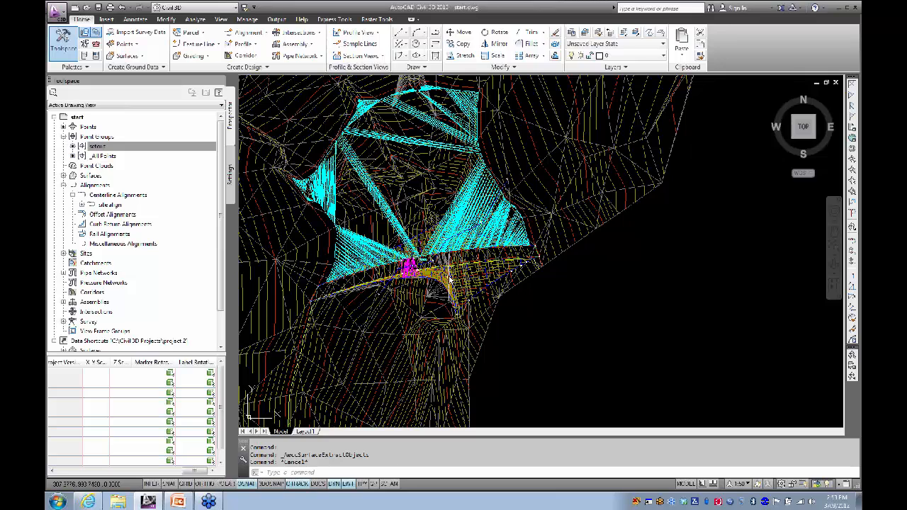
middle_click_drag(451, 273, 451, 292)
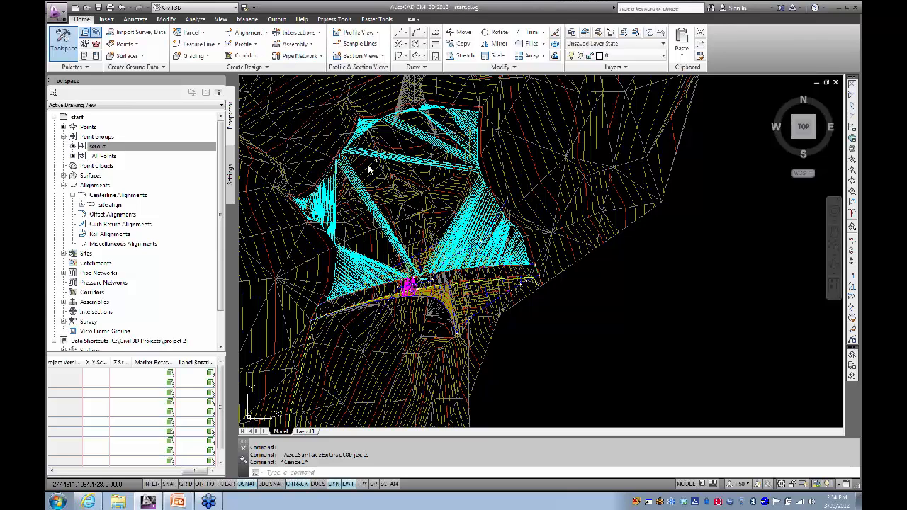
scroll(420, 145, "up", 5)
Step: From the Volumes Dashboard, create a new volume surface named water vs eg
left_click(415, 152)
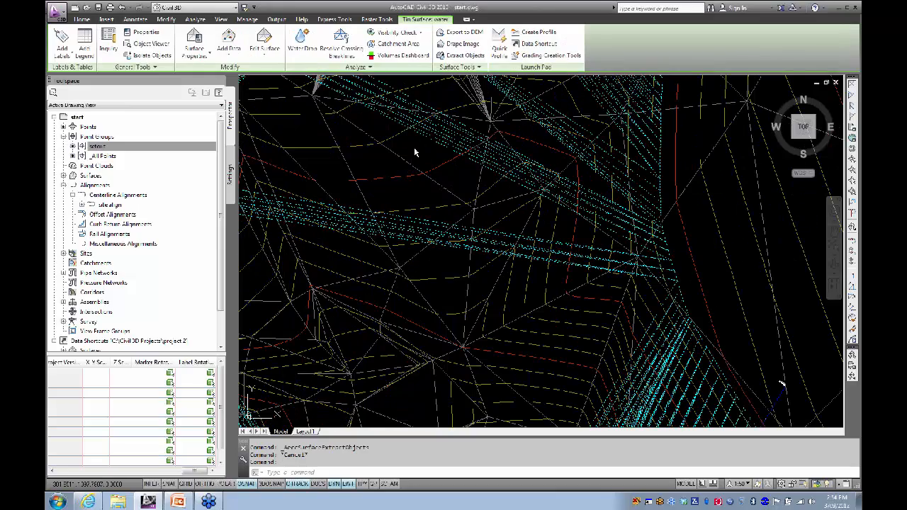
scroll(415, 152, "down", 5)
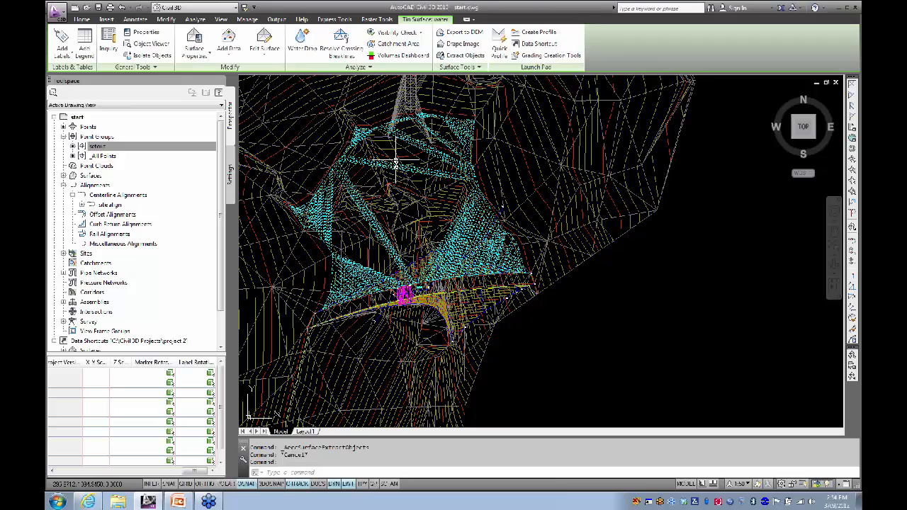
left_click(394, 57)
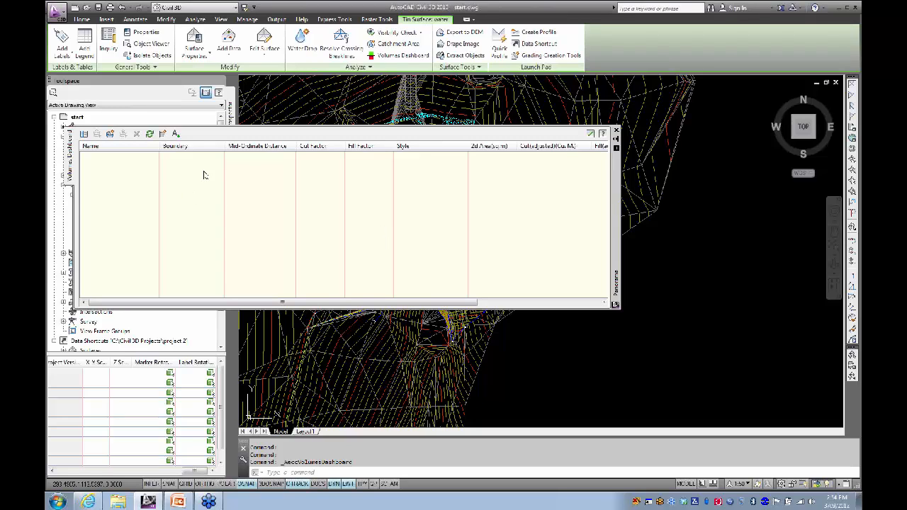
left_click(109, 135)
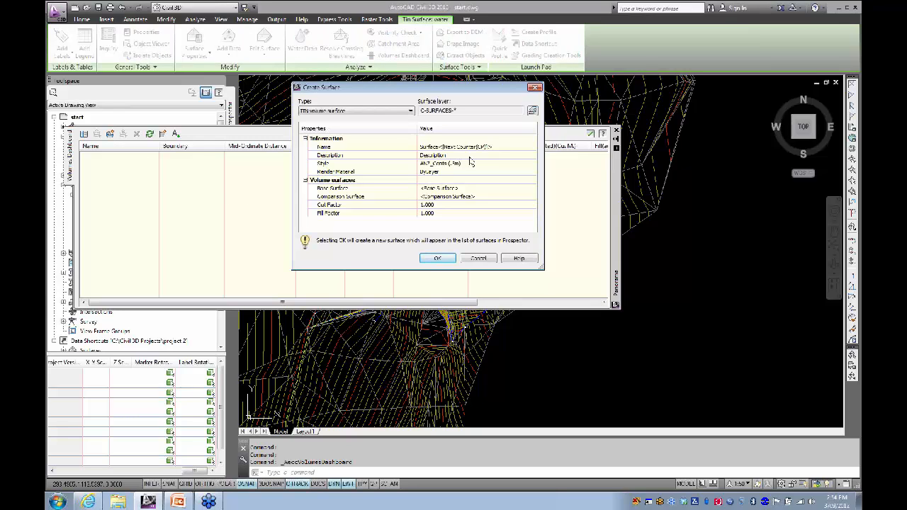
left_click(499, 149)
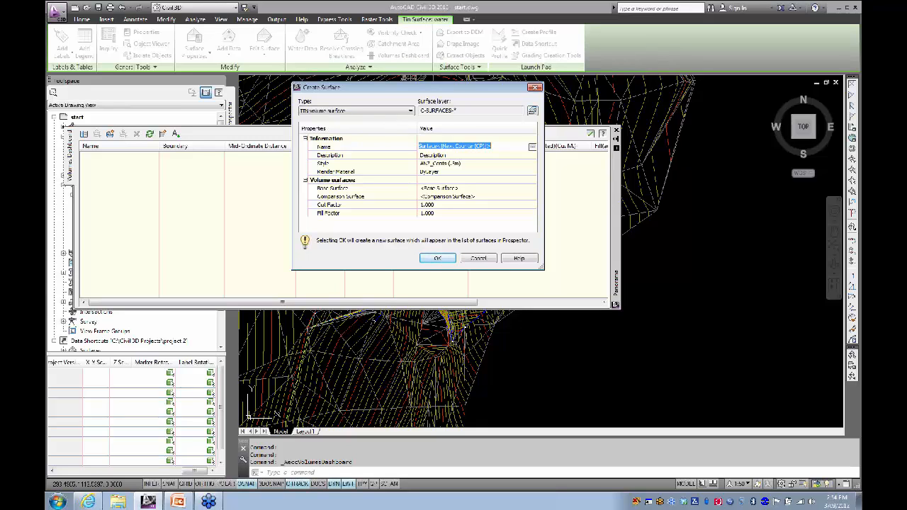
type("vo")
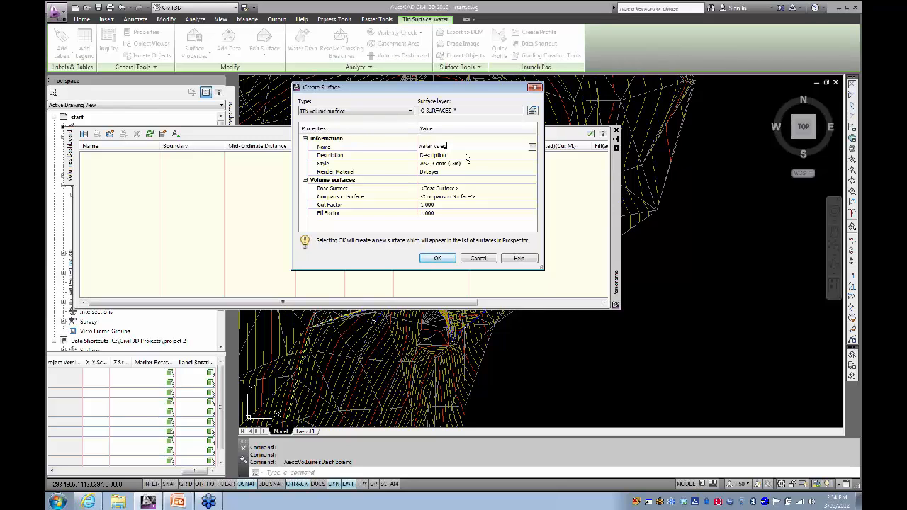
key("Return")
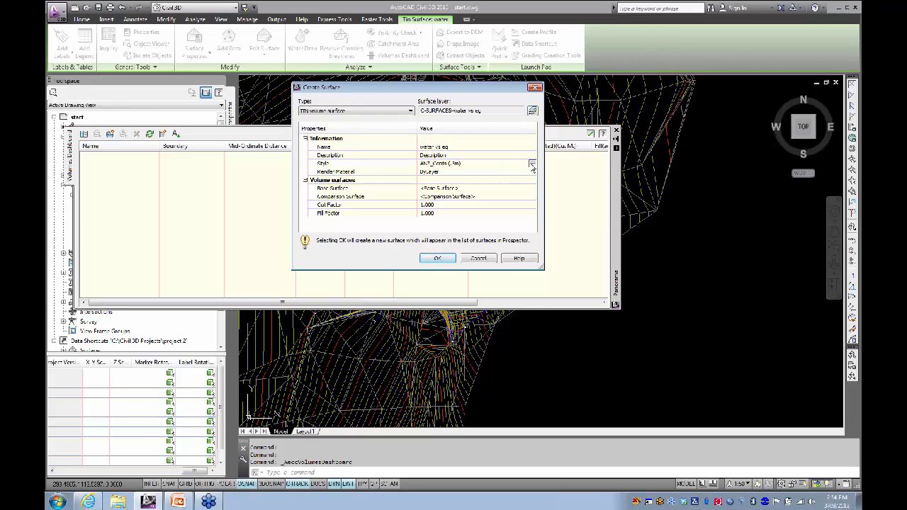
Step: Give the volume surface the ANZ_Analysis - Elevation (2D) style
left_click(532, 166)
left_click(360, 164)
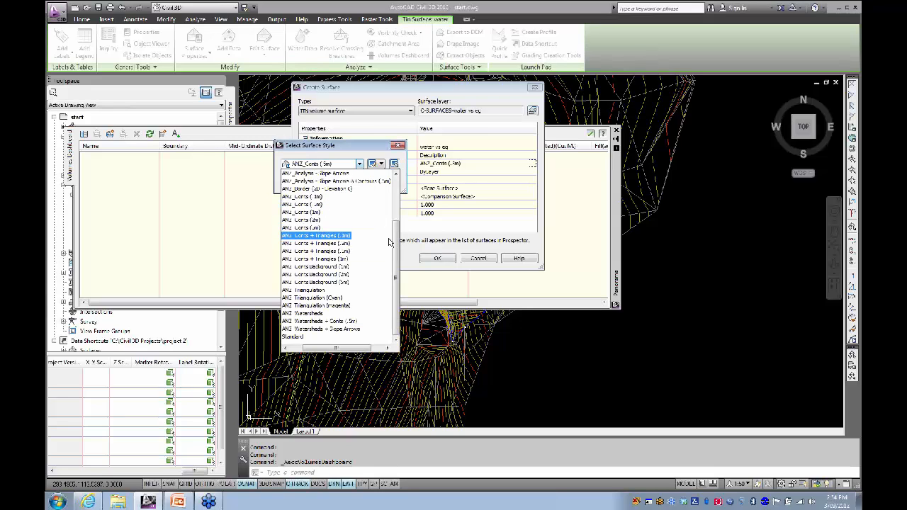
left_click_drag(395, 241, 397, 183)
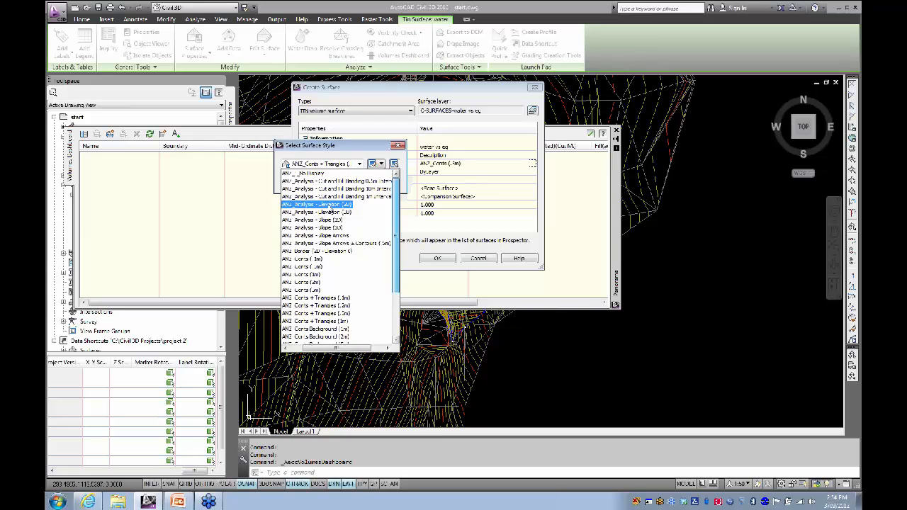
left_click(331, 205)
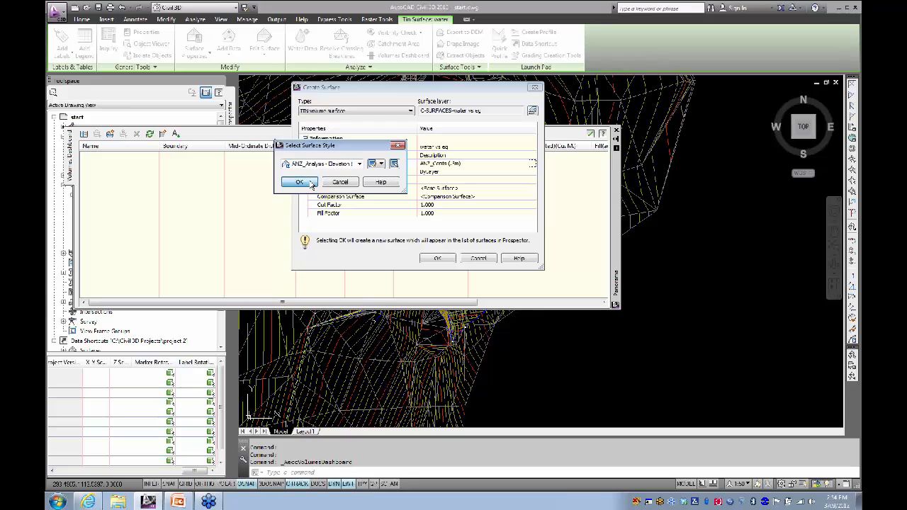
left_click(315, 183)
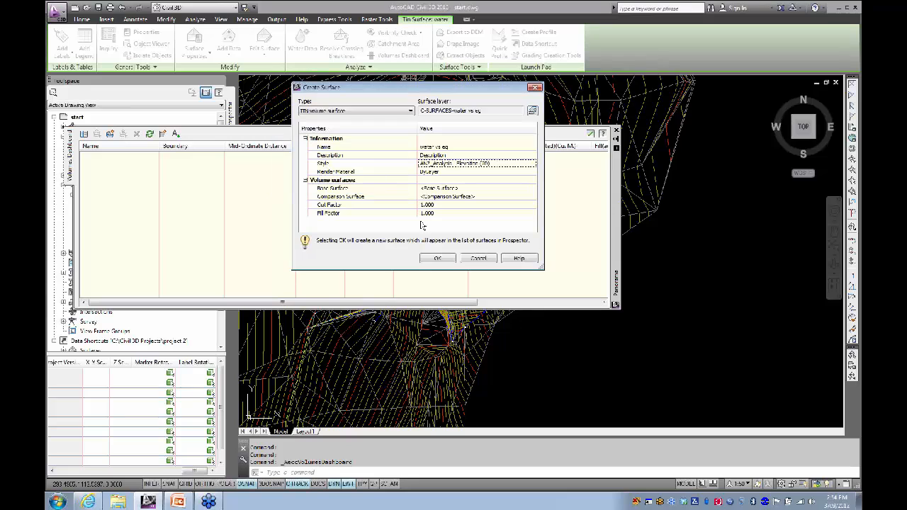
Step: Set water as the base surface and eg as the comparison surface, then create it
left_click(459, 189)
left_click(533, 188)
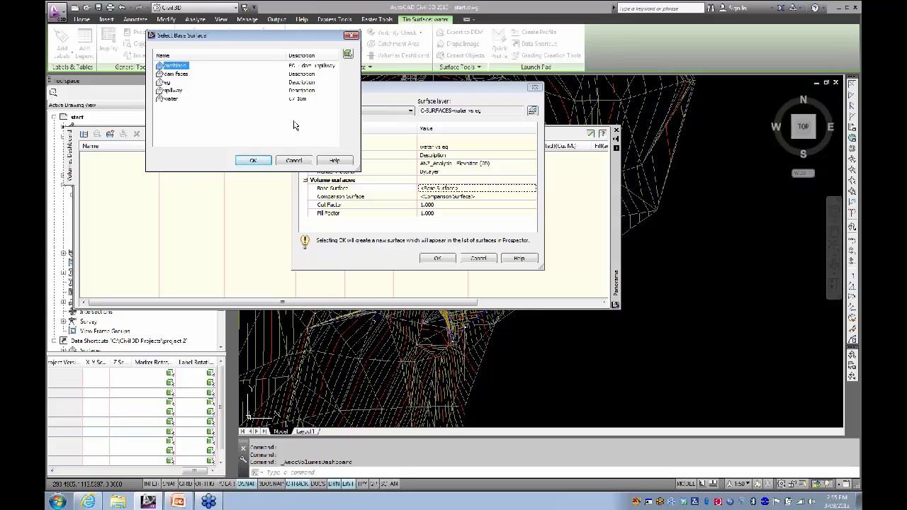
left_click(171, 99)
left_click(247, 158)
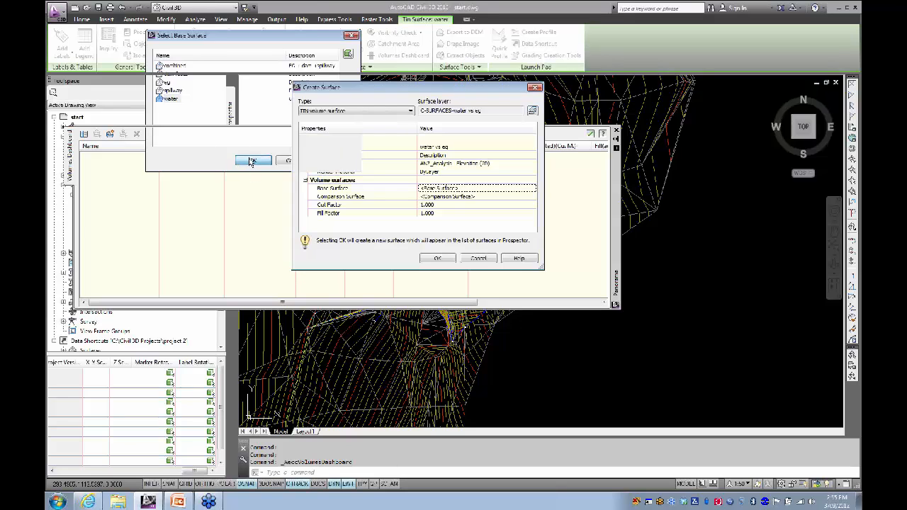
left_click(481, 196)
left_click(533, 197)
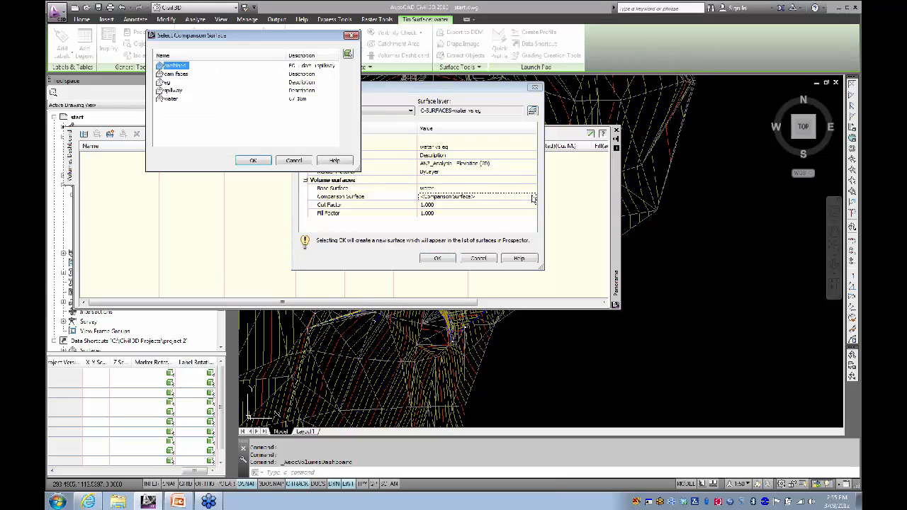
left_click(166, 82)
left_click(253, 160)
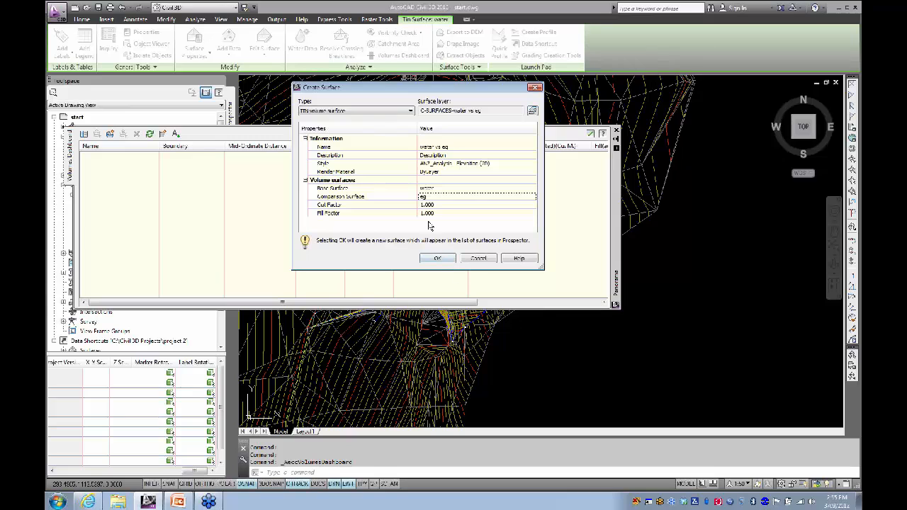
left_click(441, 262)
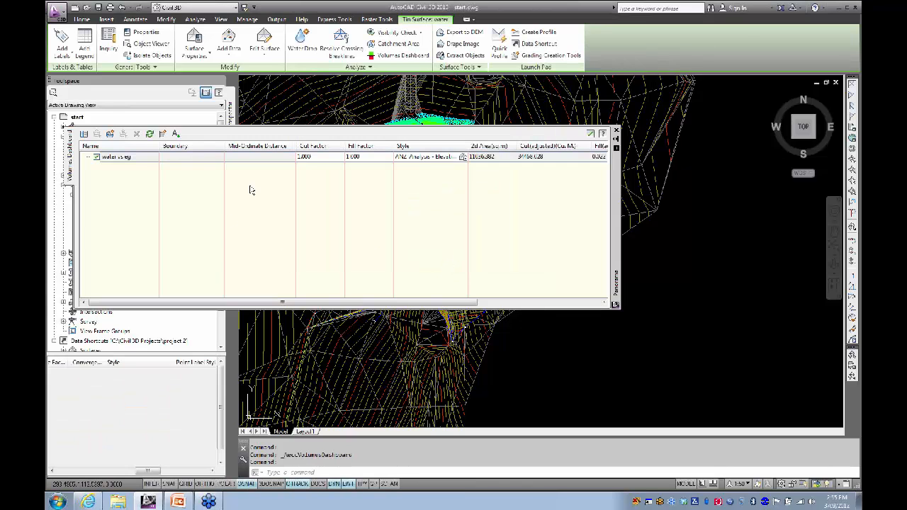
Step: Close the volume results grid in the Panorama
left_click_drag(356, 304, 496, 304)
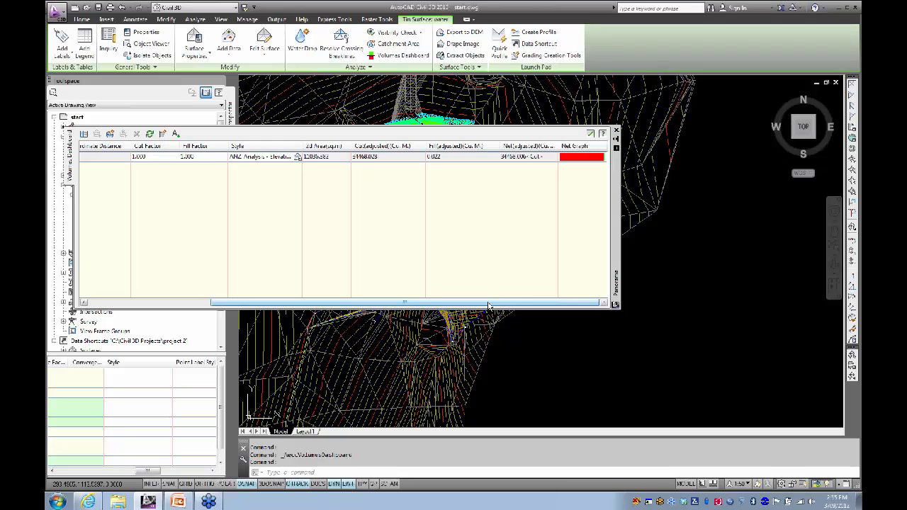
left_click_drag(489, 307, 343, 312)
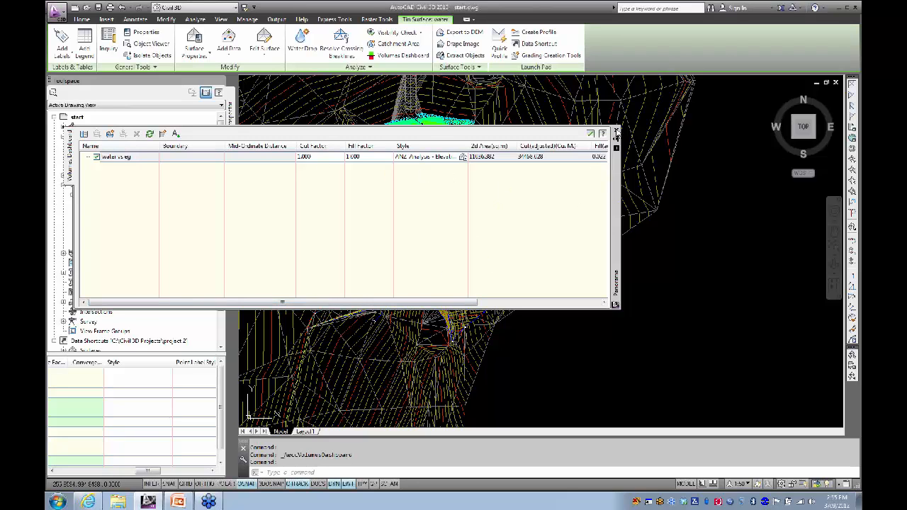
left_click(616, 131)
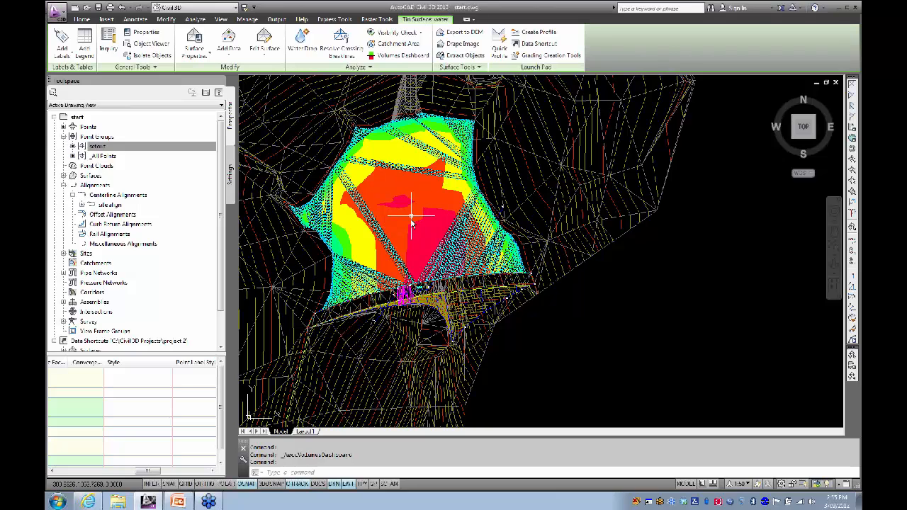
Step: Select the water vs eg cut/fill volume surface in the drawing
scroll(407, 218, "up", 2)
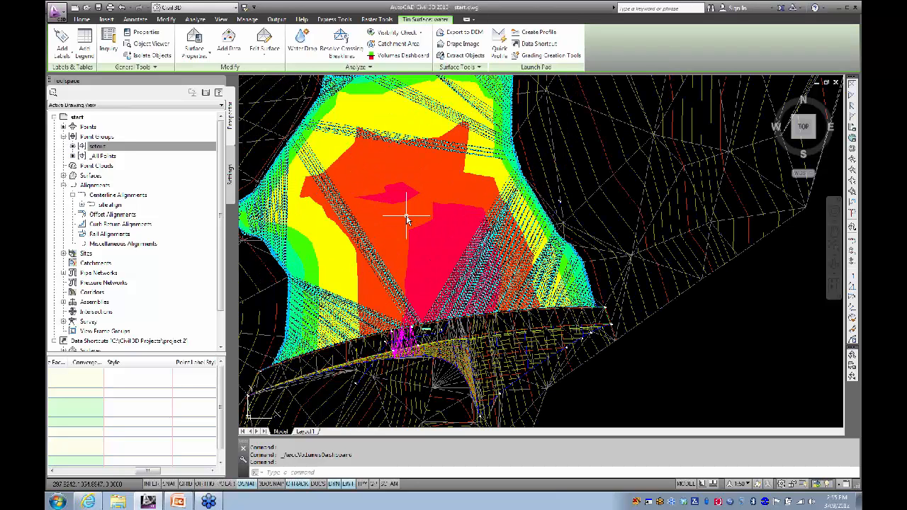
key("Escape")
left_click(436, 185)
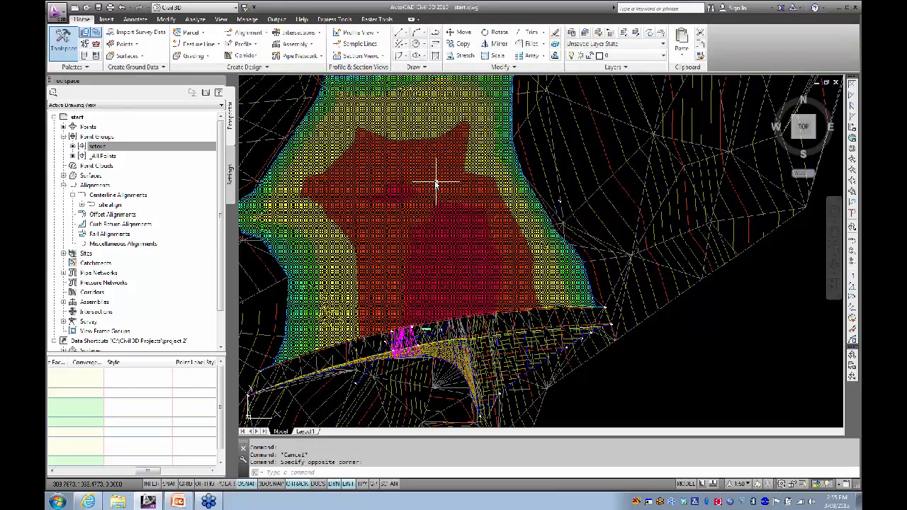
left_click(436, 185)
scroll(468, 215, "down", 3)
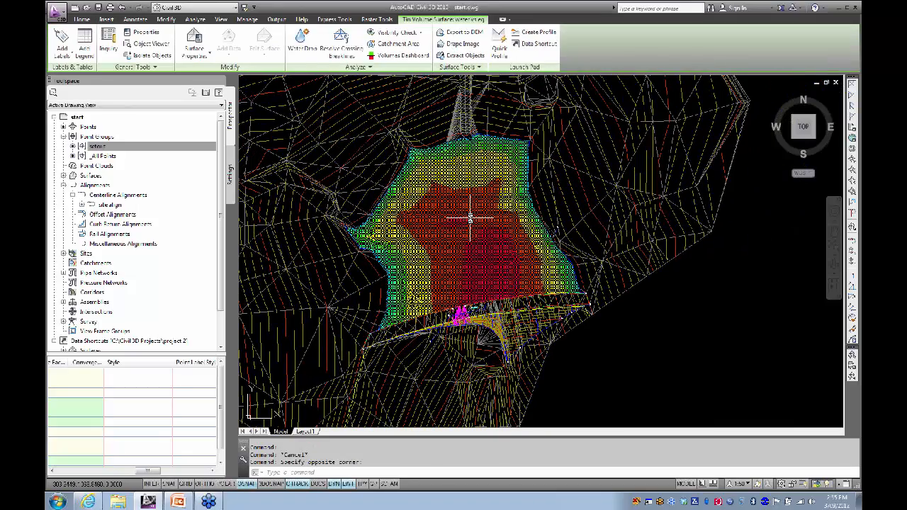
Step: Split the water vs eg surface into 1 m red bands by interval with datum, -11 to 1 m
left_click(193, 41)
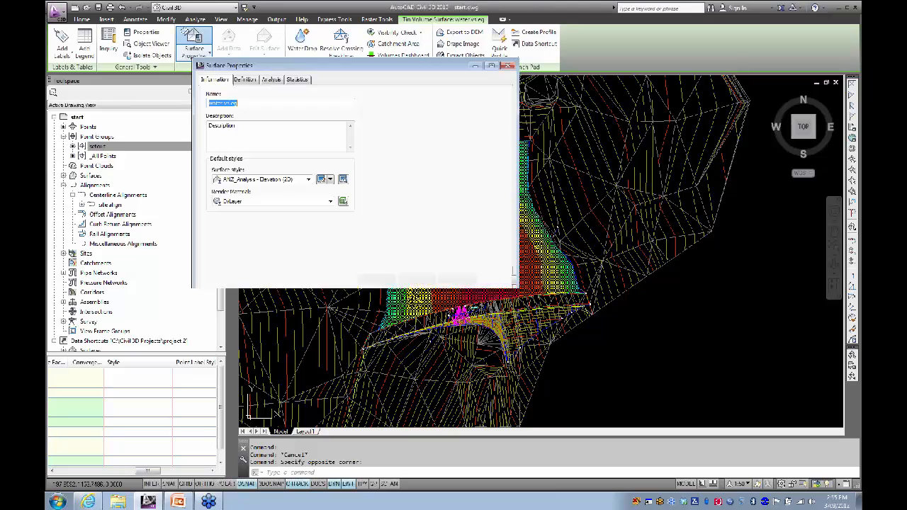
left_click(271, 80)
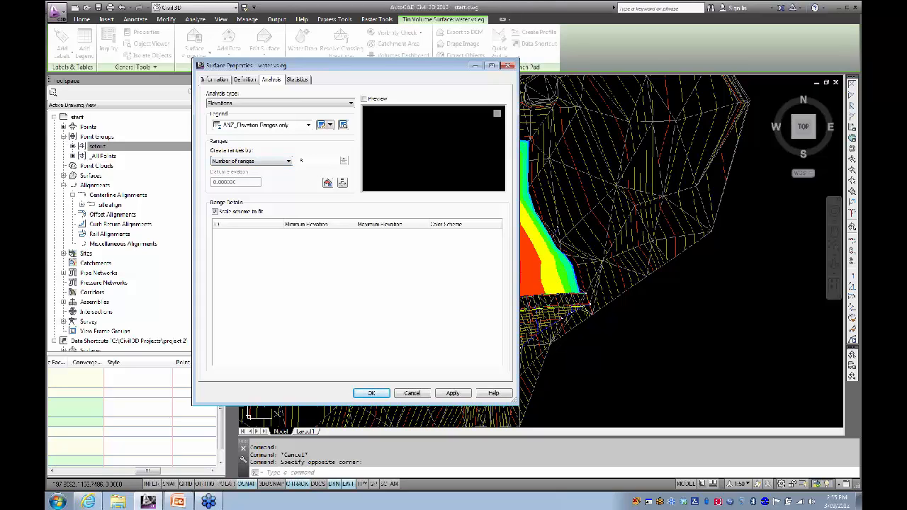
left_click(265, 167)
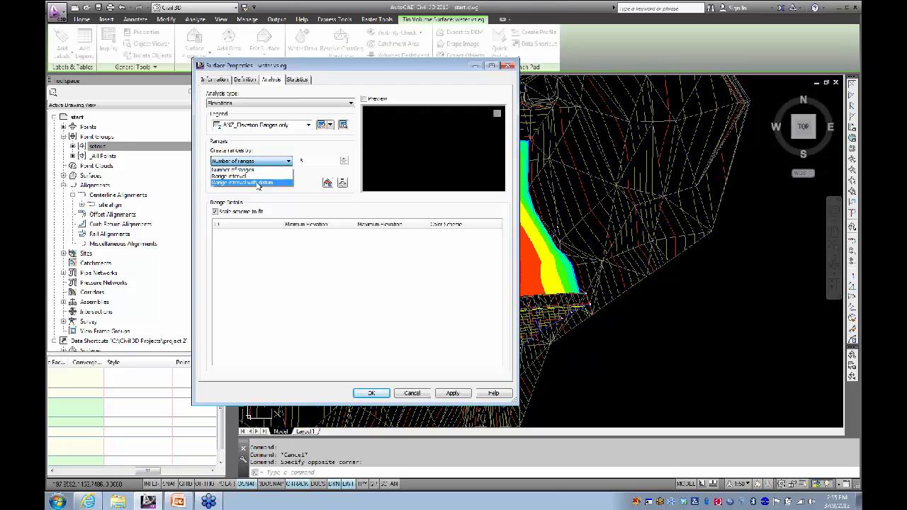
left_click(258, 183)
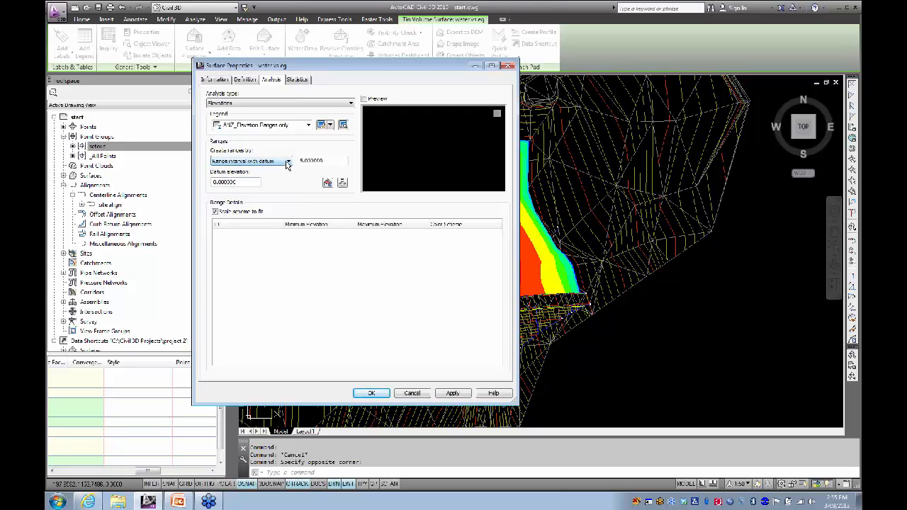
left_click(289, 162)
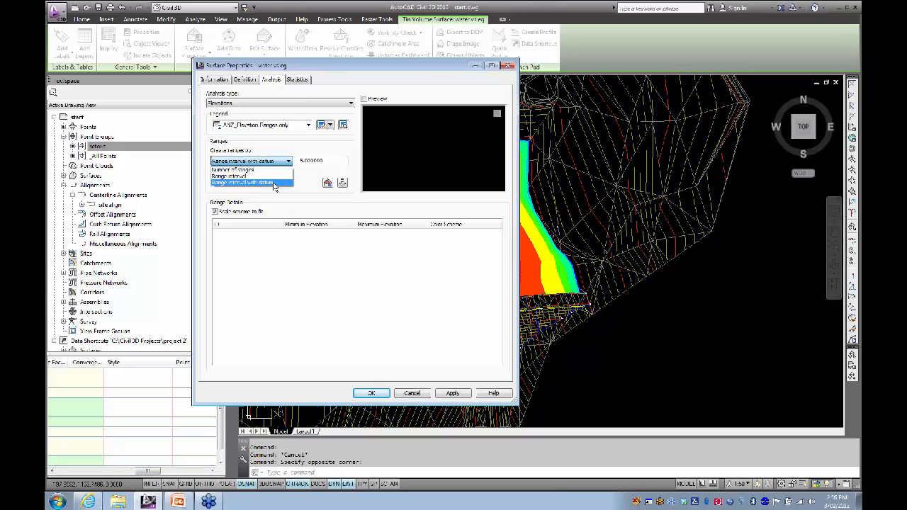
left_click(274, 183)
double_click(310, 160)
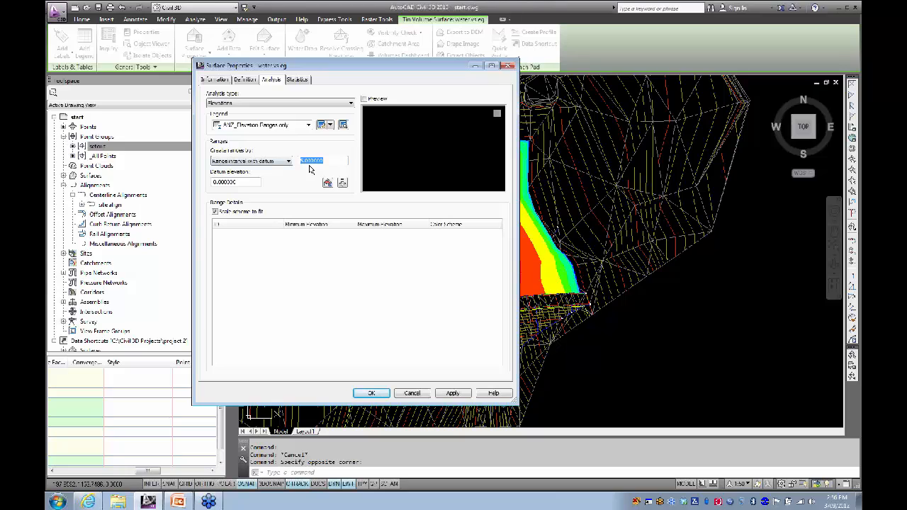
key("BackSpace")
left_click(343, 182)
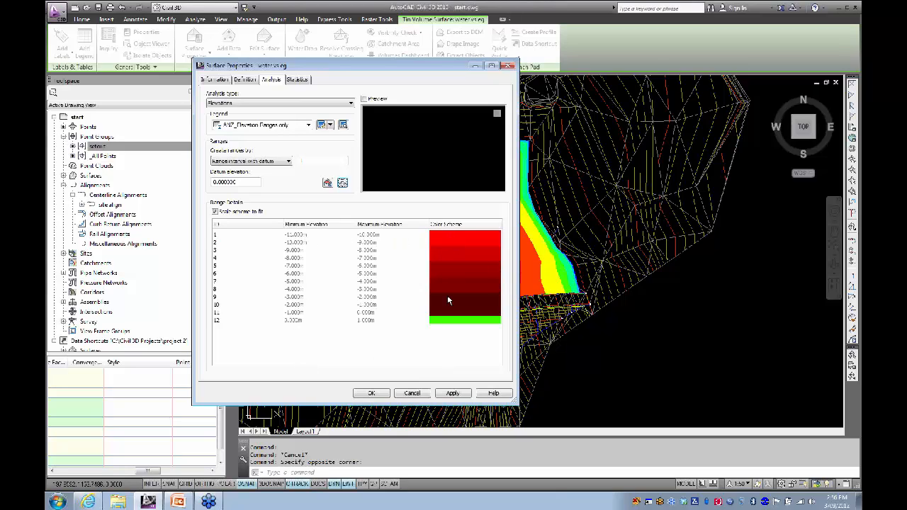
left_click(370, 394)
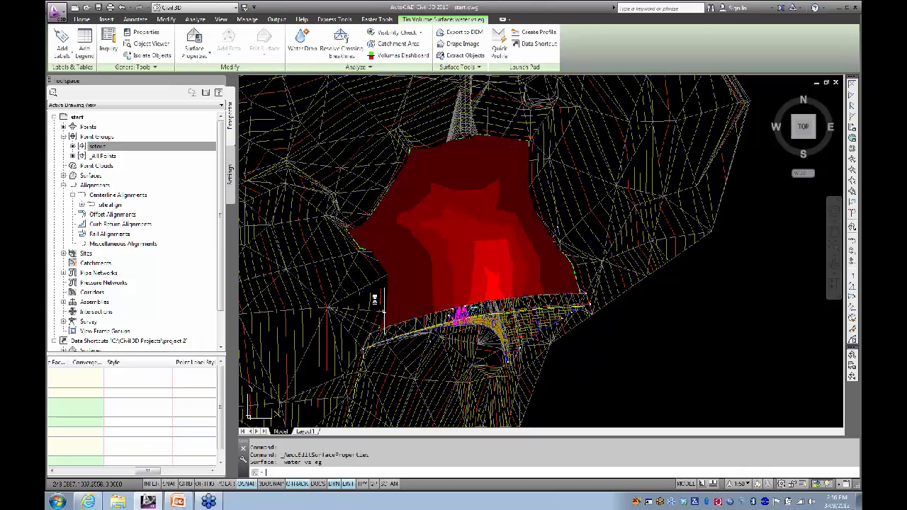
Step: Deselect the surface and recentre the view on the red elevation bands
key("Escape")
scroll(476, 270, "up", 3)
scroll(475, 270, "down", 3)
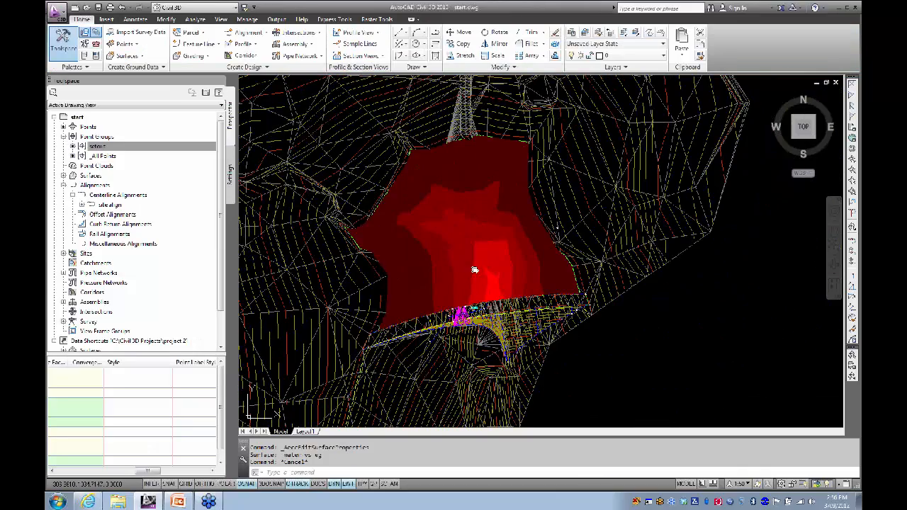
middle_click_drag(475, 270, 447, 249)
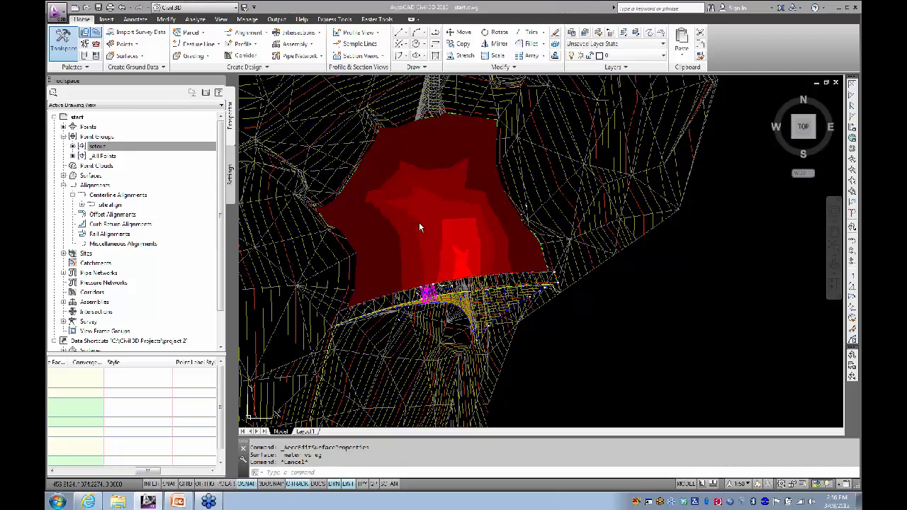
Step: Place a dynamic Elevations legend table for the volume surface in open space beside the model
left_click(441, 197)
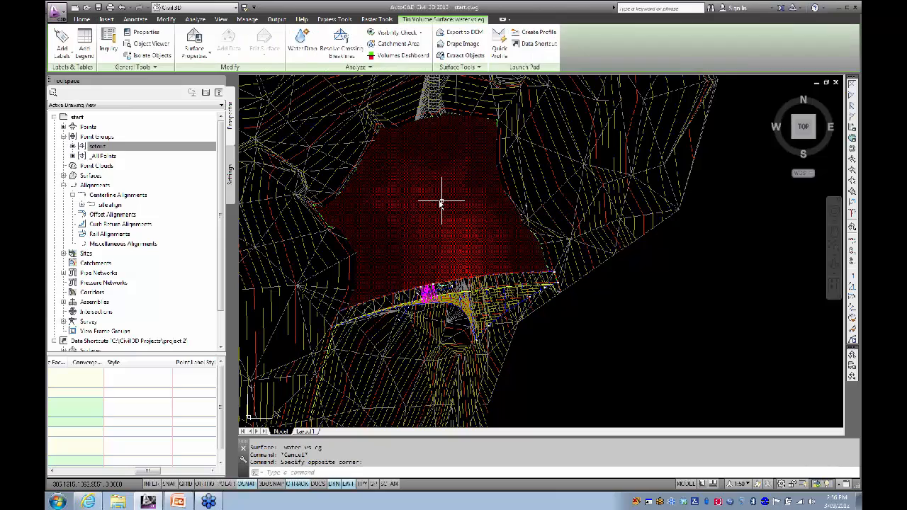
left_click(83, 44)
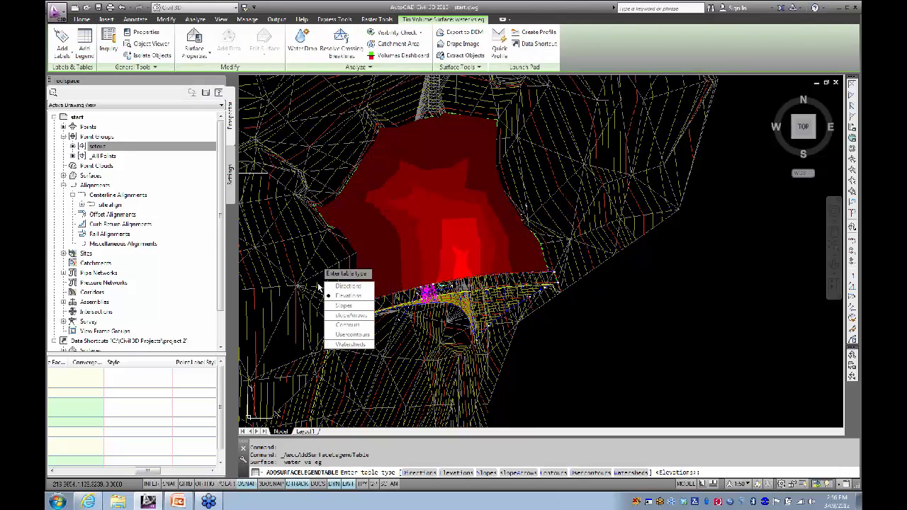
left_click(346, 296)
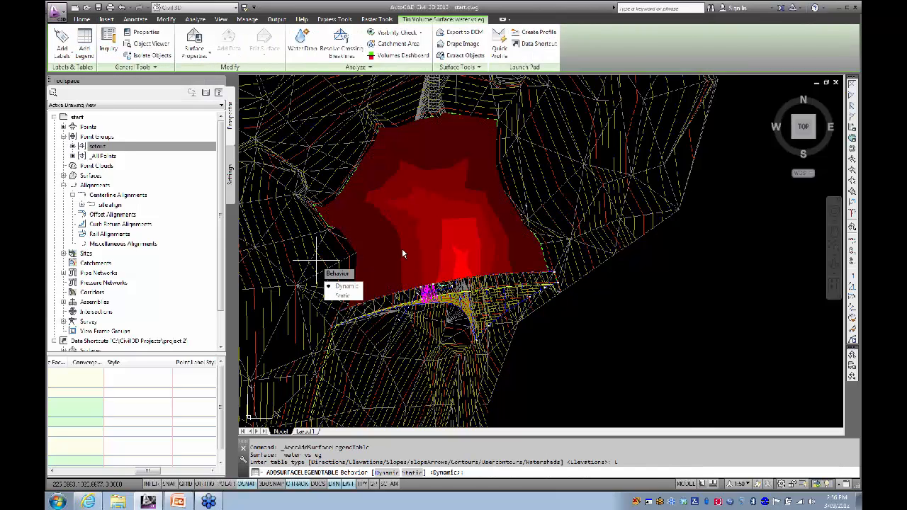
left_click(346, 287)
scroll(302, 256, "down", 4)
middle_click_drag(304, 256, 261, 221)
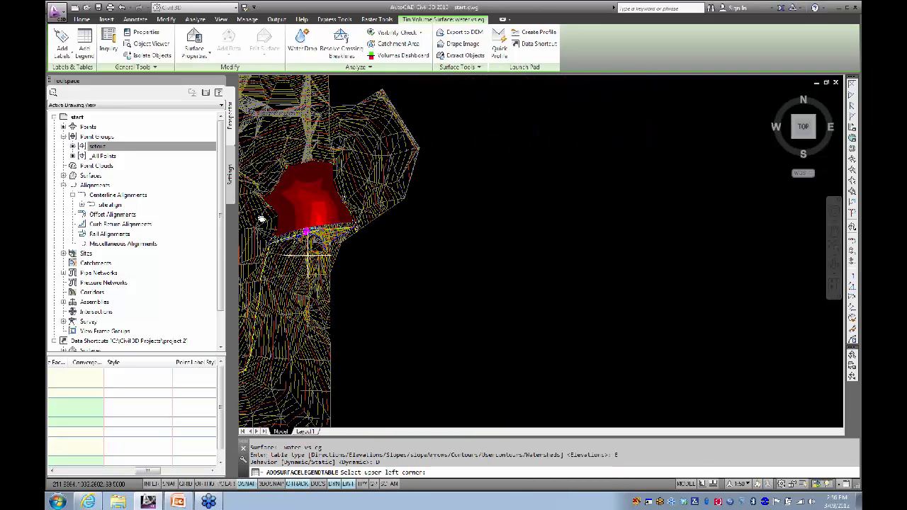
left_click(483, 191)
Step: Frame the new Elevation Ranges table in view and select it
scroll(483, 191, "up", 6)
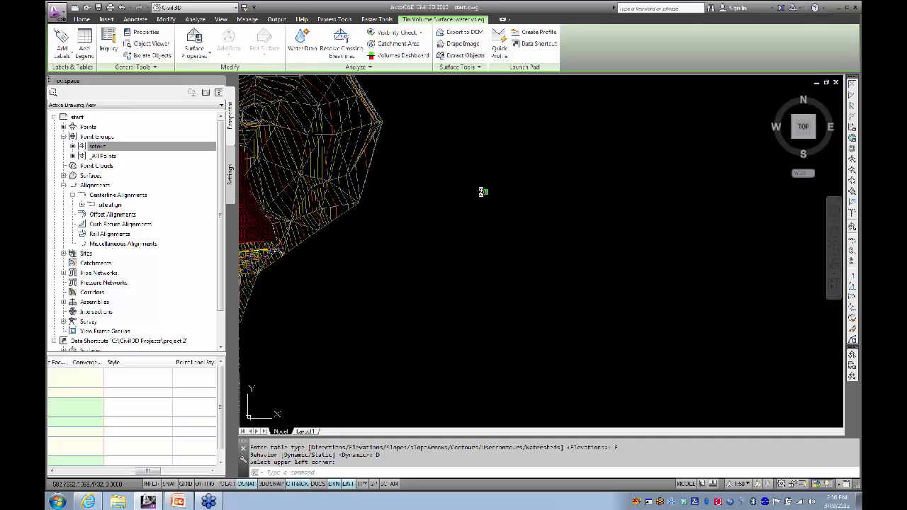
scroll(485, 196, "up", 4)
scroll(484, 196, "down", 2)
middle_click_drag(484, 195, 392, 215)
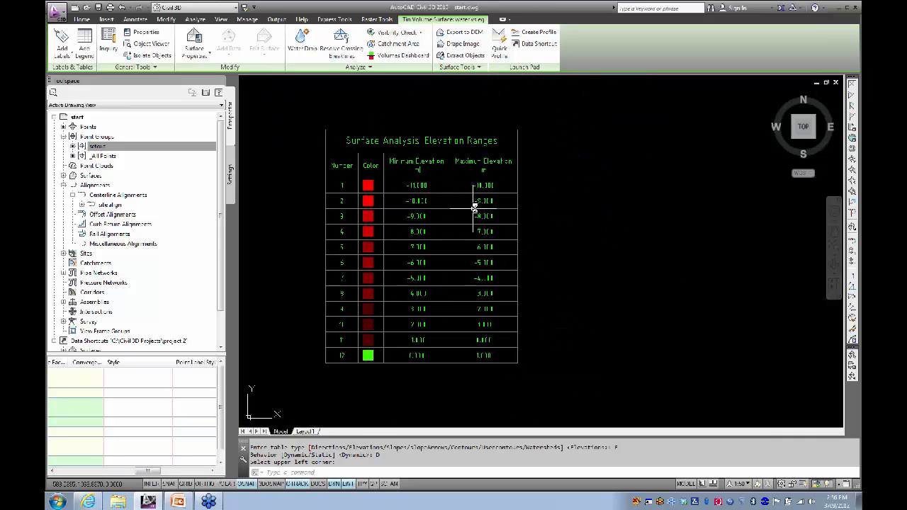
left_click(396, 130)
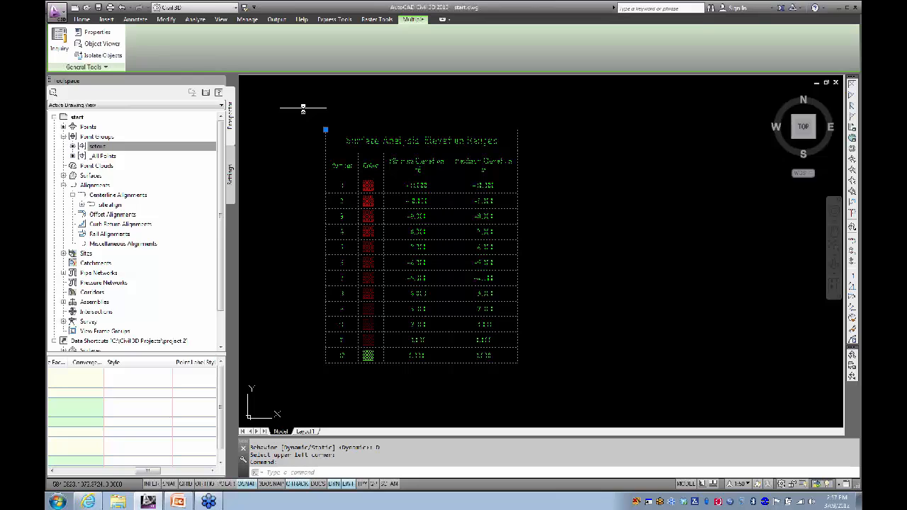
key("Escape")
left_click(353, 130)
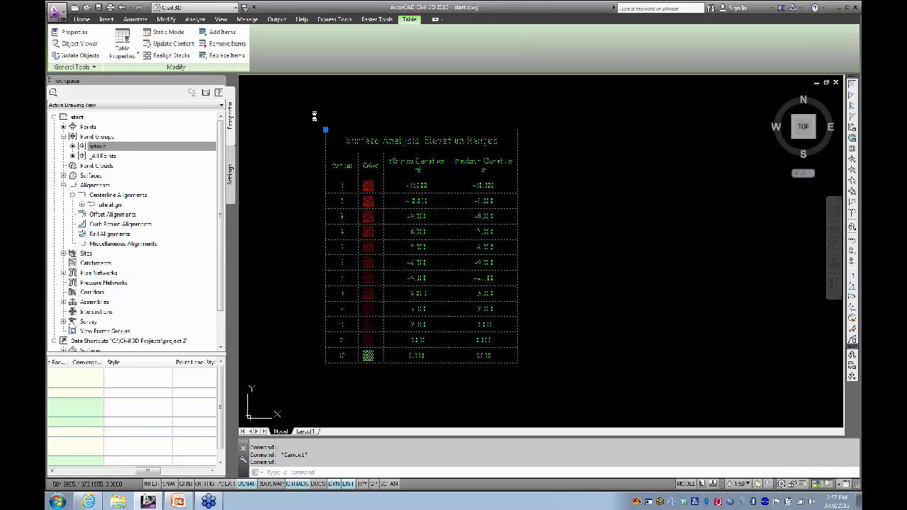
Step: Change the elevation table's style to ANZ_Elevation Ranges & 2D Areas & Volumes
left_click(122, 44)
left_click(432, 72)
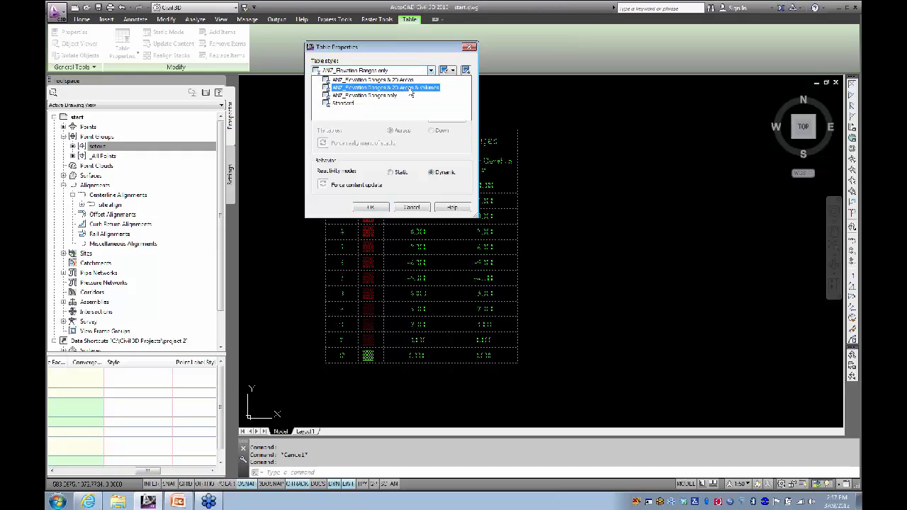
left_click(412, 88)
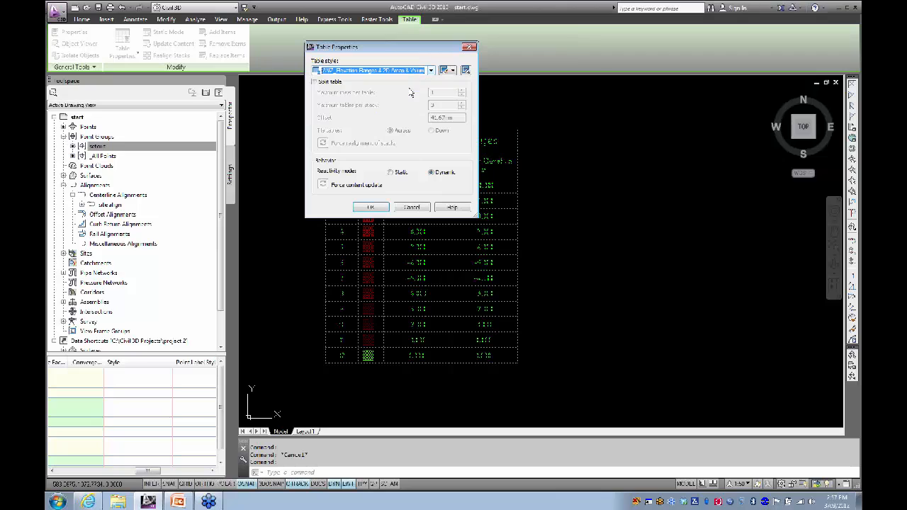
left_click(373, 207)
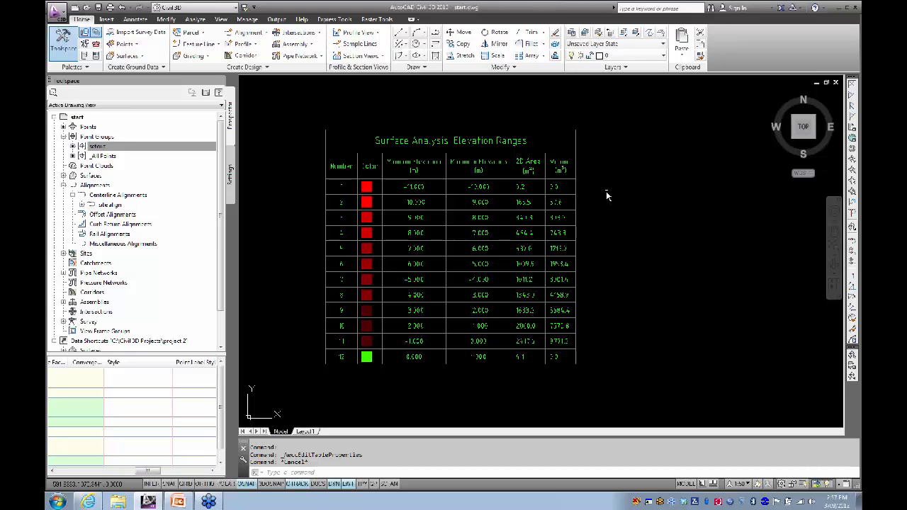
Step: Switch to the Analyze ribbon tab and expand its Design panel
left_click(254, 21)
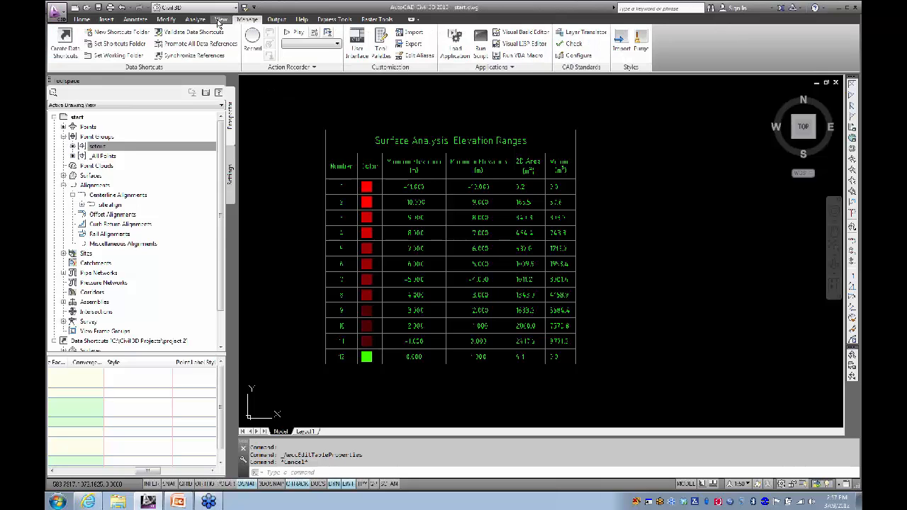
left_click(195, 21)
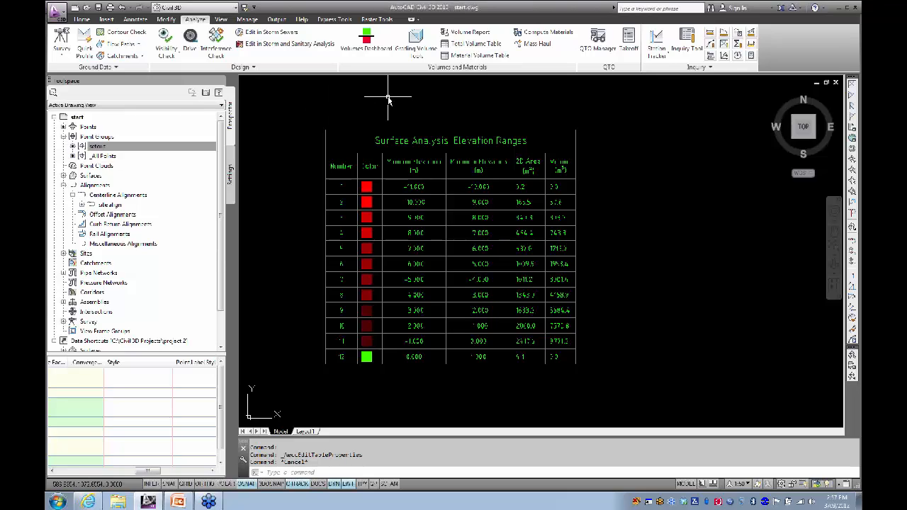
left_click(263, 68)
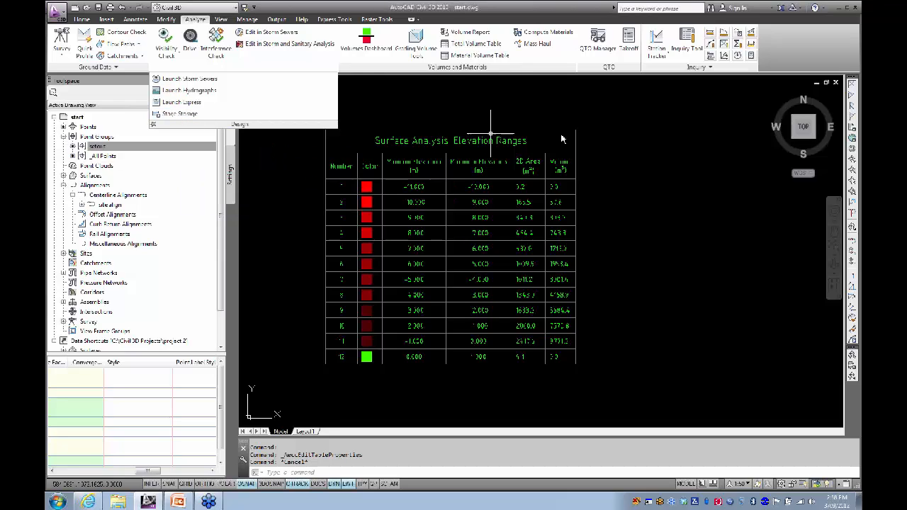
Step: Pan and zoom from the legend table to a close-up of the red surface at the dam
scroll(319, 239, "down", 6)
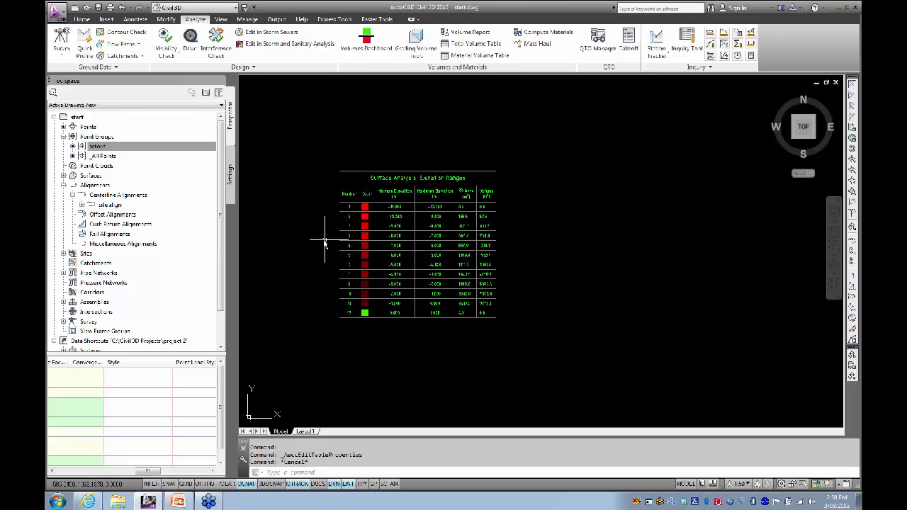
middle_click_drag(282, 239, 461, 225)
scroll(466, 225, "down", 4)
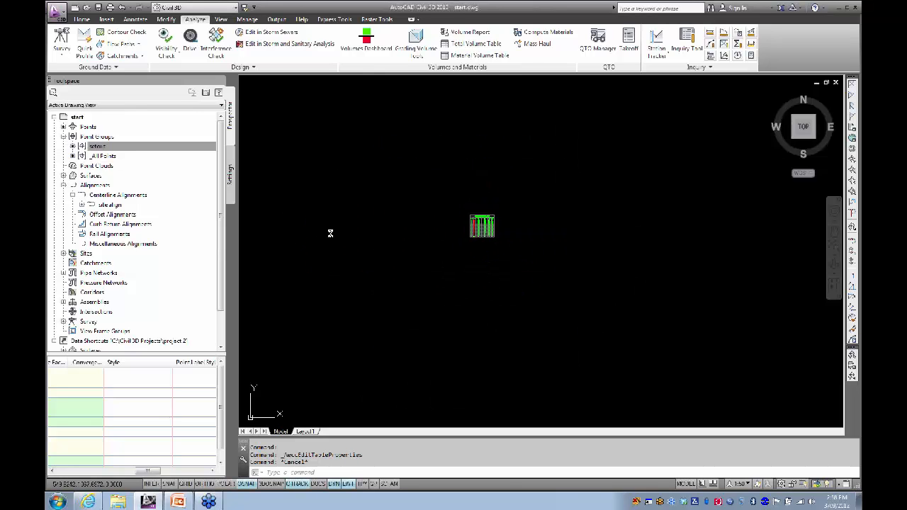
mouse_move(331, 233)
middle_mouse_down()
mouse_move(517, 210)
mouse_move(450, 223)
middle_mouse_up()
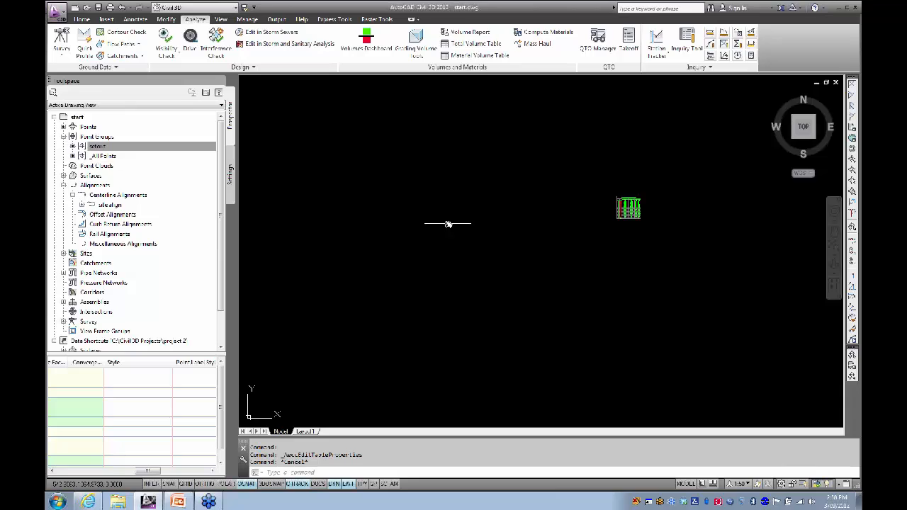
middle_click_drag(545, 226, 470, 227)
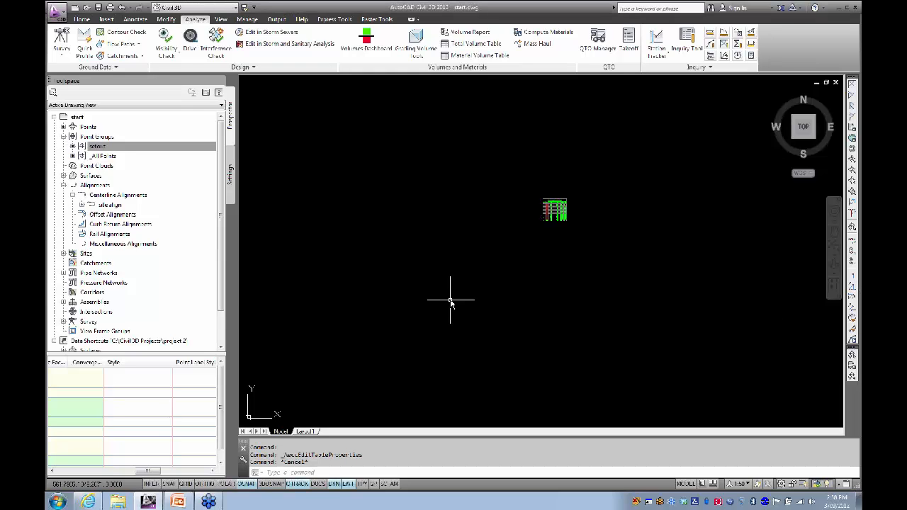
scroll(364, 290, "down", 8)
middle_click_drag(325, 292, 605, 246)
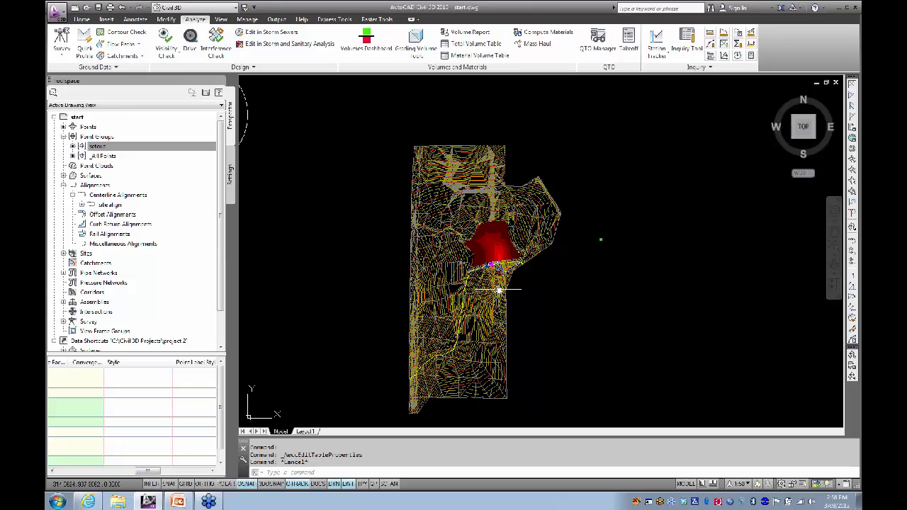
scroll(500, 302, "up", 5)
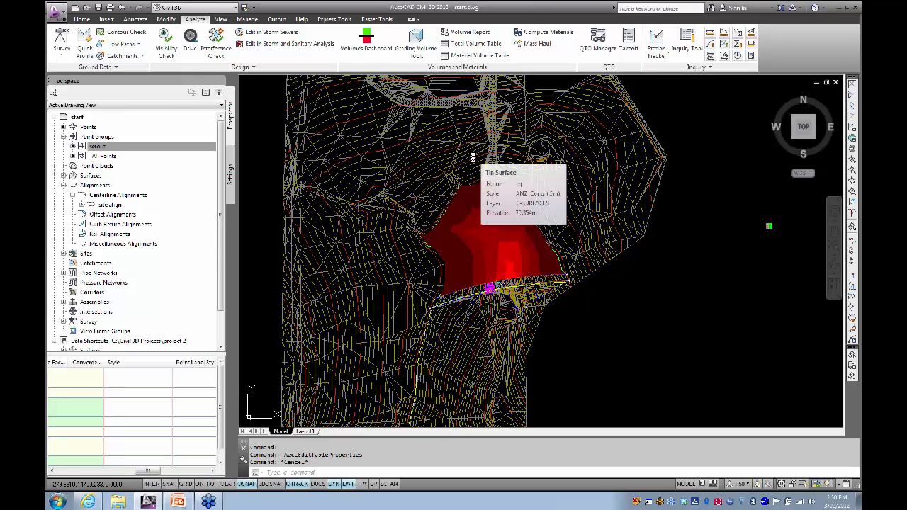
mouse_move(409, 159)
middle_mouse_down()
mouse_move(296, 146)
mouse_move(326, 154)
middle_mouse_up()
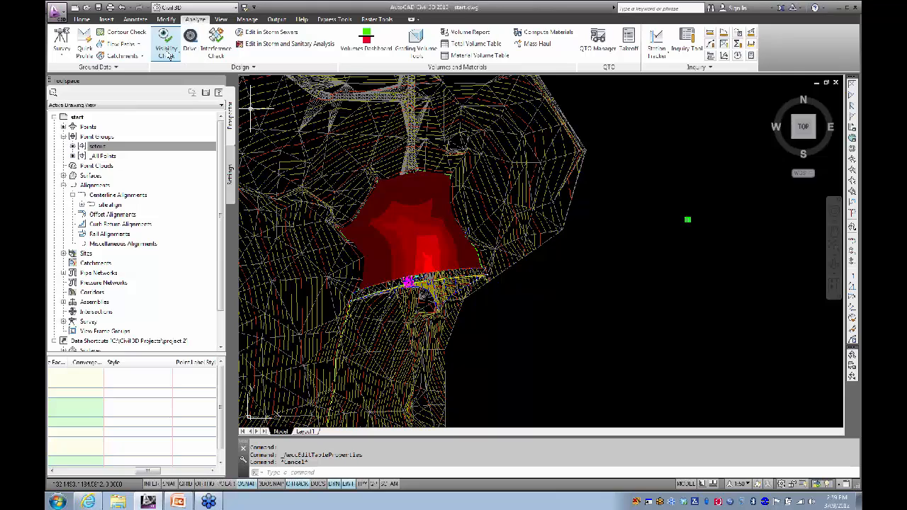
scroll(400, 312, "up", 4)
scroll(401, 316, "up", 2)
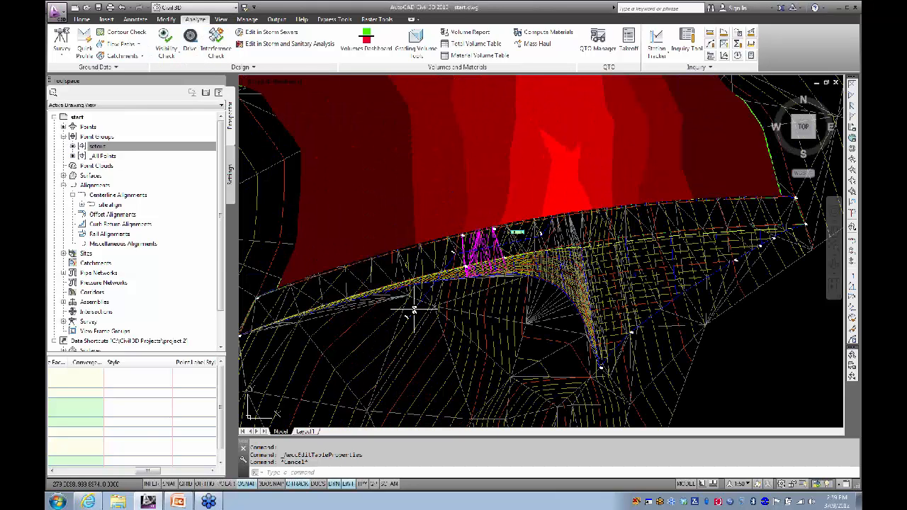
Step: Drag an end grip of the site align alignment to a new position, then launch Surface Profile
left_click(429, 293)
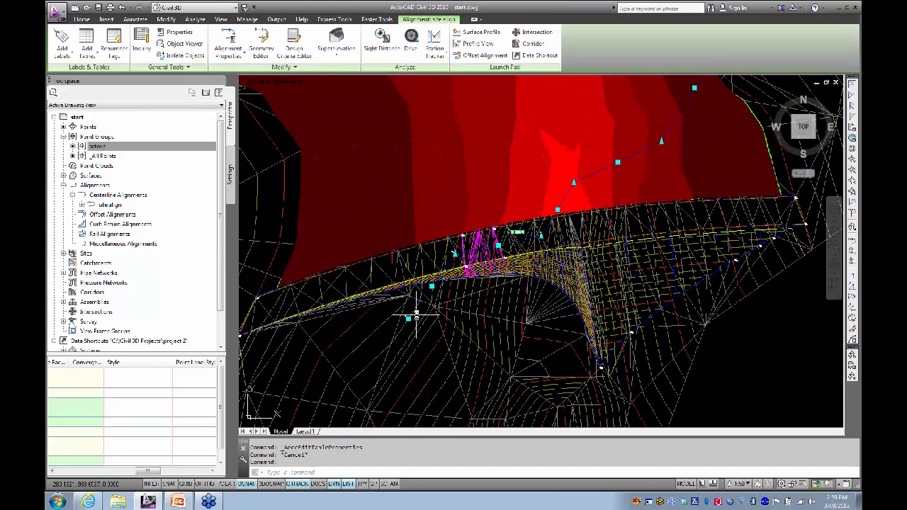
left_click(429, 294)
left_click(451, 393)
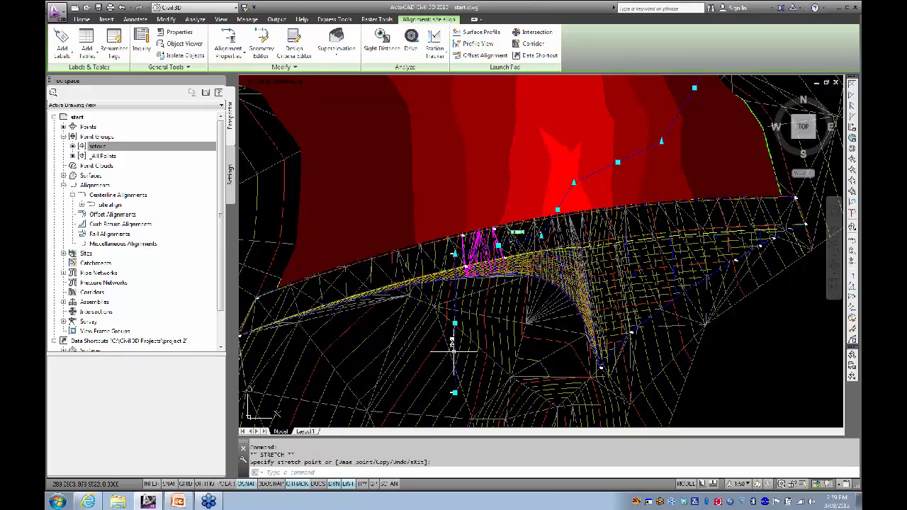
scroll(450, 338, "down", 2)
middle_click_drag(610, 186, 530, 203)
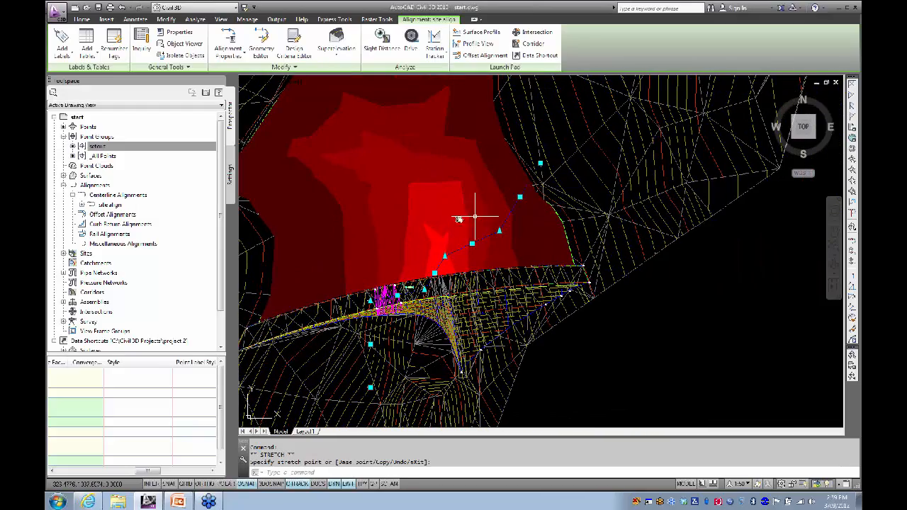
scroll(406, 237, "down", 3)
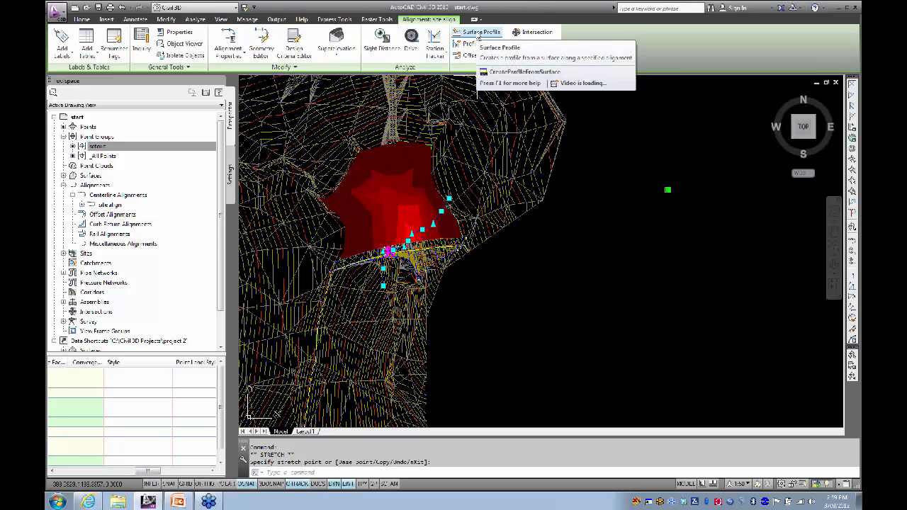
left_click(479, 34)
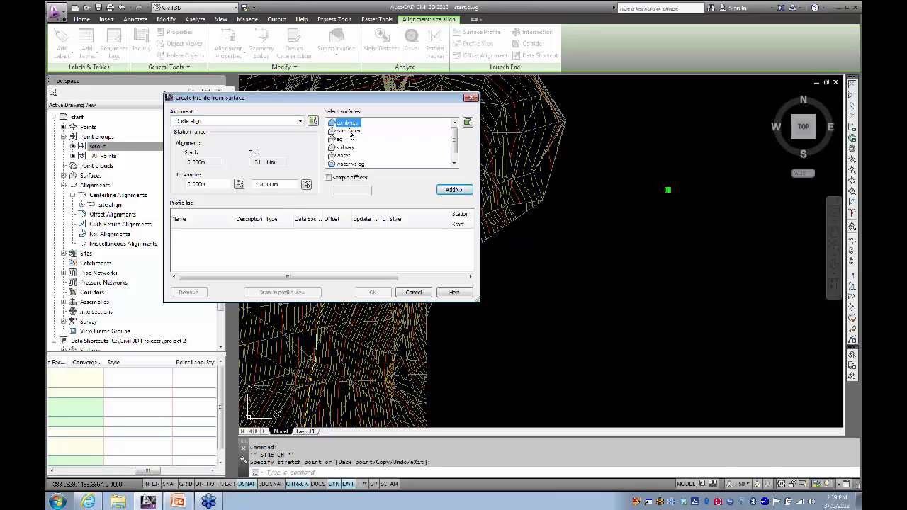
Step: Add profiles for the dam faces, water and eg surfaces along the alignment
left_click(351, 132)
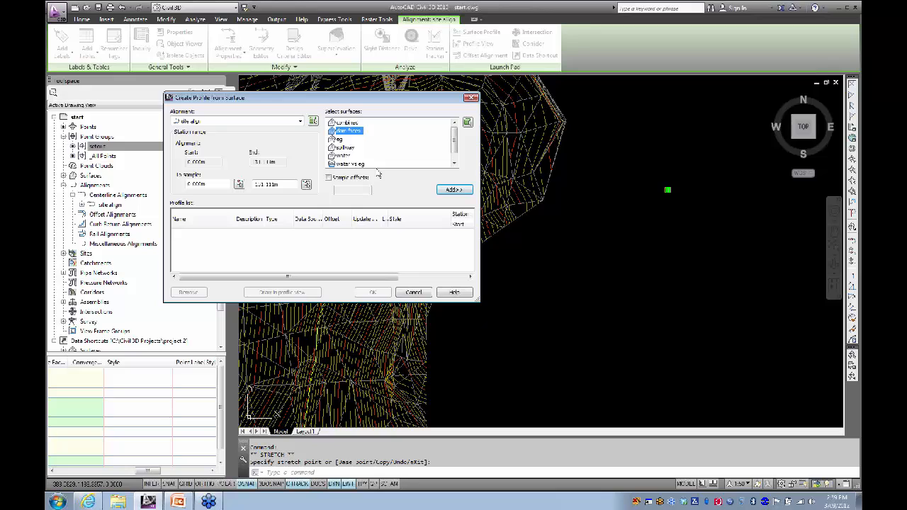
left_click(344, 155, "ctrl")
left_click(339, 139, "ctrl")
left_click(455, 190)
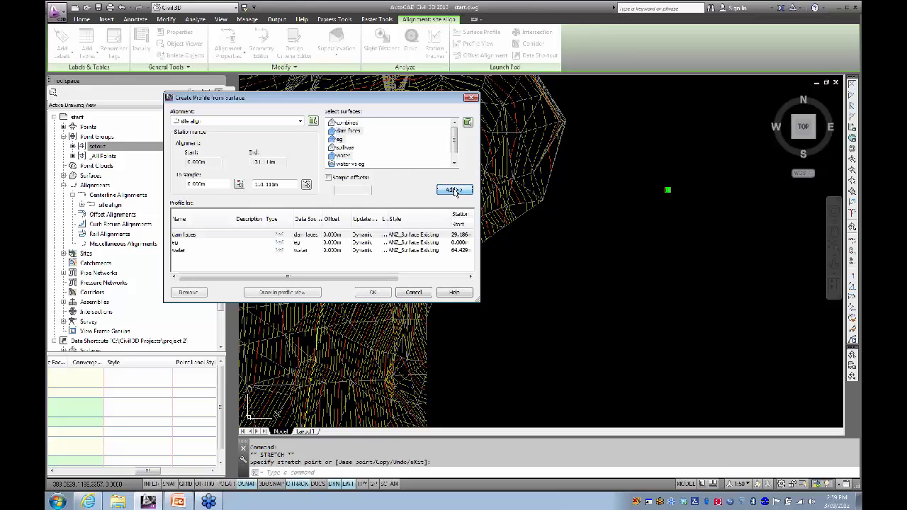
left_click_drag(365, 278, 397, 280)
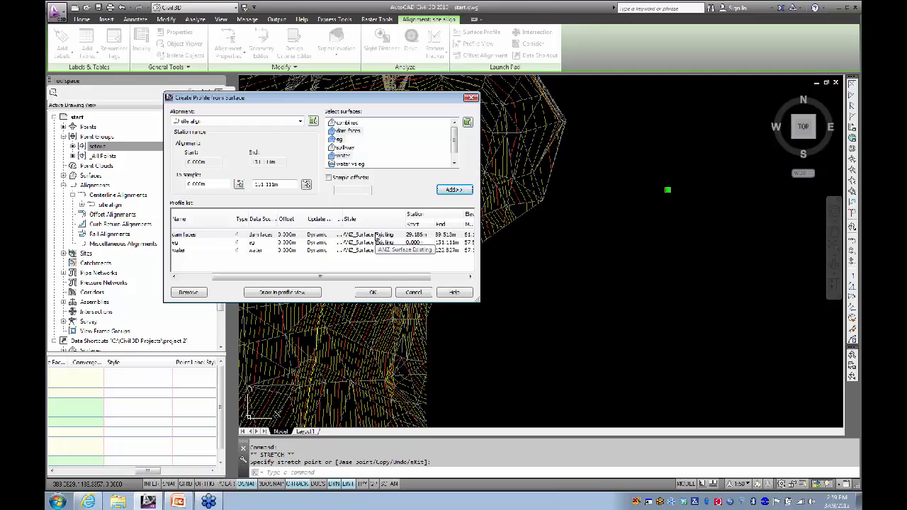
Step: Style the dam faces and water profiles as ANZ_Reference Planes and proceed to the profile view
left_click(379, 239)
left_click(360, 163)
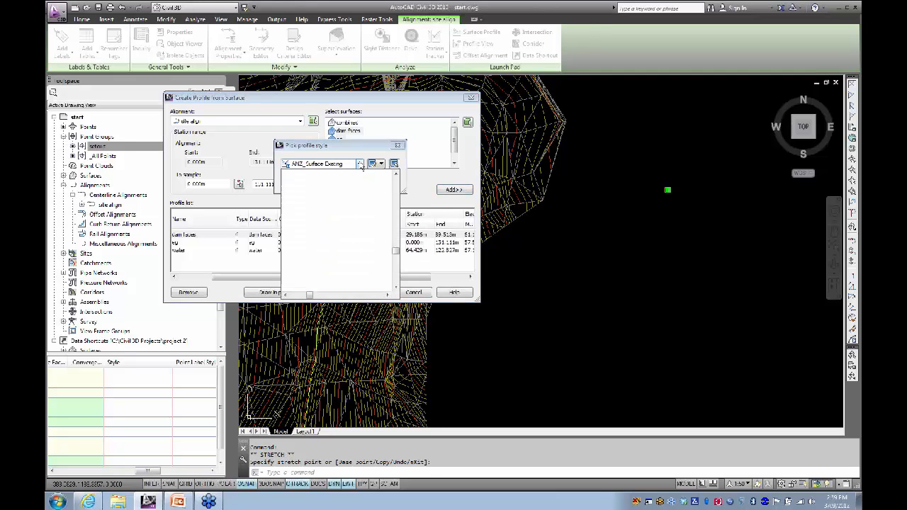
left_click(344, 205)
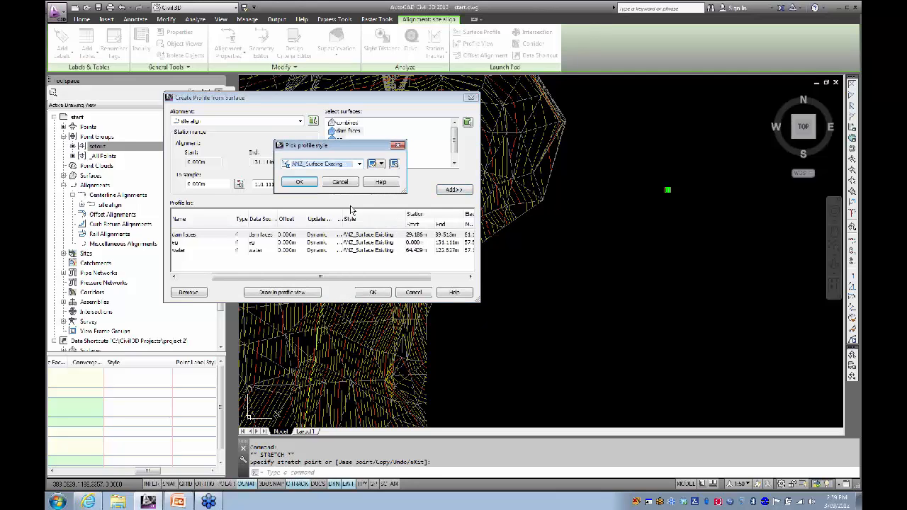
left_click(304, 182)
left_click(377, 251)
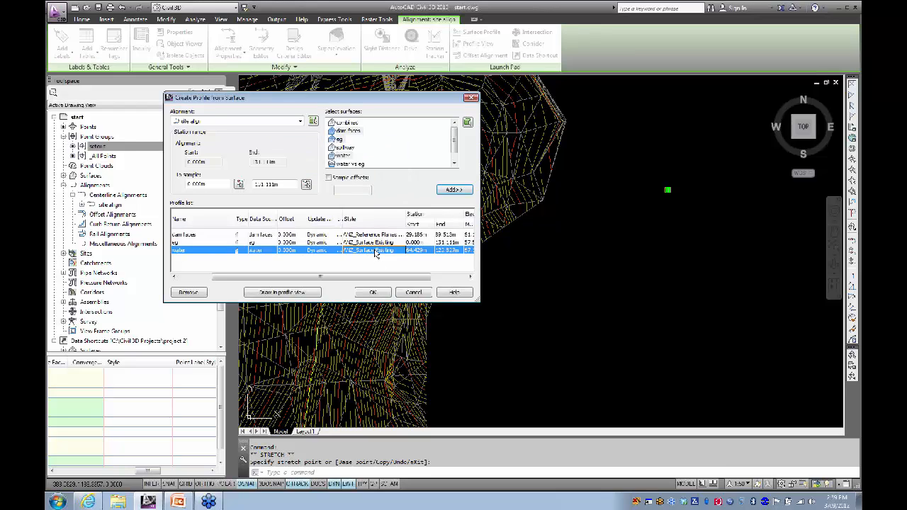
left_click(359, 164)
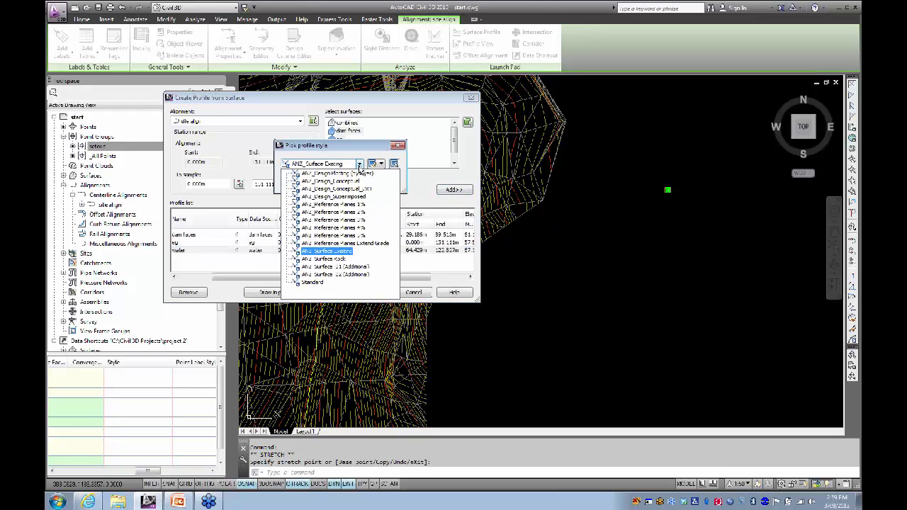
left_click(343, 230)
left_click(299, 183)
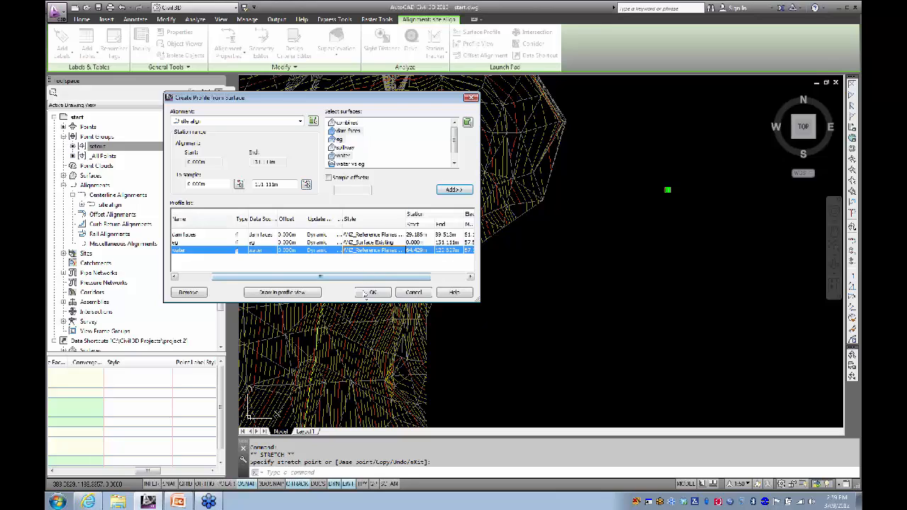
left_click(282, 292)
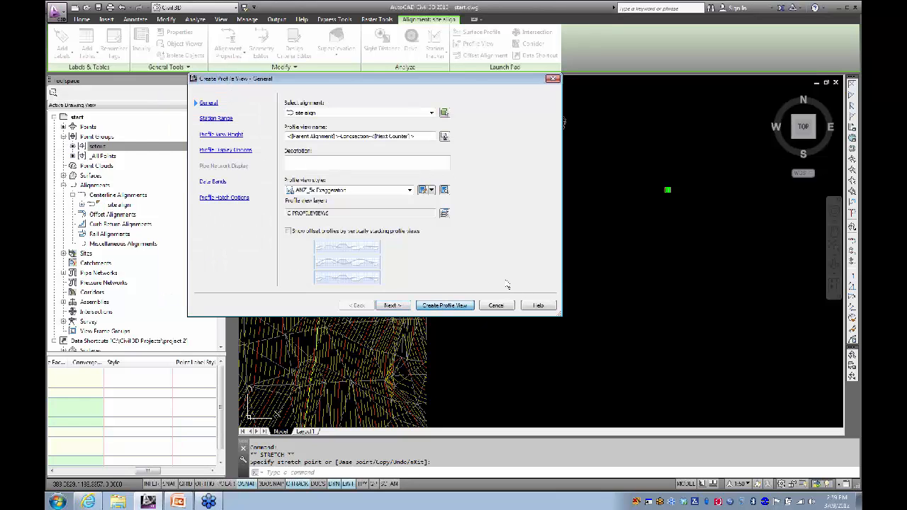
Step: Place the site align profile view origin beside the surface and frame both in view
left_click(444, 305)
scroll(373, 305, "down", 3)
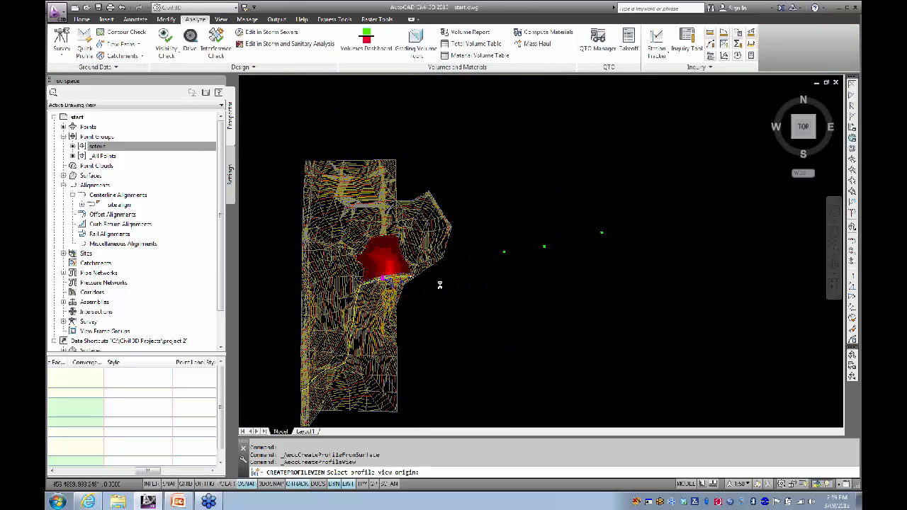
left_click(485, 165)
scroll(508, 134, "up", 5)
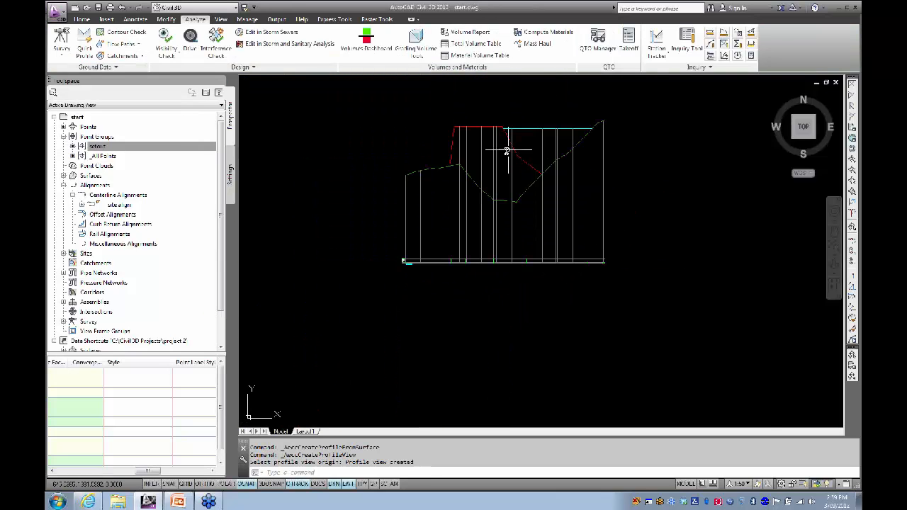
scroll(468, 198, "down", 2)
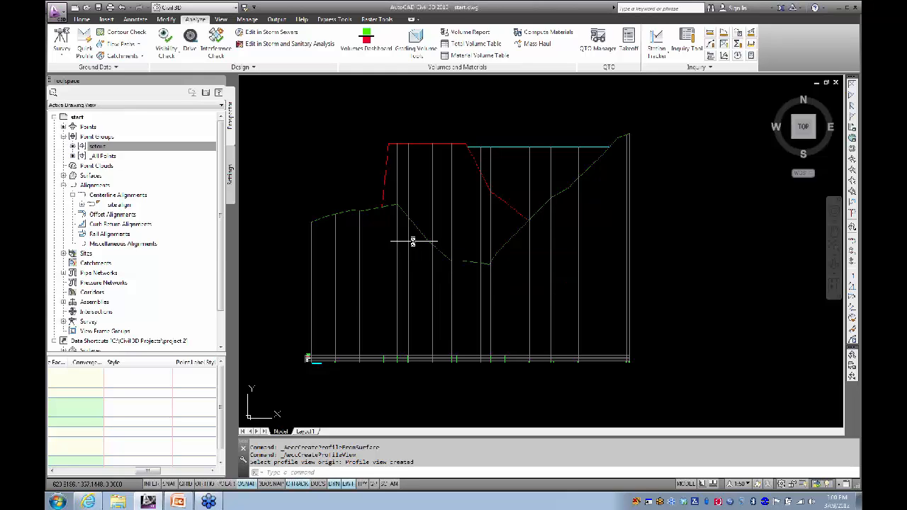
scroll(414, 243, "down", 6)
middle_click_drag(487, 183, 489, 167)
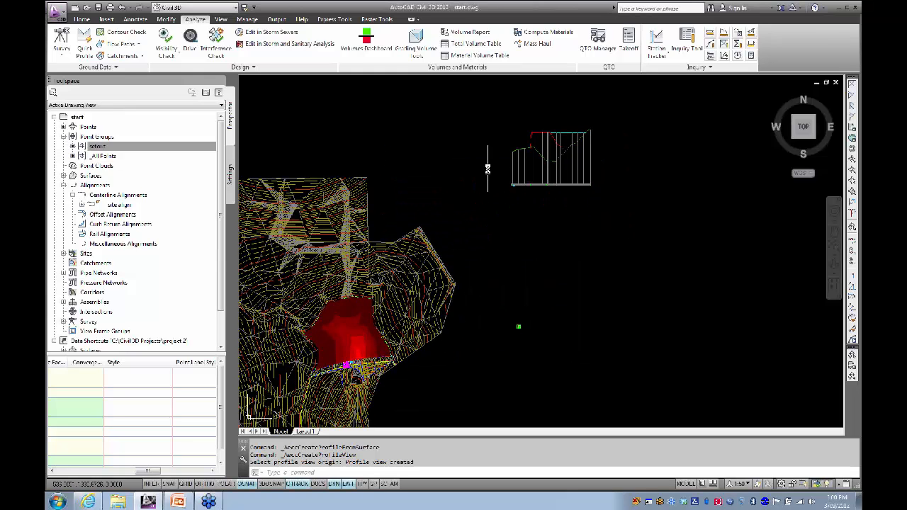